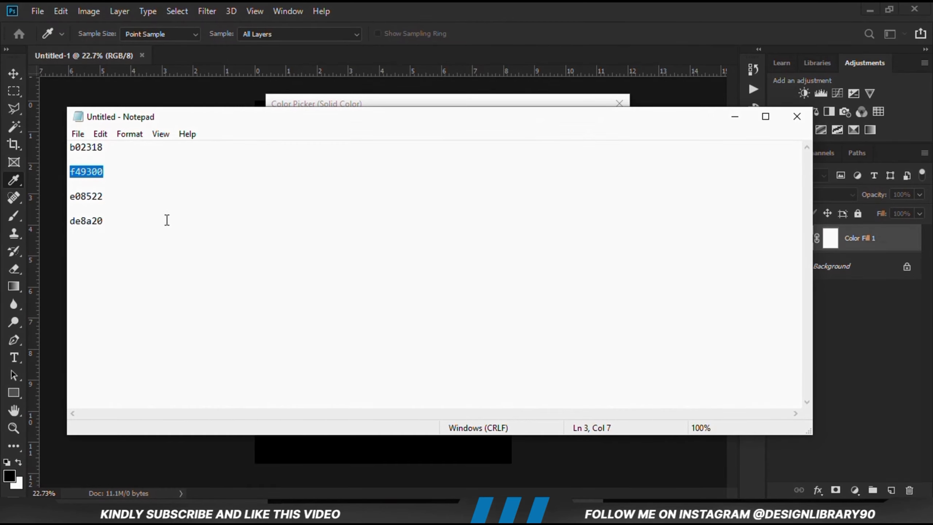
Copy the hex code b02318 from the Notepad list and apply it as the solid color fill layer's colour
double_click(125, 152)
right_click(91, 146)
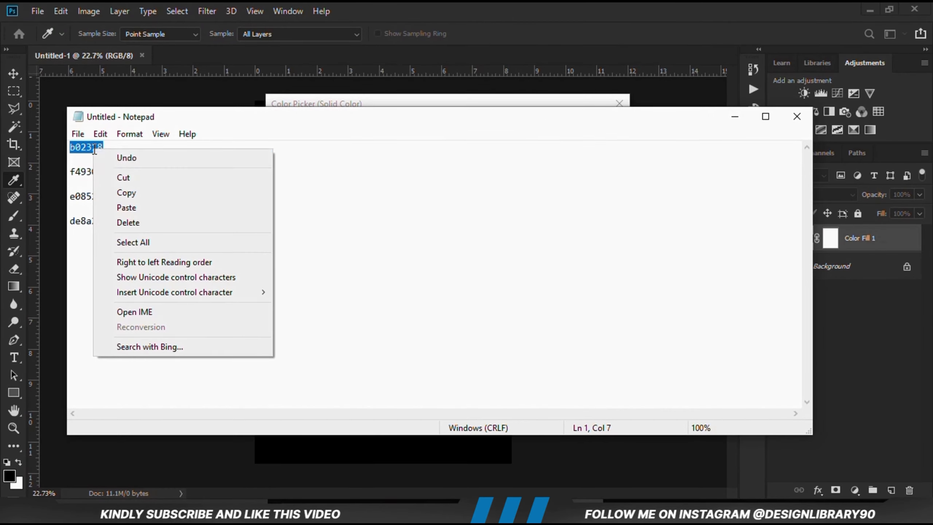
left_click(126, 192)
left_click(430, 10)
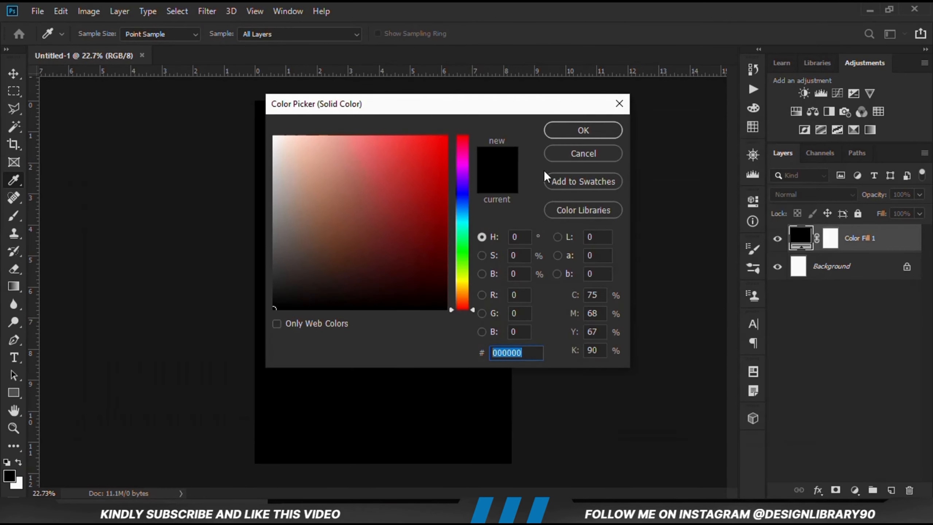
right_click(507, 353)
left_click(540, 223)
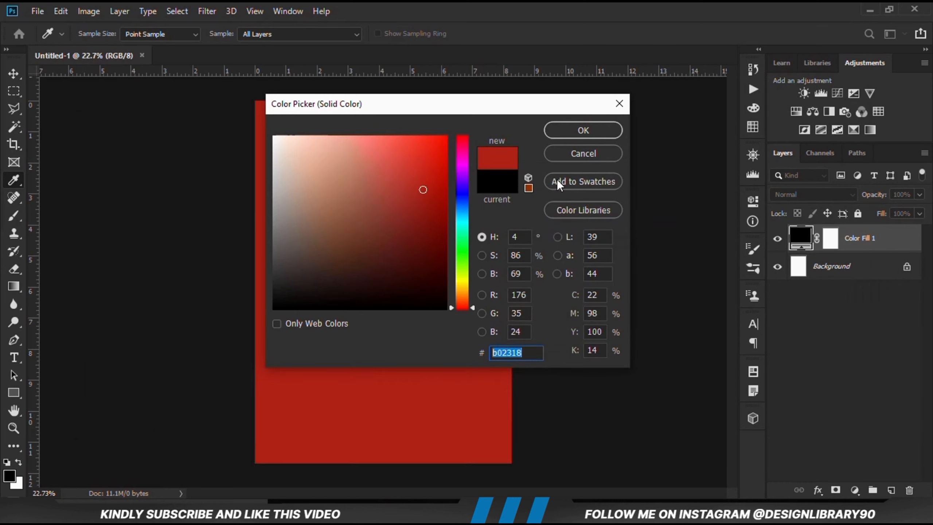
left_click(582, 130)
Add a second solid color fill layer using the hex code f49300 copied from Notepad, and compare it against the red fill
left_click(854, 490)
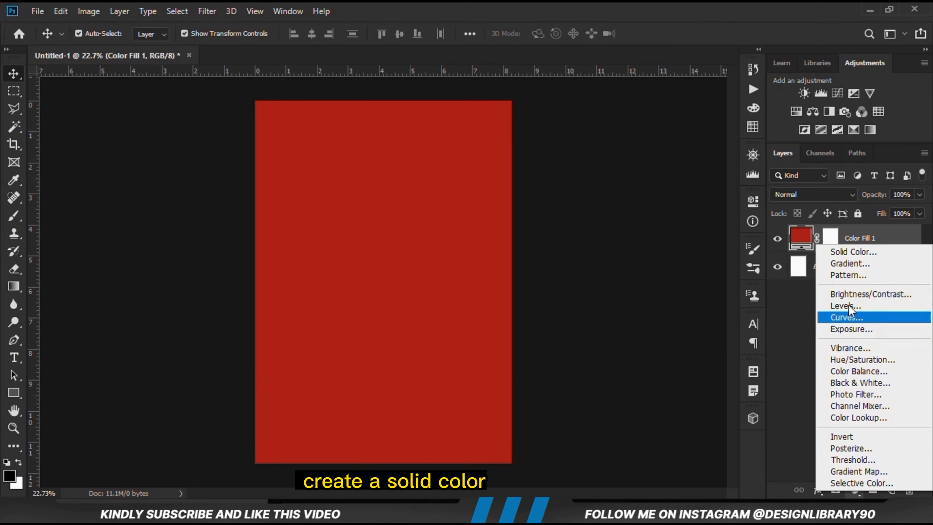
left_click(848, 252)
key("alt+Tab")
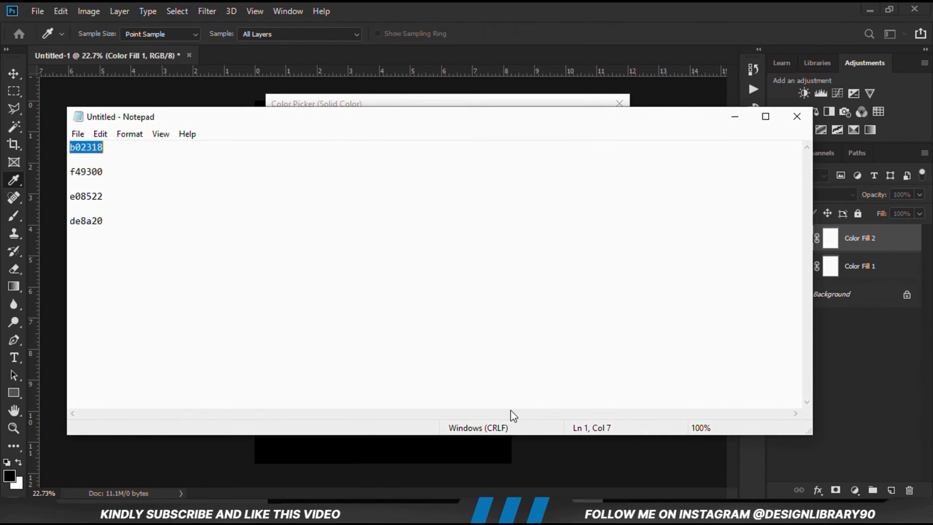
double_click(112, 174)
right_click(95, 174)
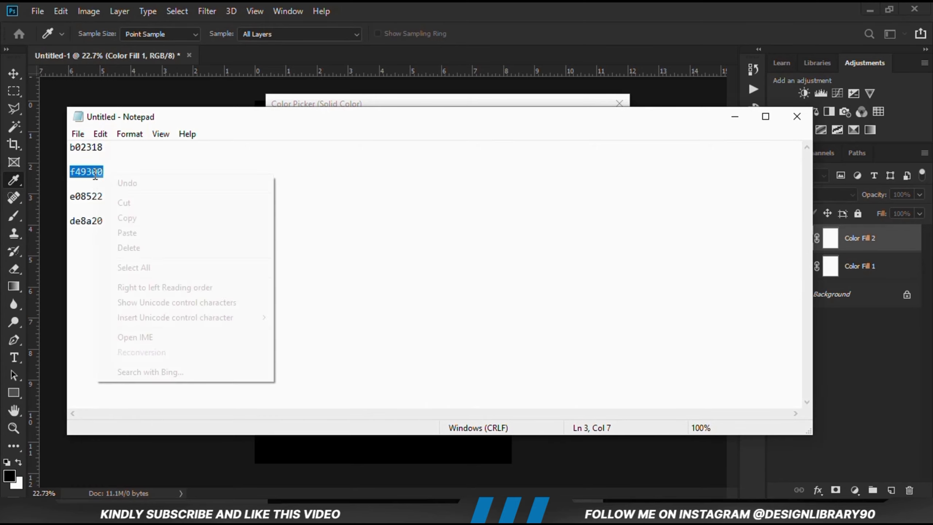
left_click(126, 218)
key("alt+Tab")
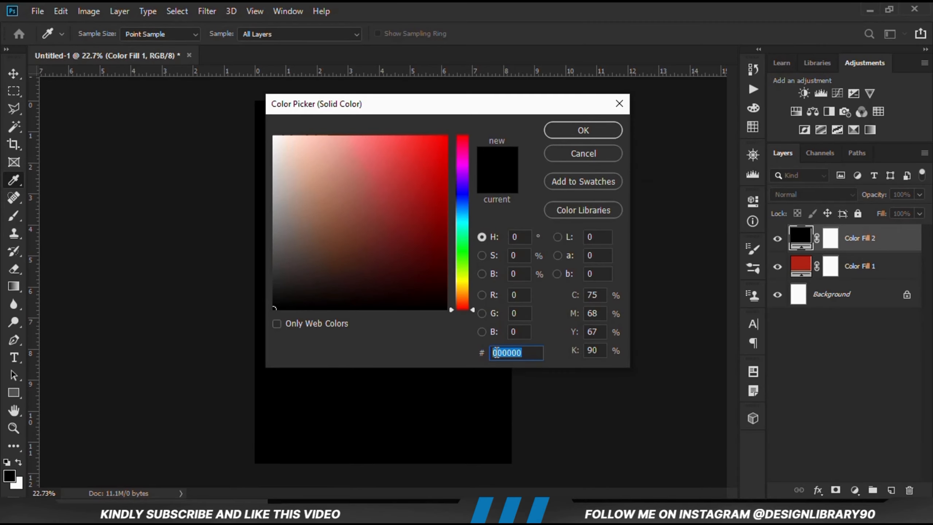
right_click(496, 352)
left_click(512, 225)
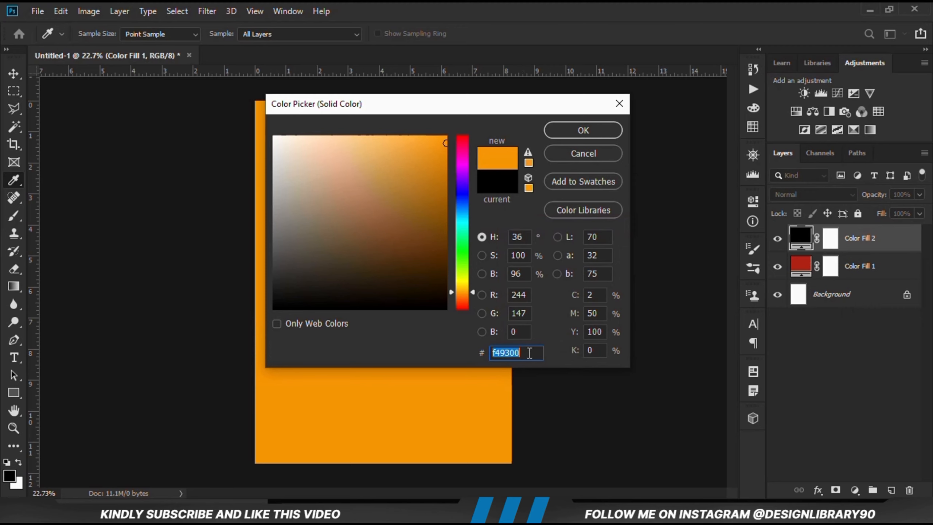
left_click(553, 133)
left_click(778, 238)
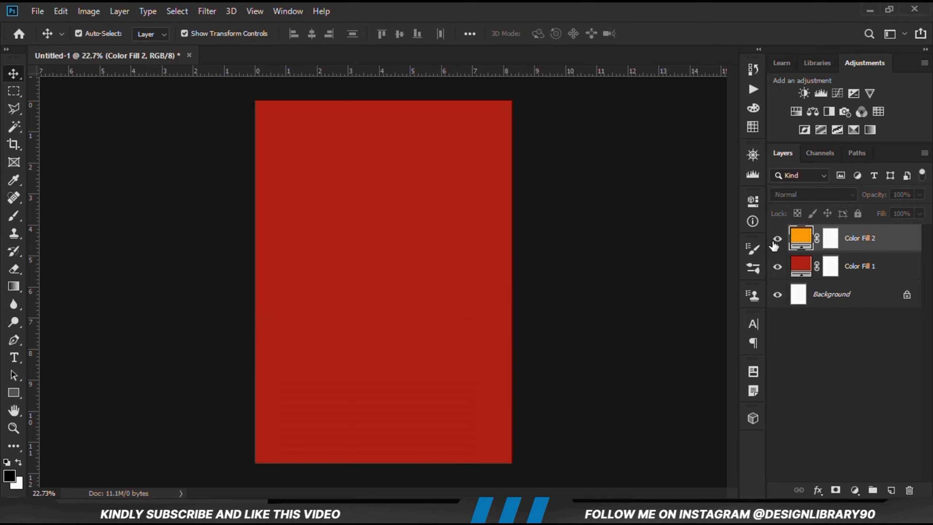
left_click(778, 239)
Target the orange fill's layer mask and set up the Gradient tool with black foreground and the Foreground to Transparent preset
left_click(829, 243)
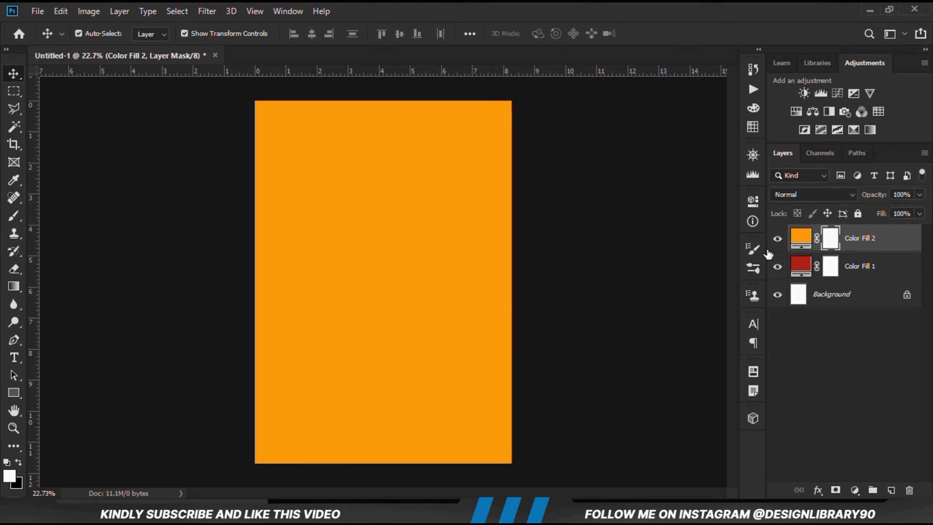
left_click(14, 286)
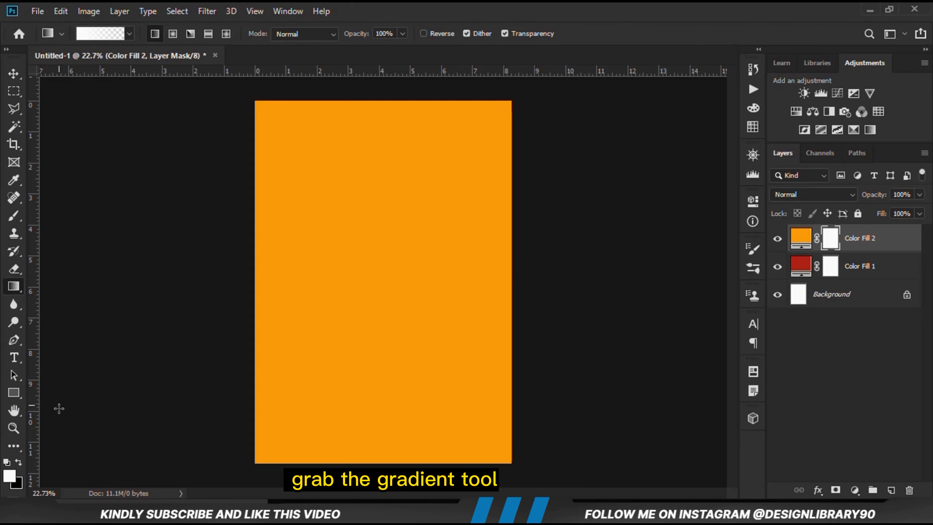
left_click(8, 462)
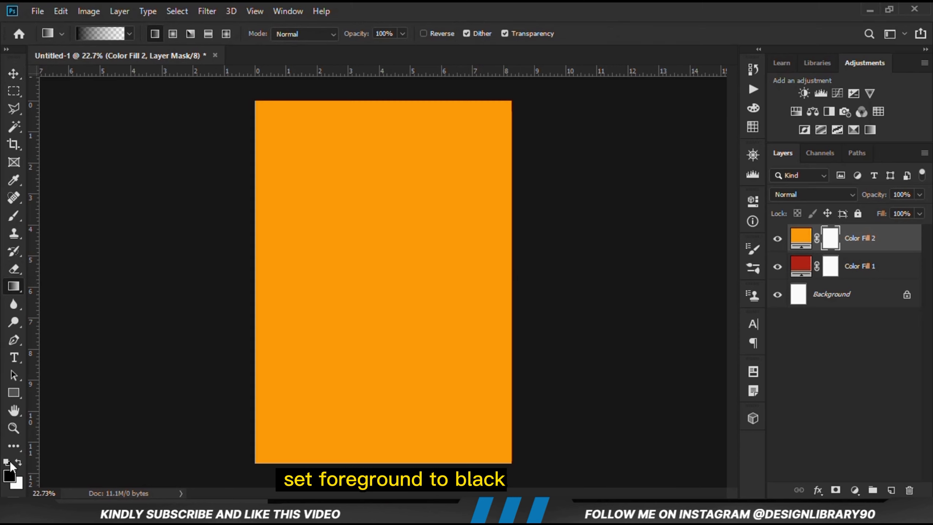
left_click(110, 35)
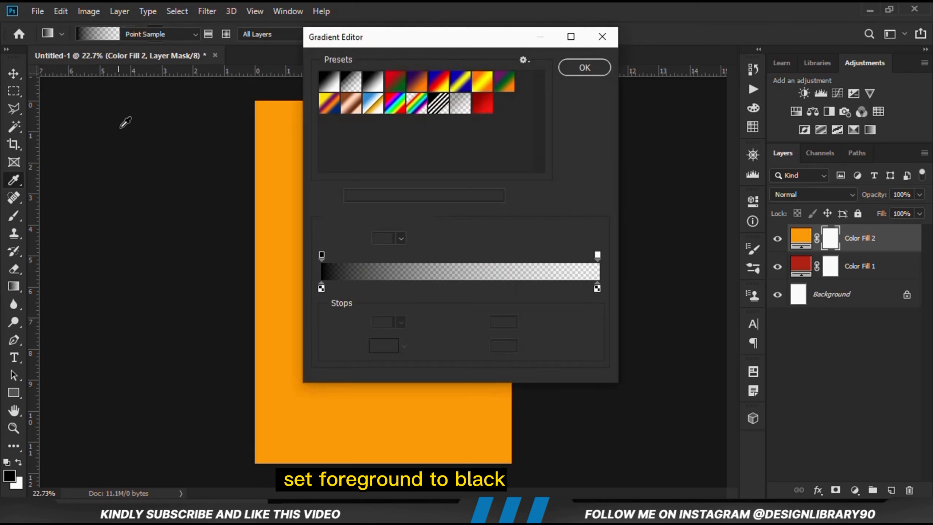
left_click(475, 197)
left_click(584, 68)
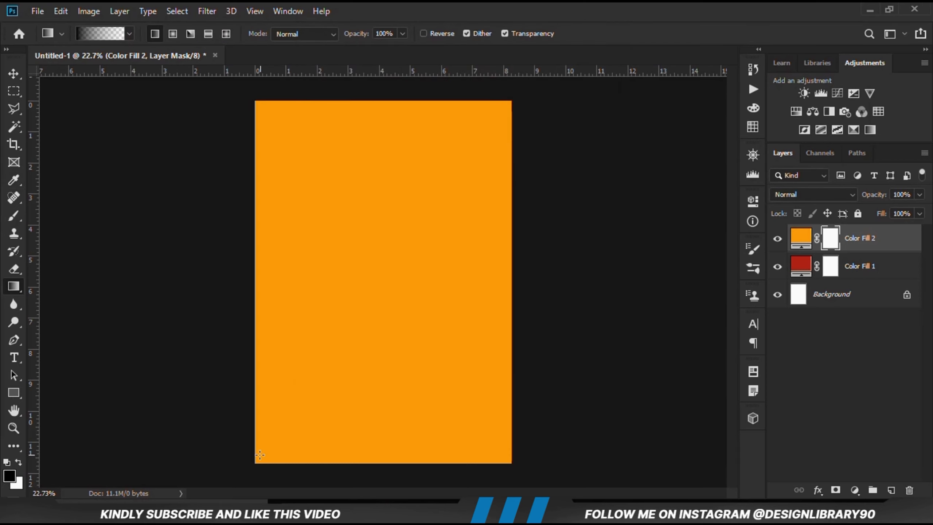
Draw diagonal gradients on the orange fill's mask from the lower-left towards the upper-right corner, blending orange into red, and check the blend
scroll(244, 440, "down", 1)
left_click_drag(279, 427, 491, 118)
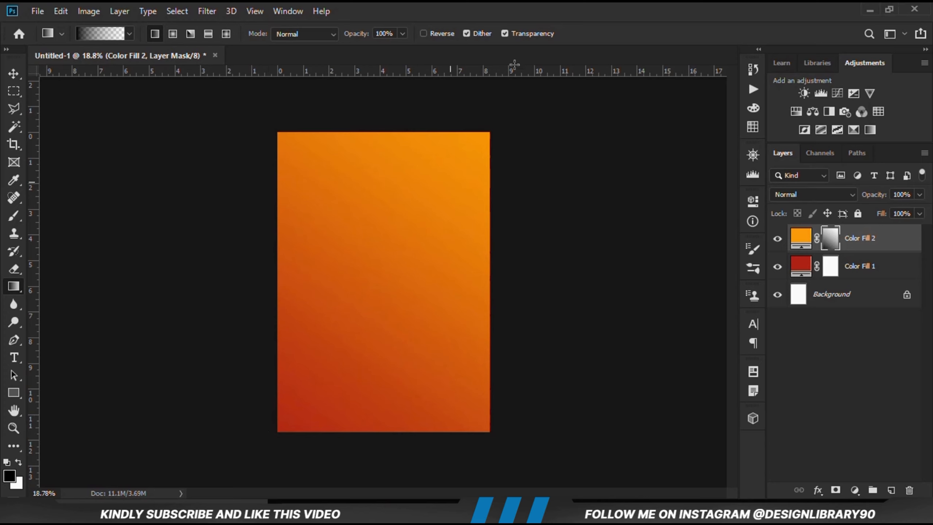
left_click_drag(515, 64, 516, 61)
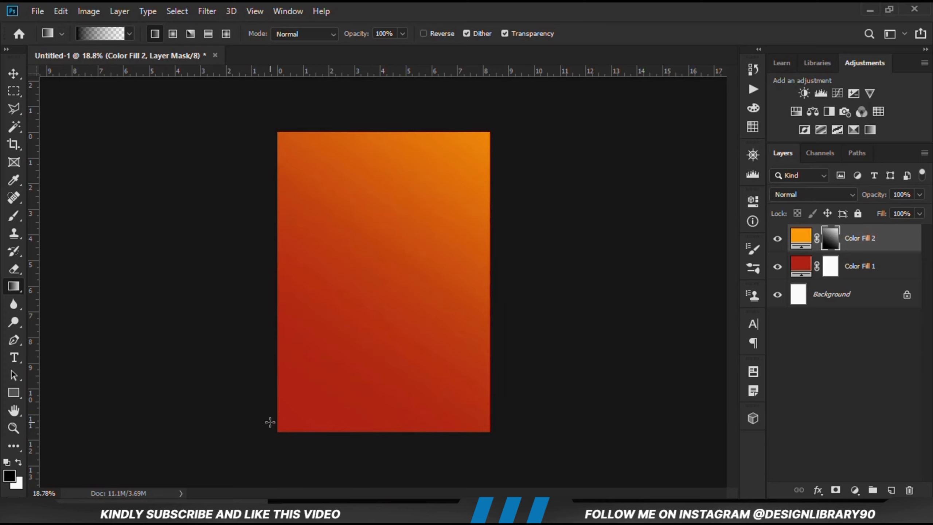
left_click_drag(290, 430, 429, 218)
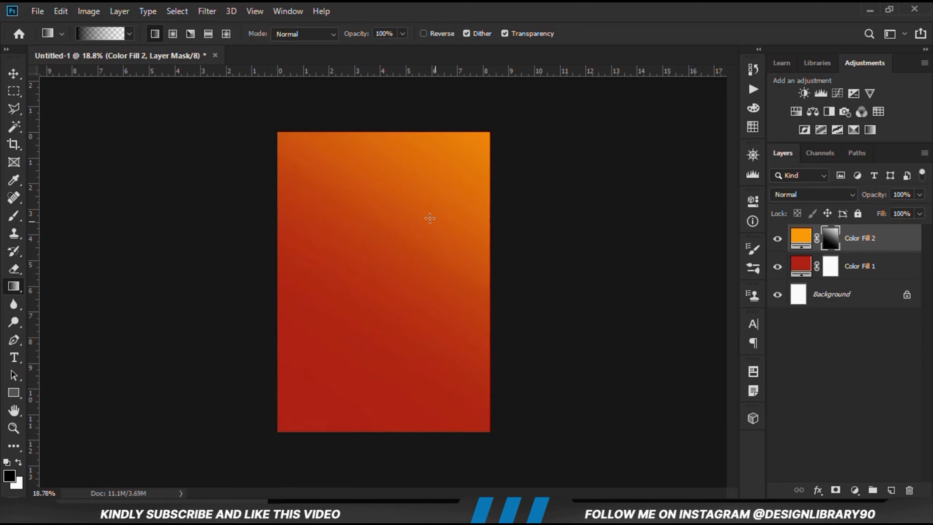
left_click(777, 239)
left_click(777, 239)
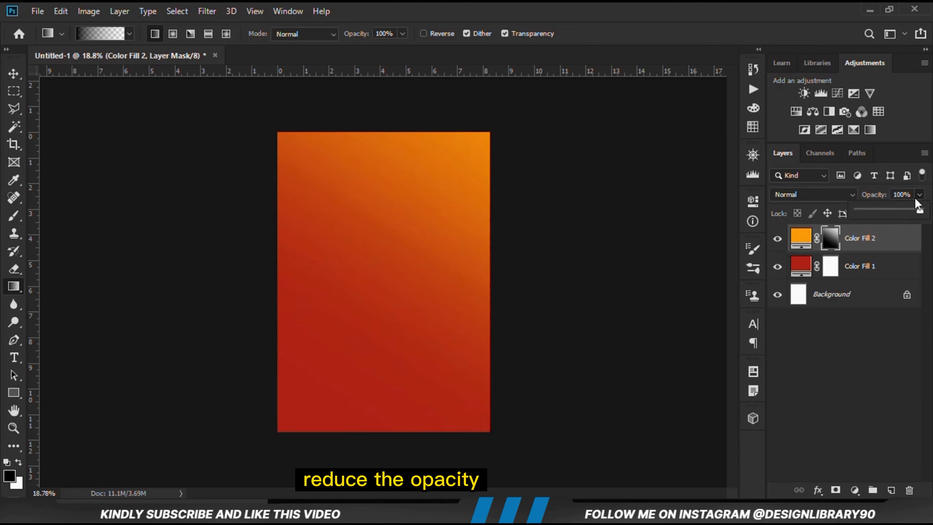
Slightly reduce the opacity of the orange fill layer, and deselect the layer with the Move tool
left_click_drag(912, 209, 904, 208)
left_click(14, 74)
left_click(140, 212)
left_click(777, 239)
left_click(777, 239)
key("ctrl+plus")
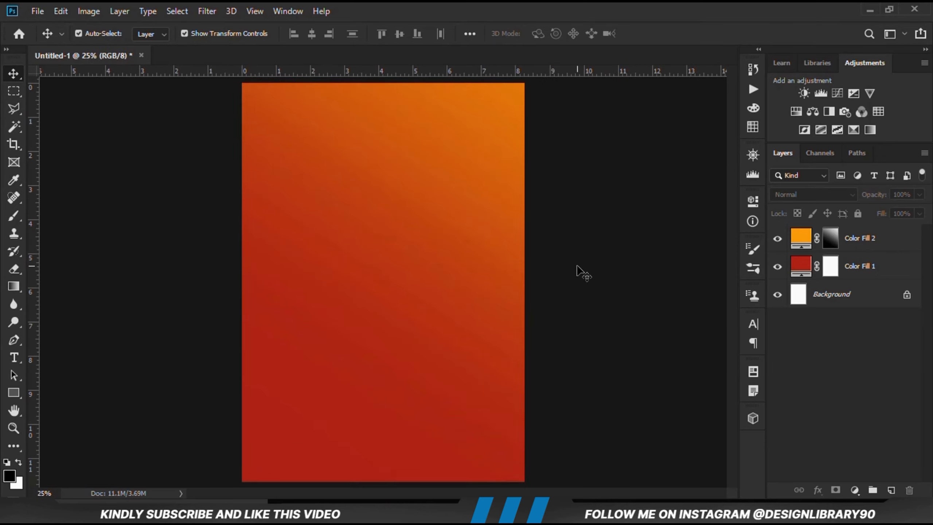
Add an Exposure adjustment layer with Gamma Correction 0.78 and compare the canvas with and without it
left_click(852, 484)
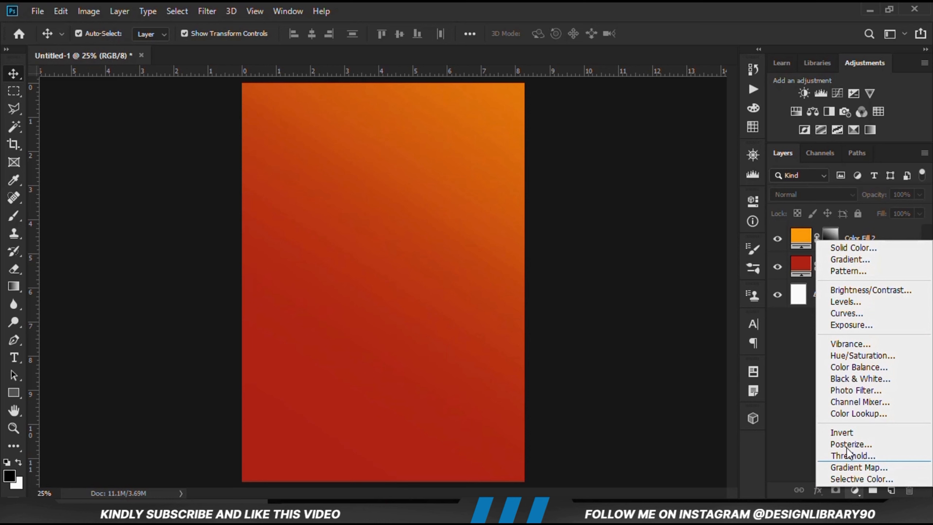
left_click(838, 322)
left_click_drag(637, 327, 650, 329)
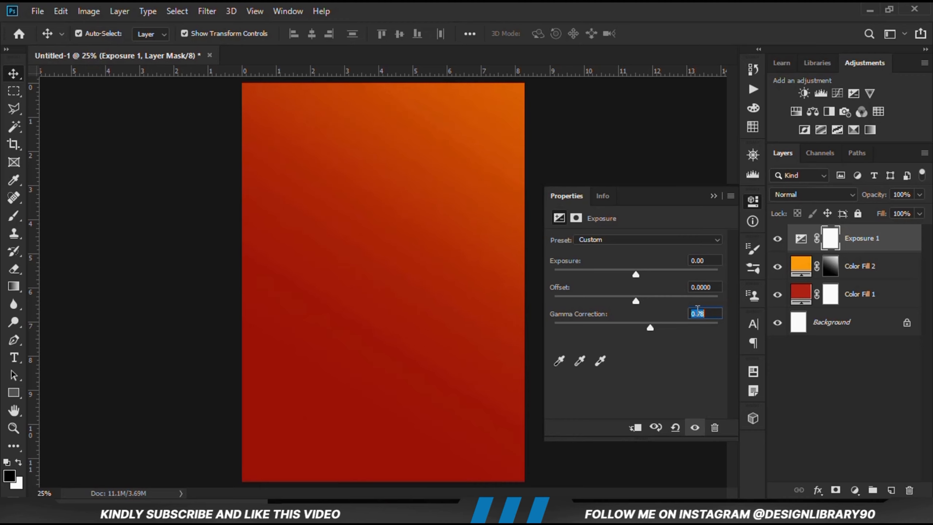
left_click(774, 241)
left_click(774, 242)
left_click(709, 197)
left_click(688, 305)
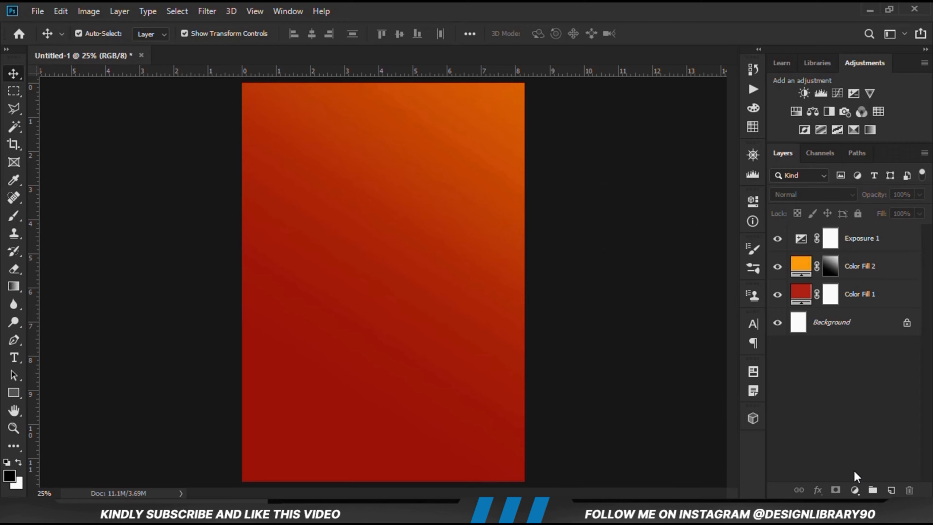
Add a Curves adjustment layer and pull the RGB curve's midtones down to darken the background
left_click(854, 489)
left_click(849, 324)
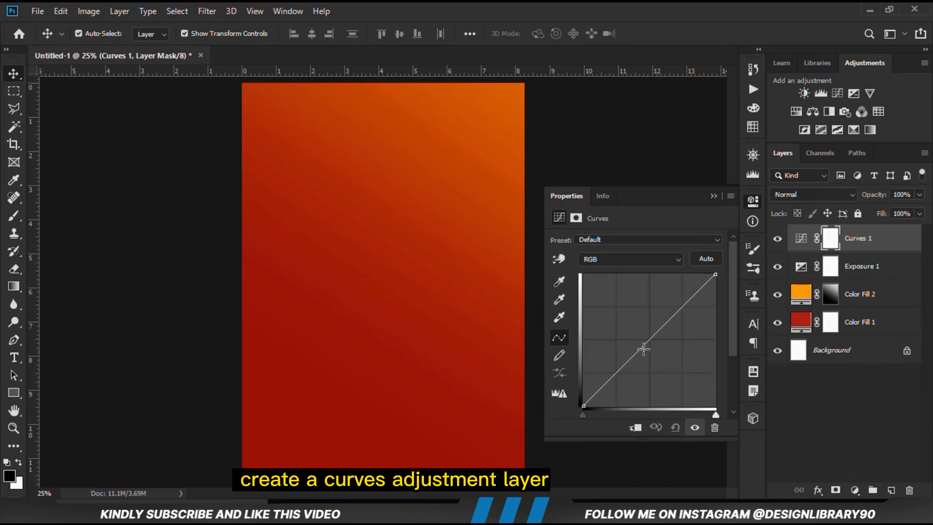
left_click_drag(643, 349, 632, 374)
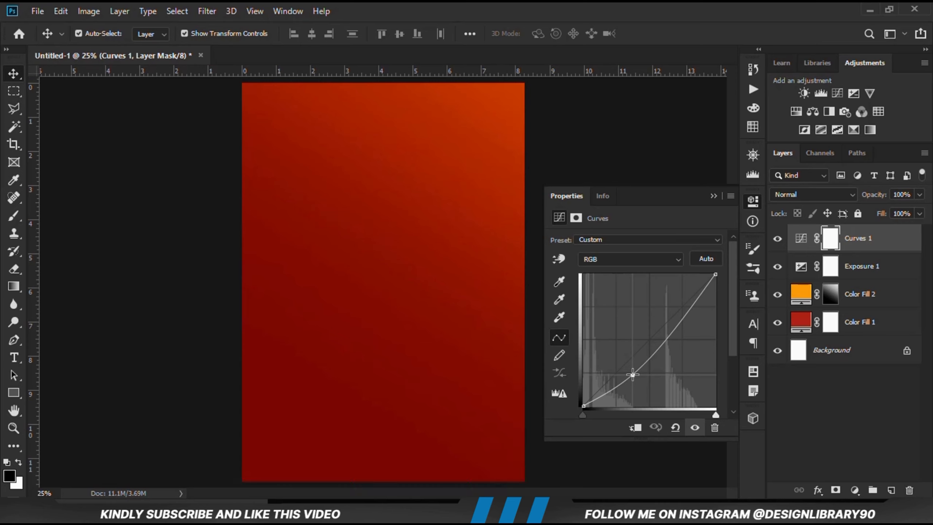
left_click(713, 196)
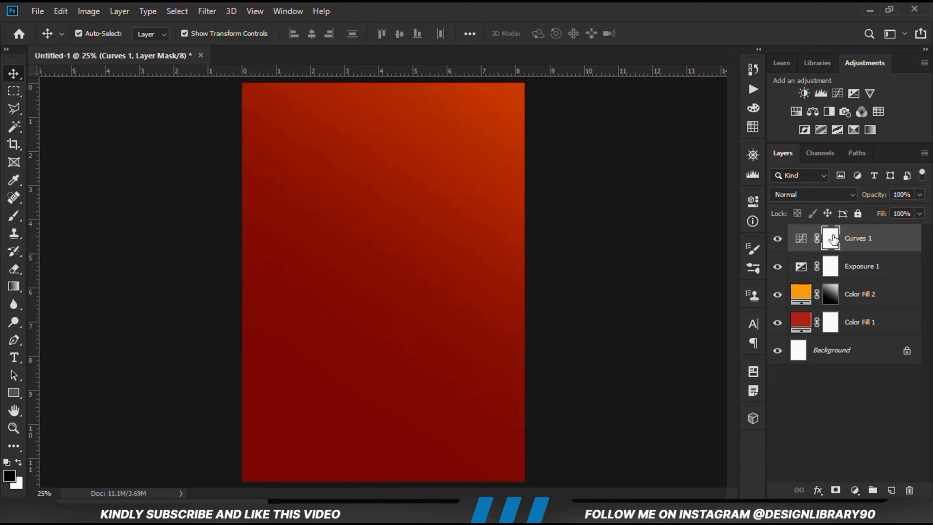
Set up the Brush tool with black foreground, 100% opacity and a size of 2500 for the Curves layer mask
left_click(14, 216)
left_click(73, 211)
left_click(313, 33)
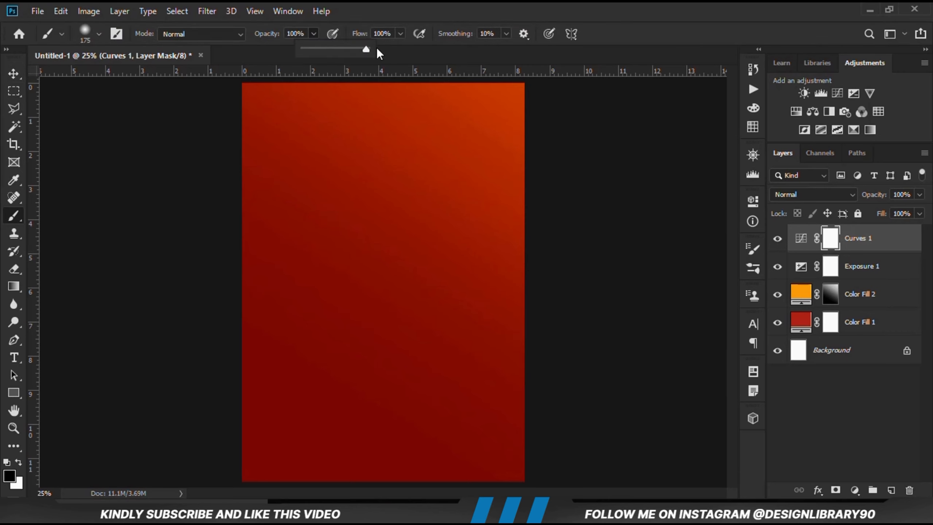
left_click(9, 476)
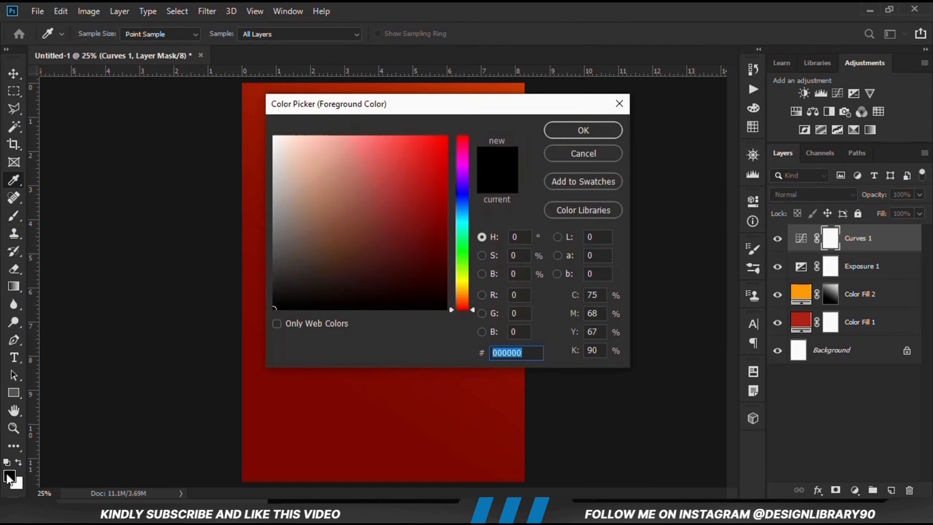
left_click(560, 130)
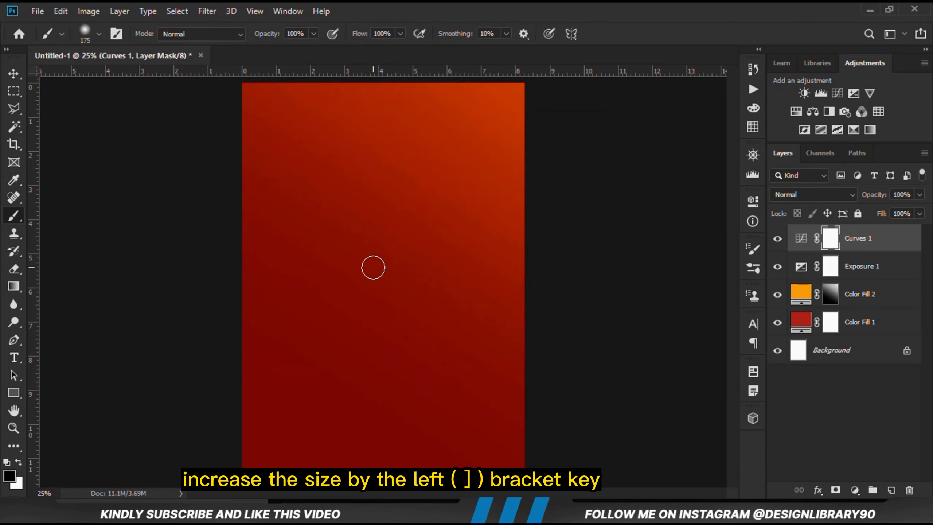
key("bracketright")
key("bracketright")
key("bracketright")
key("bracketright")
key("bracketright")
key("bracketright")
key("bracketright")
key("bracketright")
key("bracketright")
key("bracketright")
key("bracketright")
key("bracketright")
key("bracketright")
key("bracketright")
key("bracketright")
key("bracketright")
key("bracketright")
key("bracketright")
key("bracketright")
key("bracketright")
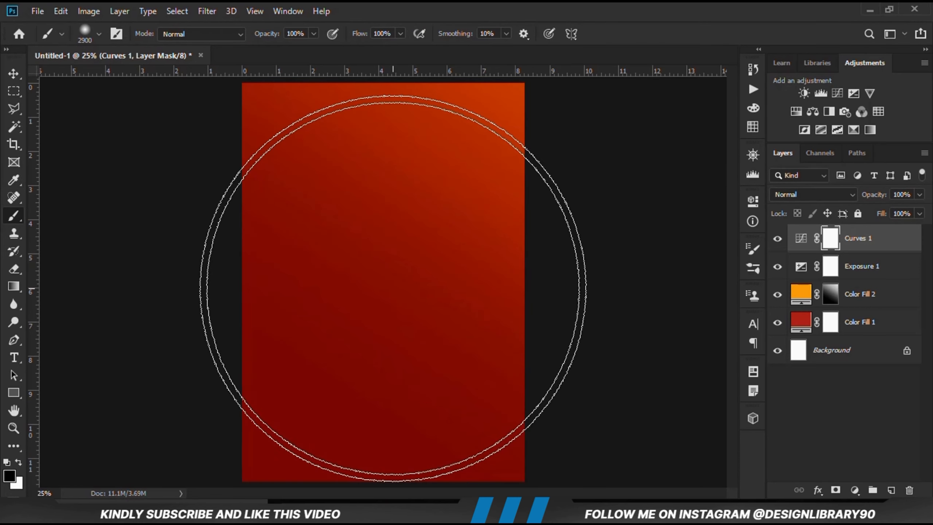
key("bracketleft")
key("bracketleft")
key("bracketleft")
key("bracketleft")
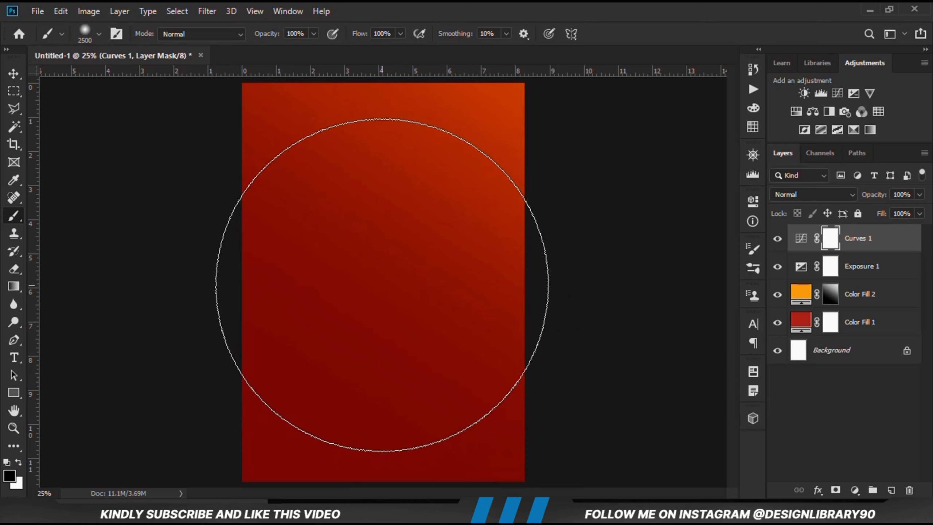
key("bracketleft")
Paint black over the centre of the Curves mask, enlarging the brush to 2600, so only the edges stay darkened, and compare the result
left_click(381, 257)
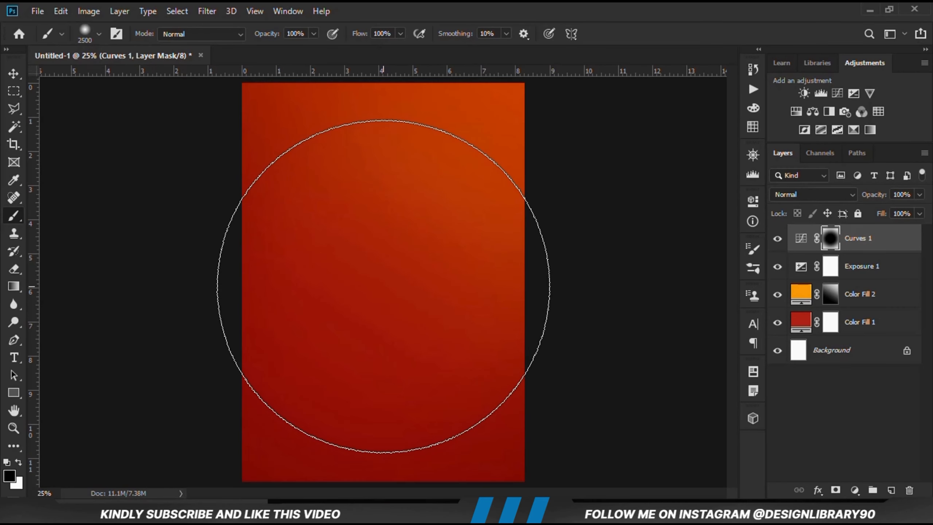
key("bracketright")
left_click(383, 286)
left_click(383, 286)
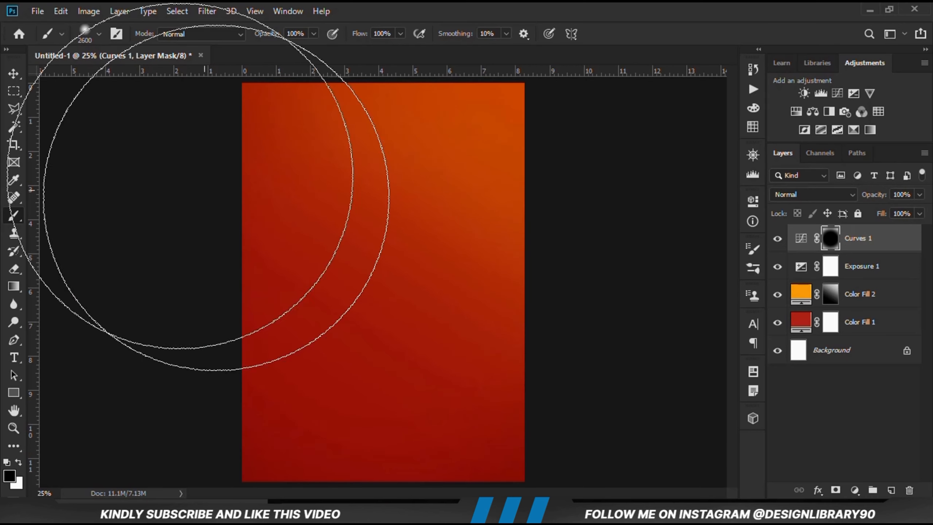
left_click(14, 74)
left_click(776, 240)
left_click(777, 240)
left_click(603, 274)
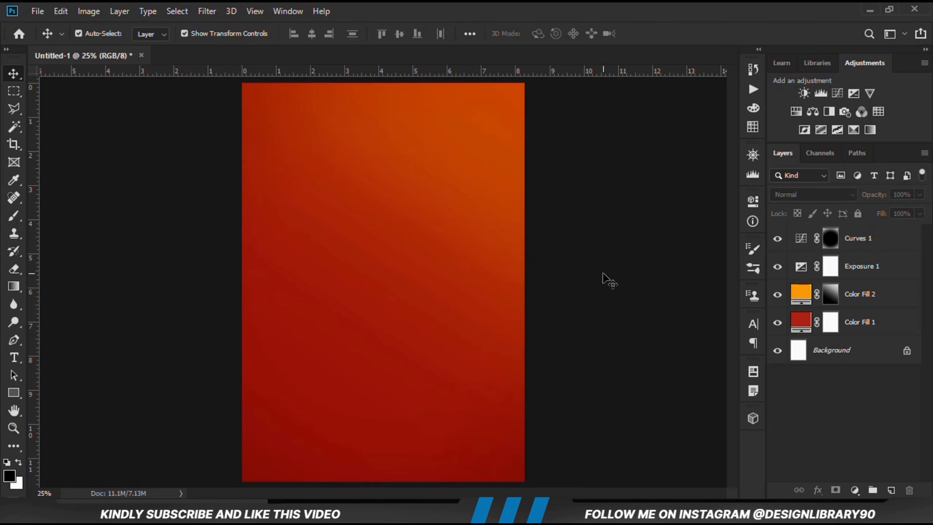
Open the recent file resoures.psd and copy its Doritos bag layer
left_click(37, 11)
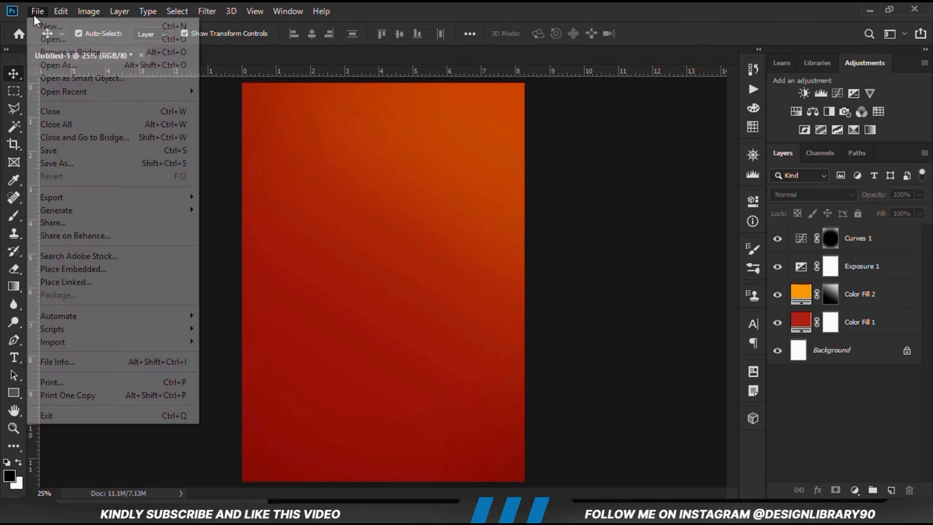
mouse_move(147, 92)
left_click(275, 103)
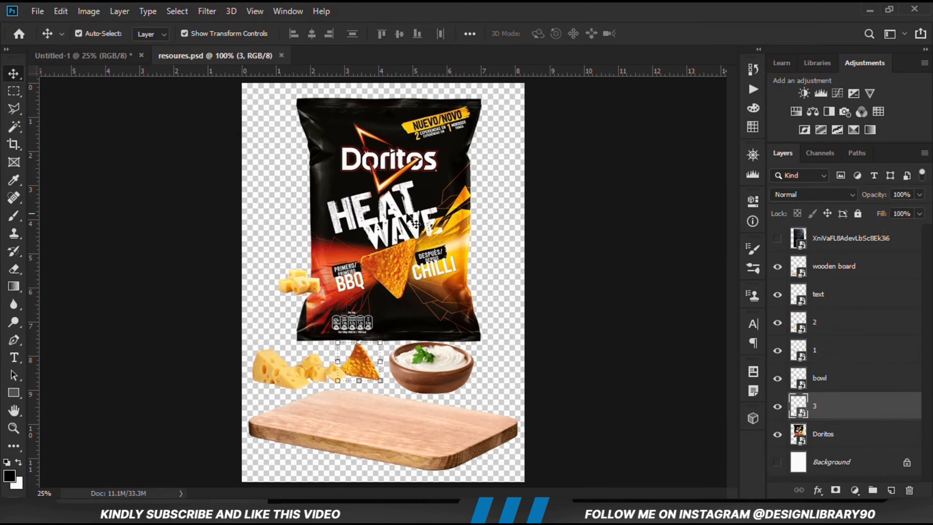
key("ctrl+c")
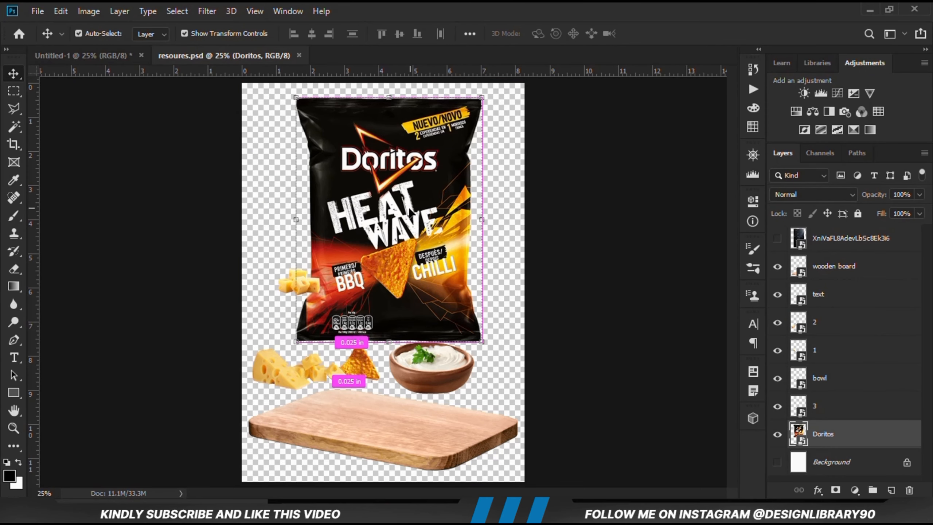
Paste the Doritos bag into the Untitled-1 poster document and convert its layer to a smart object
left_click(88, 55)
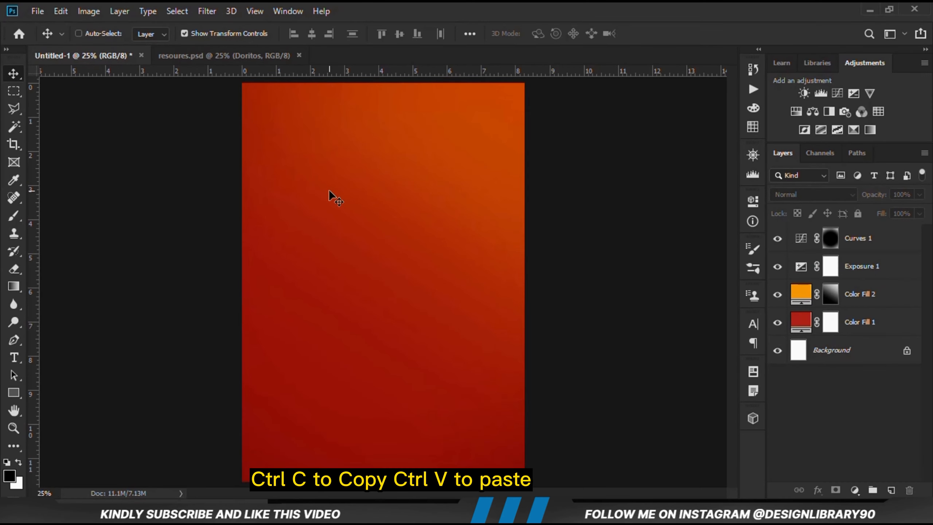
key("ctrl+v")
right_click(854, 238)
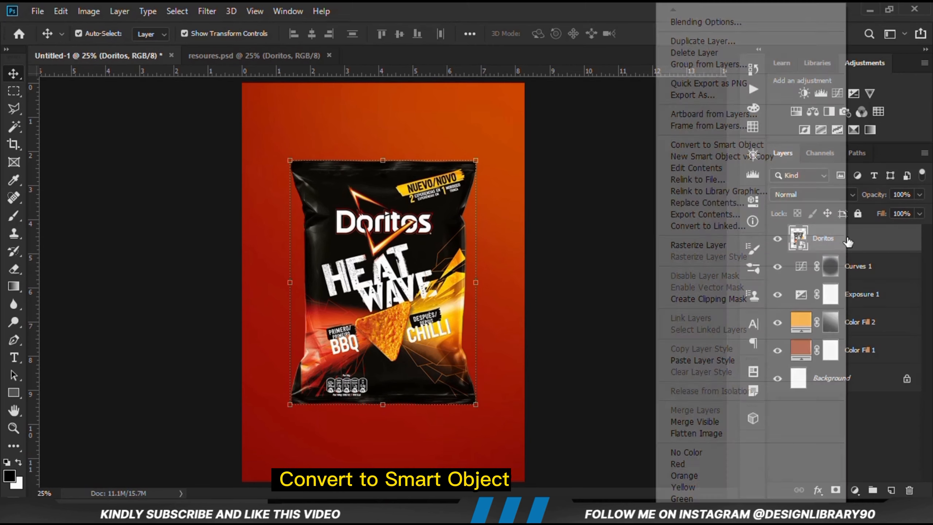
left_click(698, 144)
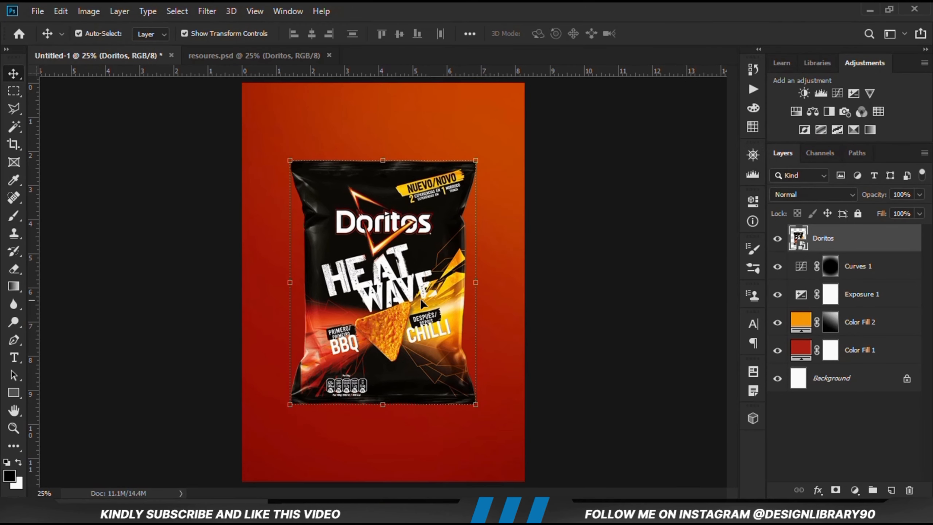
Nudge the Doritos bag slightly upward on the poster
key("shift+Up")
key("shift+Up")
key("shift+Up")
key("shift+Up")
key("shift+Up")
key("shift+Up")
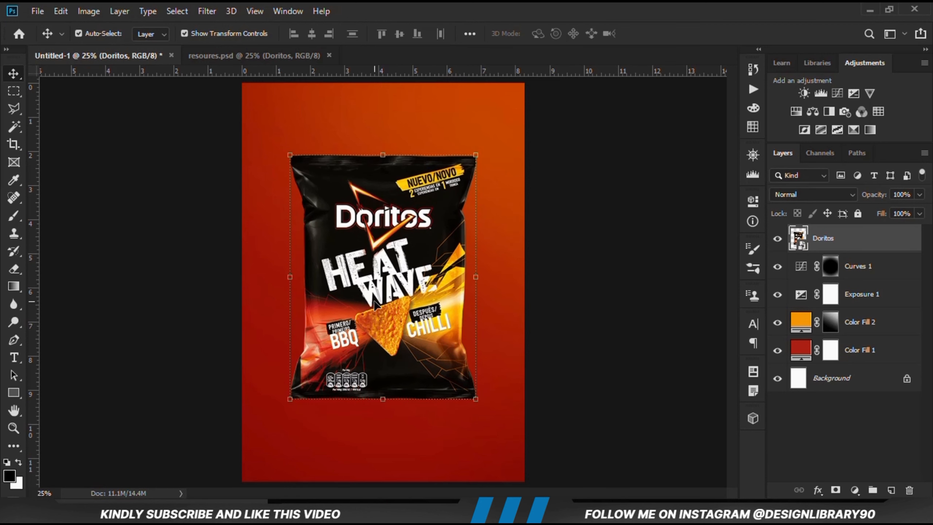
left_click(271, 256)
Bring the wooden board from resoures.psd into the poster, placed over the bag's lower right corner and running off the right edge
left_click(178, 60)
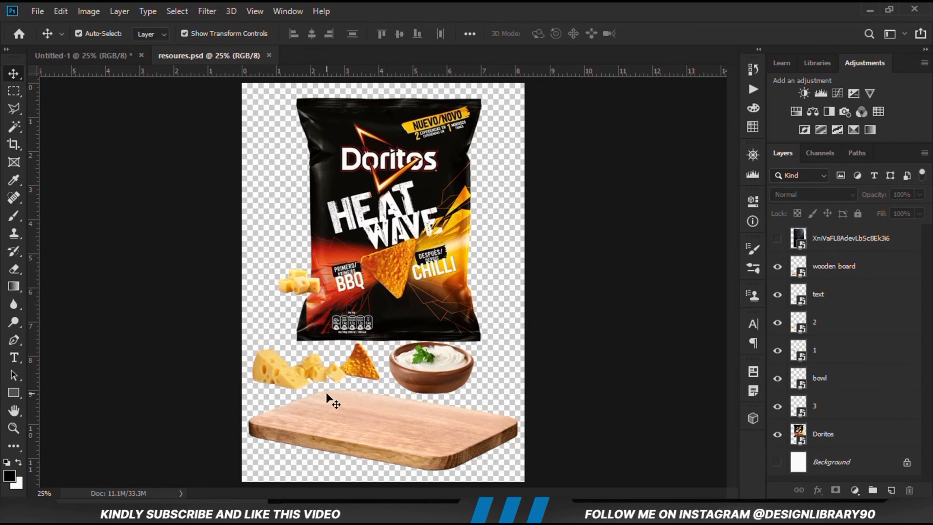
left_click(335, 415)
left_click_drag(272, 365, 473, 403)
key("shift+Up")
key("shift+Up")
key("shift+Up")
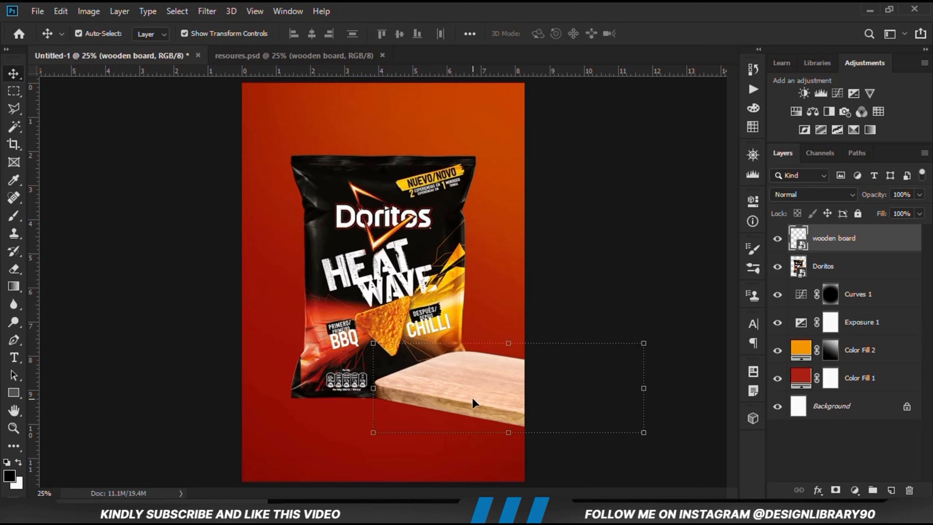
key("shift+Up")
left_click(567, 379)
Bring the bowl layer from resoures.psd into the poster and place it on the wooden board, overlapping the bag
left_click(253, 56)
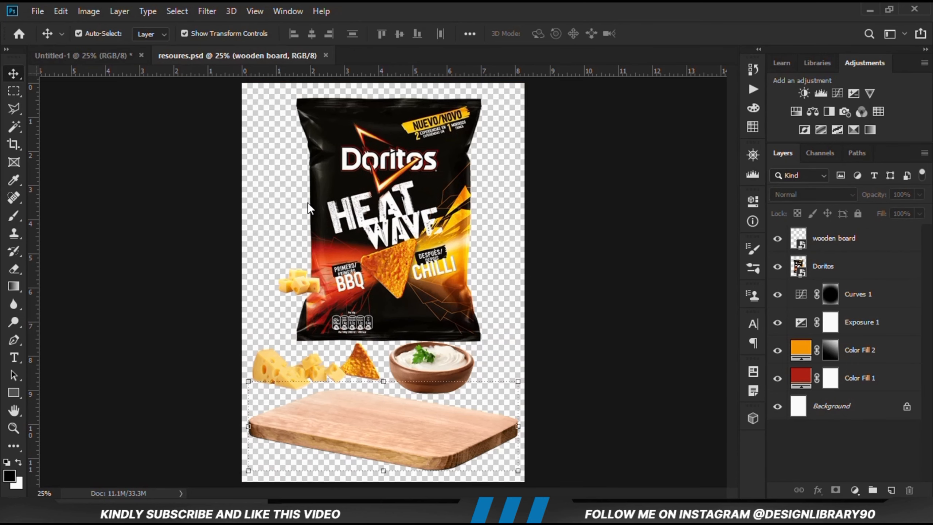
left_click(443, 372)
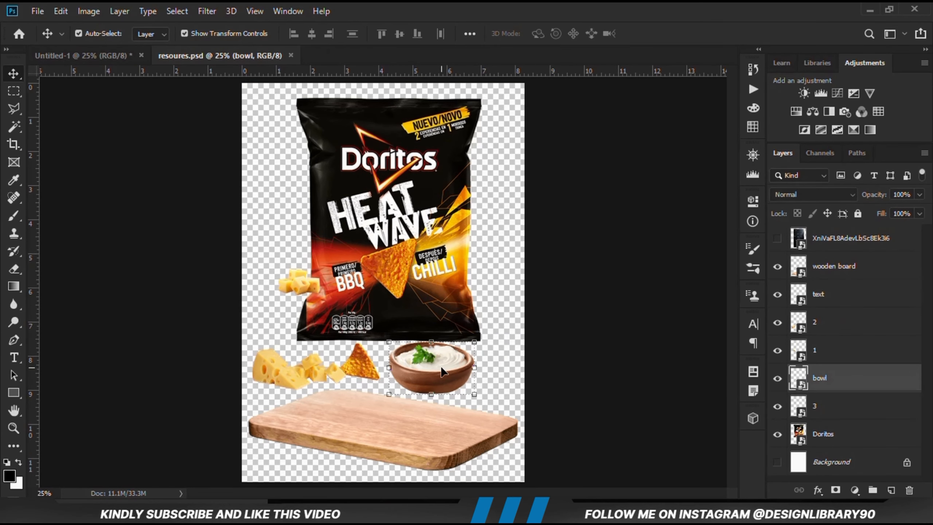
left_click(95, 56)
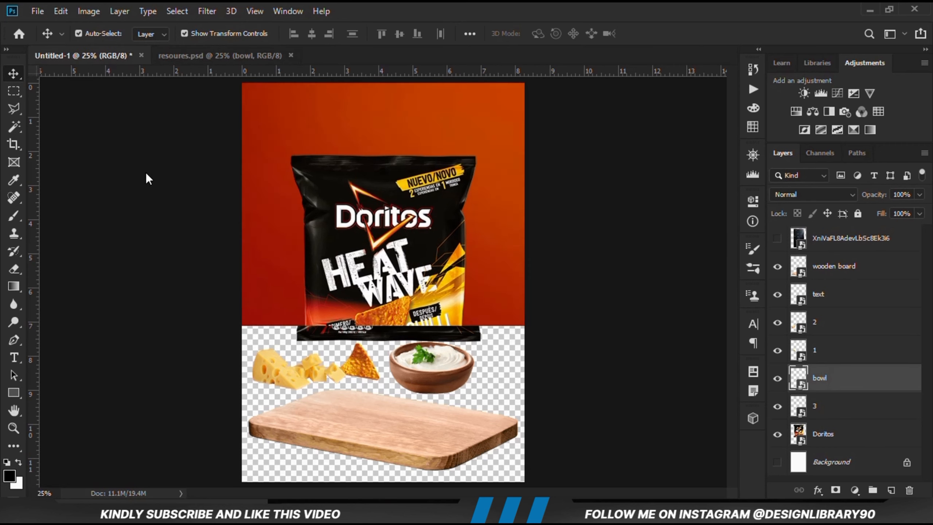
left_click_drag(154, 201, 436, 364)
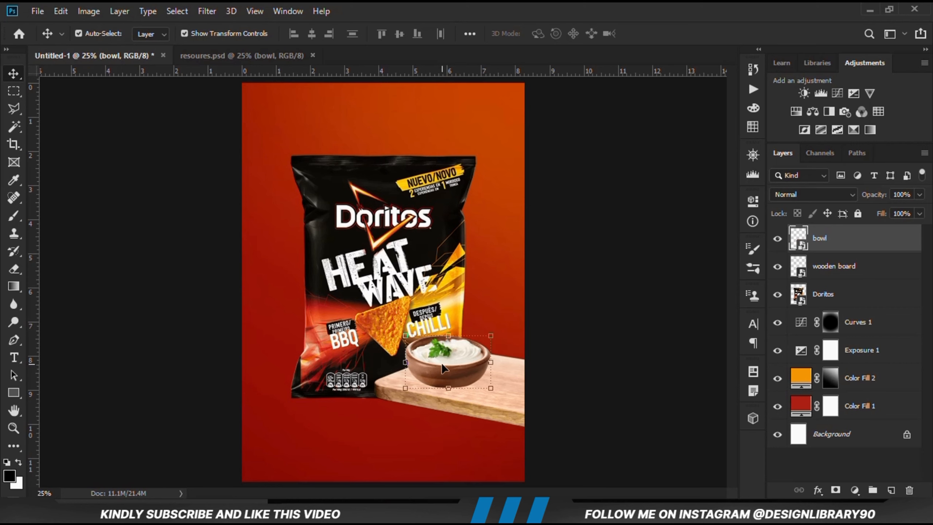
Compare the poster with and without the wooden board, and nudge the bowl slightly up and to the right on the board
left_click(452, 415)
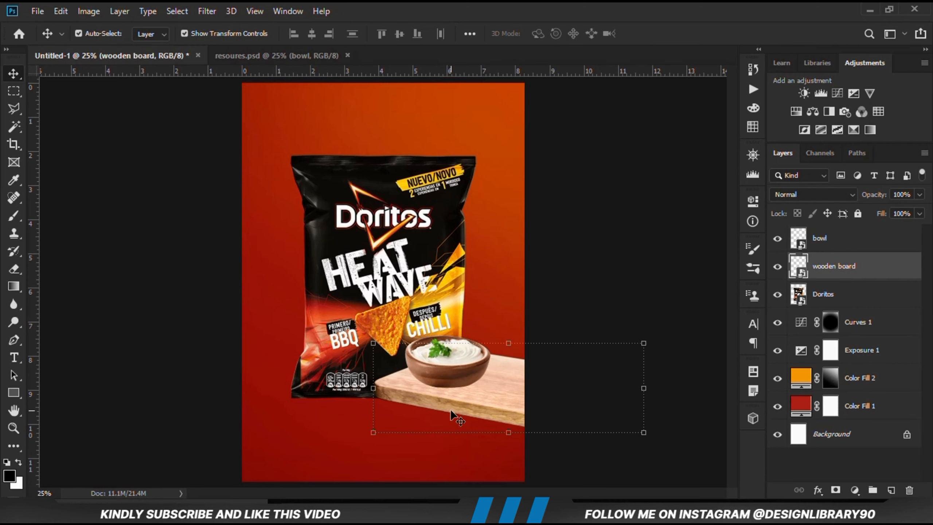
left_click(776, 267)
left_click(776, 267)
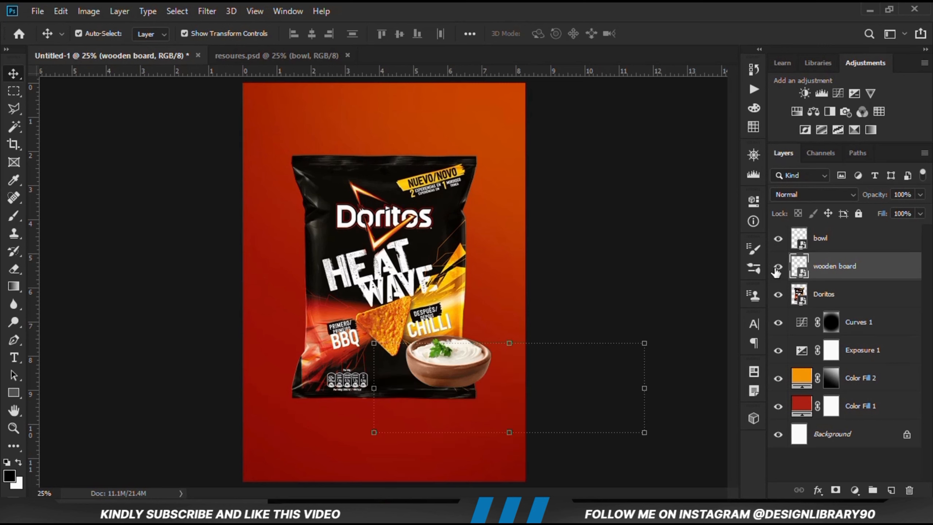
left_click(443, 372)
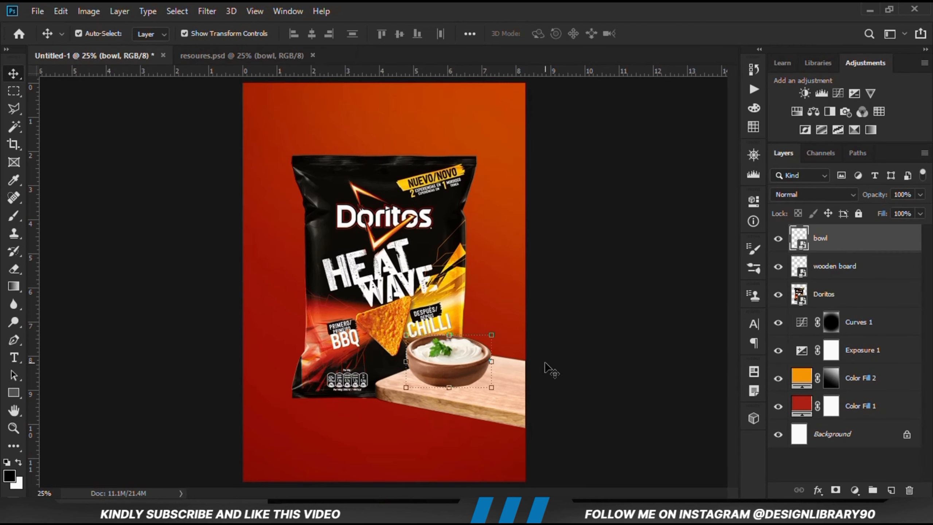
key("Up")
key("Up")
key("Up")
key("Right")
key("Up")
key("Up")
key("Up")
key("Right")
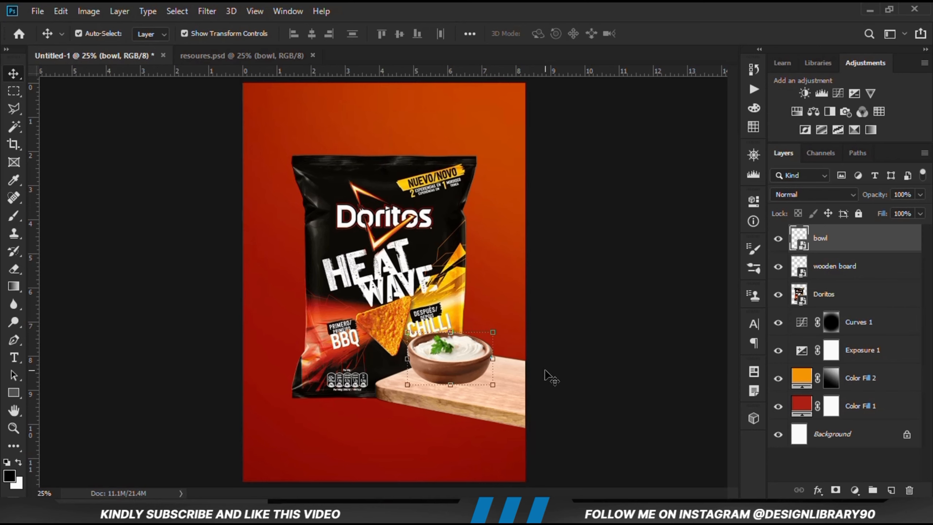
key("Right")
key("Right")
key("Right")
key("Right")
key("Right")
key("Right")
key("Right")
key("Right")
key("Right")
key("Right")
key("Right")
key("Right")
key("Right")
key("Right")
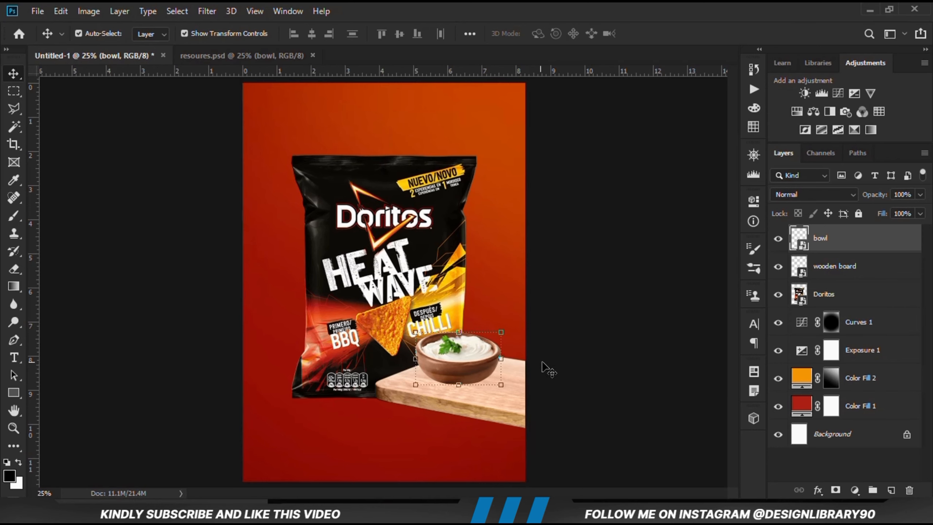
key("Right")
key("Right")
key("Right")
key("Left")
key("Left")
key("Left")
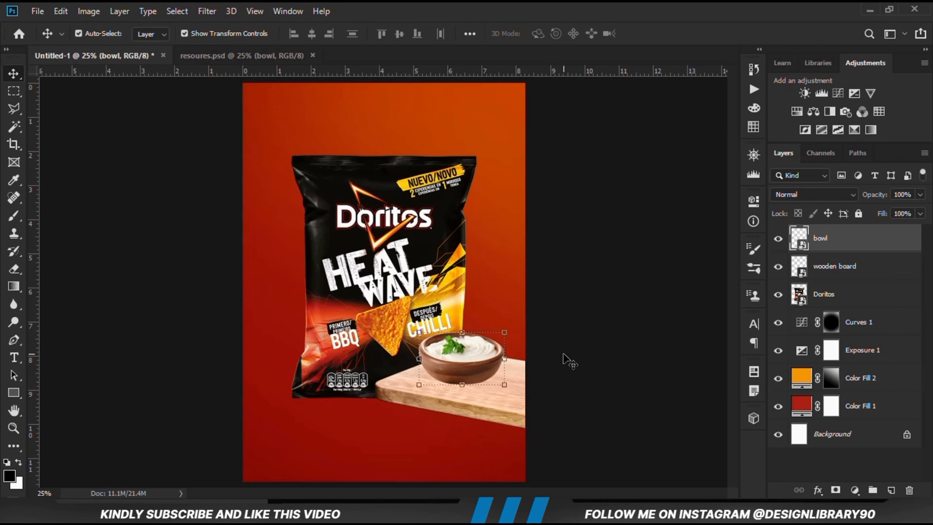
left_click(569, 343)
Try nudging the wooden board slightly lower beneath the bowl and move it back up
left_click(507, 381)
key("Down")
key("Down")
key("Down")
key("Down")
key("Down")
key("Down")
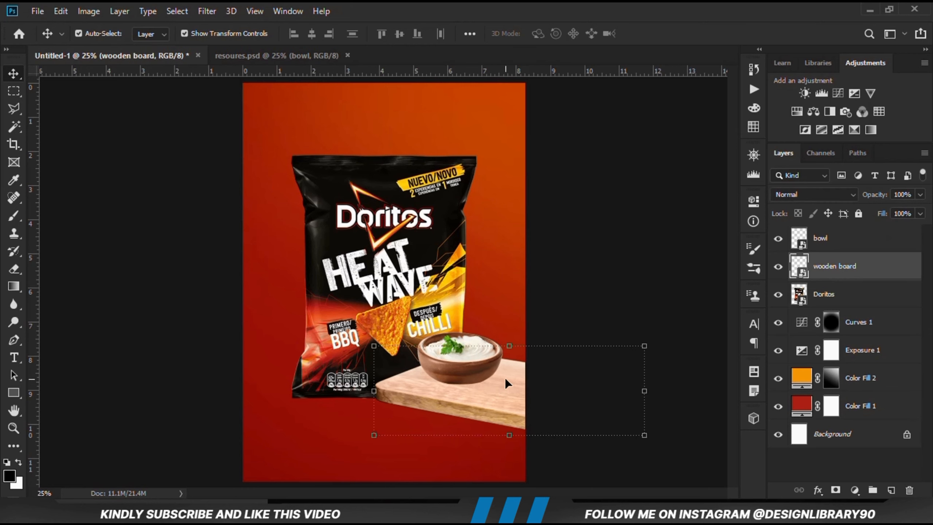
key("Up")
key("Up")
key("Up")
key("Up")
key("Up")
key("Up")
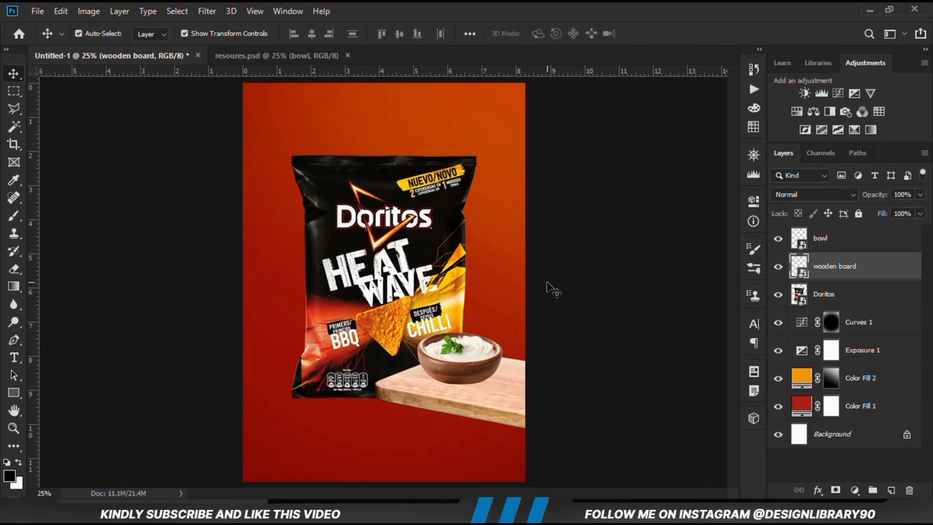
left_click(553, 291)
Toggle the bowl layer's visibility as a check and shift the bowl slightly further right on the board
left_click(419, 359)
left_click(779, 238)
left_click(778, 238)
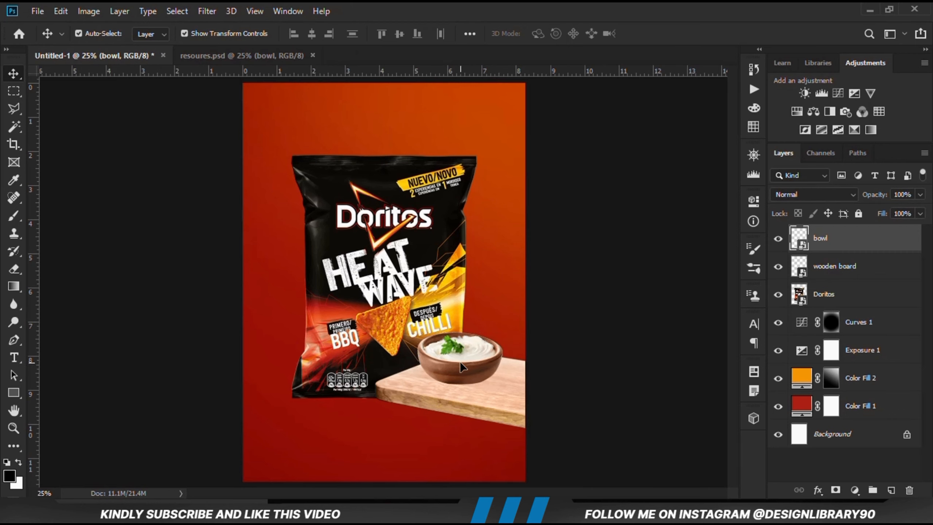
left_click_drag(460, 362, 463, 363)
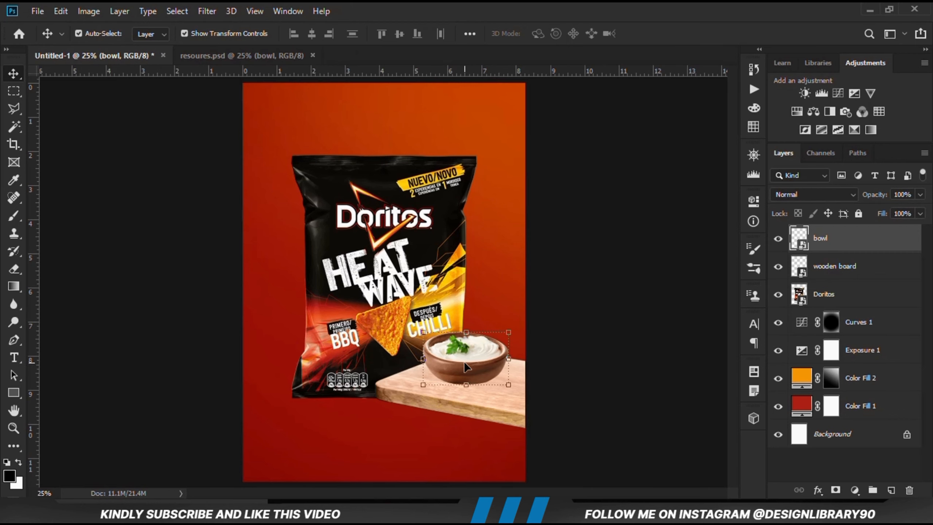
left_click(558, 353)
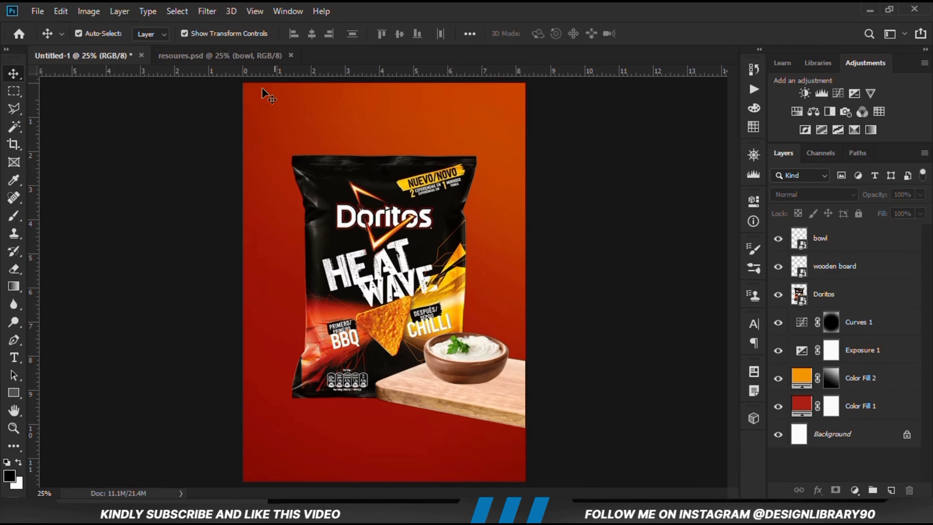
Copy the two cheese layers, 1 and 2, from resoures.psd and paste them into the poster document
left_click(241, 55)
left_click(305, 288)
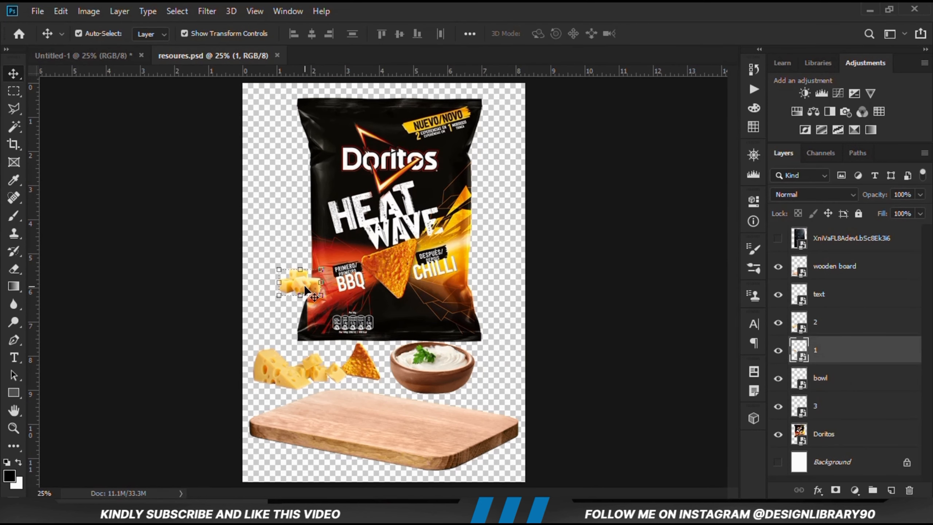
left_click(265, 381, "shift")
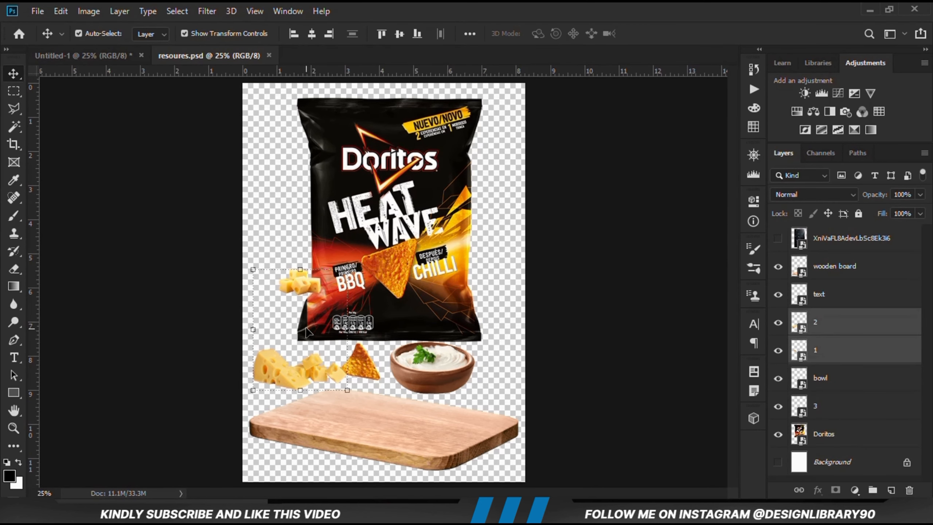
key("ctrl+c")
left_click(85, 56)
key("ctrl+v")
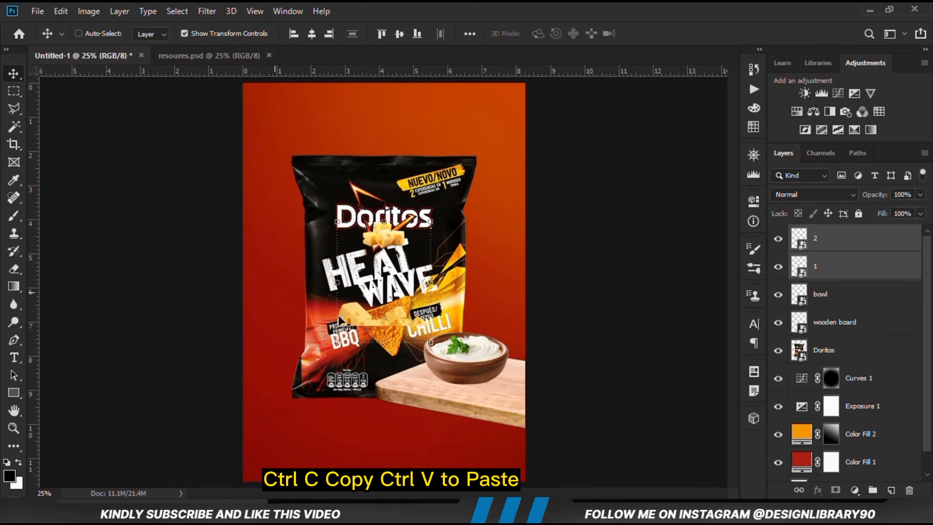
Arrange the cheese cubes at the board's right end and the cheese wedges in front of the bowl, shifting the bowl slightly up and left
left_click_drag(367, 238, 509, 386)
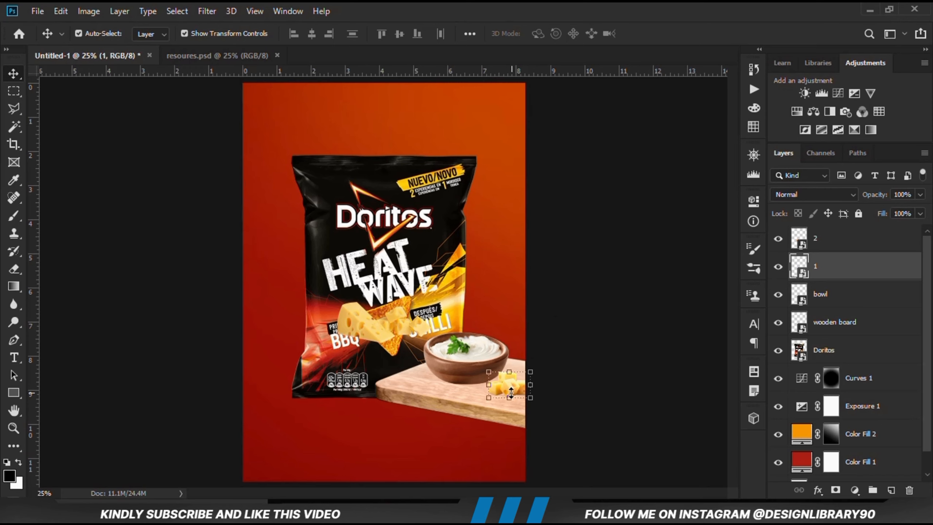
left_click_drag(510, 389, 518, 389)
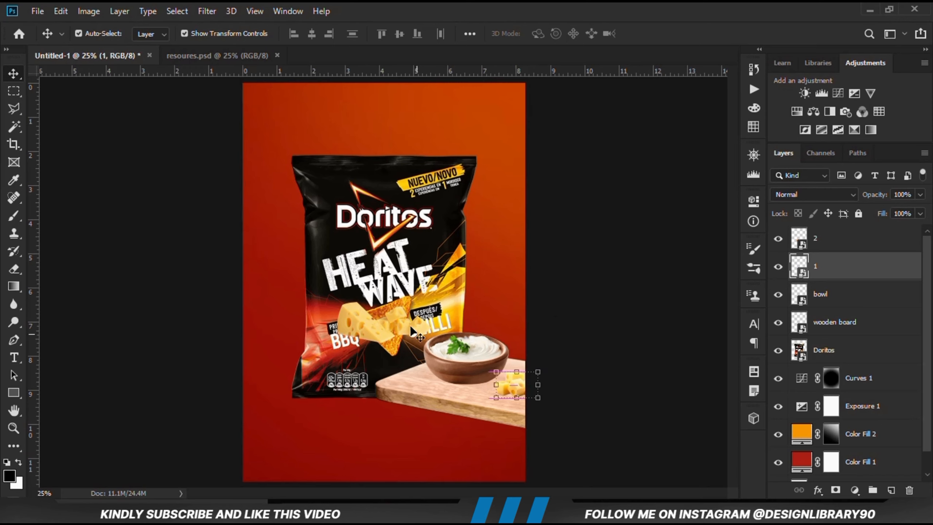
left_click_drag(380, 343, 476, 351)
left_click(600, 329)
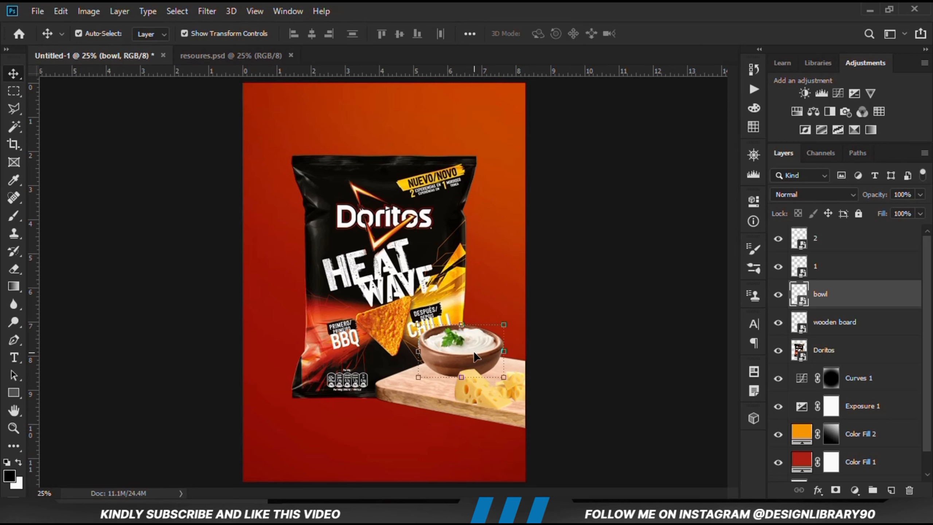
left_click(600, 383)
Convert the cheese wedges on layer 2 to a smart object and rotate them by about -3.37°
left_click(477, 394)
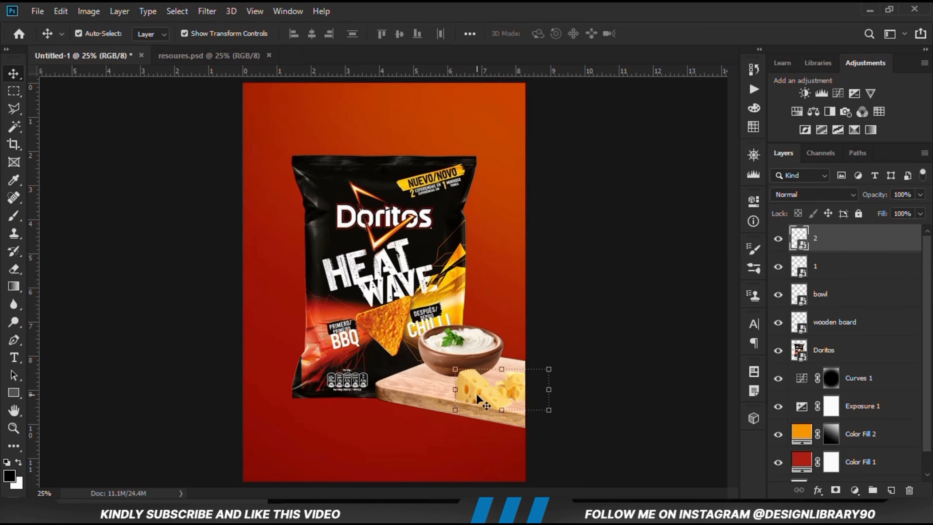
right_click(839, 251)
left_click(701, 144)
left_click(551, 369)
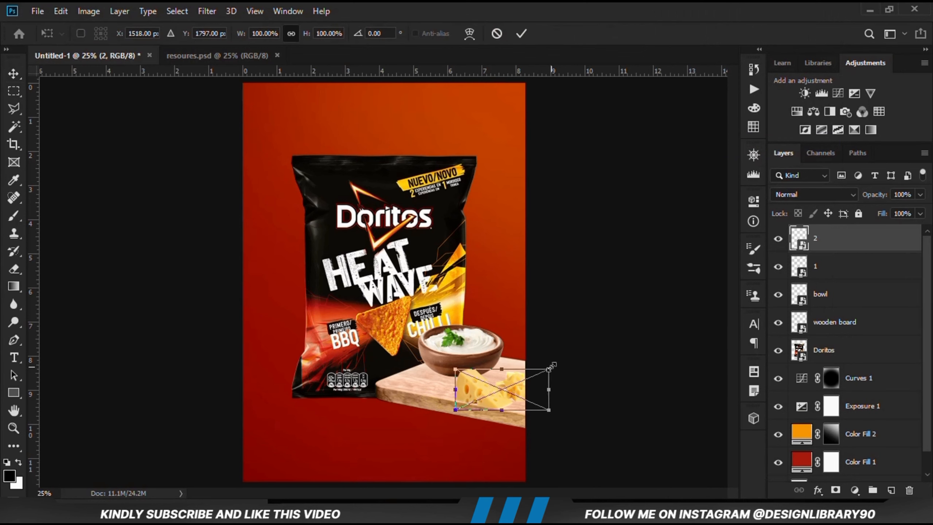
left_click_drag(562, 400, 564, 397)
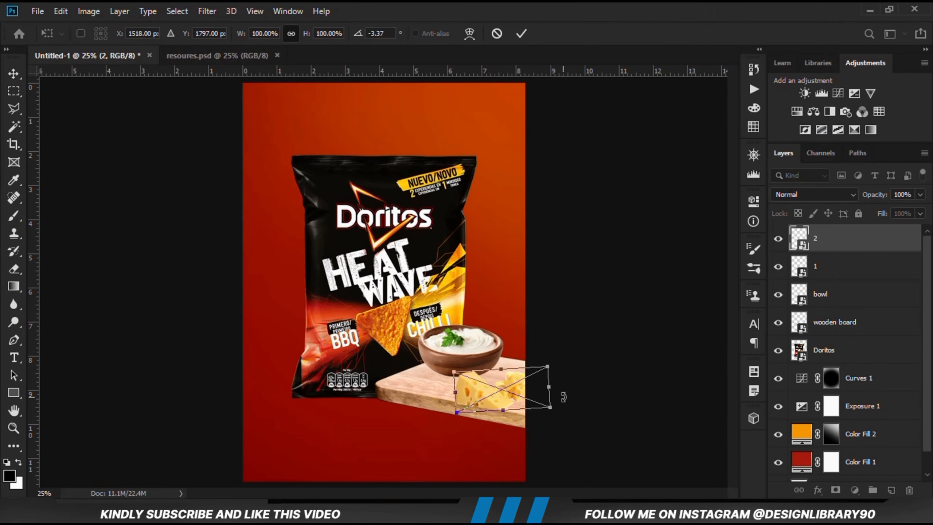
key("Return")
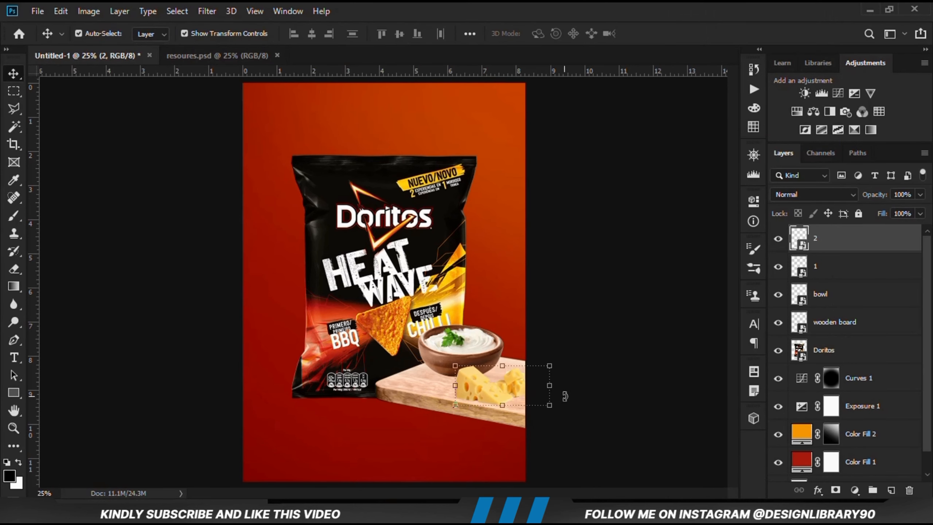
left_click(640, 366)
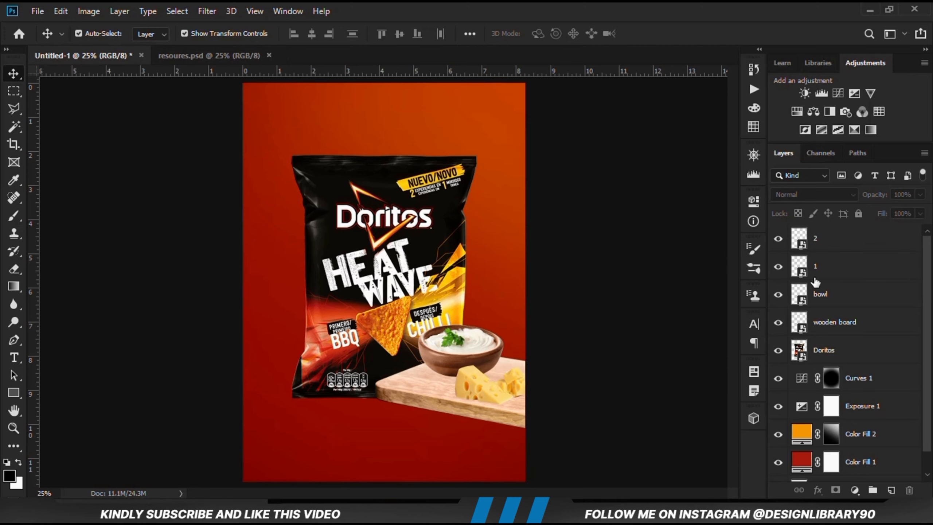
Move the cheese cubes on layer 1 about 0.22 in left and 0.385 in up, behind the cheese wedges
left_click(814, 278)
mouse_move(519, 397)
left_mouse_down()
mouse_move(516, 370)
mouse_move(512, 380)
left_mouse_up()
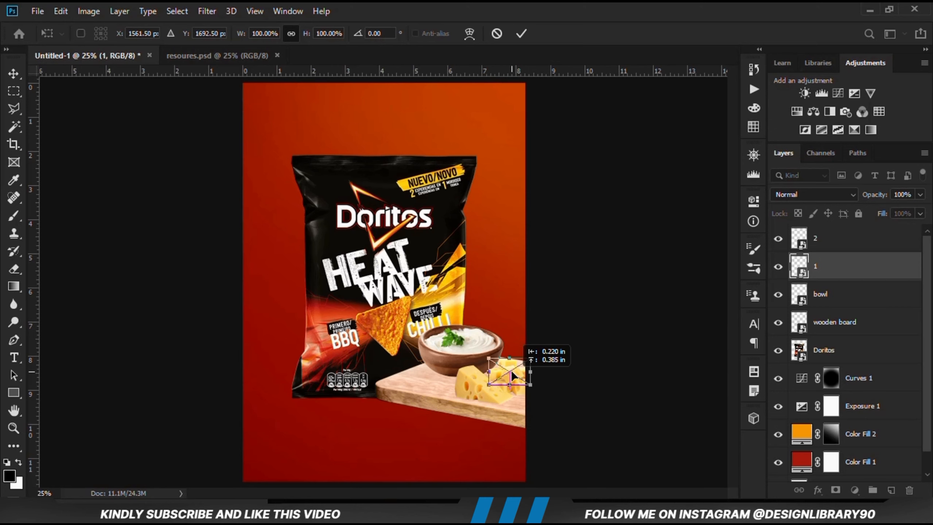
left_click_drag(513, 375, 513, 370)
key("Return")
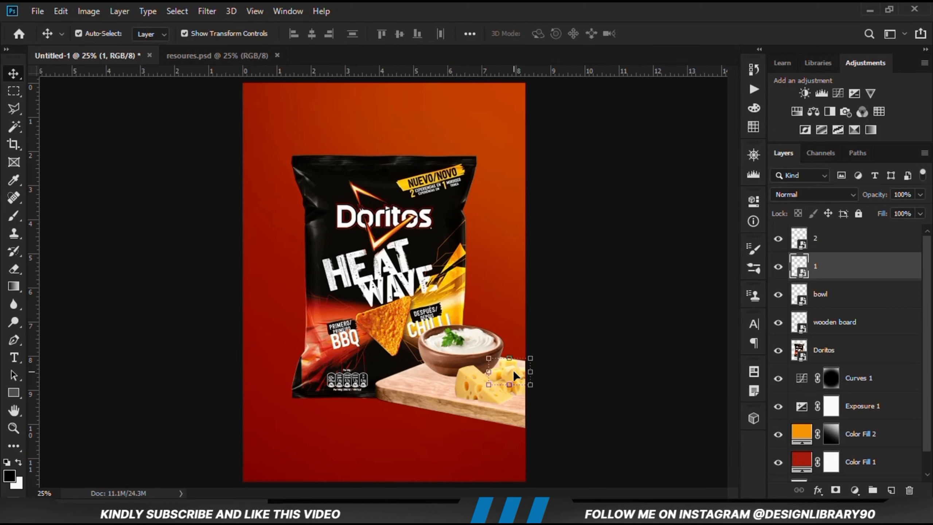
Nudge the dip bowl slightly left on the wooden board and shift the cheese cubes on layer 1 a little left
left_click(437, 356)
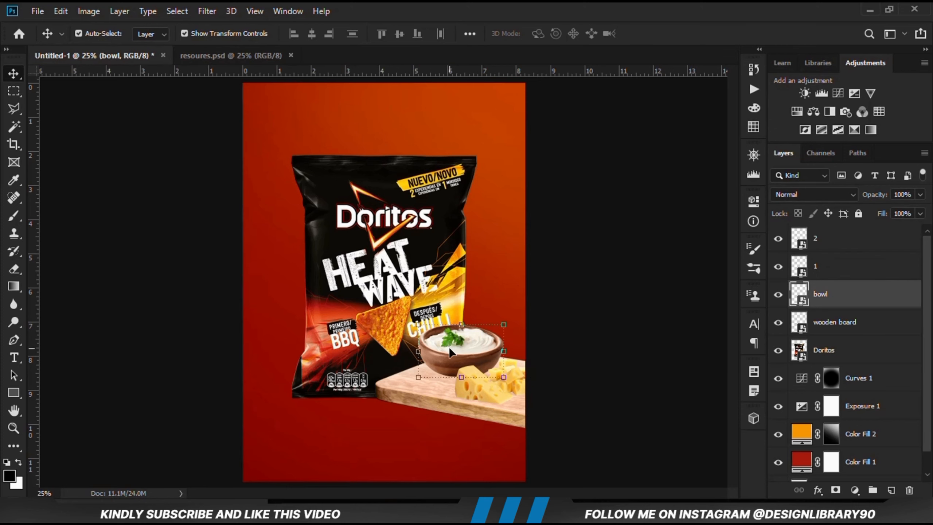
key("shift+Left")
key("shift+Left")
key("shift+Left")
key("shift+Left")
left_click(527, 373)
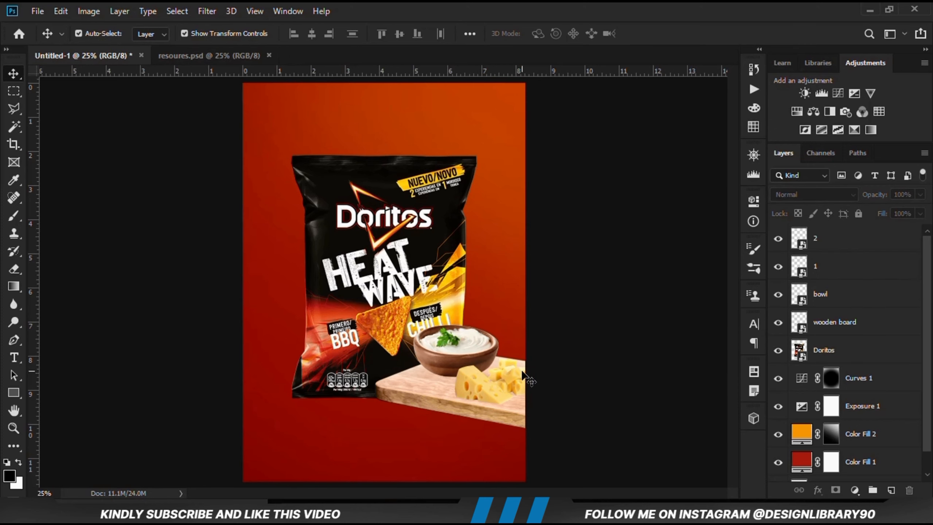
left_click(513, 362)
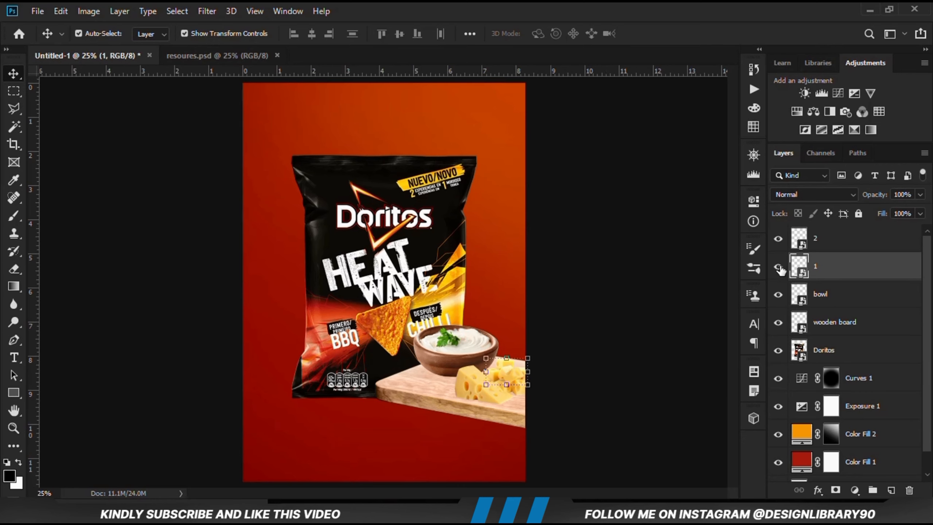
left_click(595, 355)
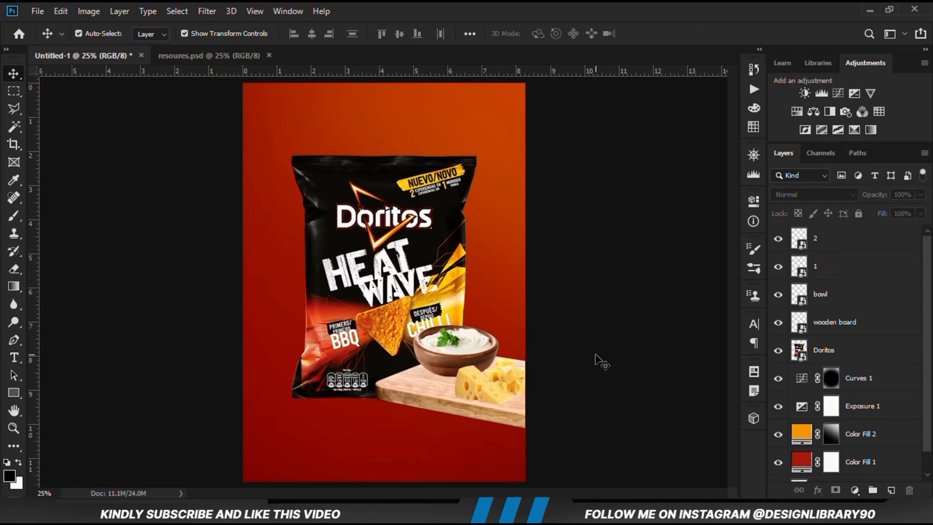
Bring the tortilla chip on layer 3 from resoures.psd into the poster and place it over the bag's left edge
left_click(179, 56)
left_click(367, 367)
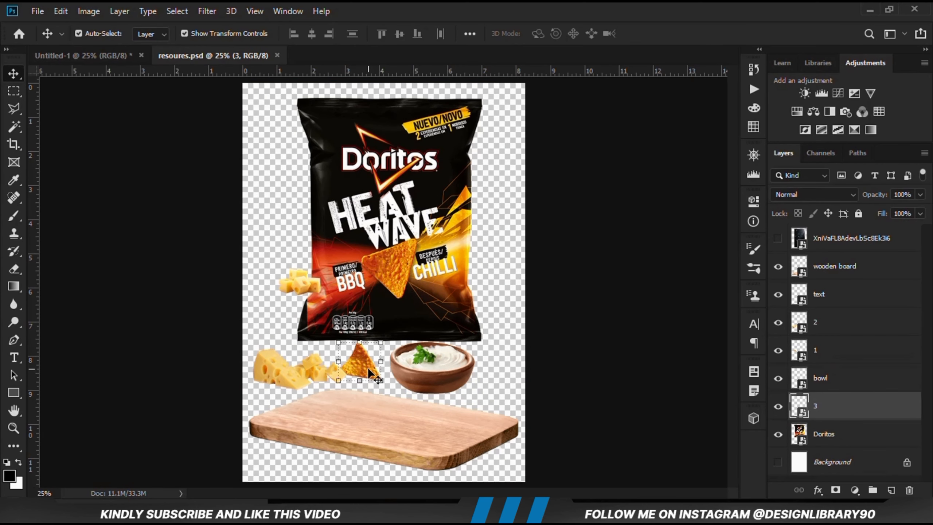
key("ctrl")
left_click_drag(367, 365, 362, 264)
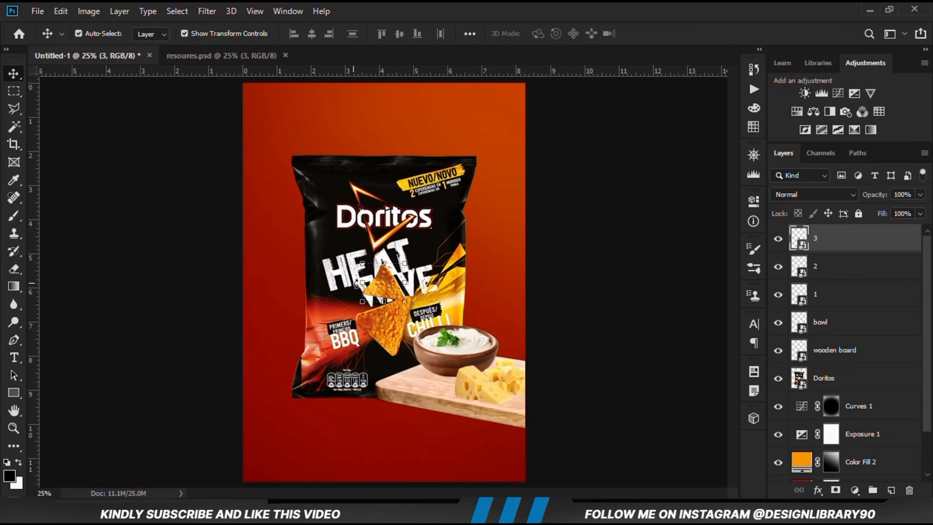
left_click_drag(384, 294, 299, 298)
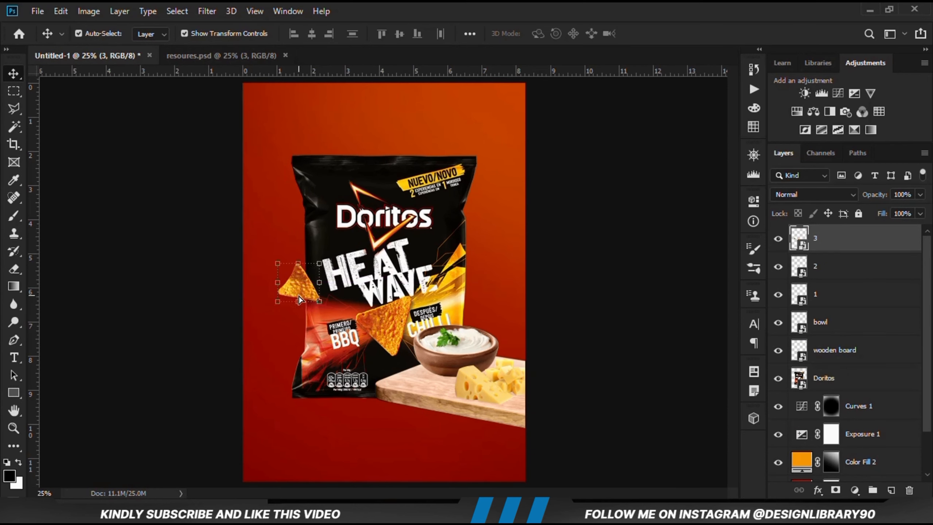
Convert the chip on layer 3 to a smart object, shrink it slightly and set it on the bag's left edge
right_click(825, 249)
left_click(674, 145)
key("ctrl+t")
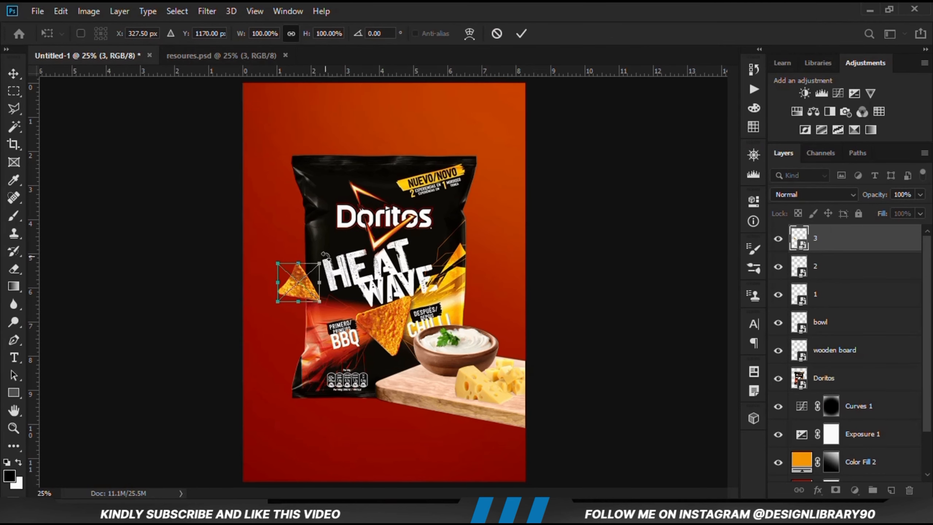
left_click_drag(322, 255, 289, 286)
key("Return")
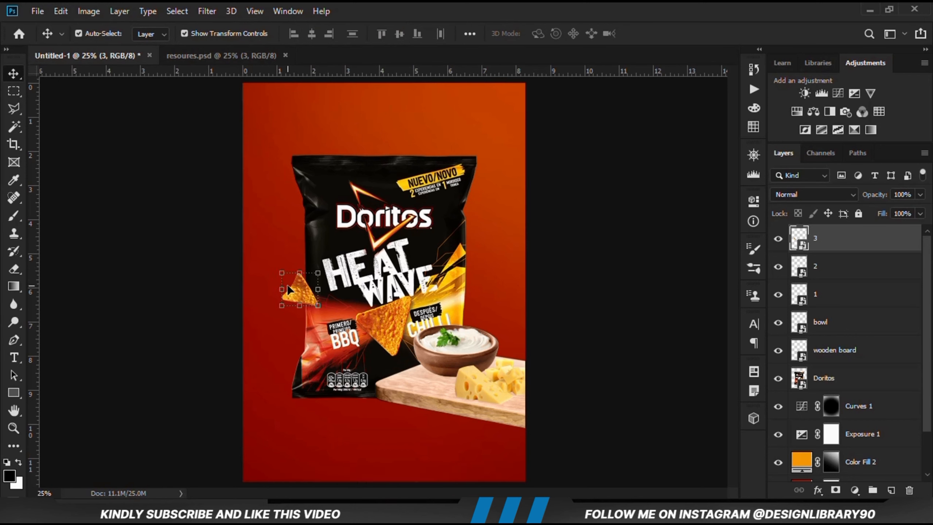
Duplicate the chip and place a rotated copy at the bag's upper-left corner
key("ctrl+j")
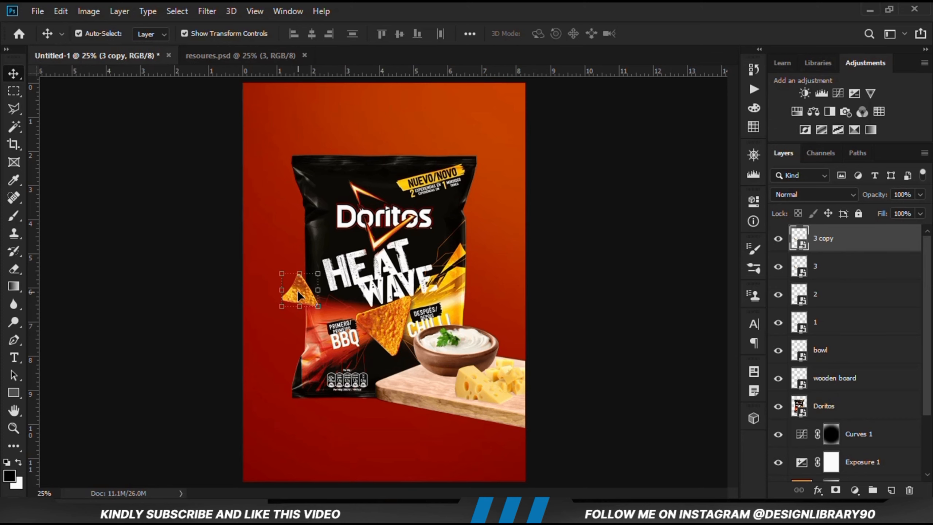
left_click_drag(298, 296, 348, 117)
key("Return")
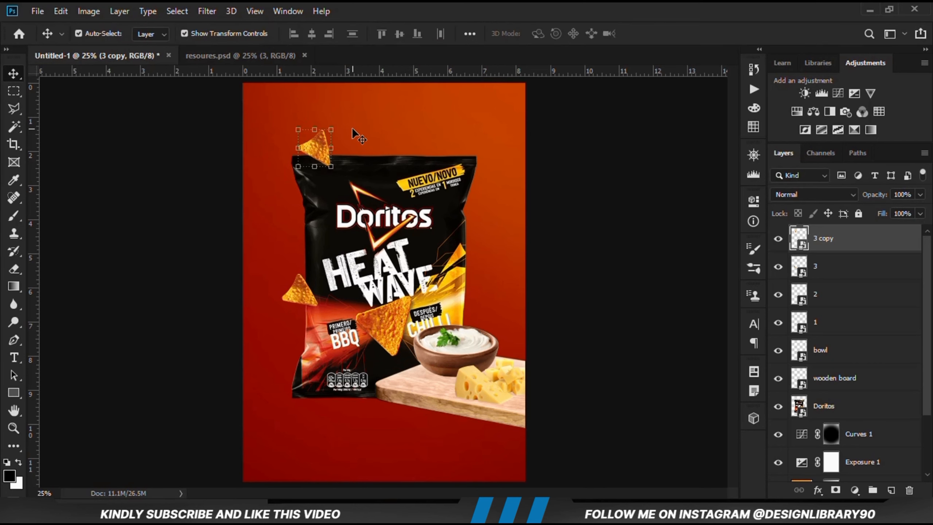
Duplicate the upper chip, place the copy over the bag's right edge and rotate it to about 92°
key("ctrl+j")
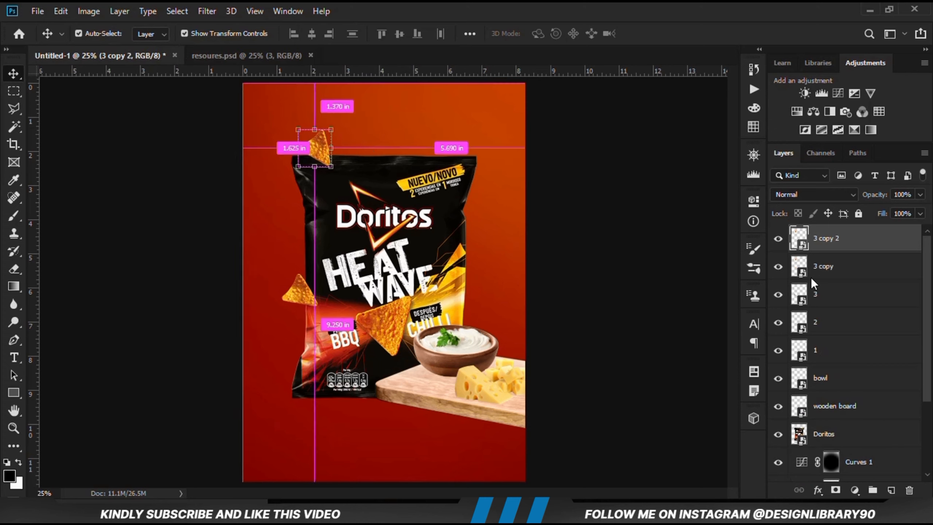
left_click_drag(315, 137, 481, 223)
key("ctrl+t")
left_click_drag(460, 257, 466, 251)
left_click_drag(499, 223, 487, 204)
left_click_drag(467, 243, 472, 241)
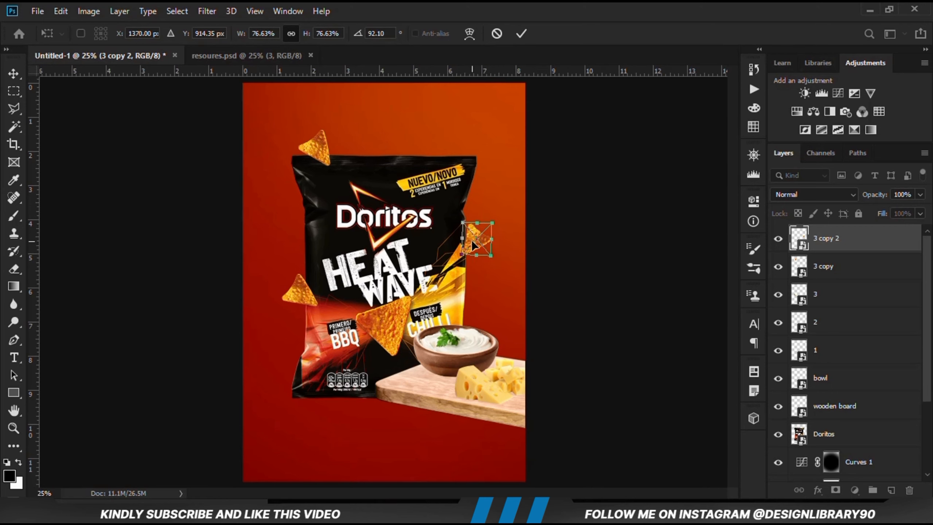
key("Return")
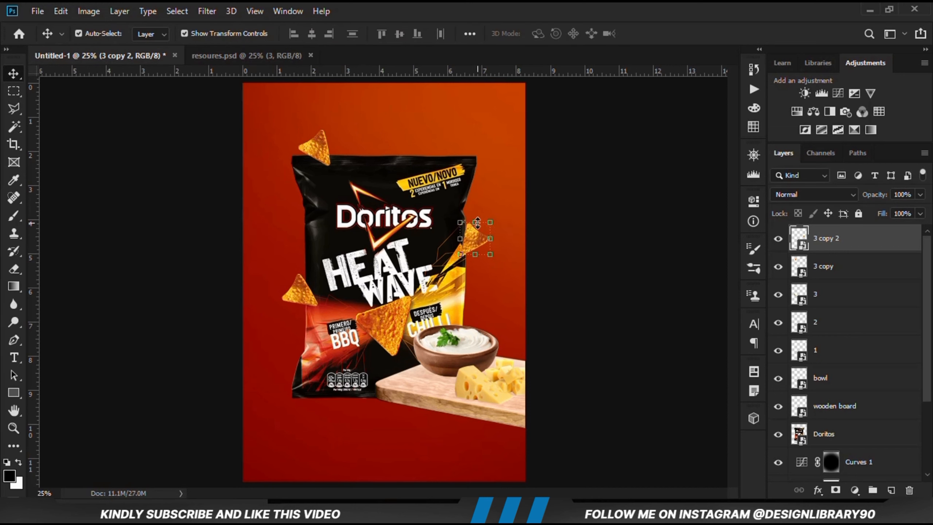
left_click(554, 281)
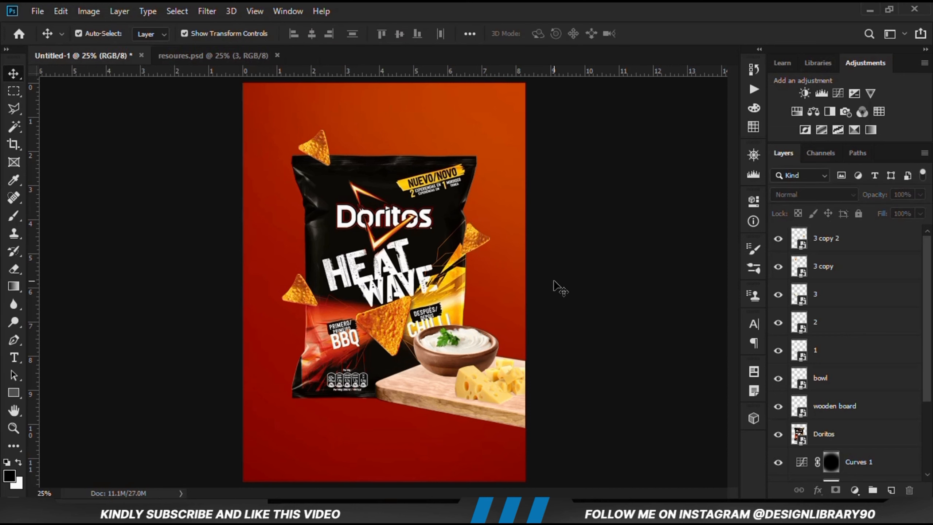
Rotate the chip at the bag's right edge further, to about 97°
left_click(480, 244)
left_click_drag(491, 221, 497, 207)
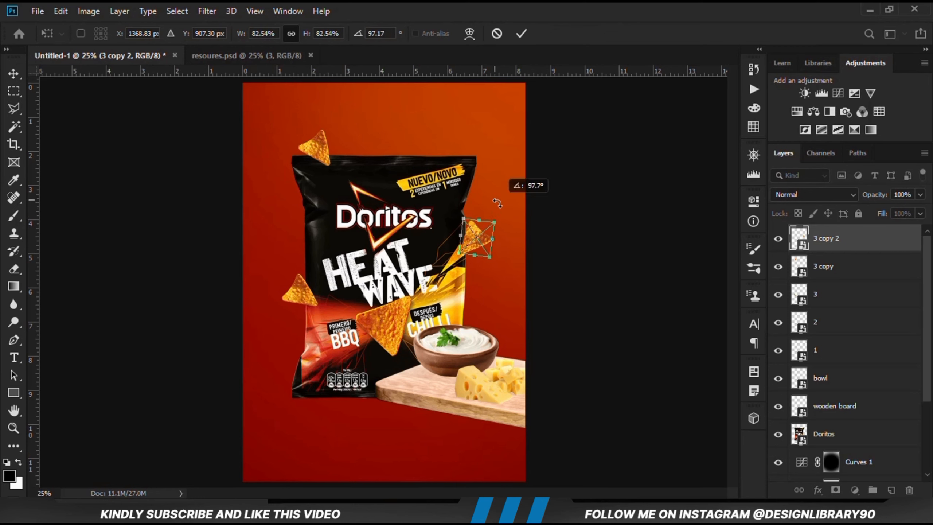
key("Return")
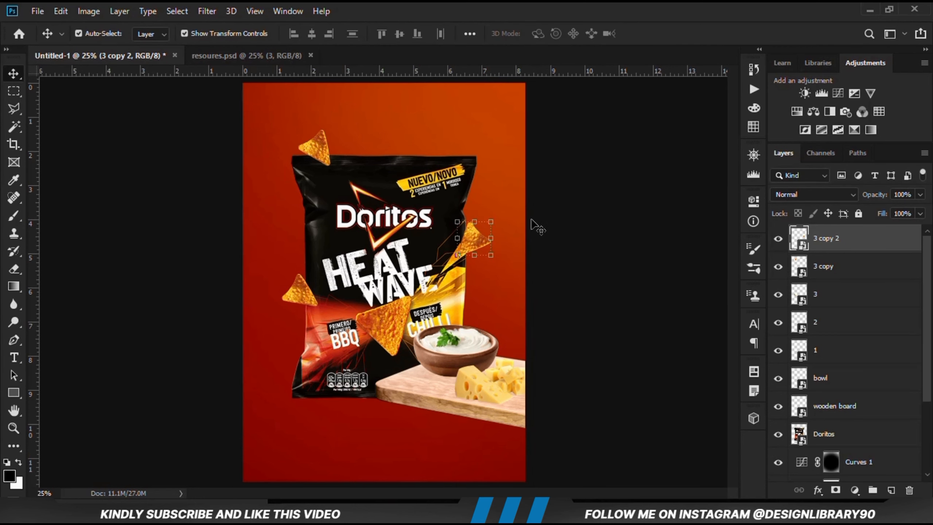
left_click(595, 242)
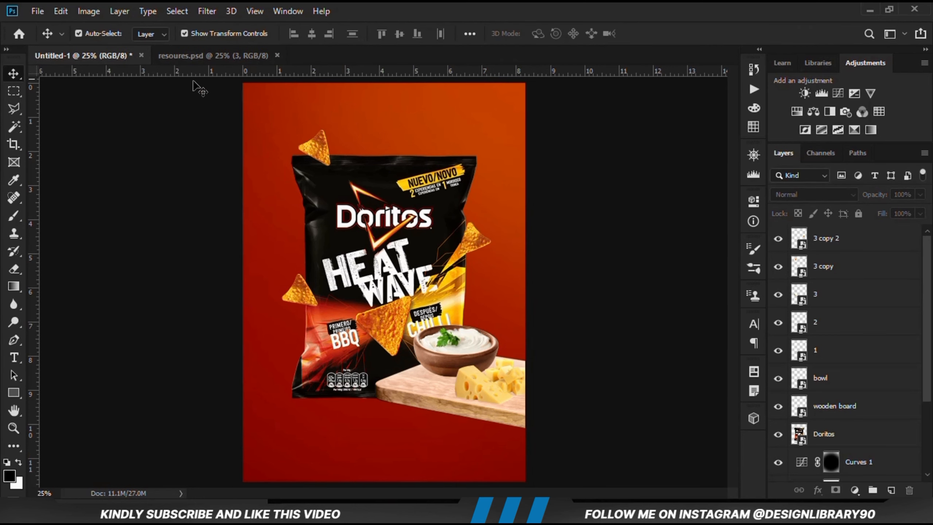
Copy the text layer from resoures.psd and paste it into the poster document
left_click(183, 55)
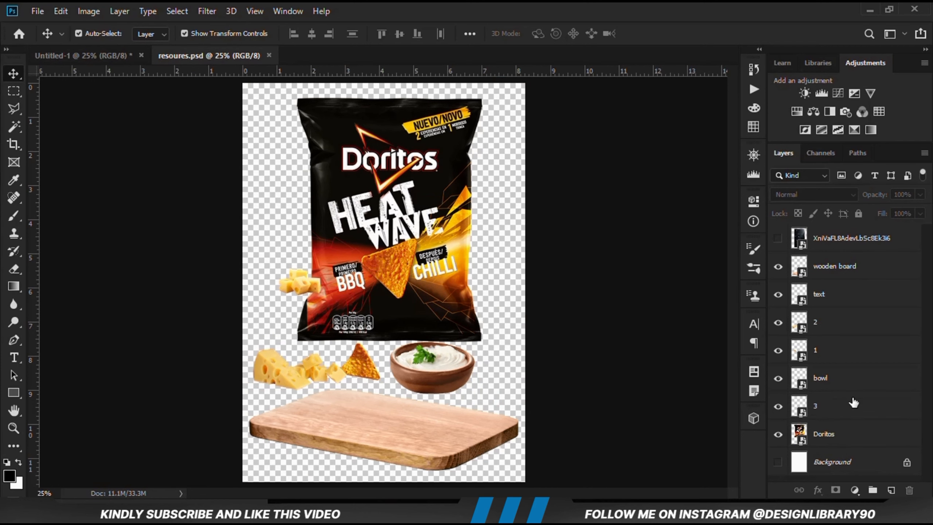
left_click(845, 299)
key("ctrl+c")
left_click(83, 55)
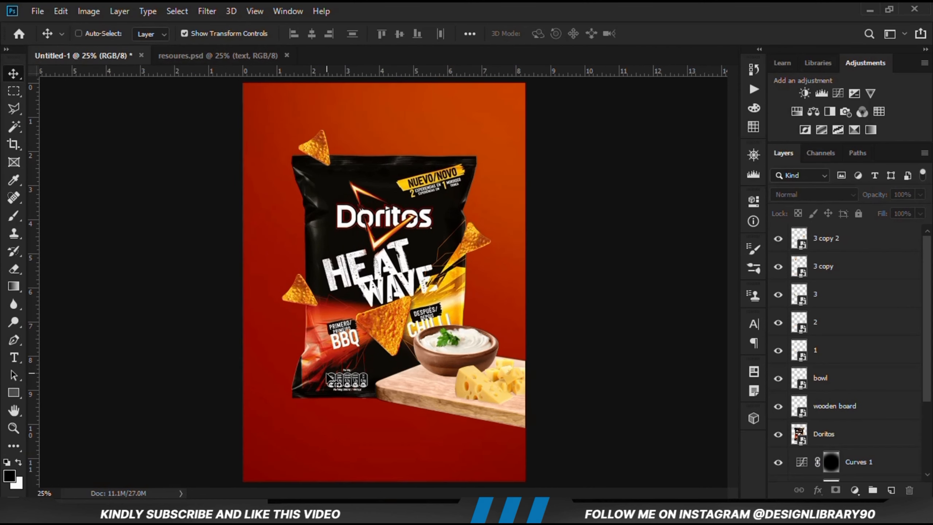
key("ctrl+v")
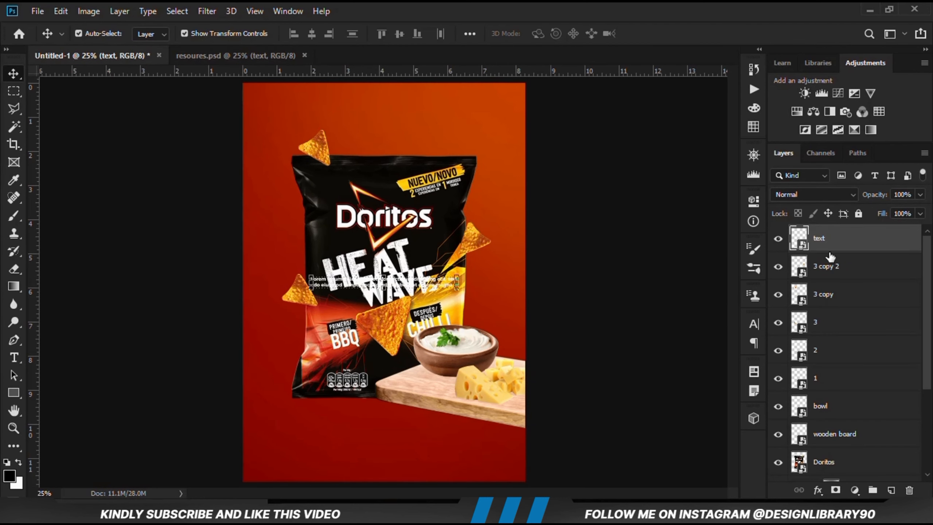
Convert the lorem ipsum text layer to a smart object and move it straight down below the bag, near the poster's bottom edge
right_click(829, 246)
left_click(683, 142)
key("ctrl+t")
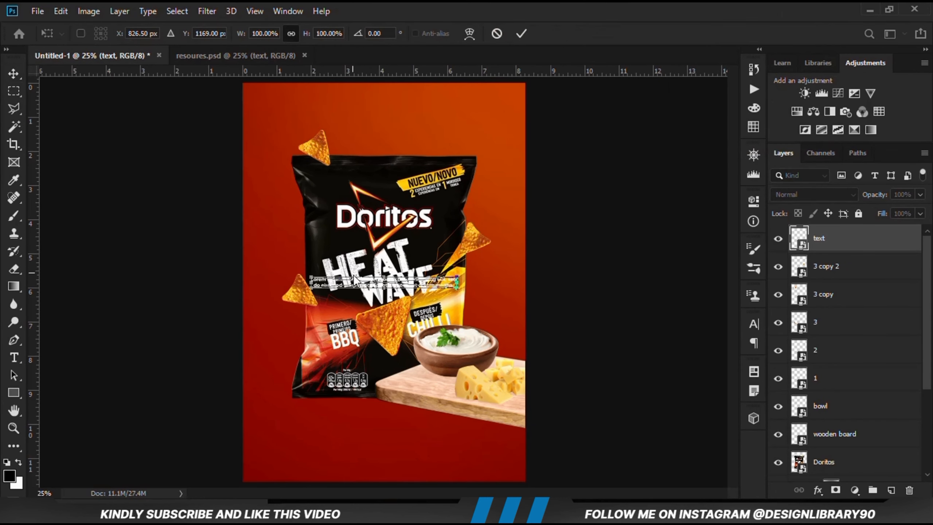
left_click_drag(355, 279, 360, 457)
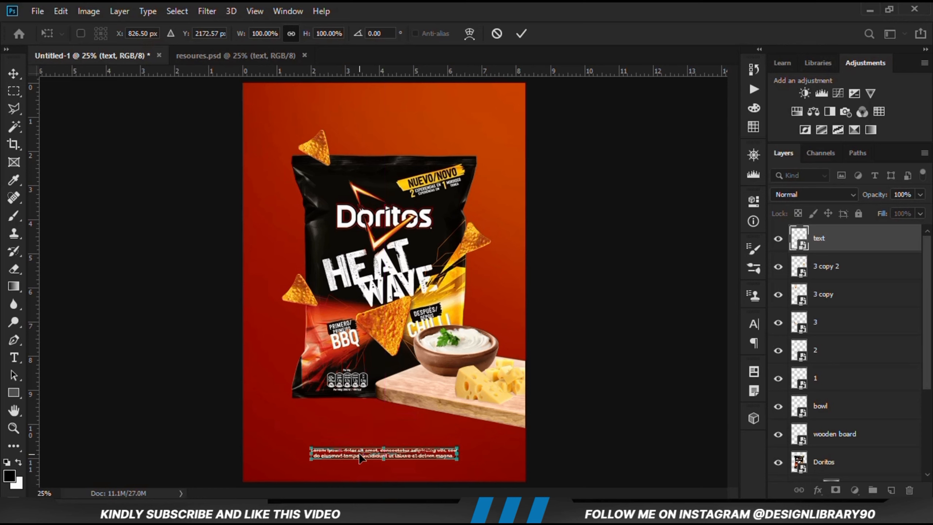
key("Return")
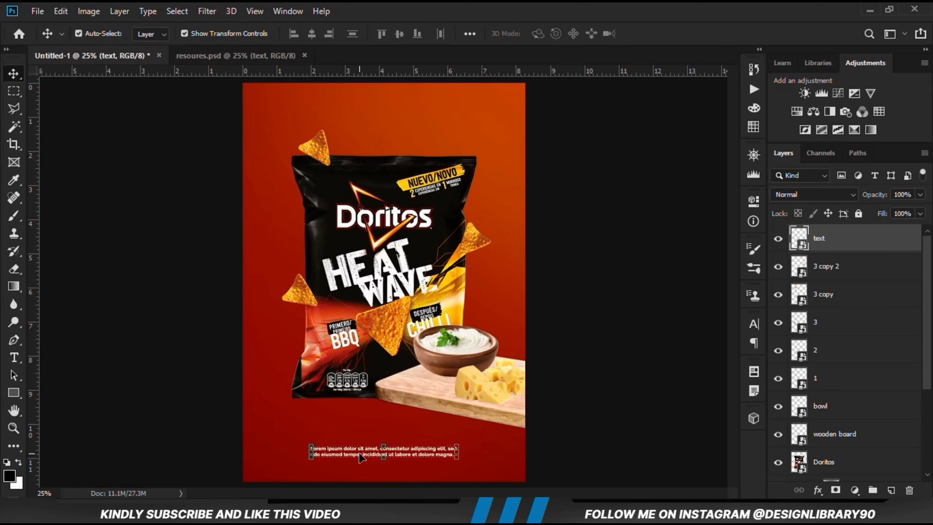
left_click(607, 407)
key("ctrl+plus")
key("ctrl+plus")
key("ctrl+minus")
key("ctrl+minus")
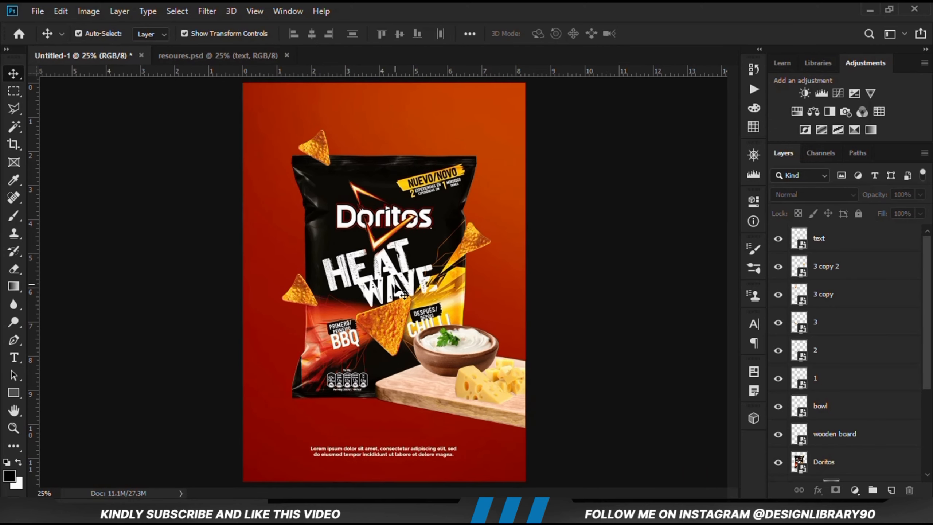
left_click(825, 462)
left_click(778, 462)
left_click(778, 462)
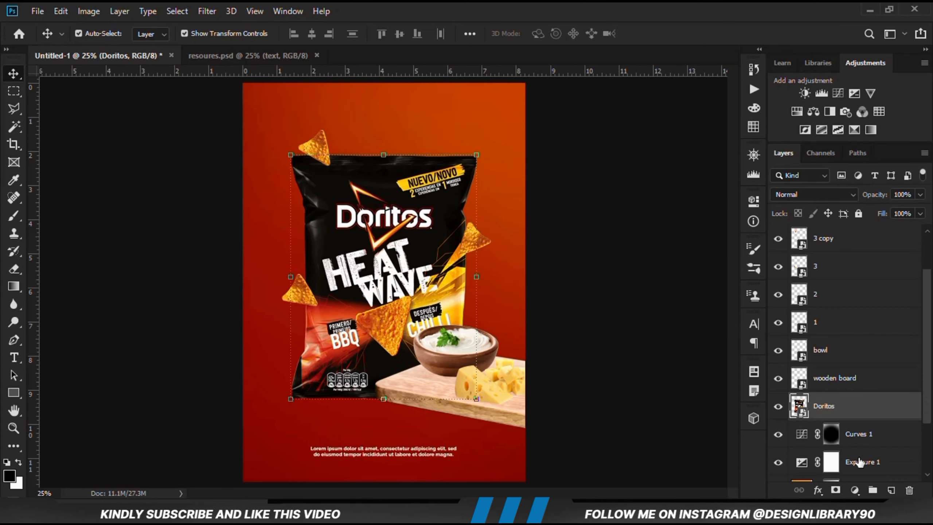
left_click(855, 490)
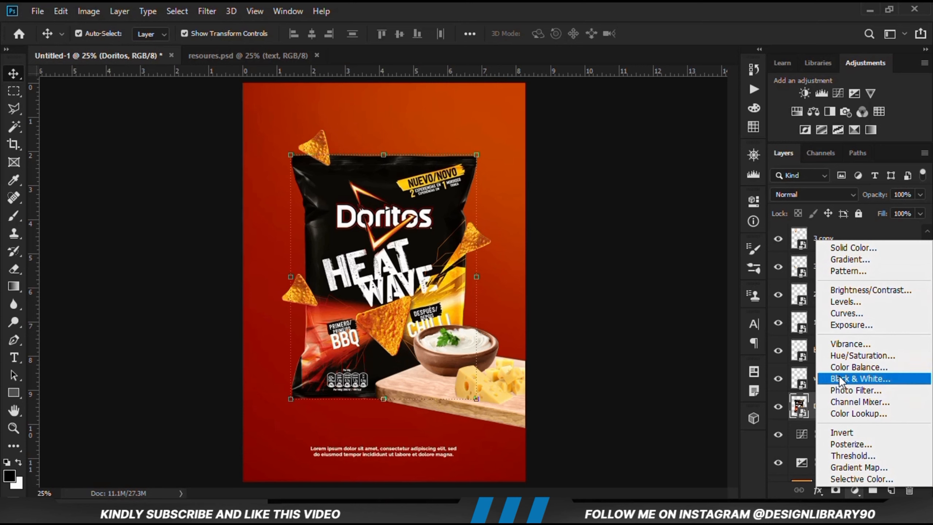
left_click(630, 360)
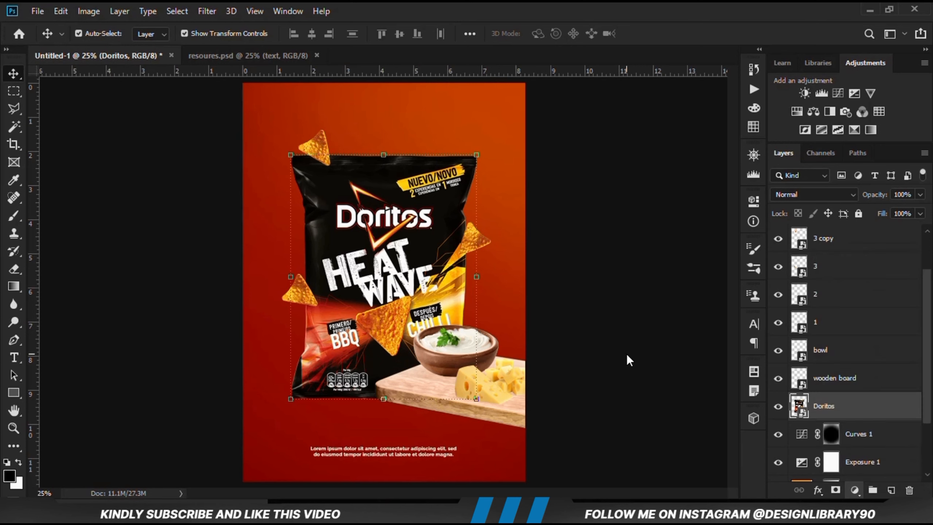
left_click(626, 358)
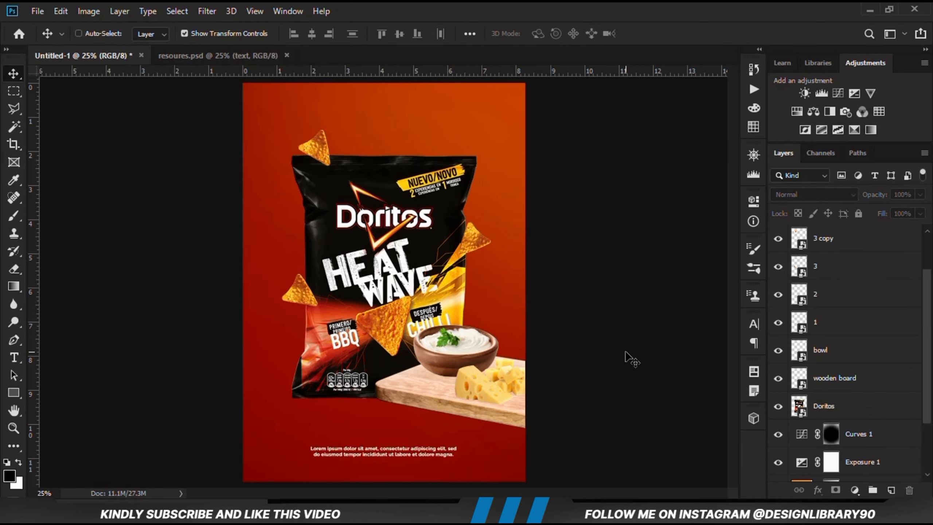
scroll(535, 317, "down", 2)
scroll(535, 318, "up", 2)
Nudge the Doritos bag slightly down, leaving the chips, bowl and board in place
left_click(356, 356)
left_click(301, 287, "shift")
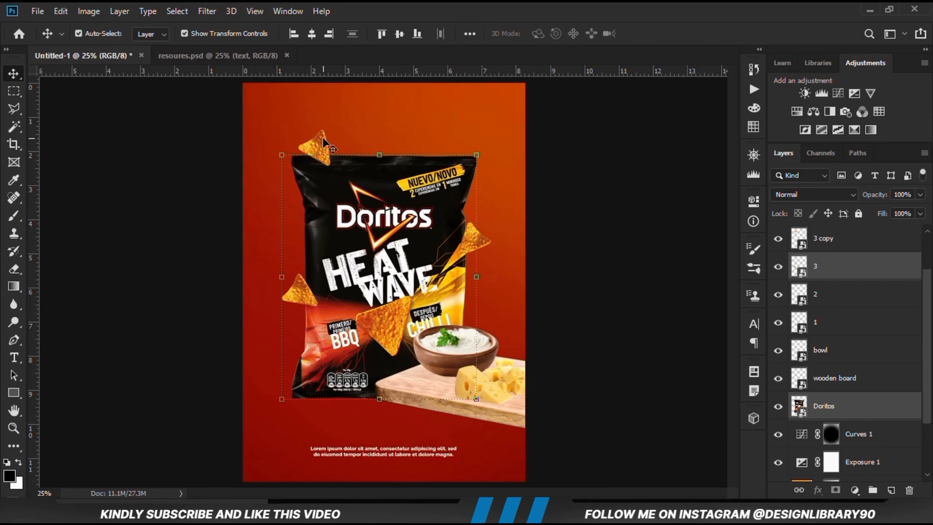
left_click(830, 297, "ctrl")
left_click(830, 298, "ctrl")
left_click(778, 295)
key("Down")
key("Down")
key("Down")
key("Down")
key("Down")
left_click(586, 283)
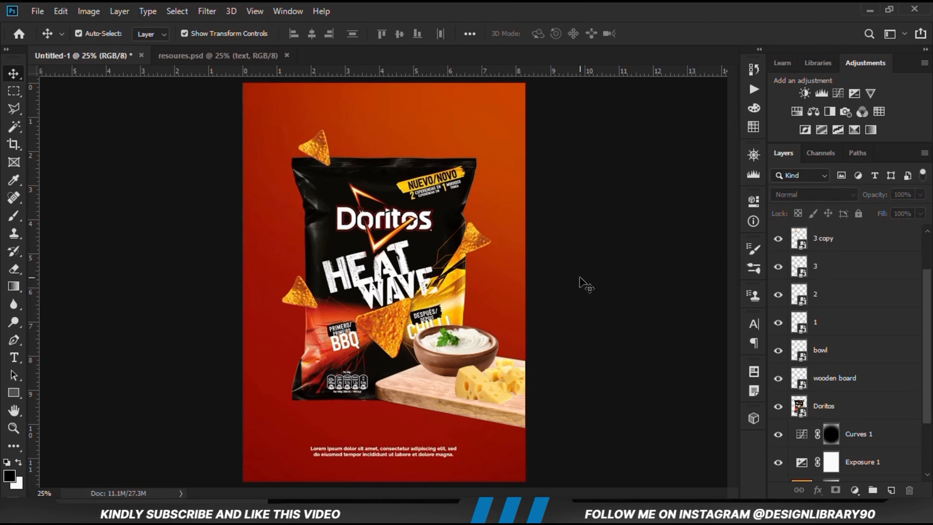
left_click(294, 306)
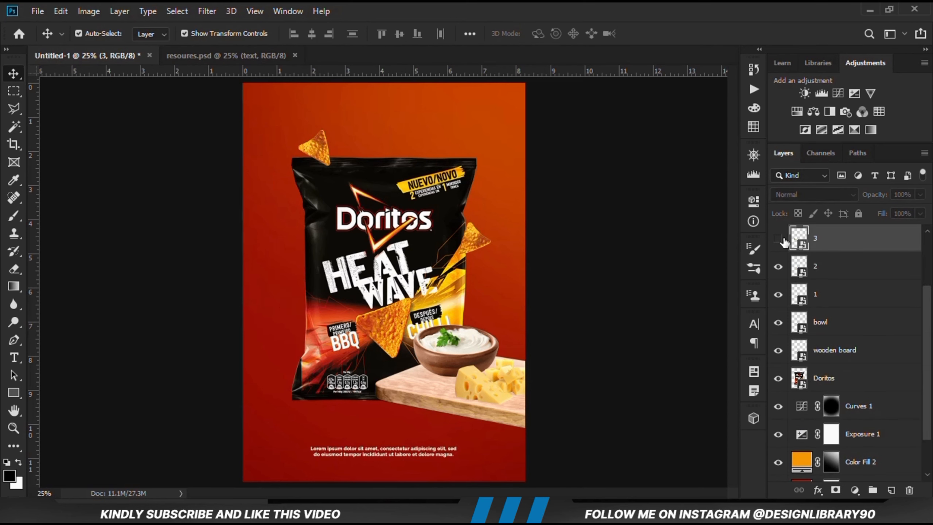
left_click(586, 290)
left_click(475, 241)
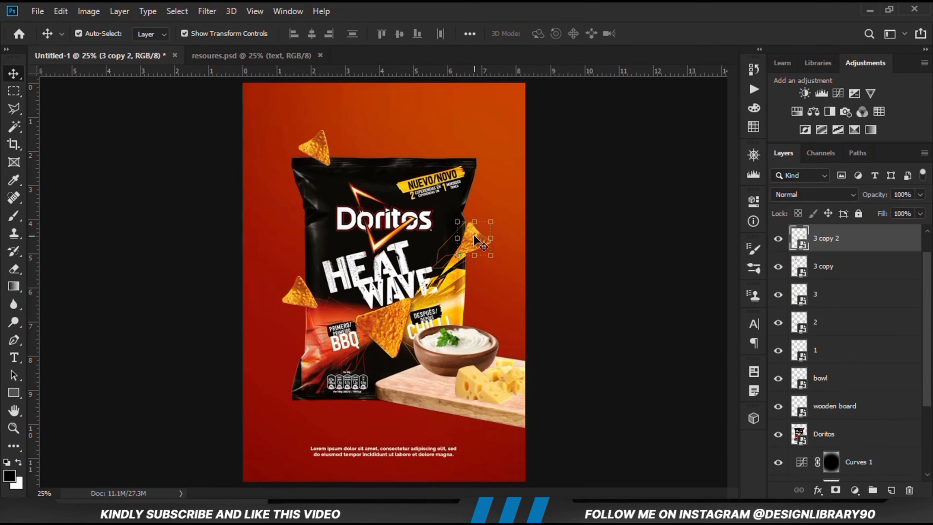
left_click(588, 265)
Add an Exposure adjustment layer clipped to the Doritos bag layer and set its exposure to -7.00
left_click(415, 254)
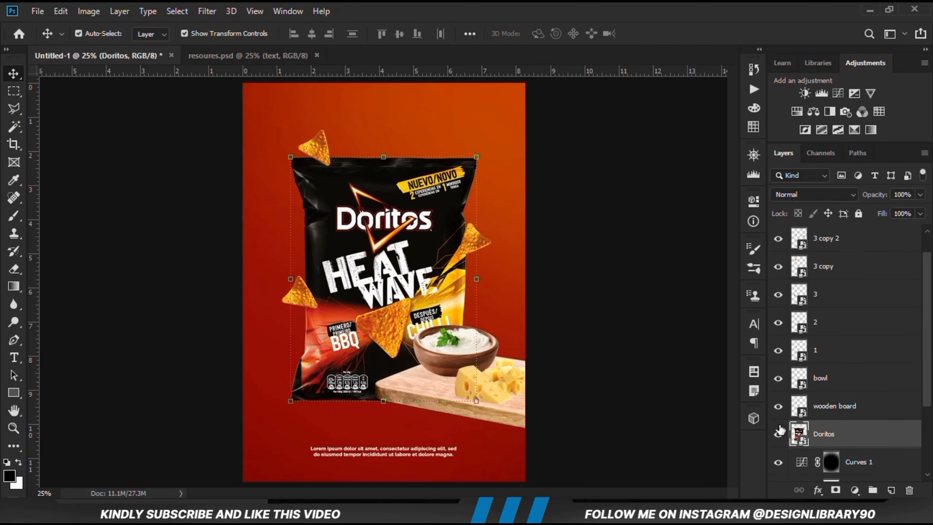
left_click(779, 435)
left_click(778, 435)
left_click(856, 490)
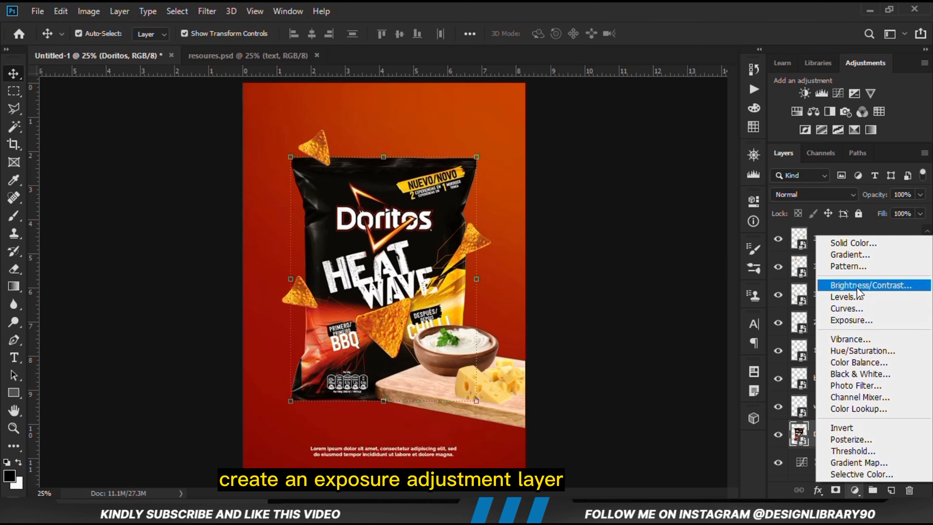
left_click(855, 320)
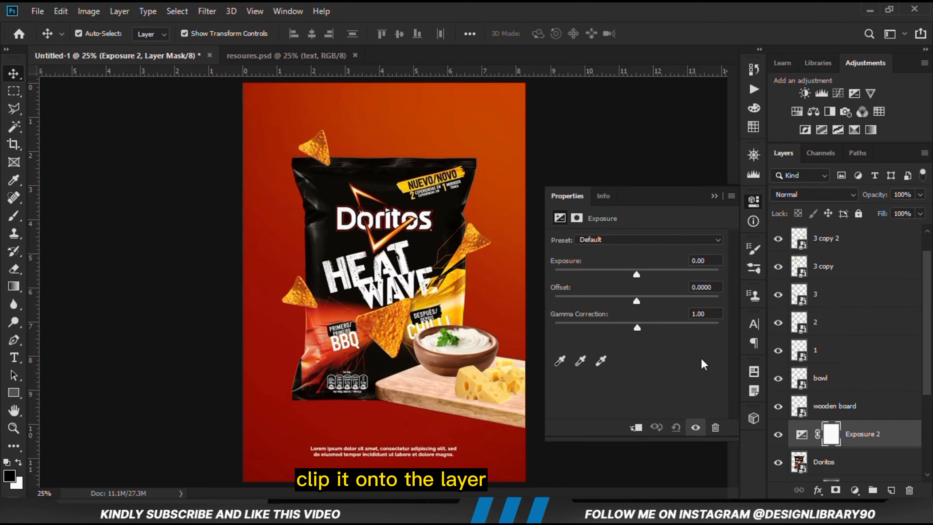
left_click(635, 428)
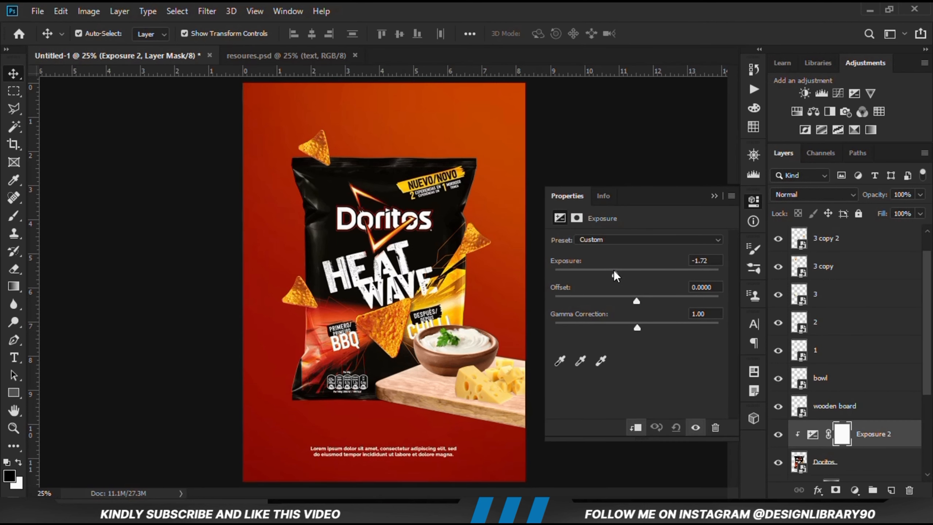
left_click_drag(613, 272, 580, 271)
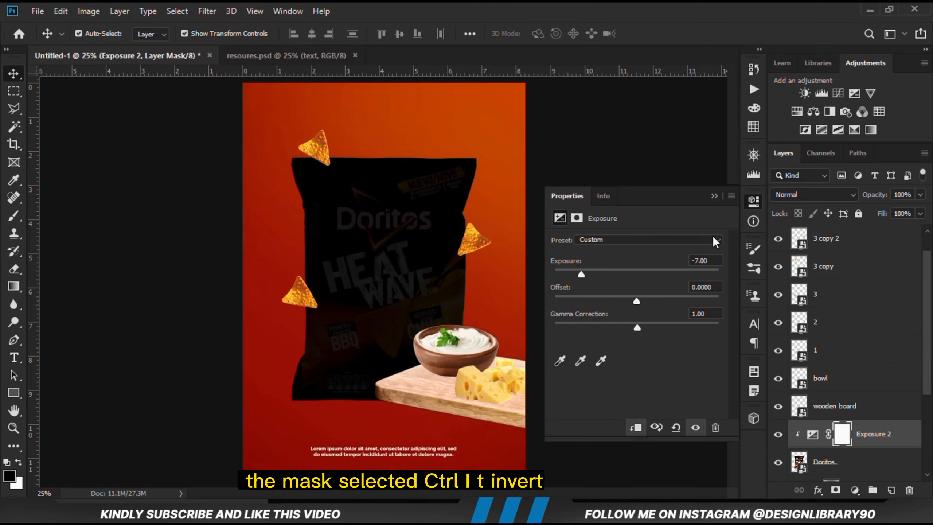
left_click(713, 196)
Compare the bag with and without the exposure adjustment, and invert the adjustment's mask to black
left_click(778, 435)
left_click(778, 434)
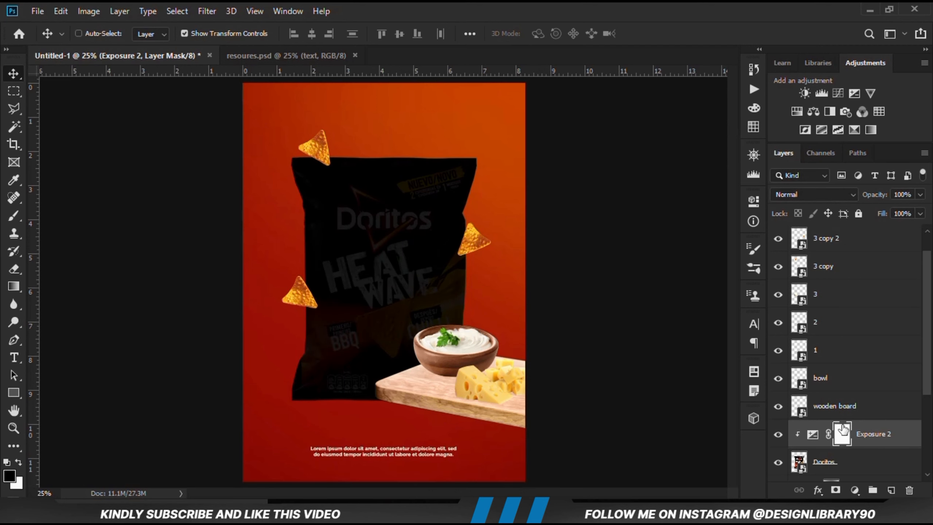
key("ctrl+i")
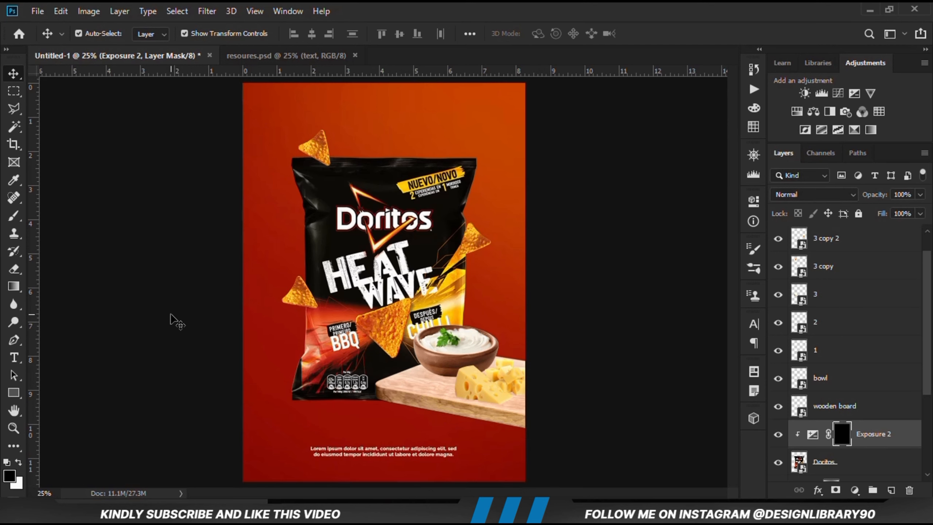
Set up a smaller soft brush of size 125 with white as the foreground color and 50% opacity
left_click(13, 217)
left_click(69, 220)
key("bracketleft")
key("bracketleft")
key("bracketleft")
key("bracketleft")
key("bracketleft")
key("bracketleft")
key("bracketleft")
key("bracketleft")
key("bracketleft")
key("bracketleft")
key("bracketleft")
key("bracketleft")
key("bracketleft")
key("bracketleft")
key("bracketleft")
key("bracketleft")
key("bracketleft")
key("bracketleft")
key("bracketleft")
key("bracketleft")
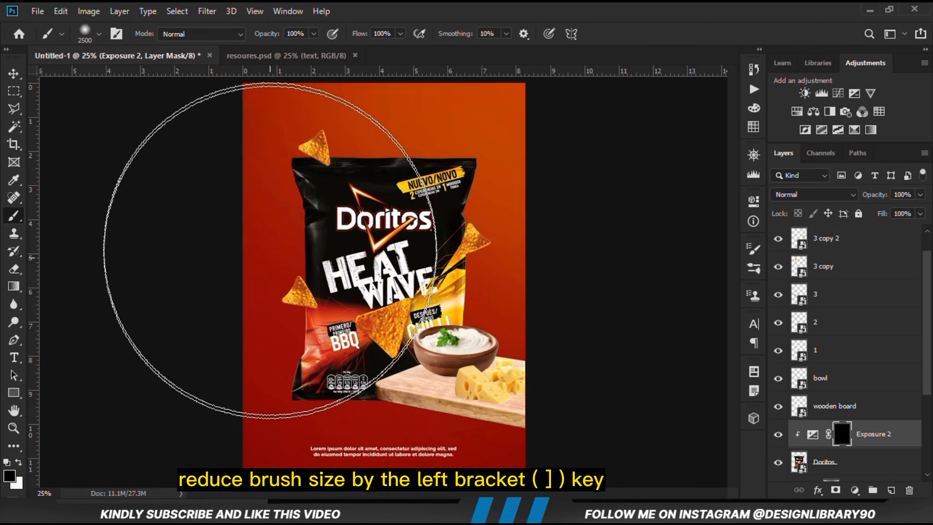
left_click(313, 34)
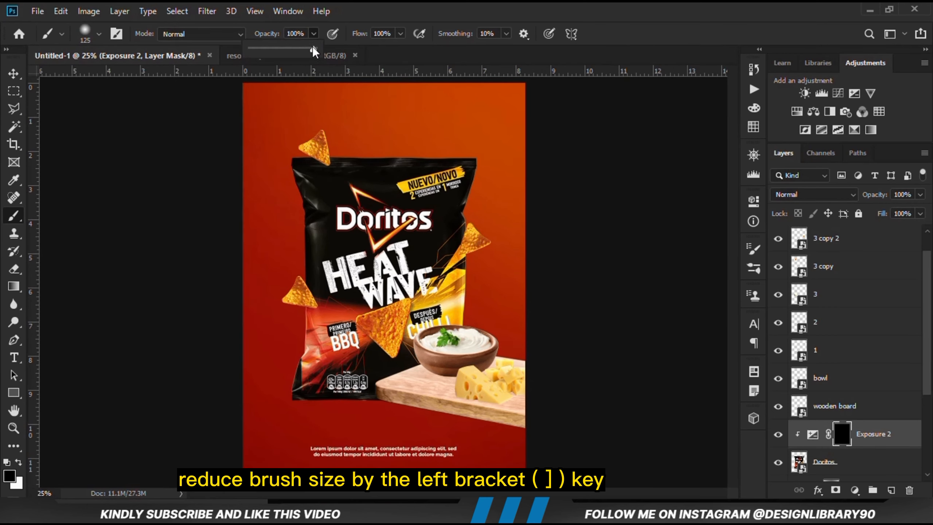
left_click_drag(316, 50, 281, 55)
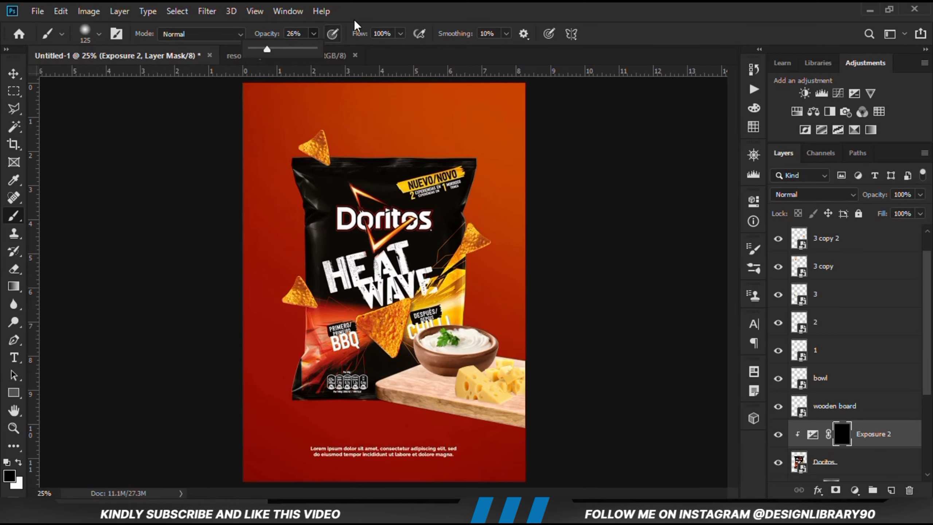
left_click(367, 7)
left_click(19, 462)
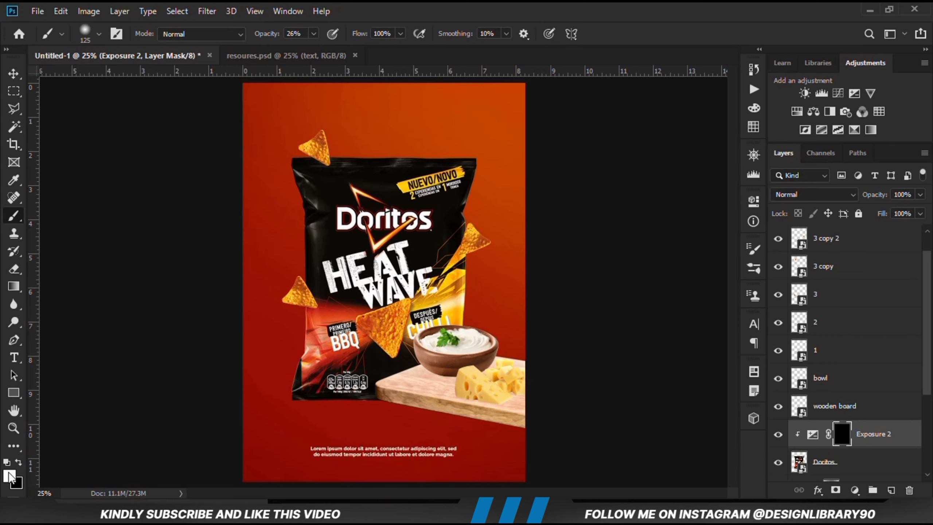
left_click(314, 34)
left_click_drag(313, 50, 320, 52)
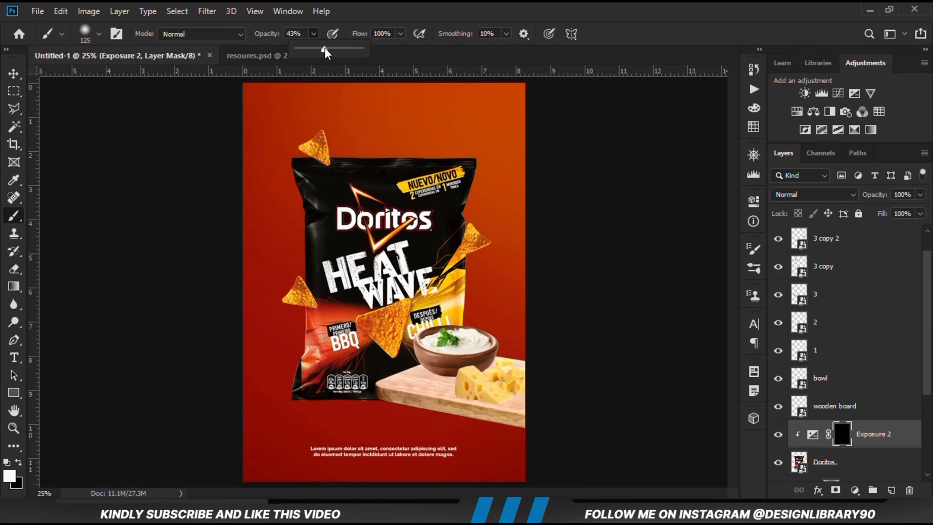
left_click(360, 8)
Paint shadows on the exposure mask beneath the chips at the bag's left and right edges, with a 100 px brush
scroll(312, 305, "up", 4)
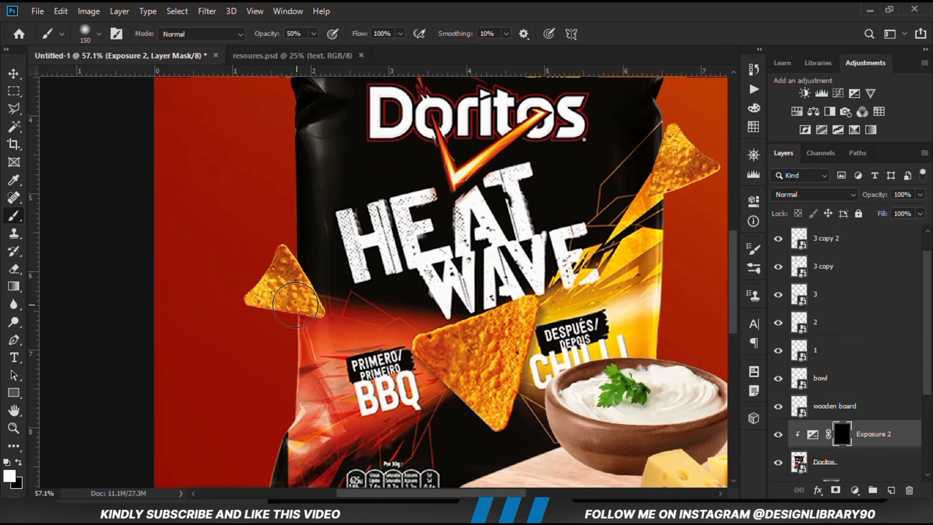
key("bracketleft")
left_click_drag(310, 307, 310, 306)
scroll(309, 306, "down", 1)
scroll(561, 225, "up", 2)
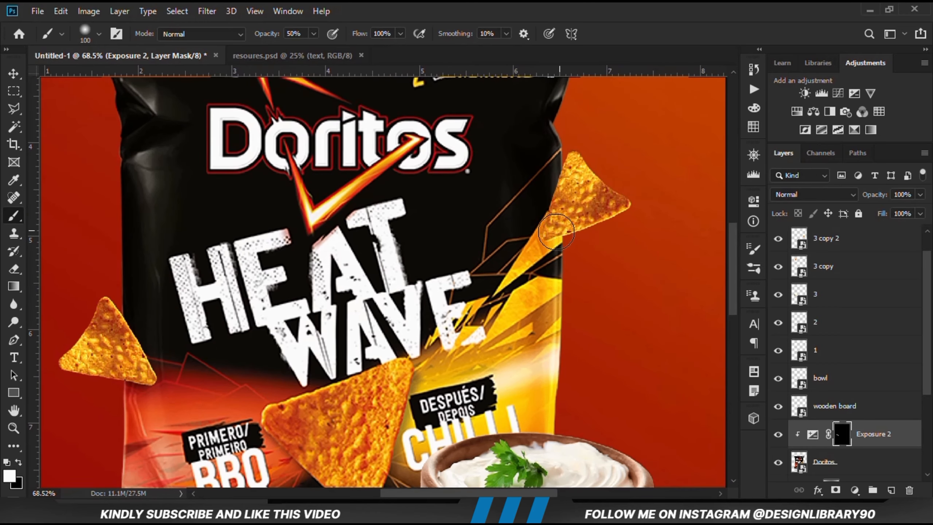
mouse_move(551, 234)
left_mouse_down()
mouse_move(567, 223)
mouse_move(566, 244)
mouse_move(544, 232)
mouse_move(562, 207)
mouse_move(562, 230)
left_mouse_up()
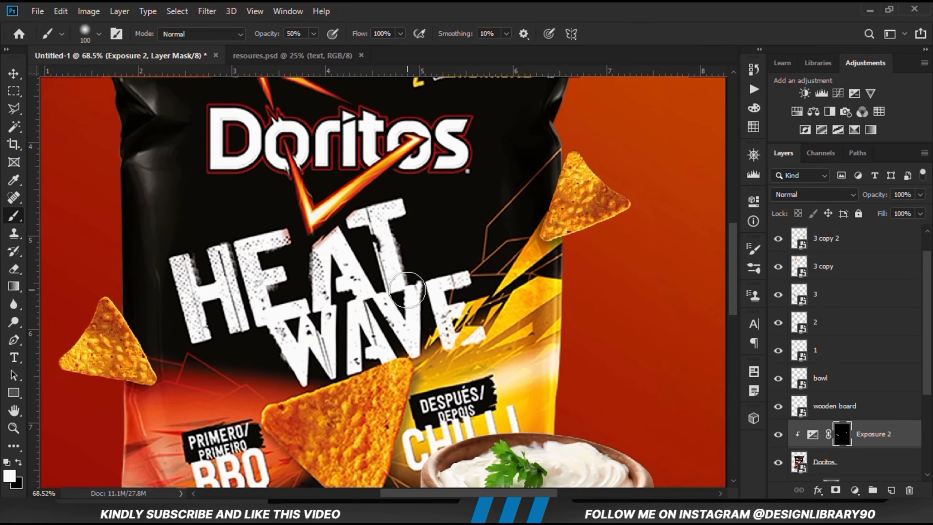
key("ctrl+0")
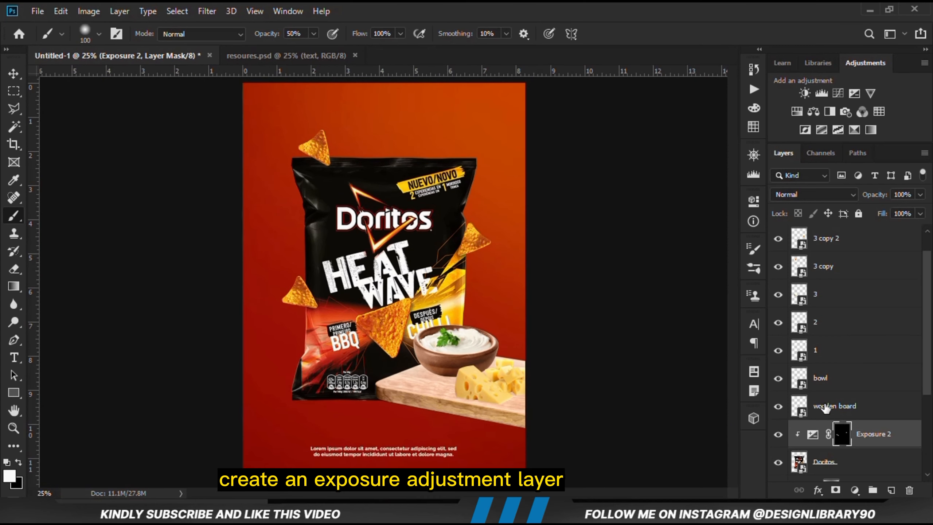
Add a second Exposure adjustment layer clipped to the bag and set its exposure to -2.11
left_click(859, 487)
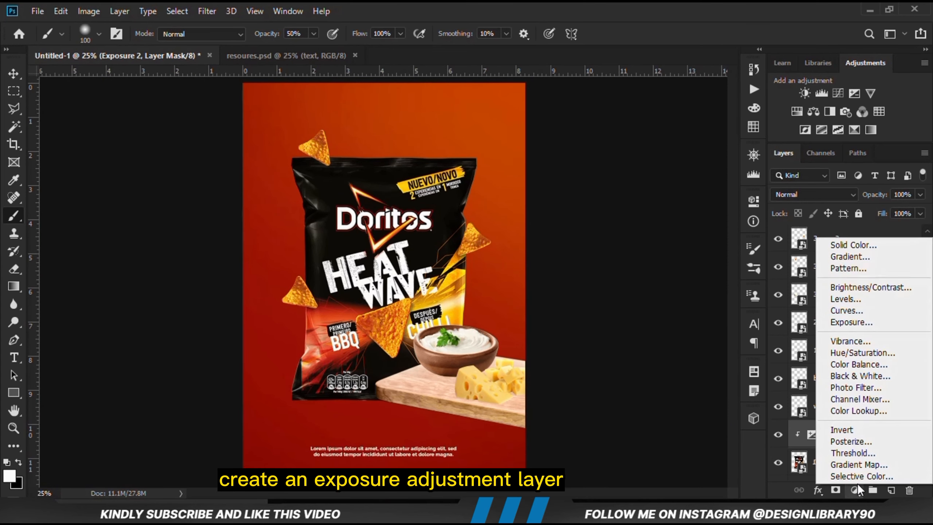
left_click(856, 325)
left_click(637, 428)
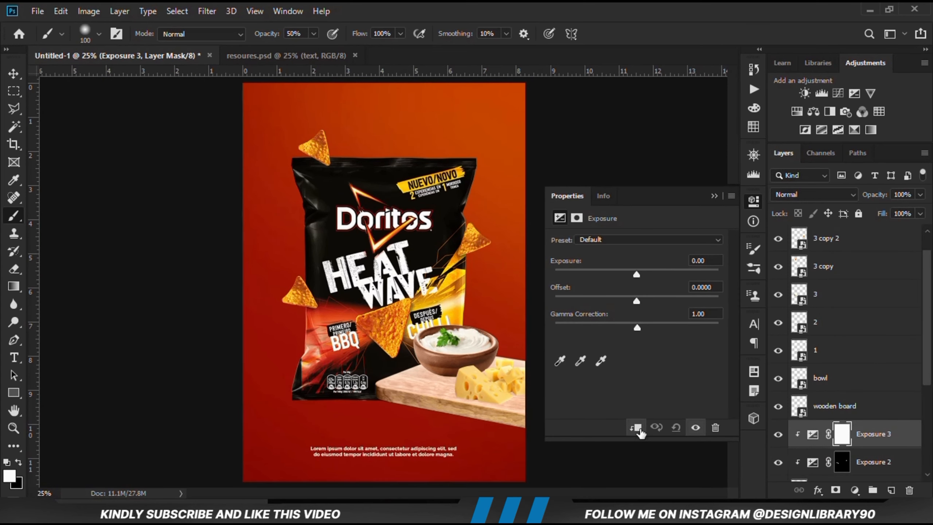
left_click_drag(619, 278, 611, 279)
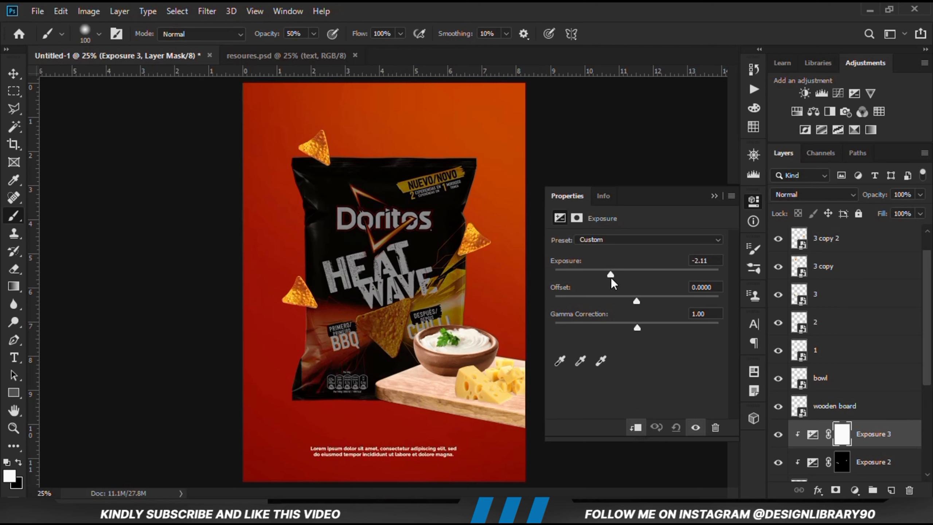
left_click(714, 196)
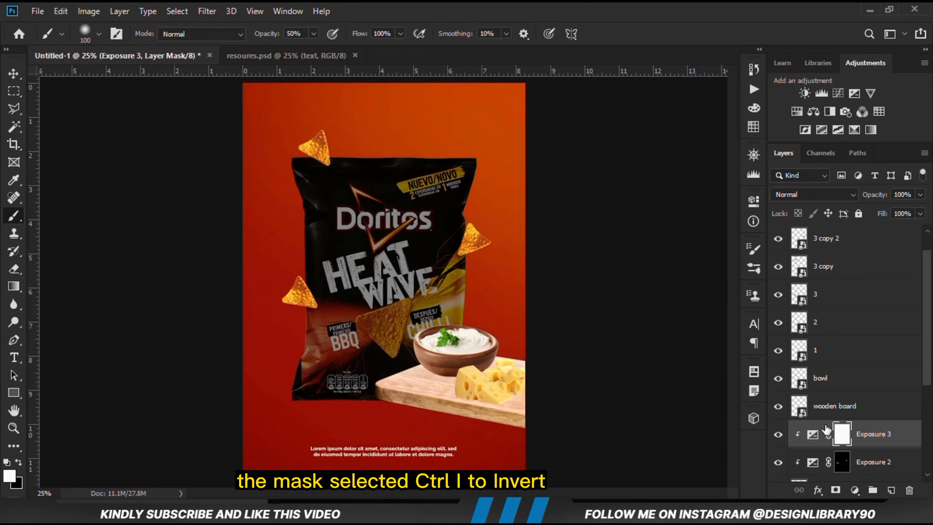
Invert the second exposure adjustment's mask to black and set the brush to size 400 with 16% opacity
key("ctrl+i")
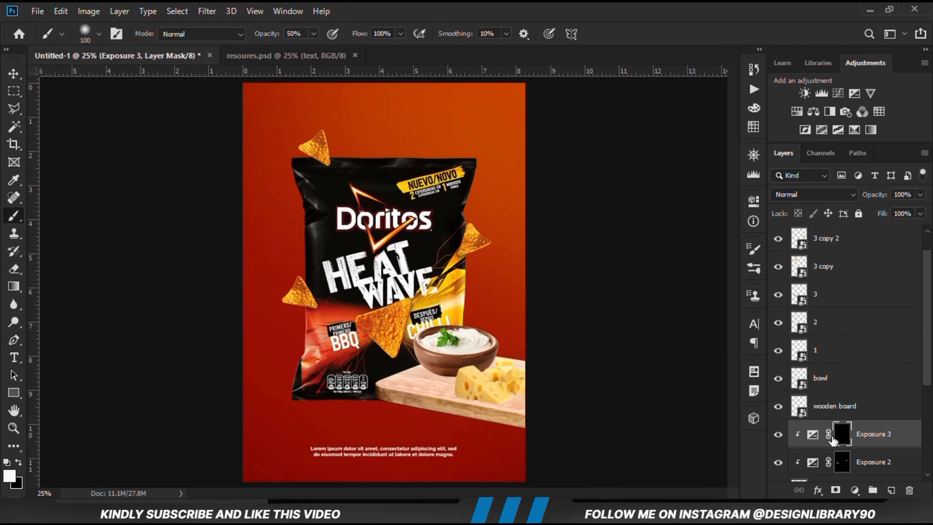
key("bracketright")
key("bracketright")
key("bracketright")
key("bracketright")
key("bracketright")
key("bracketright")
left_click(314, 34)
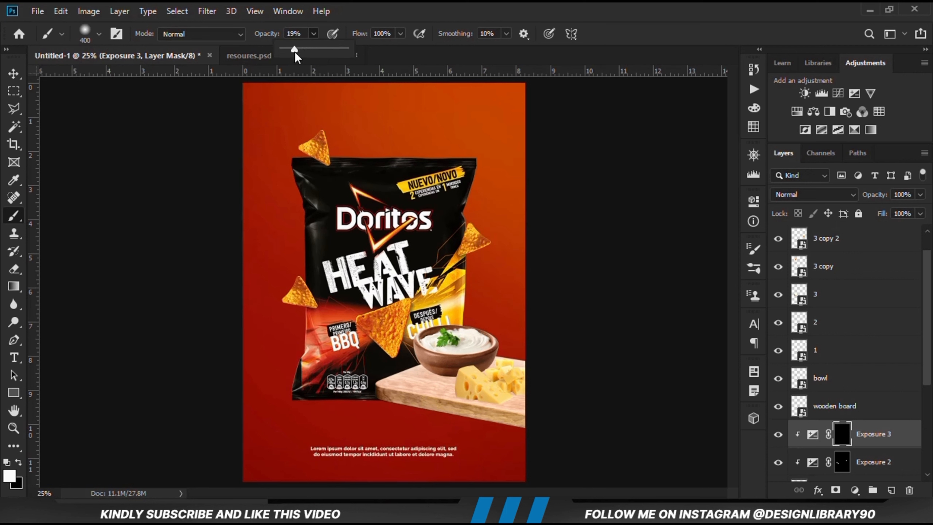
left_click(374, 16)
Paint soft shading on the second exposure mask along the bag's right and left sides, and compare it with the adjustment hidden
left_click_drag(484, 278, 495, 366)
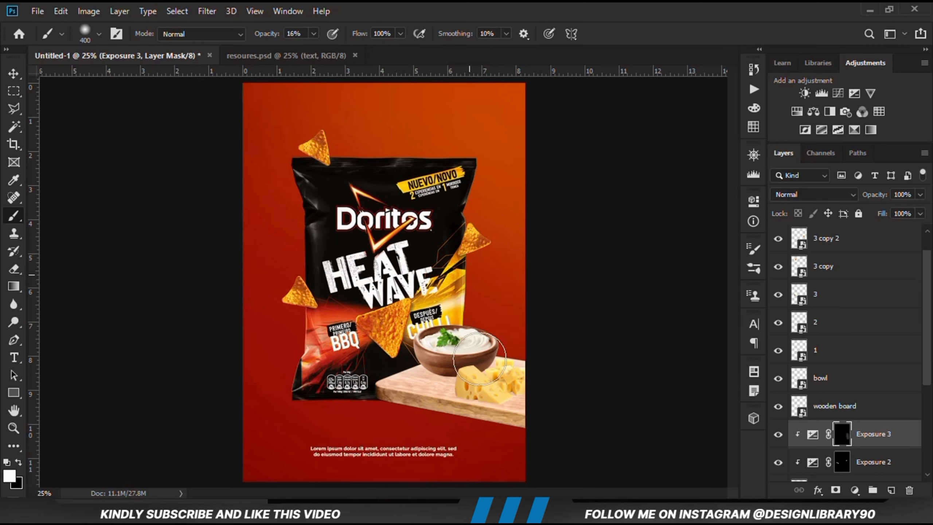
mouse_move(290, 296)
left_mouse_down()
mouse_move(305, 334)
mouse_move(425, 426)
mouse_move(290, 258)
mouse_move(324, 200)
mouse_move(406, 182)
mouse_move(380, 221)
mouse_move(362, 289)
mouse_move(348, 271)
mouse_move(424, 312)
mouse_move(332, 346)
mouse_move(313, 419)
left_mouse_up()
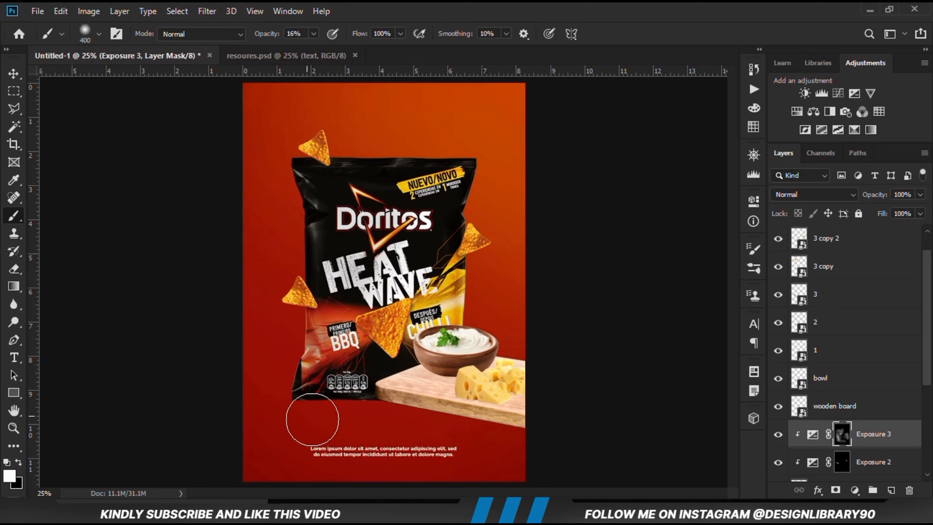
left_click(778, 435)
left_click(778, 435)
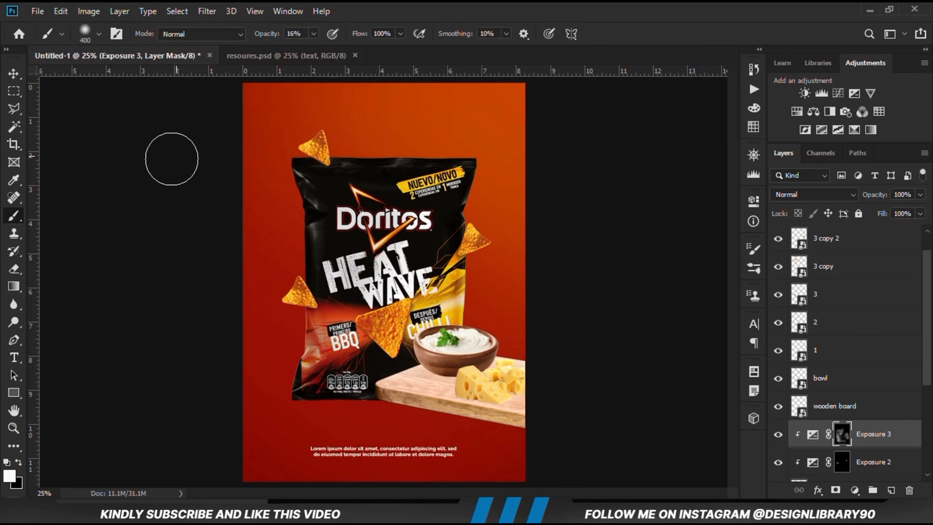
Apply a Motion Blur with a 70° angle and 20 pixels distance to the chip above the bag's upper-left corner
left_click_drag(12, 71, 36, 78)
left_click(173, 257)
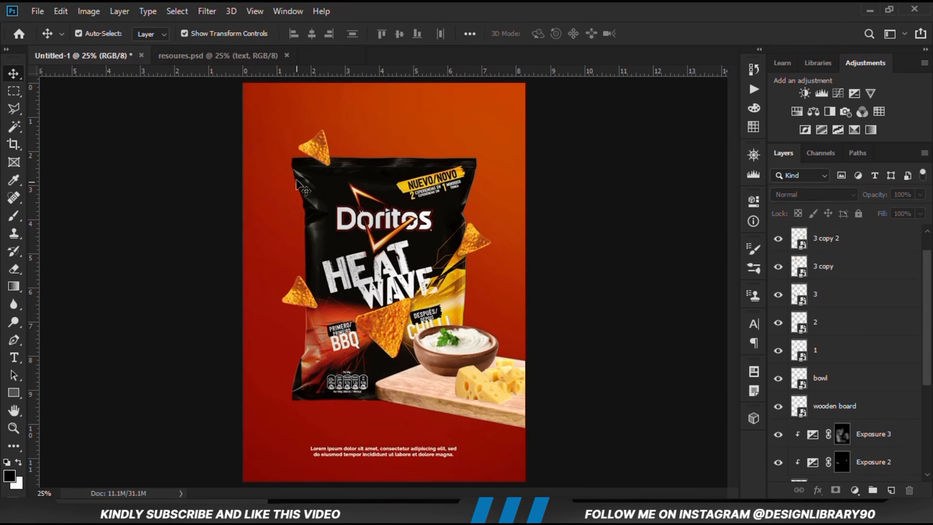
left_click(318, 140)
left_click(778, 267)
left_click(778, 266)
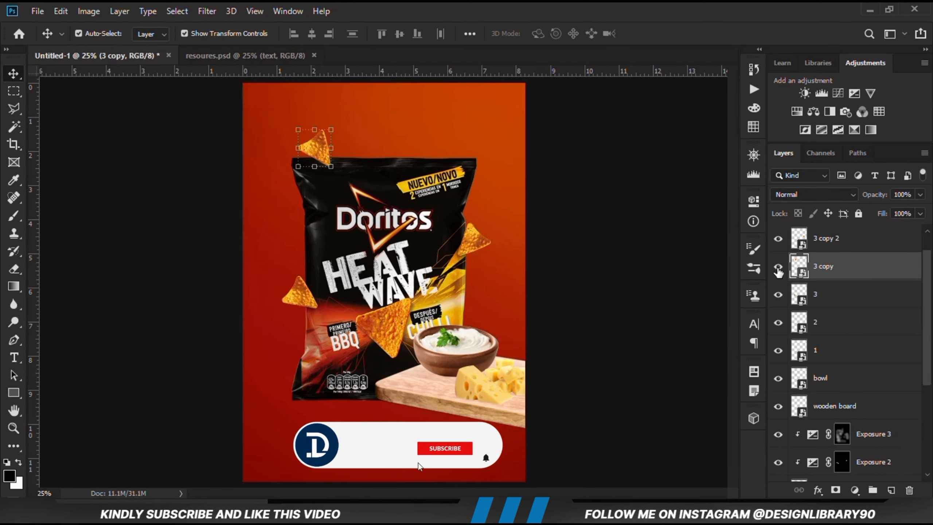
left_click(206, 11)
mouse_move(221, 166)
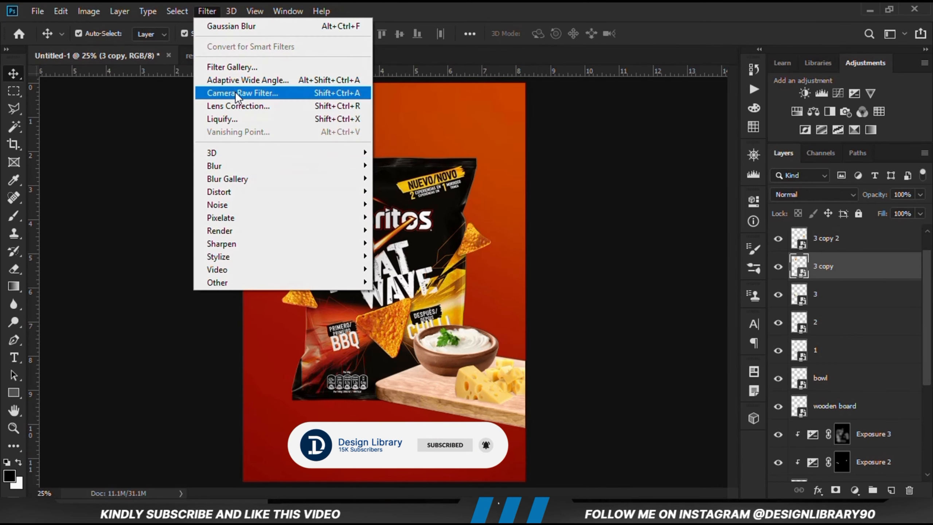
mouse_move(236, 195)
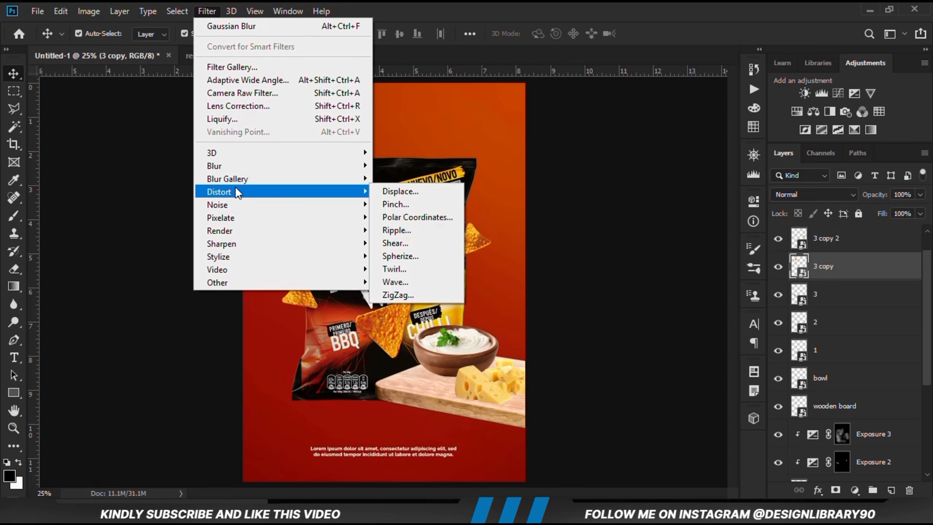
mouse_move(269, 164)
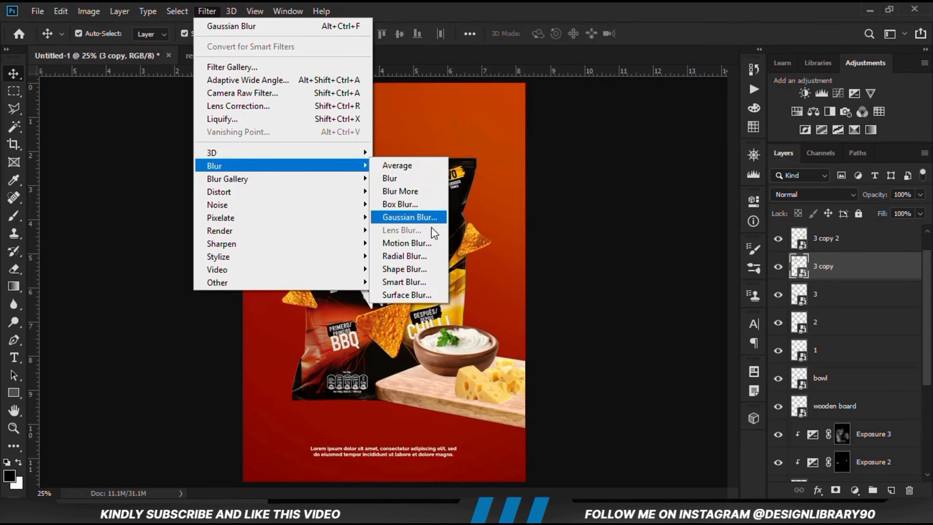
left_click(407, 243)
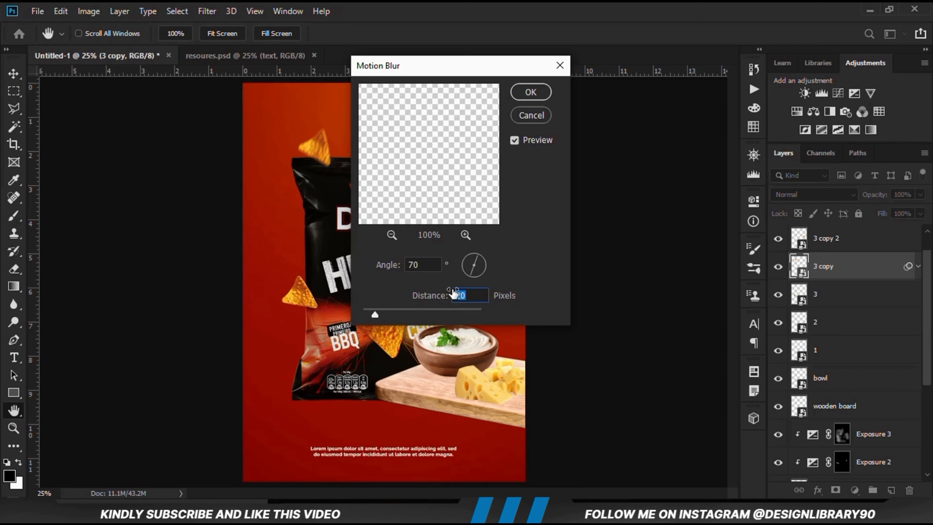
left_click(530, 91)
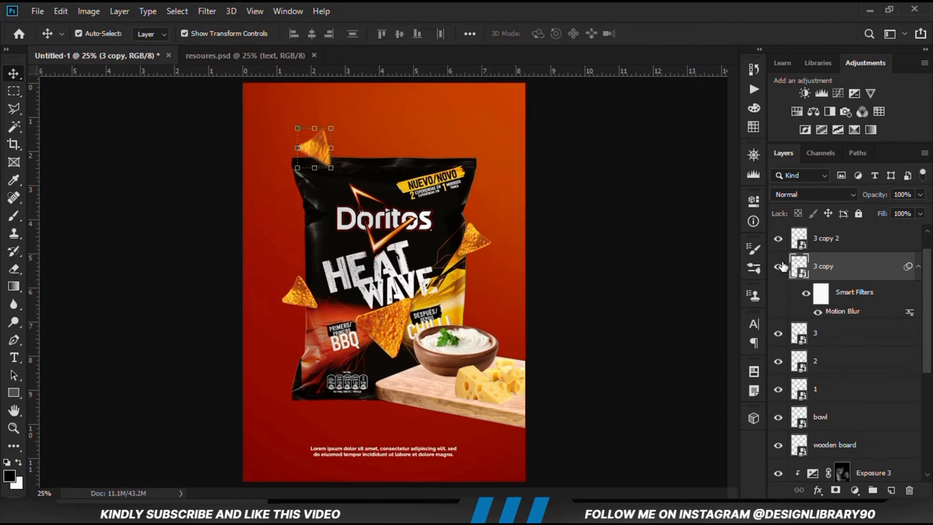
left_click(525, 296)
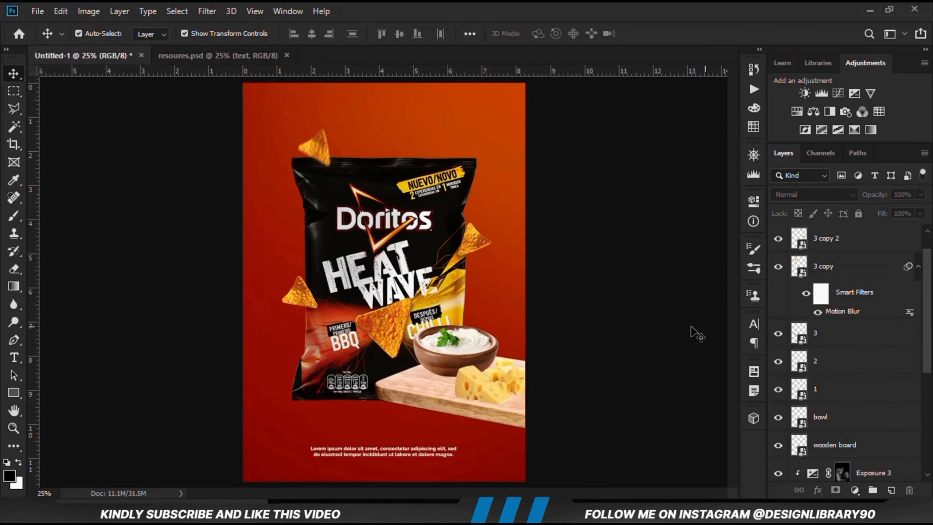
Reduce the opacity of the Exposure 2 layer above the bag to 80%
left_click(404, 303)
scroll(894, 398, "down", 1)
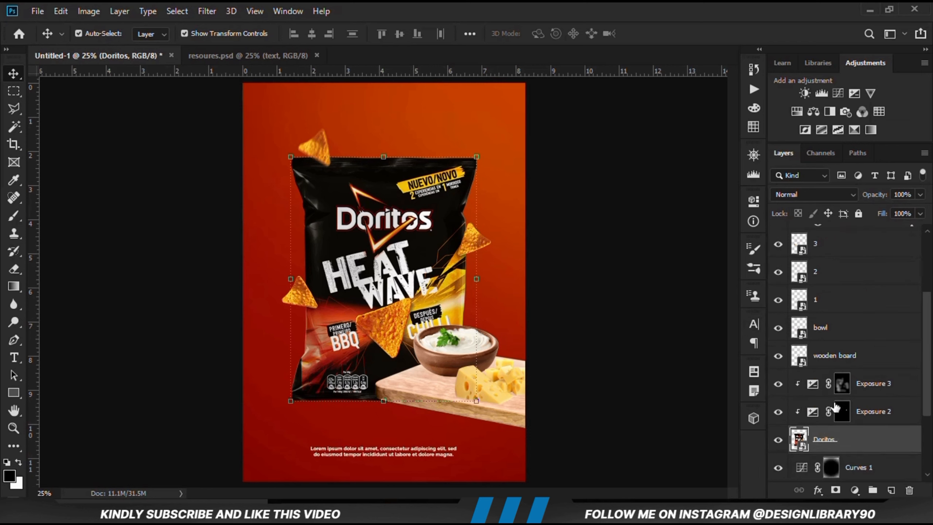
left_click(861, 414)
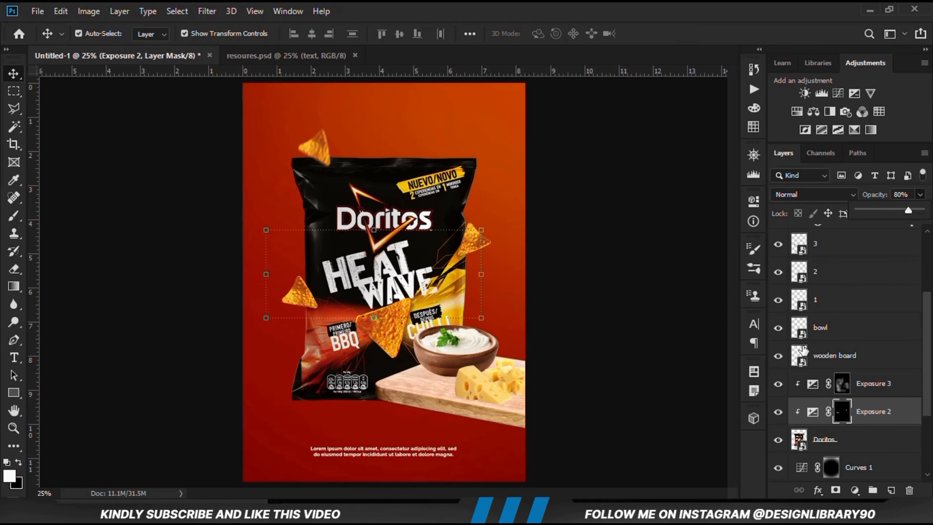
Add an Exposure adjustment clipped to the wooden board and set its exposure to -3.67
left_click(662, 379)
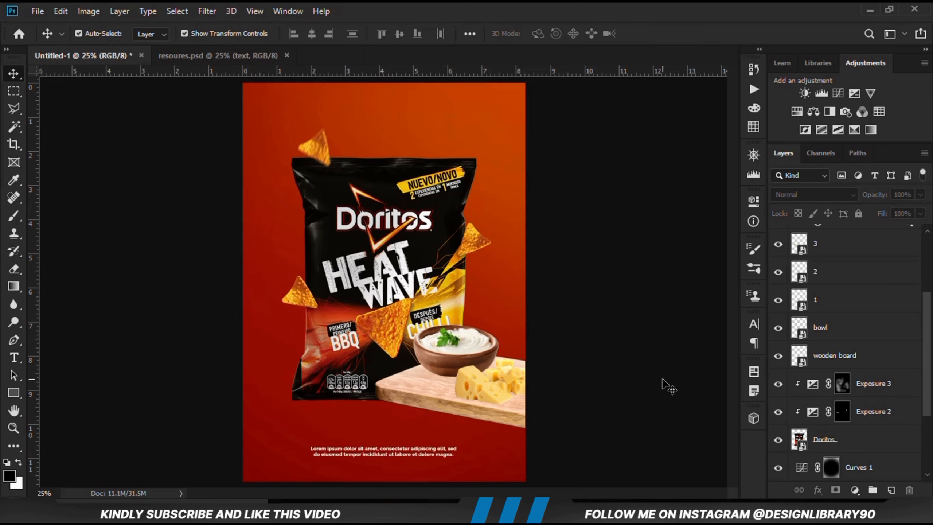
left_click(799, 355)
left_click(777, 356)
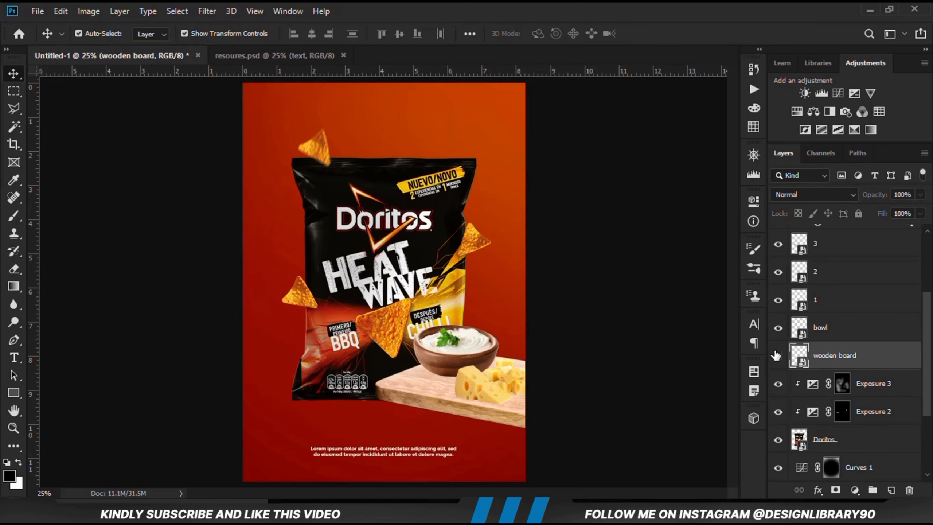
left_click(777, 355)
left_click(857, 488)
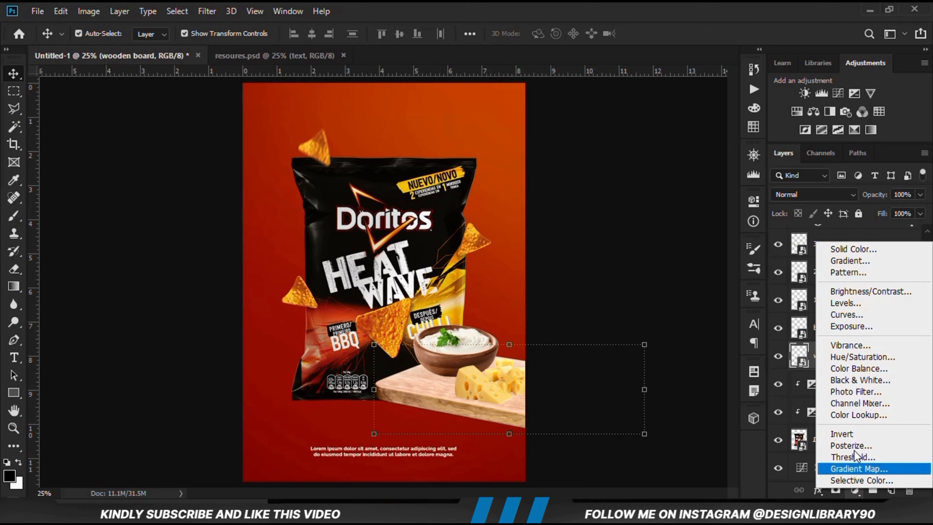
left_click(846, 324)
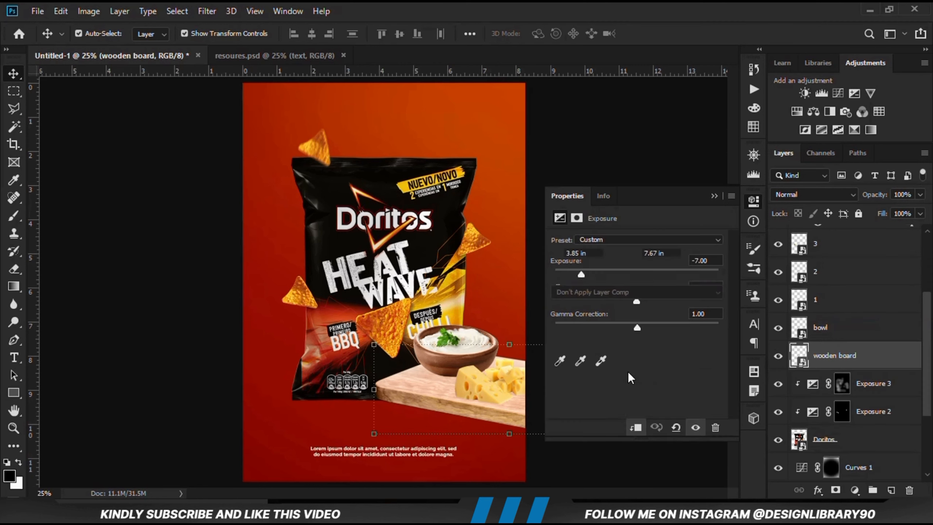
left_click(637, 427)
left_click_drag(618, 285, 595, 283)
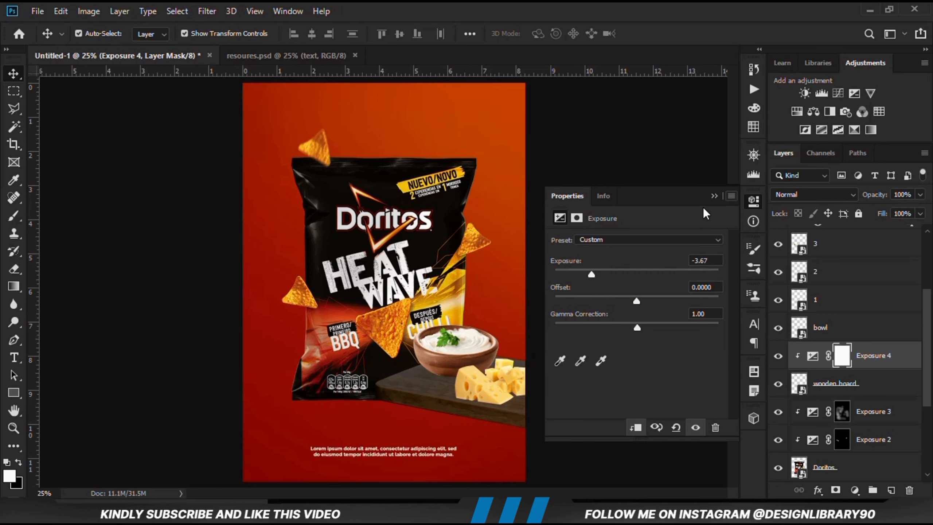
left_click(713, 195)
Compare the board with its darkening hidden, invert the Exposure 4 mask to black and switch to the Brush tool
left_click(776, 357)
left_click(777, 357)
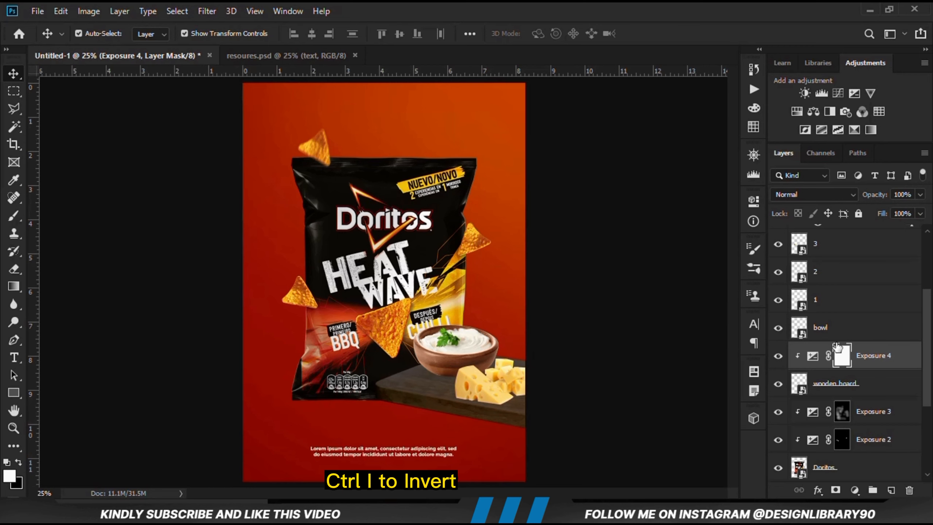
key("ctrl+i")
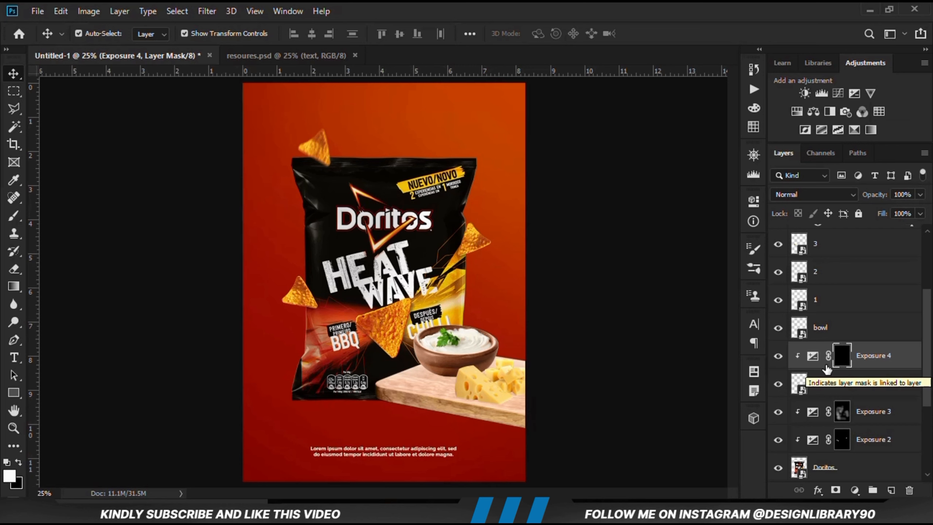
left_click(13, 219)
left_click(70, 216)
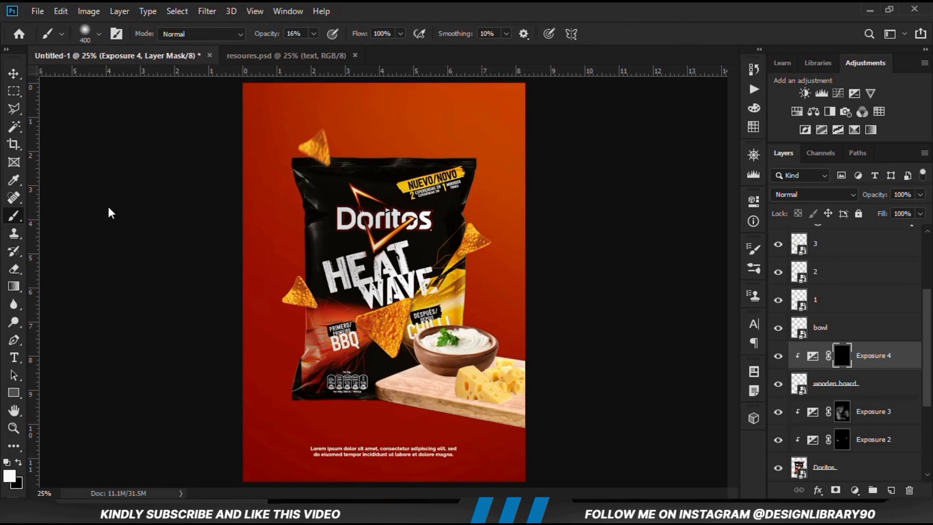
Paint soft shading across the wooden board on the Exposure 4 mask with a size 500 brush at 23% opacity
key("bracketright")
left_click(314, 33)
left_click(429, 5)
scroll(394, 314, "down", 2)
mouse_move(479, 384)
left_mouse_down()
mouse_move(427, 396)
mouse_move(382, 390)
left_mouse_up()
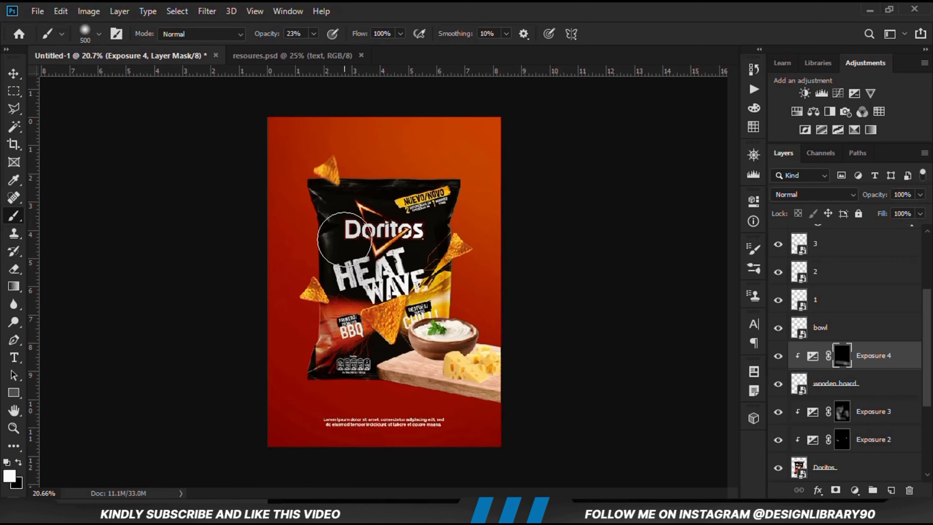
Flatten the brush tip into a thin horizontal ellipse and set it to size 800 with 19% opacity
right_click(345, 239)
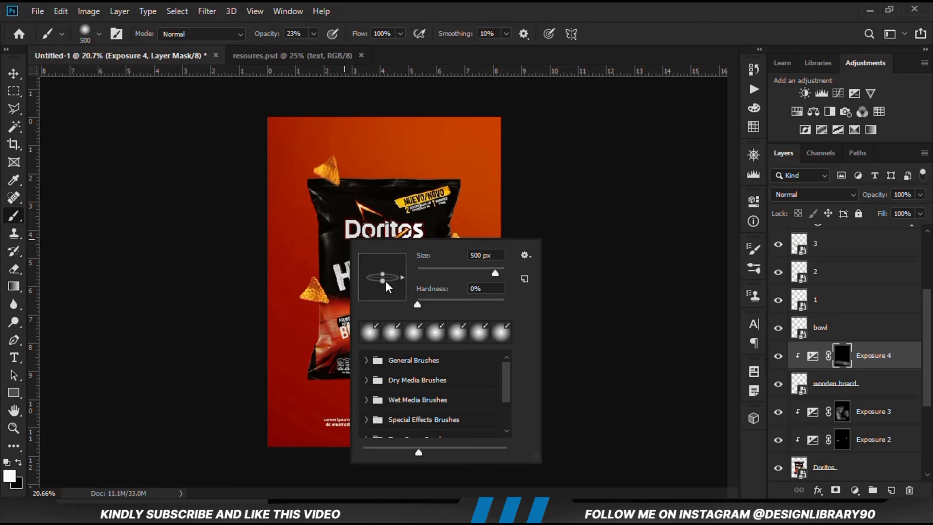
left_click_drag(385, 280, 385, 277)
left_click(456, 5)
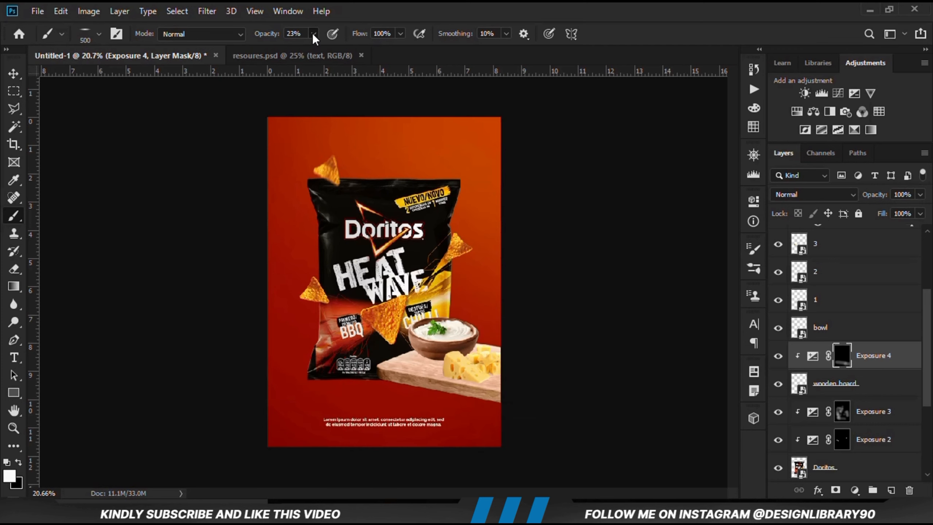
left_click_drag(309, 48, 312, 47)
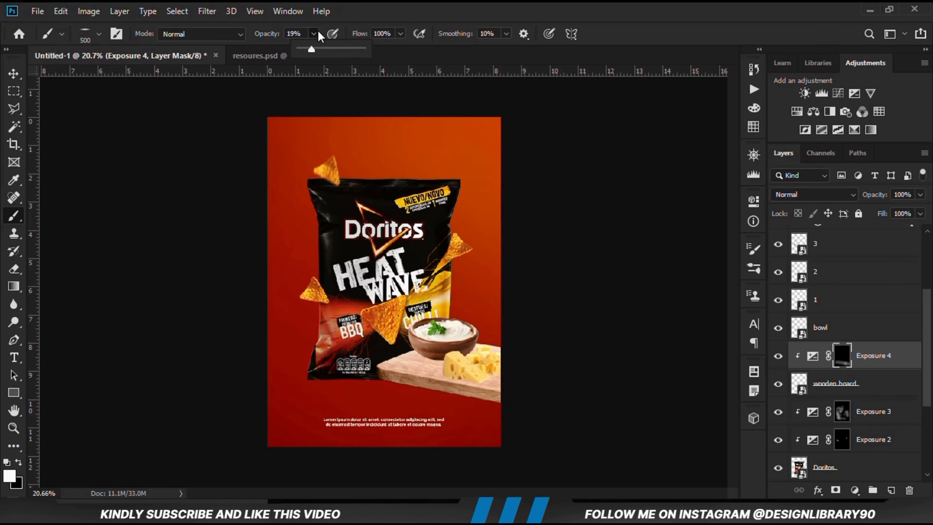
scroll(397, 332, "up", 3)
key("bracketright")
key("bracketright")
key("bracketright")
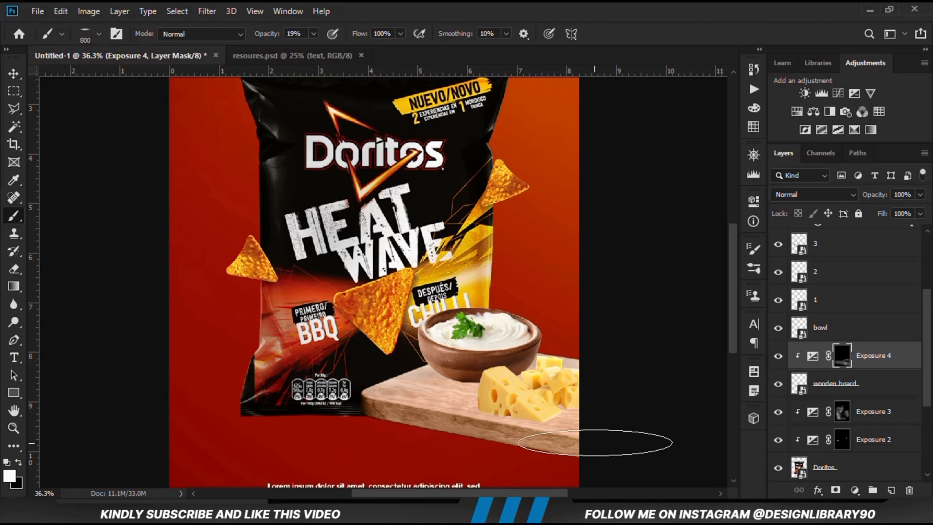
Brush shading over the board beneath the bowl and cheese with the flattened tip, and compare it with Exposure 4 hidden
left_click_drag(422, 385, 519, 398)
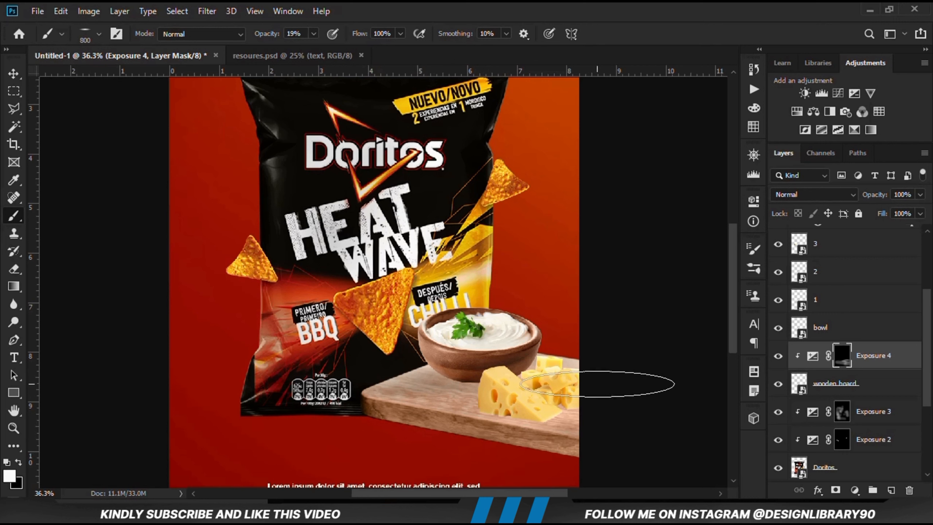
left_click(779, 365)
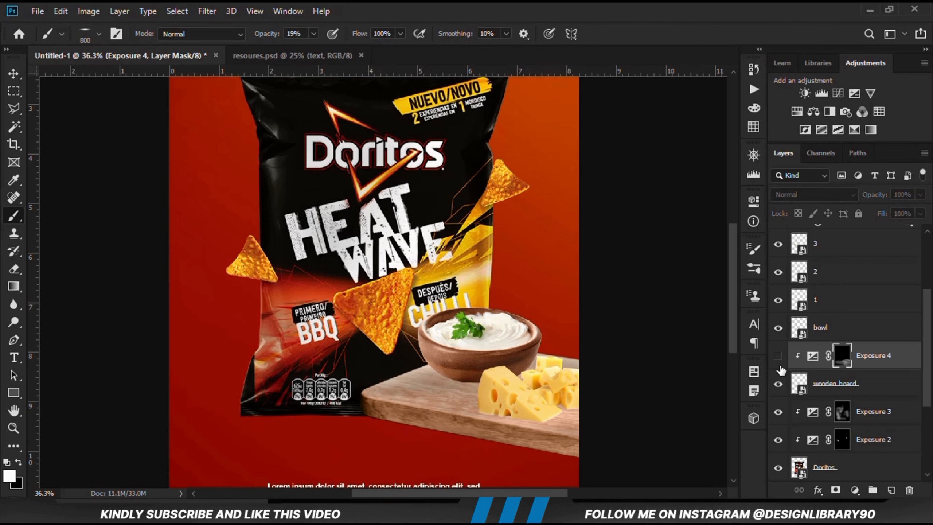
left_click(779, 365)
Reduce the opacity of the Exposure 4 layer to 84%, compare the board with and without it, and return to the Move tool
left_click(920, 194)
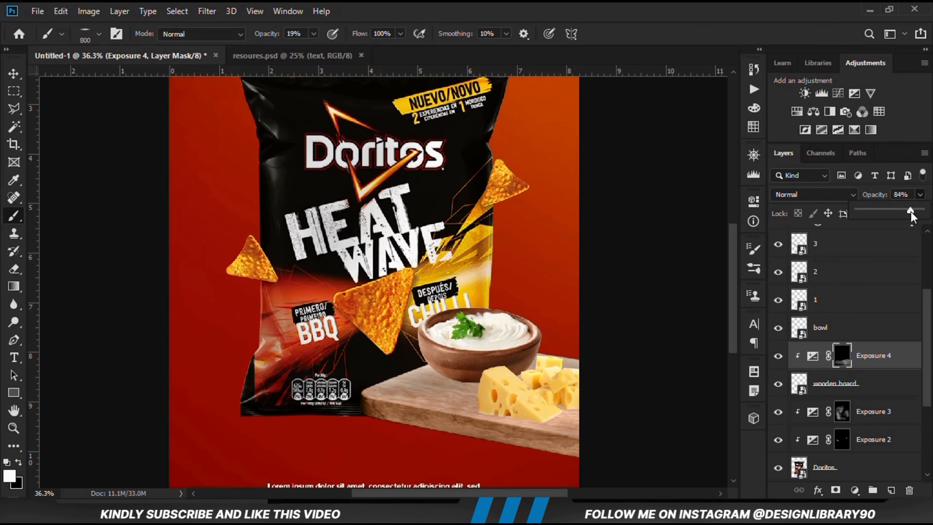
left_click(778, 355)
left_click(778, 355)
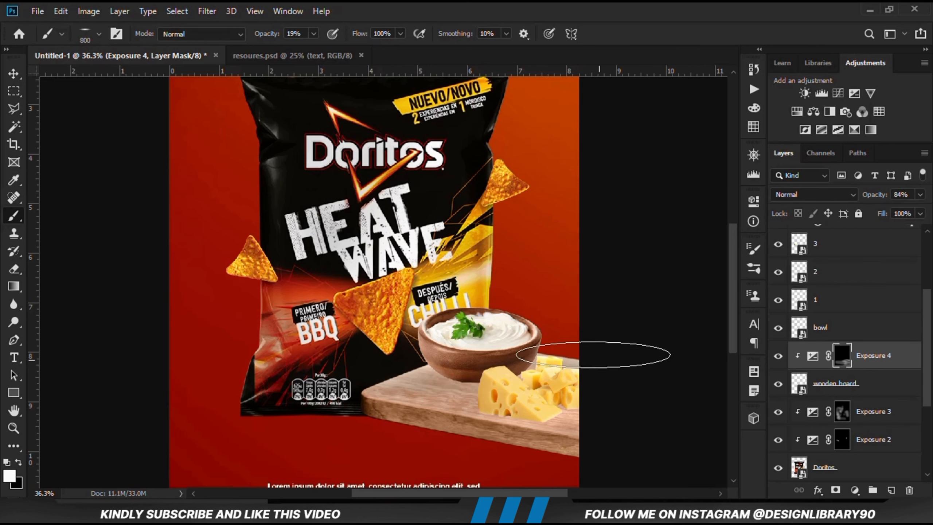
key("ctrl+minus")
key("ctrl+minus")
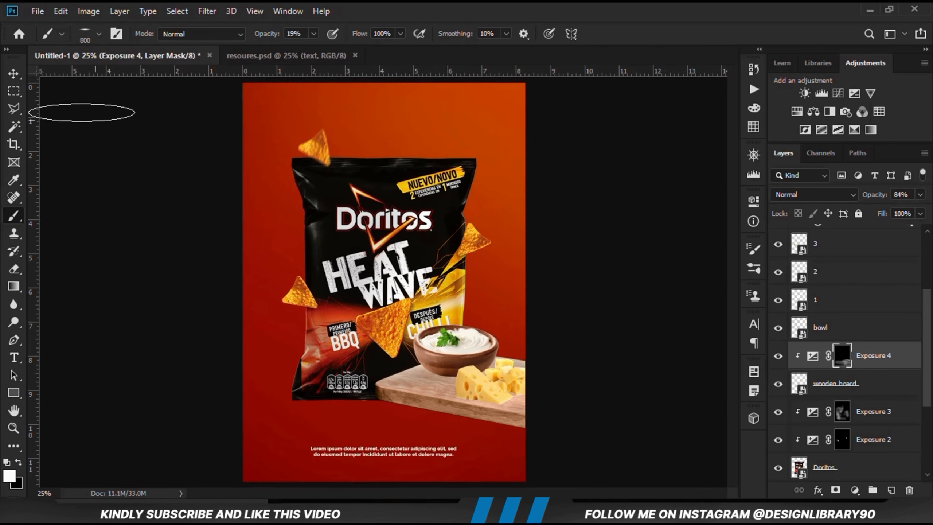
left_click(13, 74)
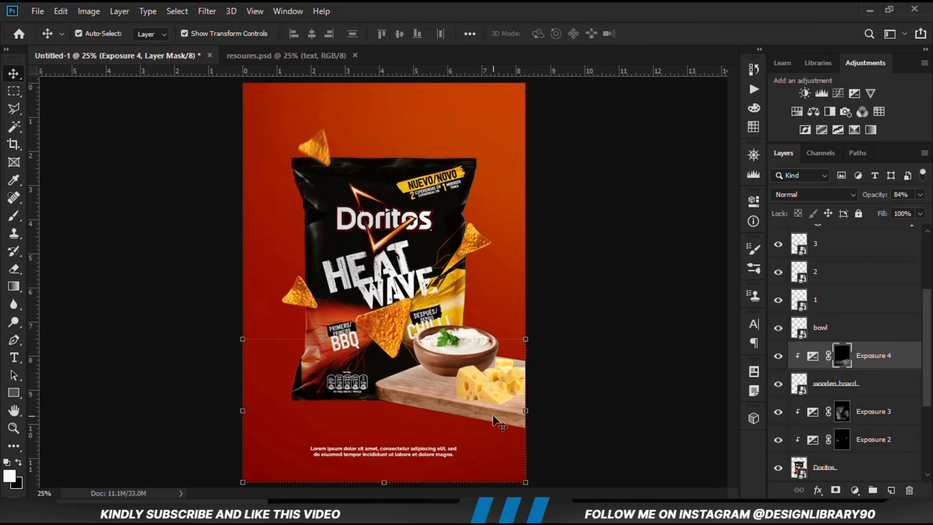
Add a second Exposure adjustment clipped directly above the wooden board and lower its exposure to darken the board
left_click(781, 384)
left_click(778, 384)
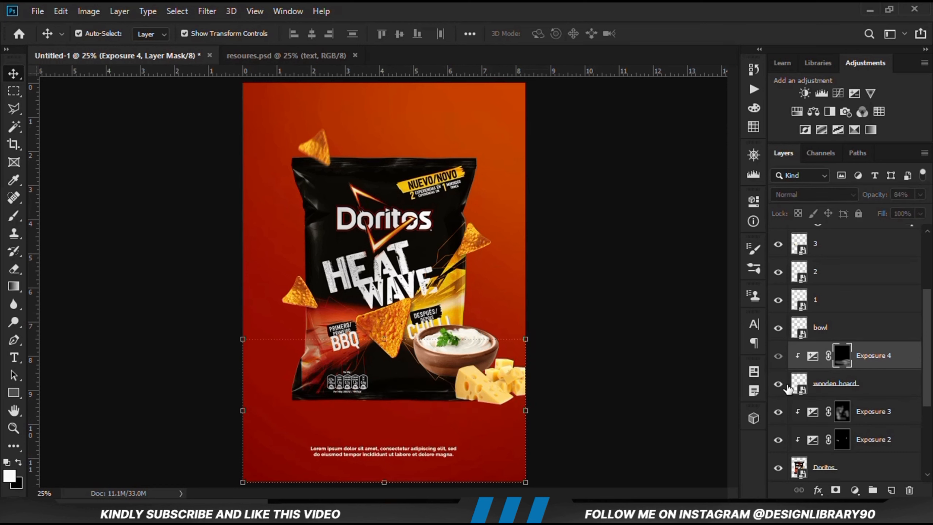
left_click(832, 390)
left_click(855, 490)
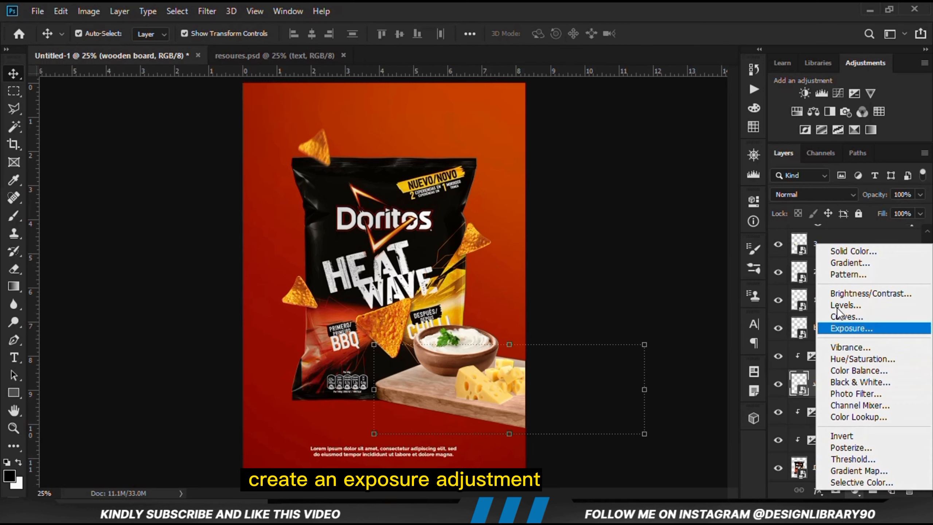
left_click(841, 329)
left_click(636, 427)
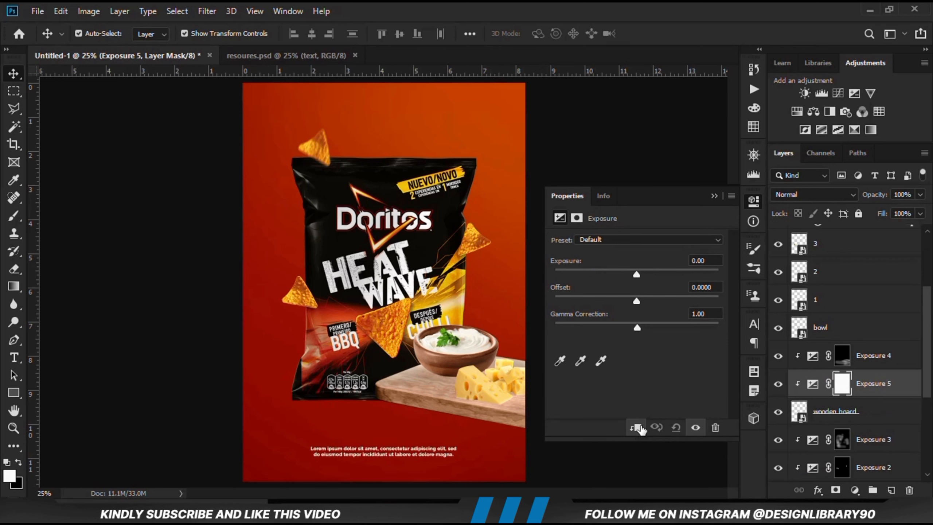
left_click_drag(636, 274, 605, 276)
left_click(714, 197)
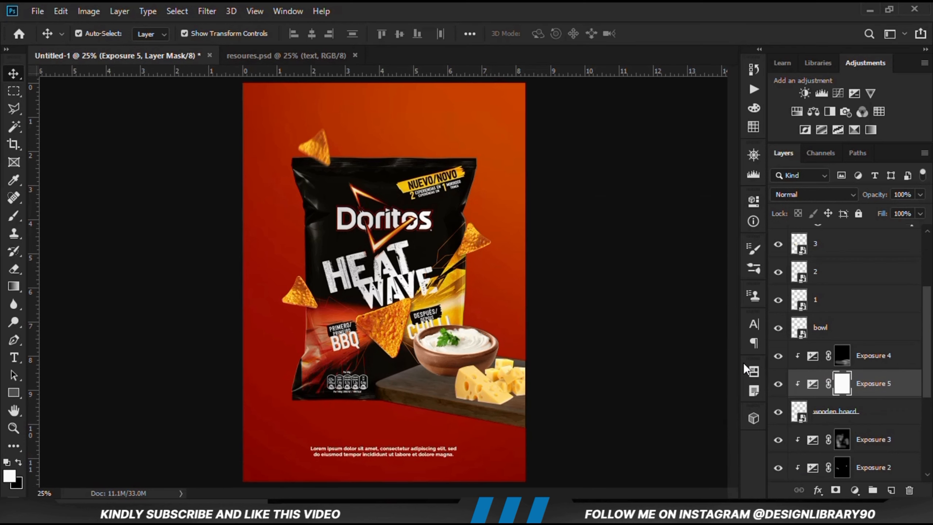
Invert the Exposure 5 mask to black and reshape the size 800 brush tip back to a round one
left_click(778, 384)
left_click(779, 384)
key("ctrl+i")
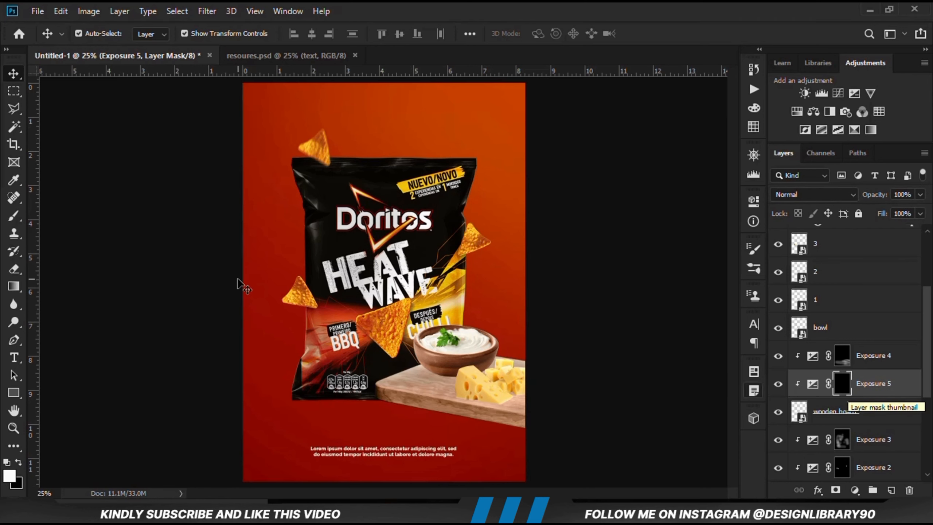
left_click(10, 219)
left_click(84, 214)
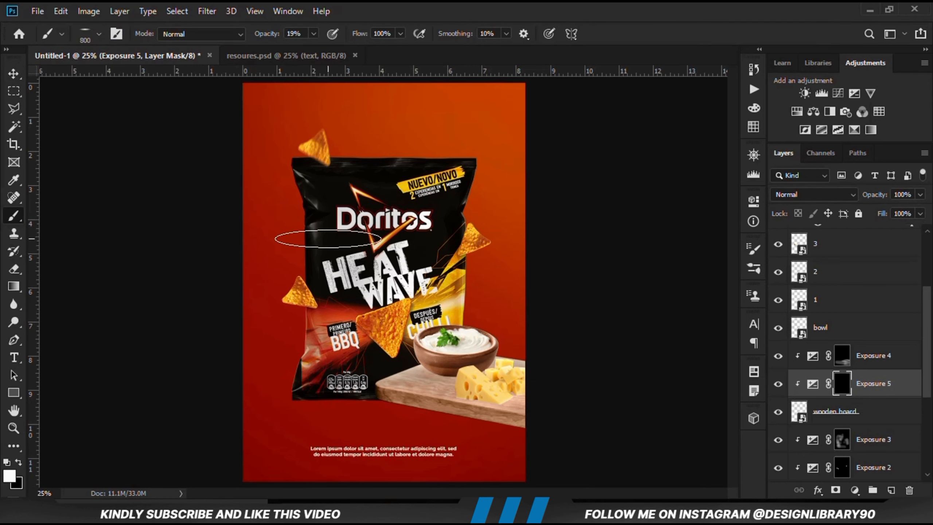
right_click(408, 274)
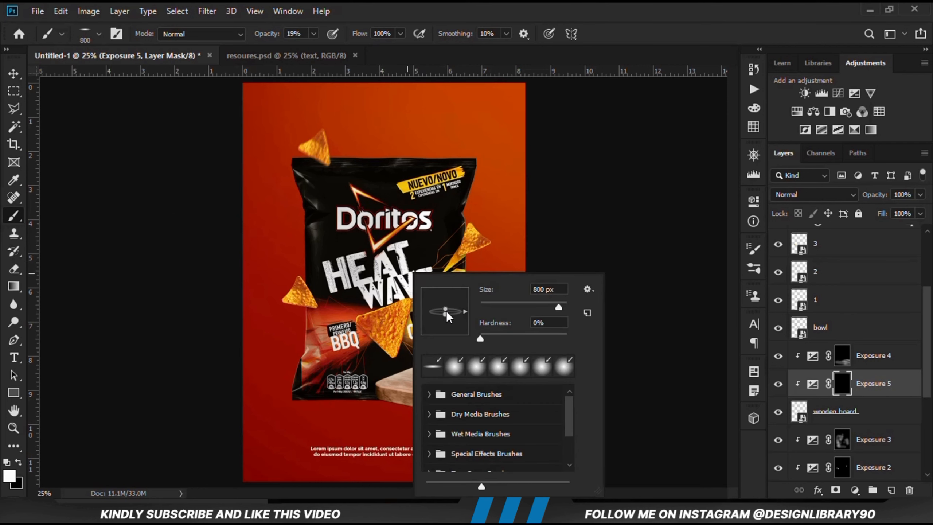
left_click_drag(447, 312, 452, 339)
left_click(441, 5)
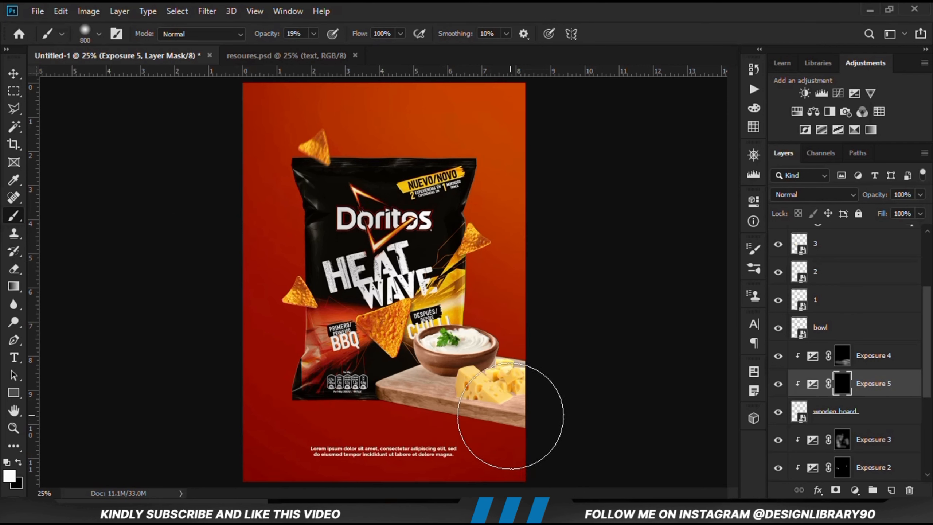
Paint soft shading along the wooden board's lower edge on the Exposure 5 mask and compare it with the adjustment hidden
scroll(511, 415, "down", 1)
mouse_move(358, 447)
left_mouse_down()
mouse_move(380, 427)
mouse_move(352, 408)
mouse_move(544, 447)
mouse_move(518, 444)
left_mouse_up()
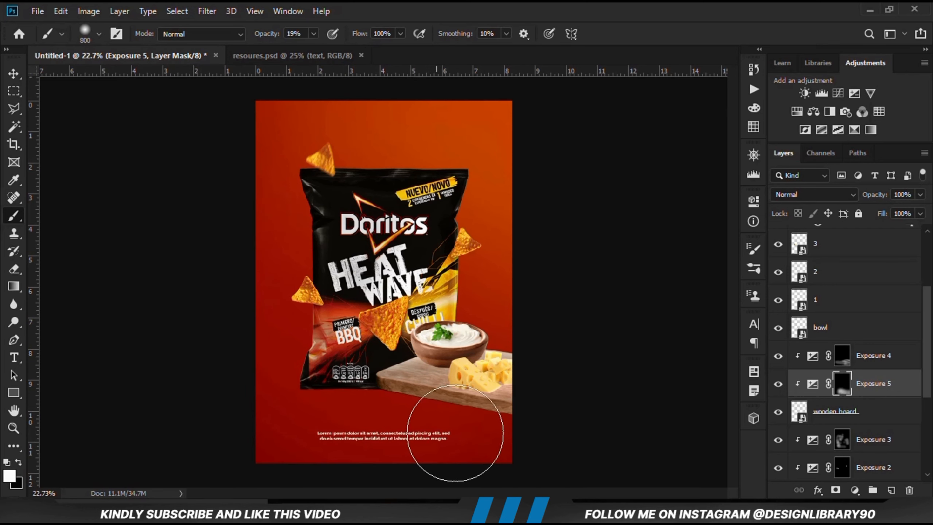
left_click(777, 384)
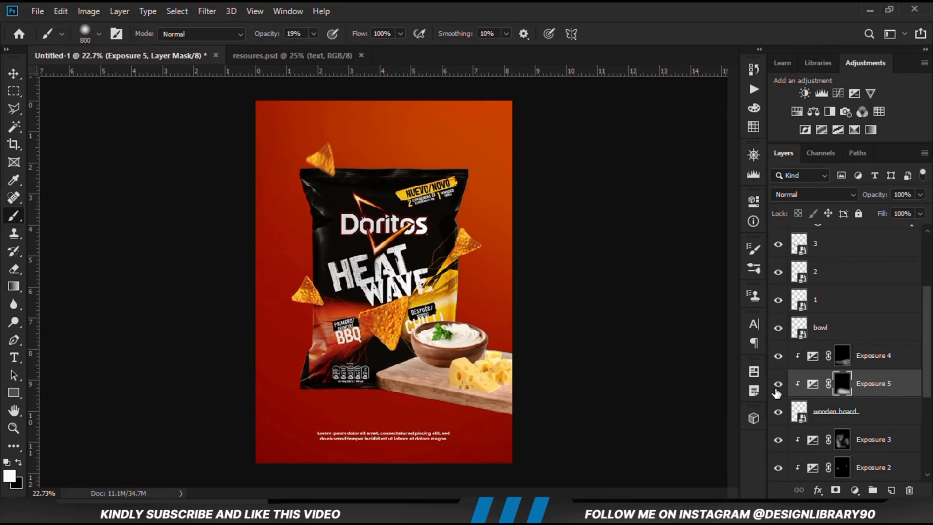
left_click(777, 386)
scroll(576, 383, "up", 1)
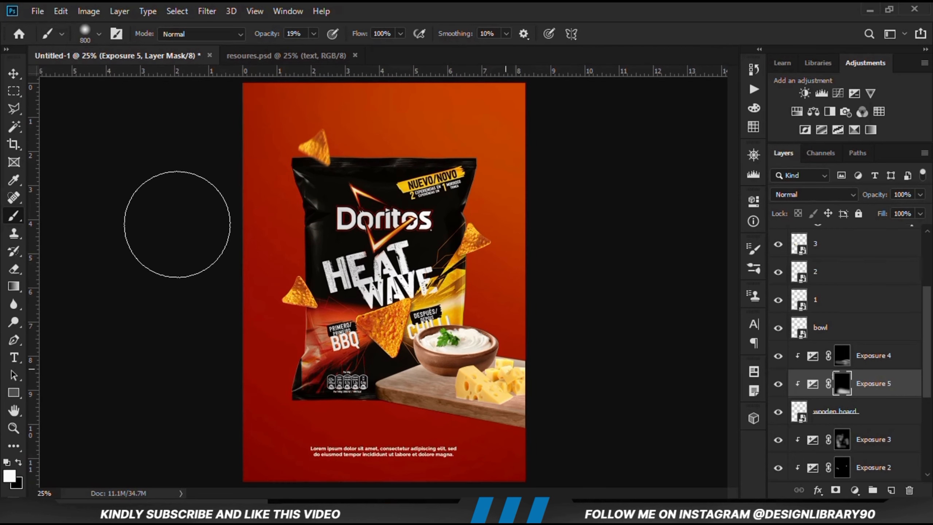
Switch to the Move tool and select the bowl layer
left_click(13, 74)
left_click(162, 318)
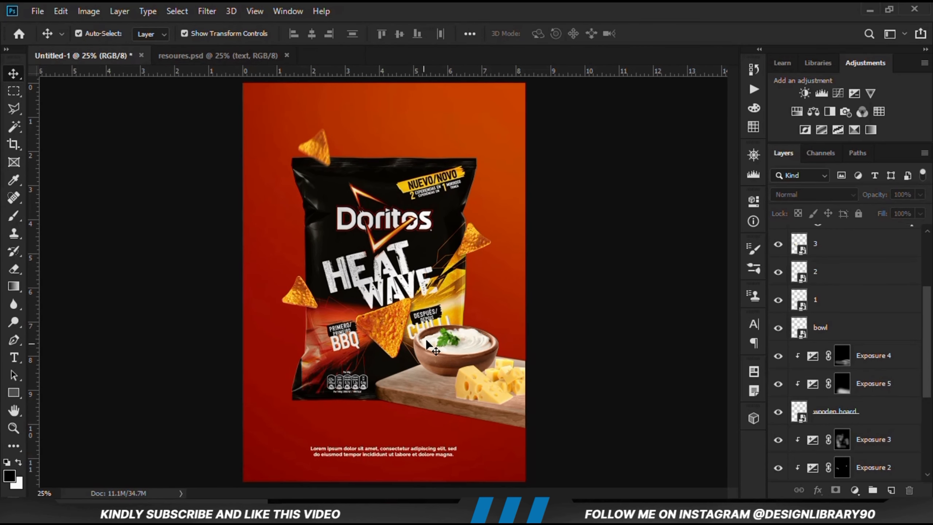
left_click(426, 349)
left_click(778, 327)
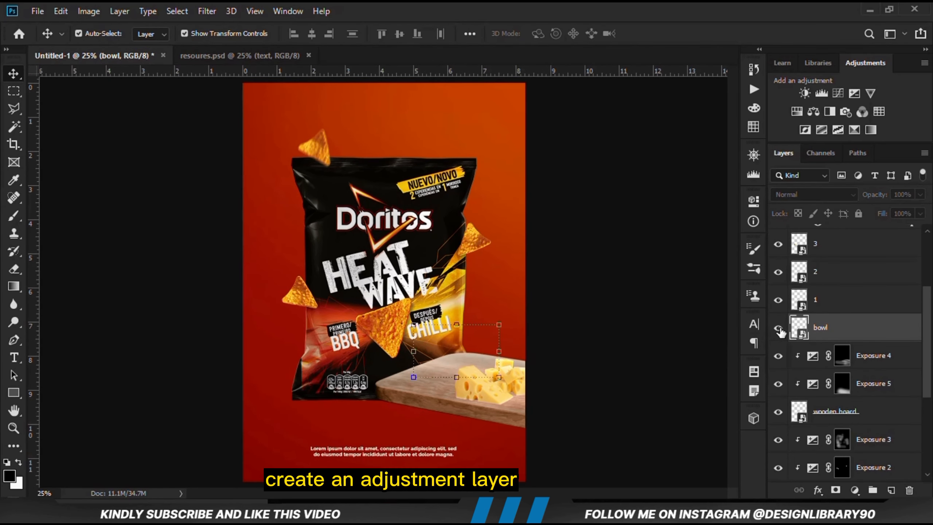
left_click(855, 485)
left_click(844, 310)
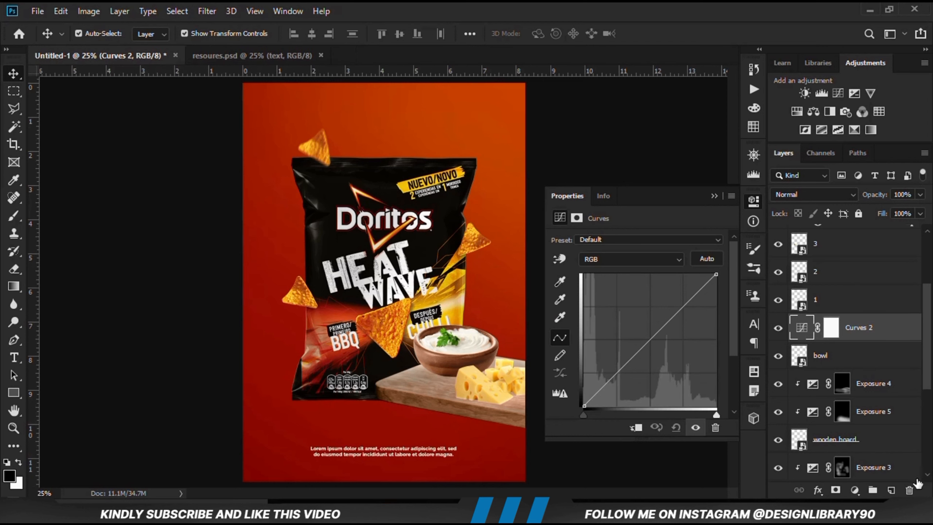
left_click(910, 490)
left_click(393, 201)
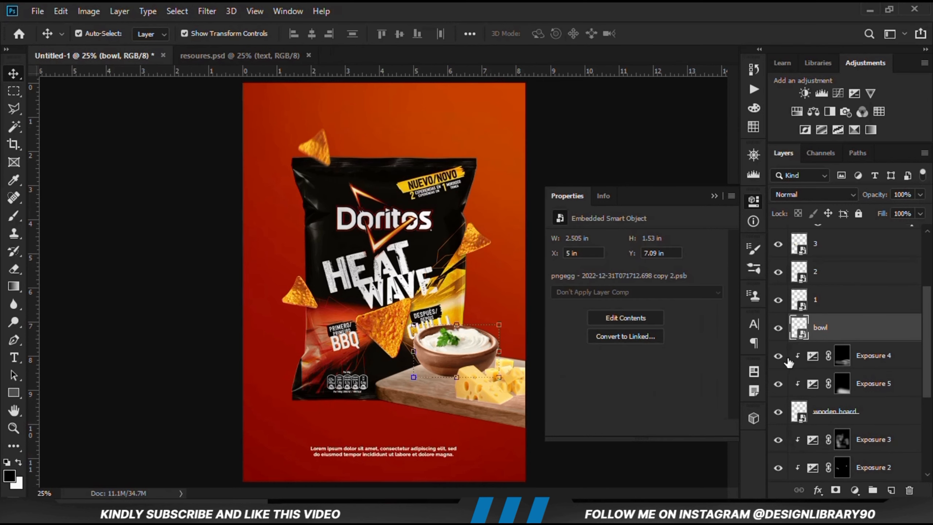
left_click(713, 196)
Add an Exposure adjustment clipped to the bowl and lower its exposure to -3.11
left_click(855, 490)
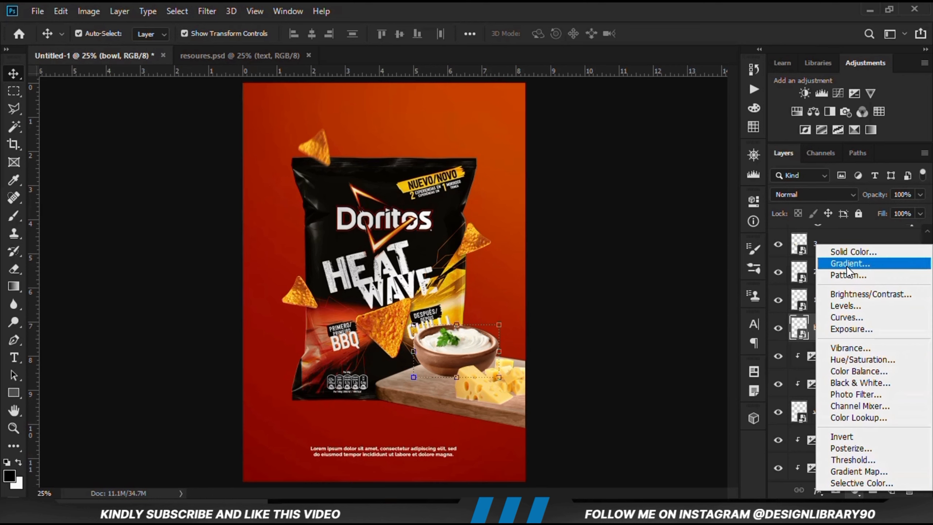
left_click(846, 324)
left_click(632, 430)
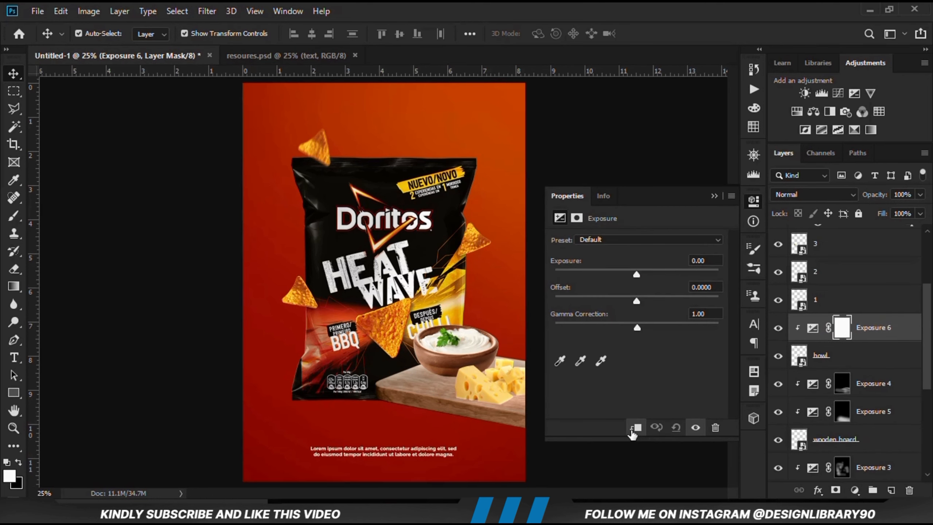
left_click_drag(622, 271, 598, 272)
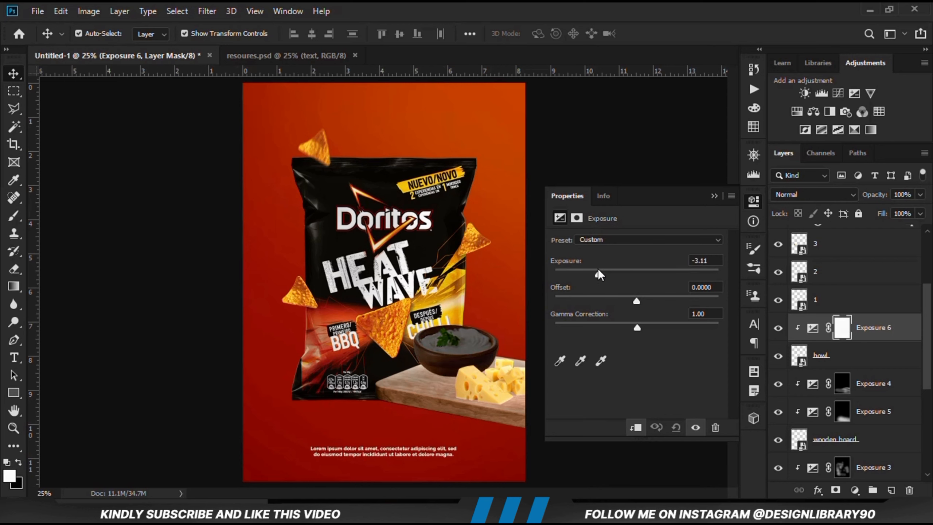
left_click(714, 195)
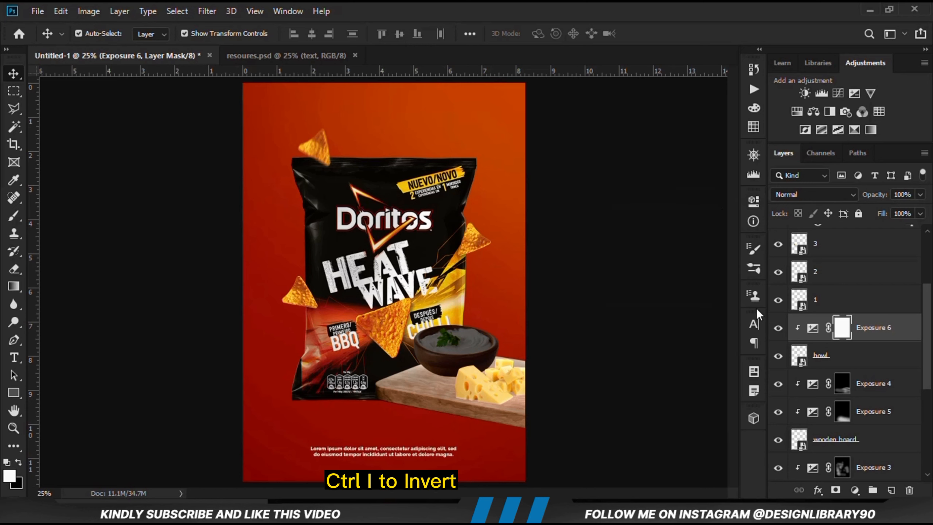
Compare the bowl without Exposure 6, invert its mask to black, and ready a size 400 Brush at 13% opacity
left_click(778, 327)
left_click(779, 327)
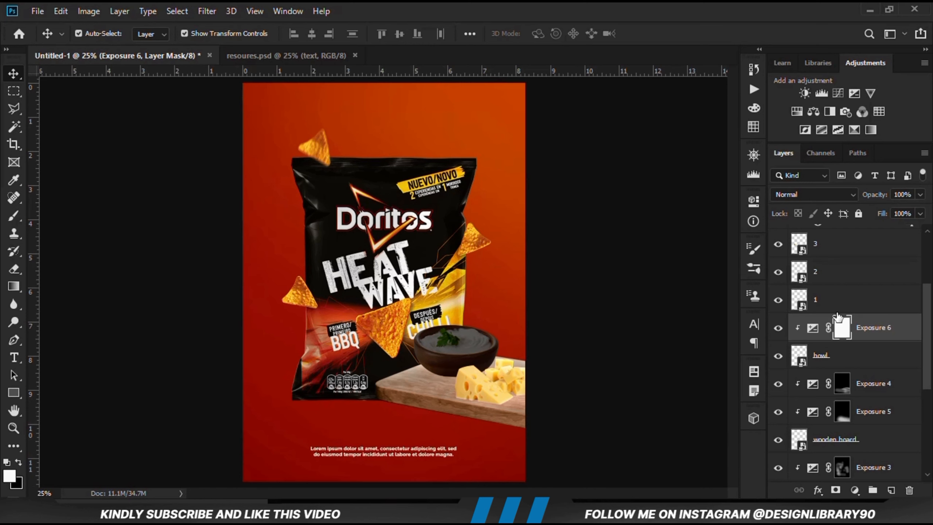
key("ctrl+i")
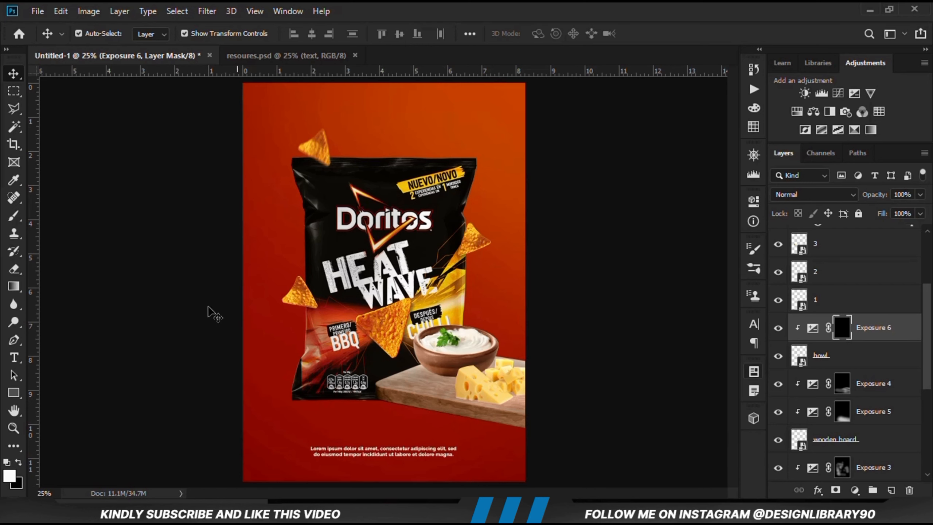
right_click(16, 222)
left_click(97, 217)
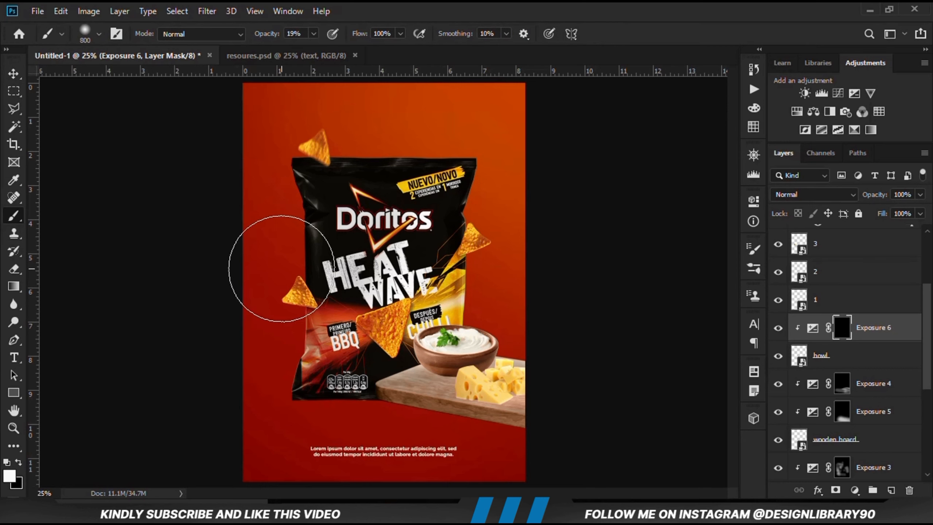
left_click(313, 34)
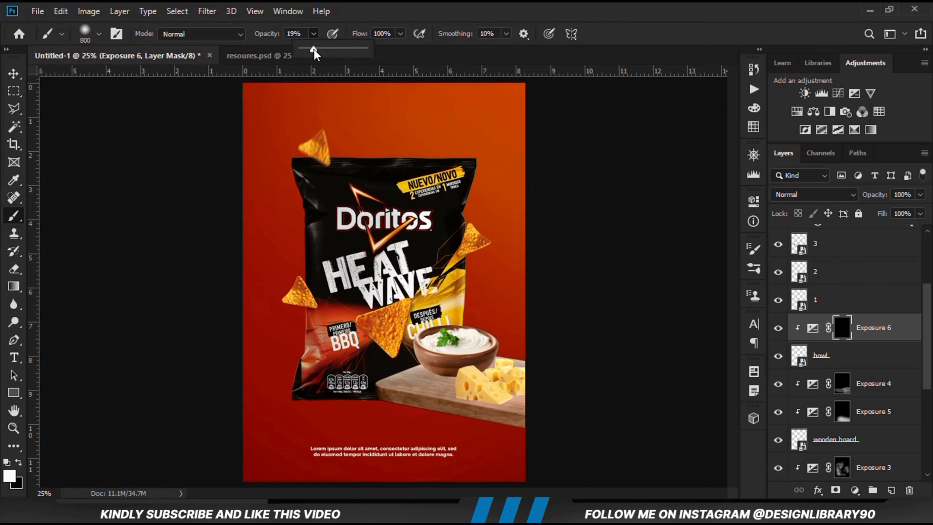
key("bracketleft")
key("bracketleft")
key("bracketleft")
key("bracketleft")
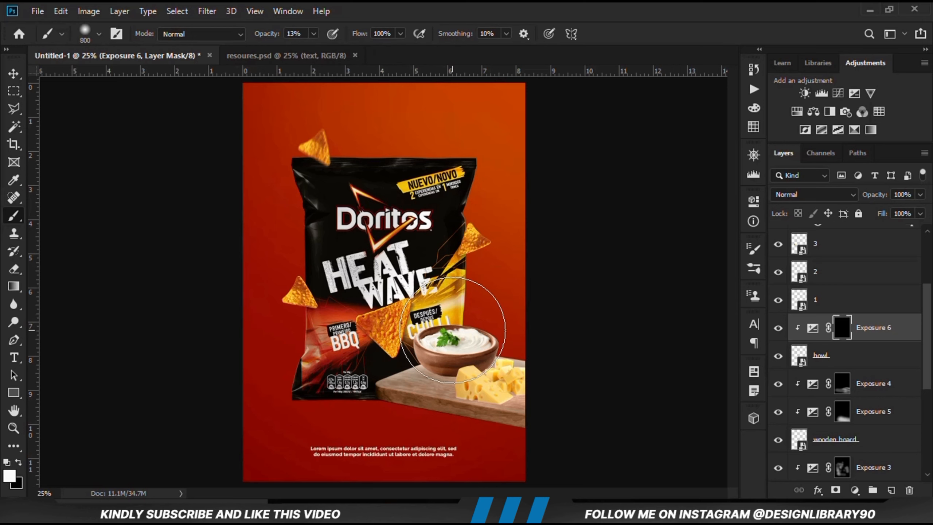
Paint shading over the bowl's lower right side on the Exposure 6 mask, raising brush opacity to 25%, and compare with the adjustment hidden
mouse_move(497, 351)
left_mouse_down()
mouse_move(376, 412)
mouse_move(340, 385)
mouse_move(390, 368)
mouse_move(421, 391)
mouse_move(410, 330)
mouse_move(460, 314)
mouse_move(491, 322)
mouse_move(433, 332)
mouse_move(424, 378)
mouse_move(460, 391)
left_mouse_up()
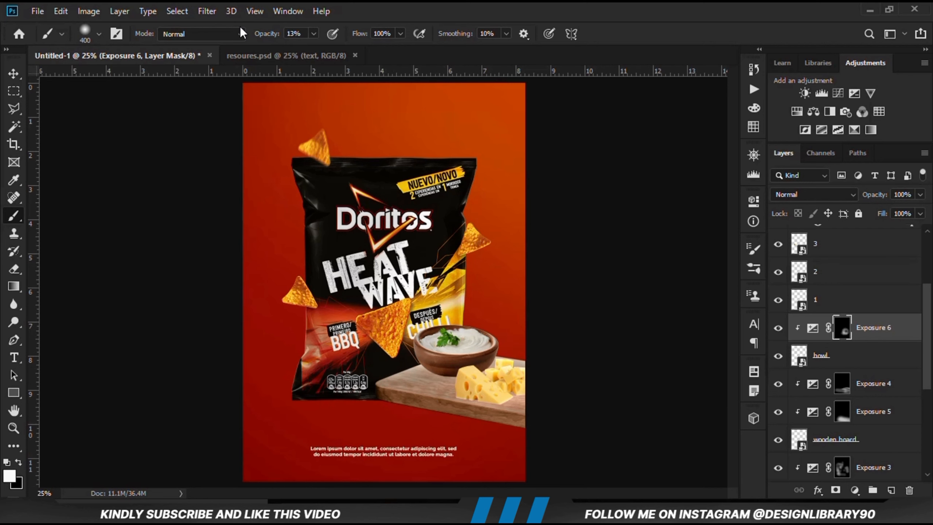
left_click(315, 34)
left_click(321, 49)
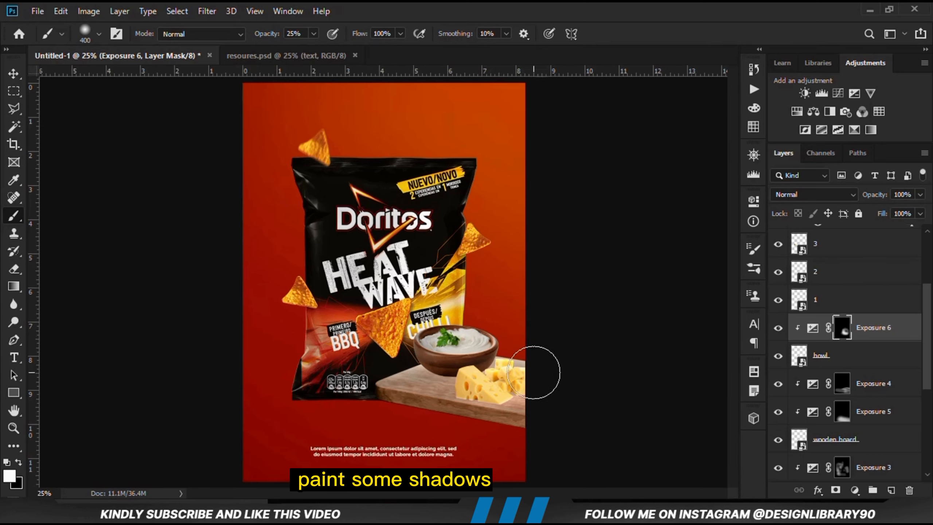
left_click(778, 329)
left_click(778, 329)
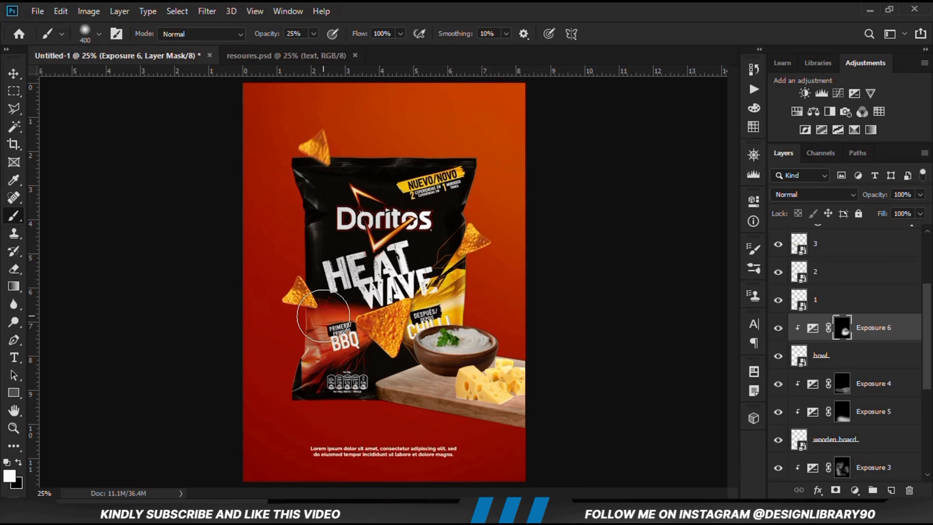
Select the front cheese layer with the Move tool and add a clipped Exposure adjustment set to -3.56
left_click_drag(14, 74, 73, 77)
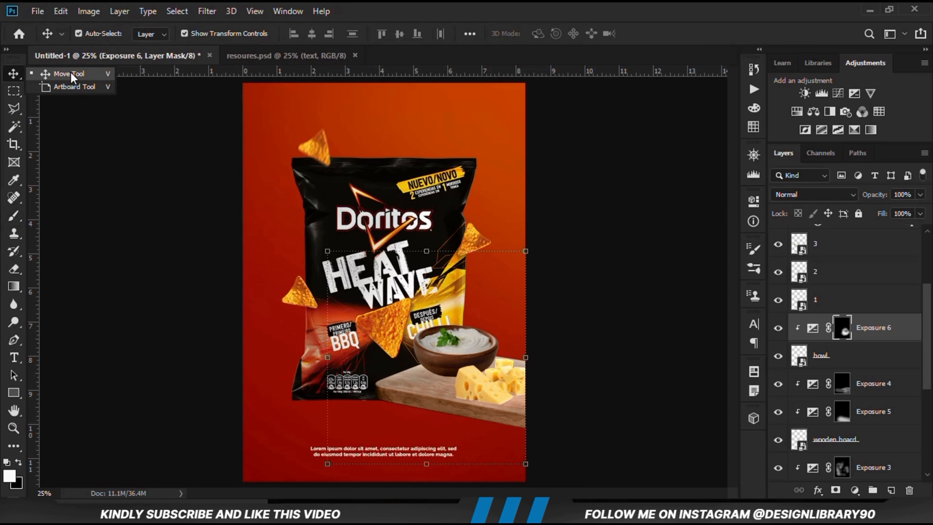
left_click(141, 220)
left_click(483, 385)
left_click(778, 272)
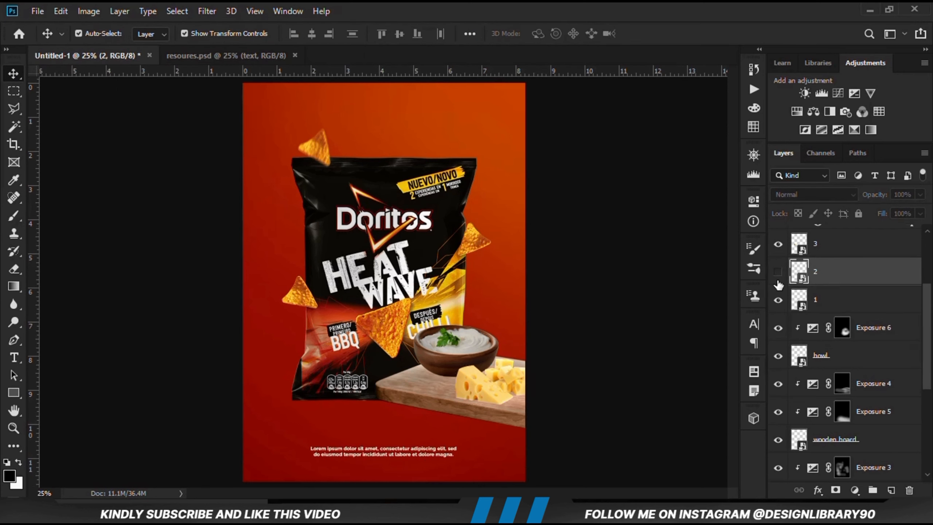
left_click(778, 272)
left_click(855, 490)
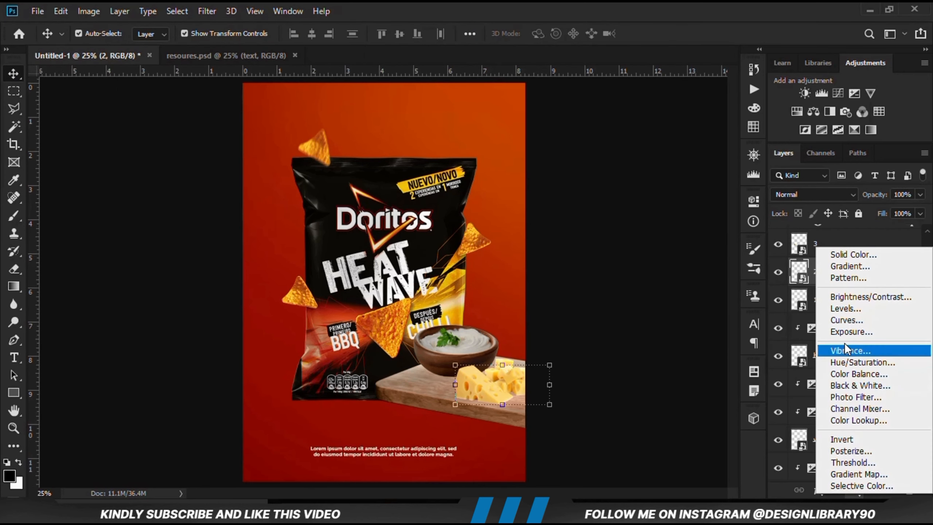
left_click(845, 327)
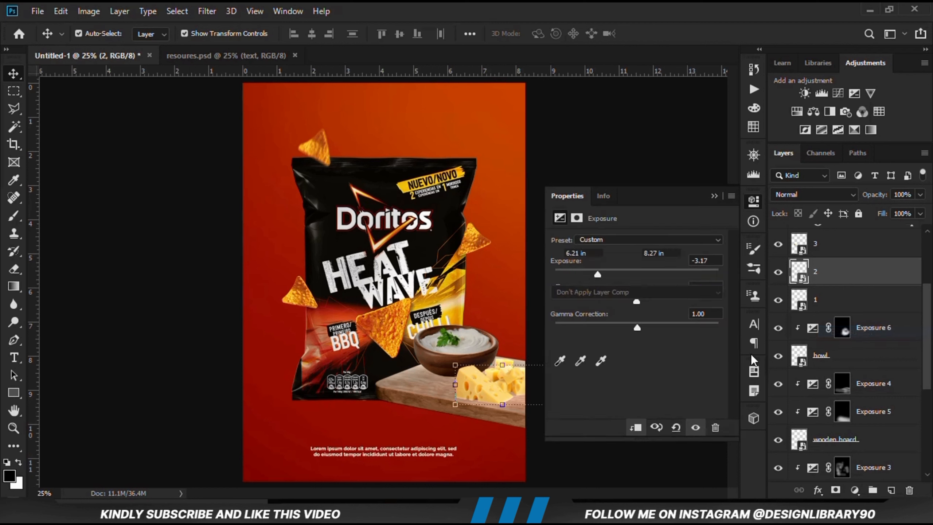
left_click(636, 428)
left_click_drag(607, 278, 593, 282)
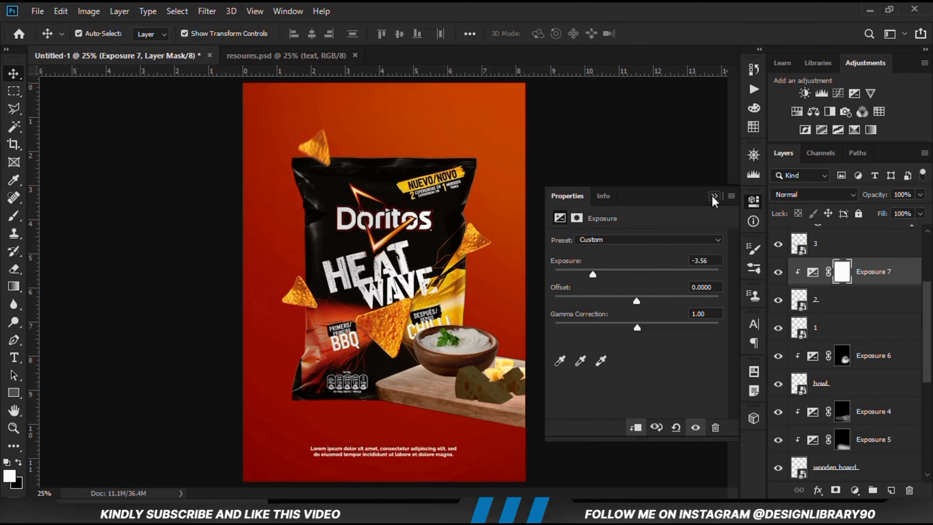
left_click(713, 196)
Compare the cheese without Exposure 7, invert its mask to black, and set the Brush to 36% opacity
left_click(777, 272)
left_click(778, 272)
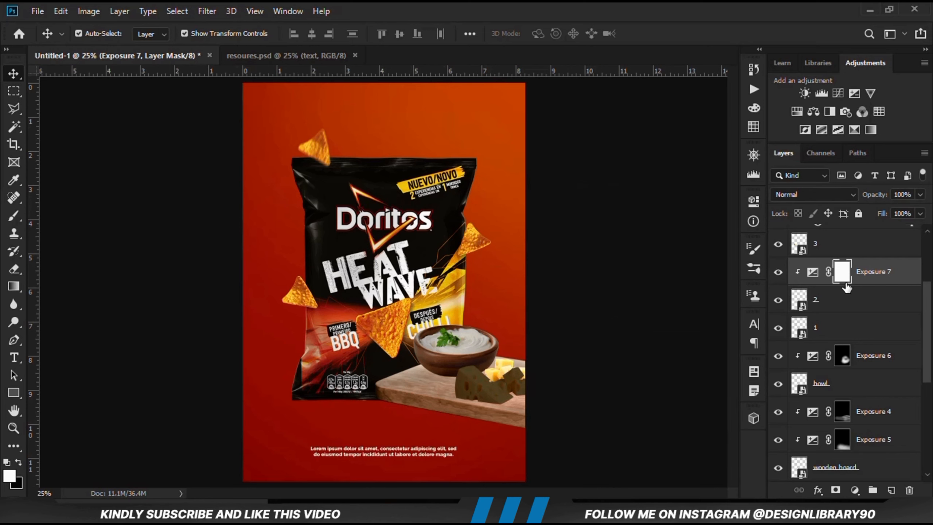
key("ctrl+i")
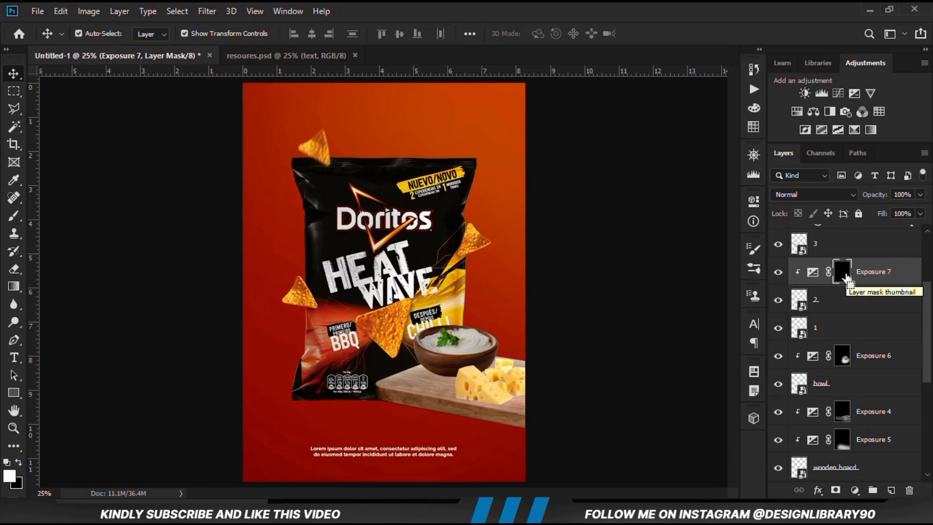
right_click(13, 219)
left_click(70, 214)
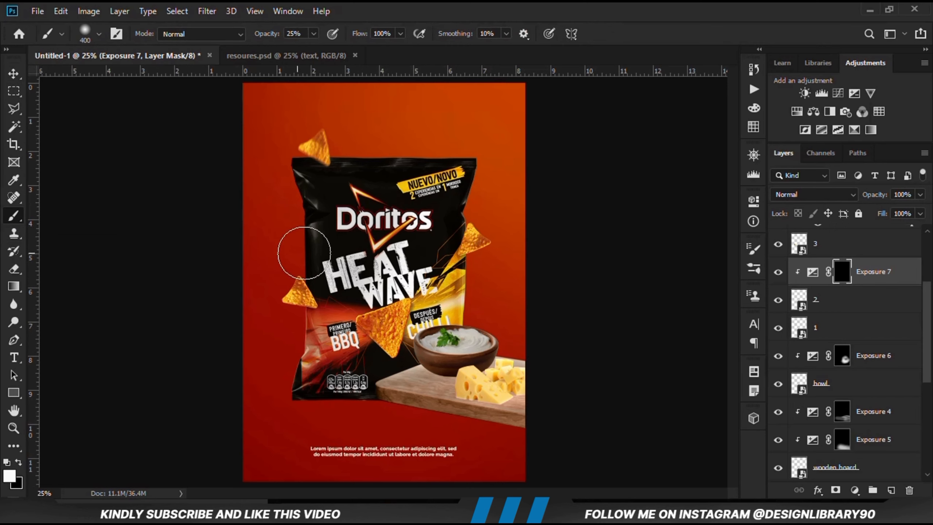
left_click(314, 34)
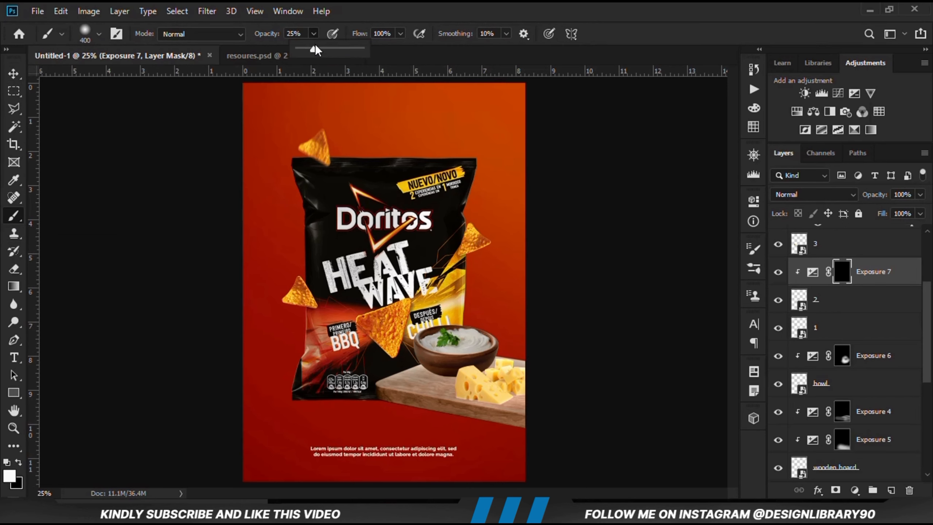
left_click(368, 4)
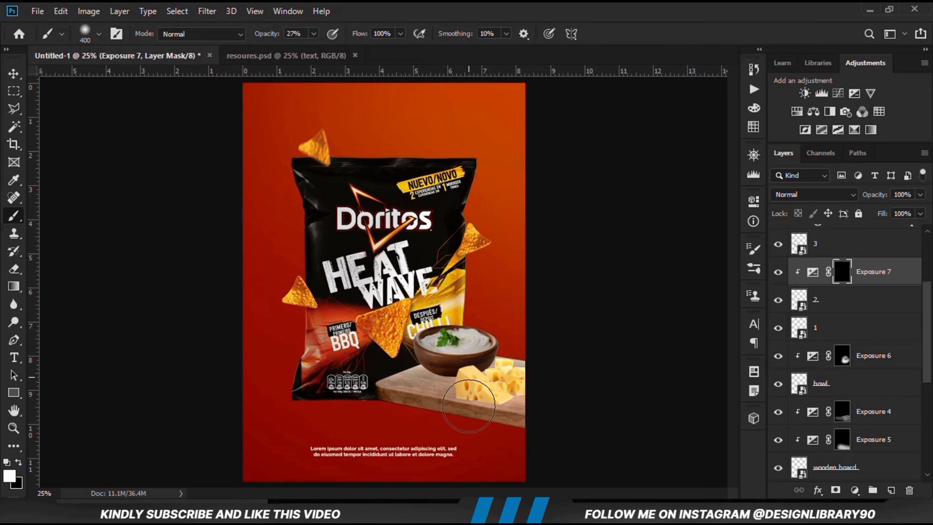
left_click(314, 34)
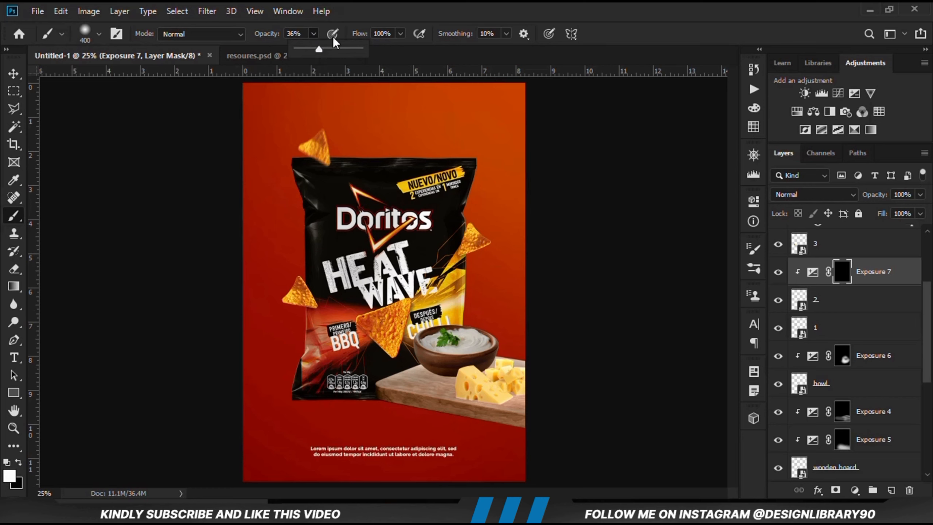
left_click(392, 25)
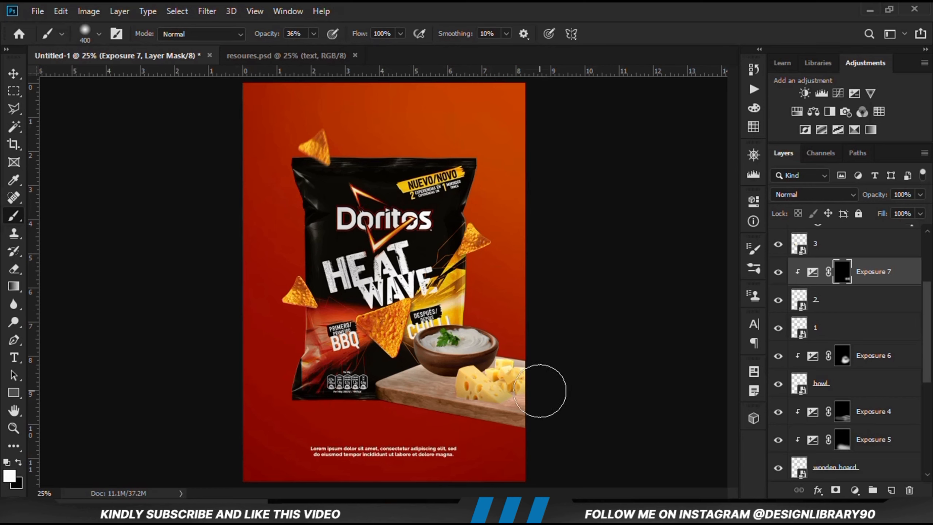
Refine the front cheese's shading on the Exposure 7 mask, switching between black and white and painting at 15% brush opacity
key("x")
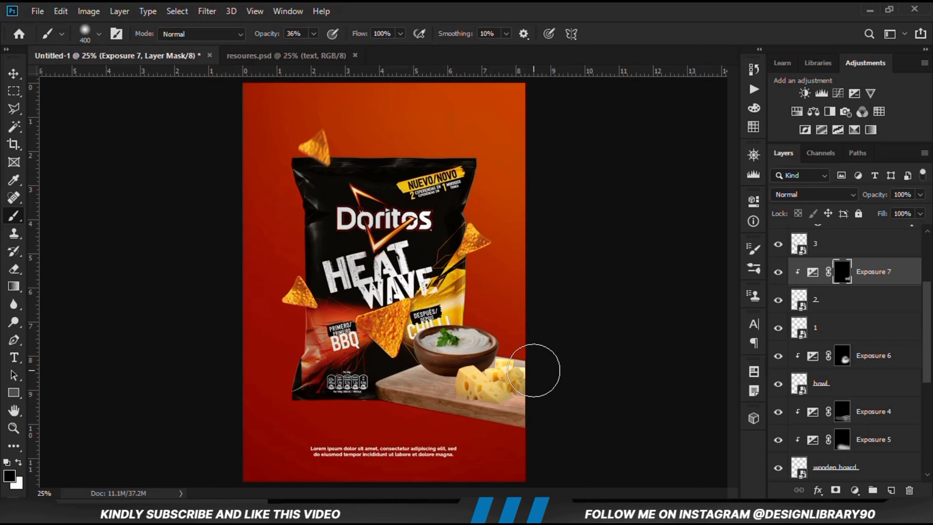
left_click(16, 465)
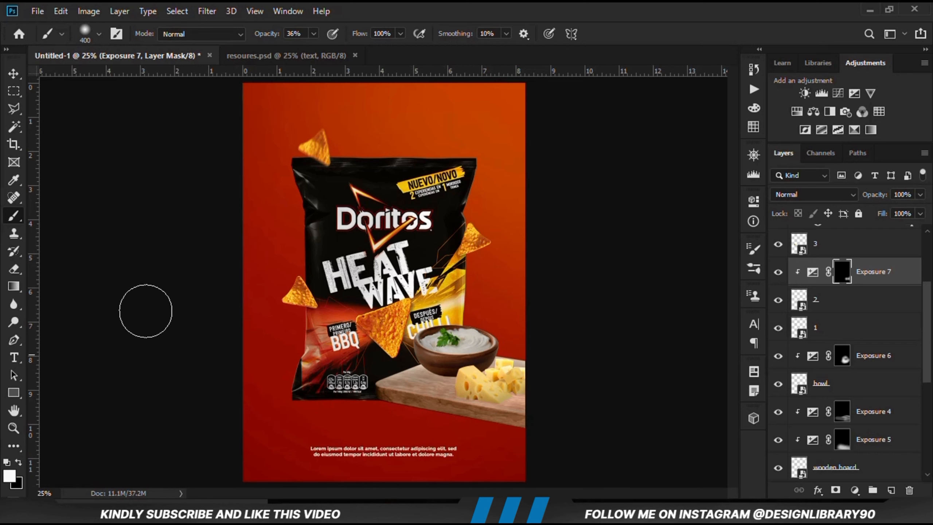
left_click(313, 33)
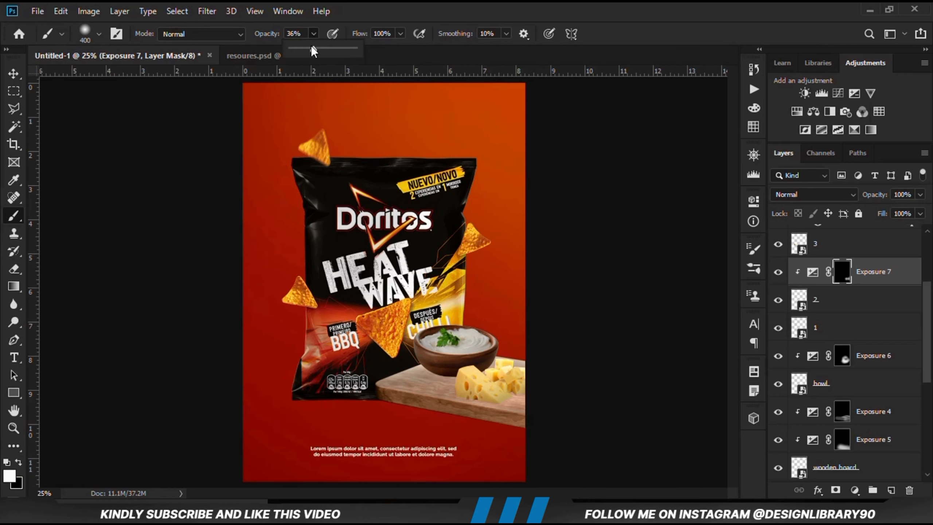
left_click(356, 25)
mouse_move(462, 385)
left_mouse_down()
mouse_move(438, 389)
mouse_move(440, 406)
mouse_move(477, 423)
left_mouse_up()
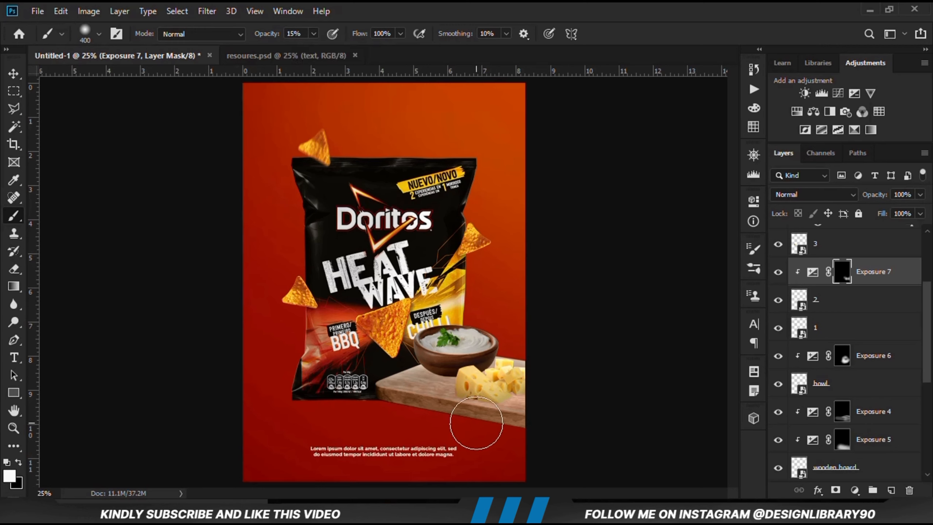
Lower the brush opacity to 12%, finish the front cheese's shading, and compare it with the Exposure 7 adjustment hidden
left_click(313, 34)
left_click(385, 9)
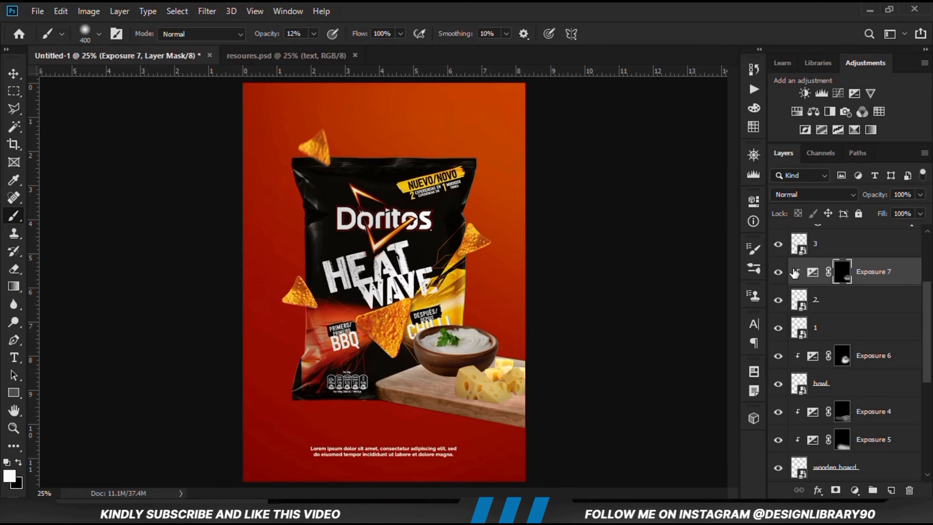
left_click(778, 272)
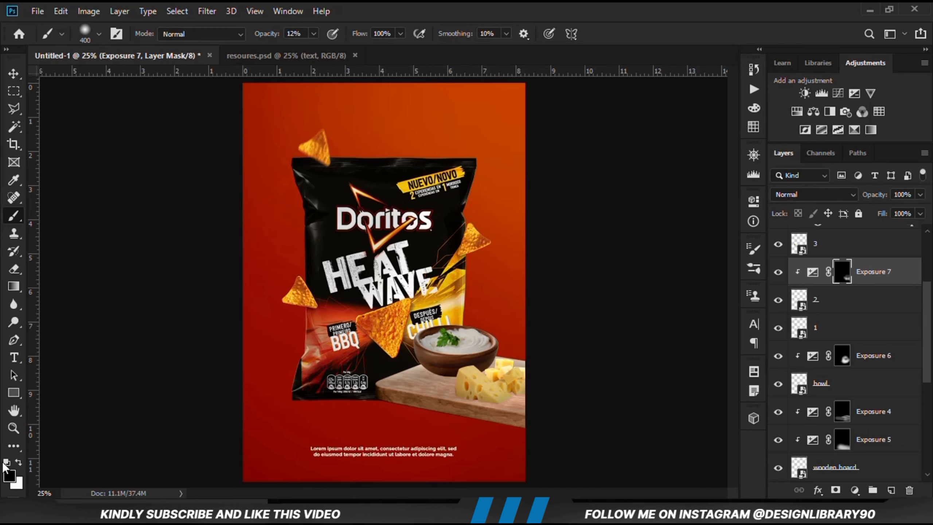
left_click(778, 272)
left_click(777, 271)
Select the rear cheese layer with the Move tool and add a clipped Exposure adjustment set to -3.33
left_click(14, 73)
left_click(184, 321)
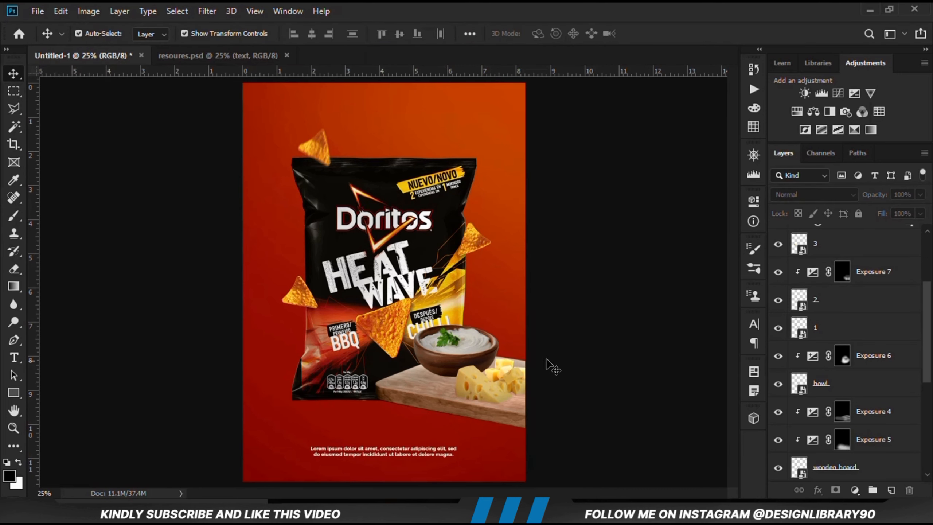
left_click(502, 367)
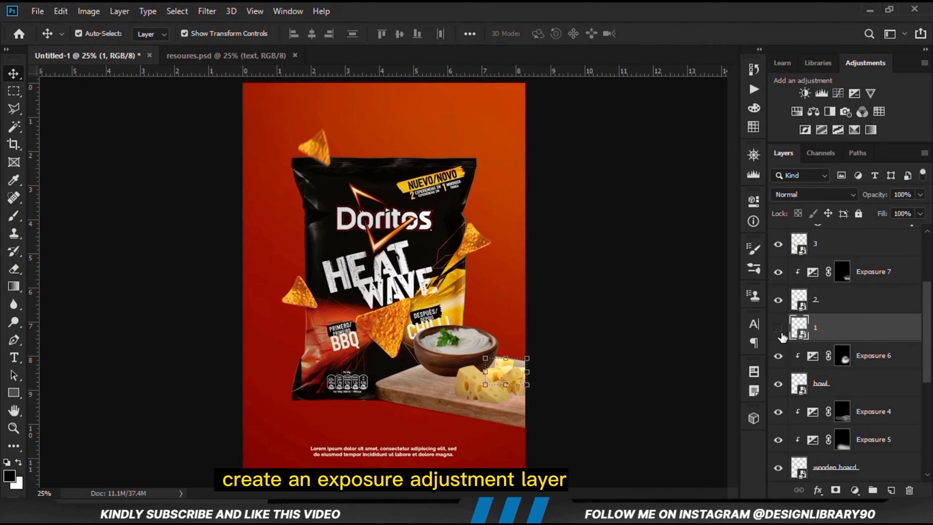
left_click(779, 329)
left_click(855, 490)
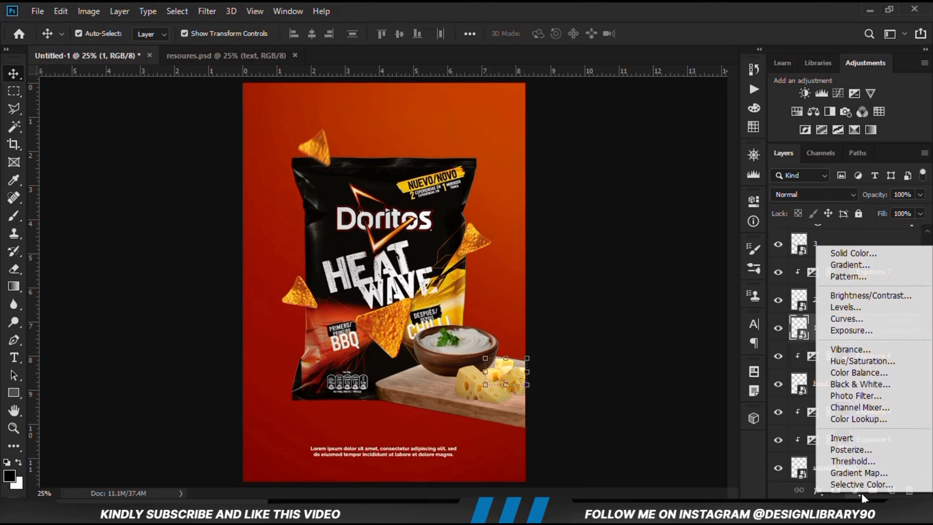
left_click(854, 329)
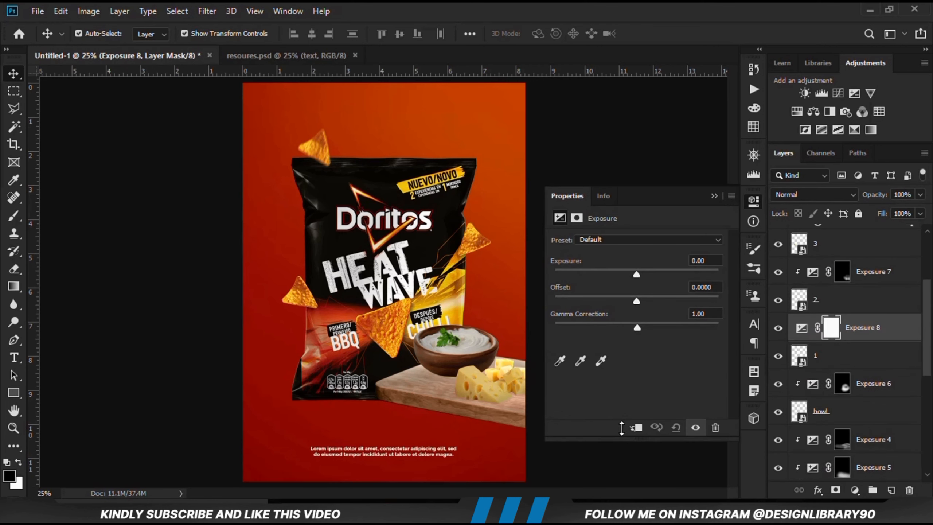
left_click(634, 427)
left_click_drag(632, 269, 595, 272)
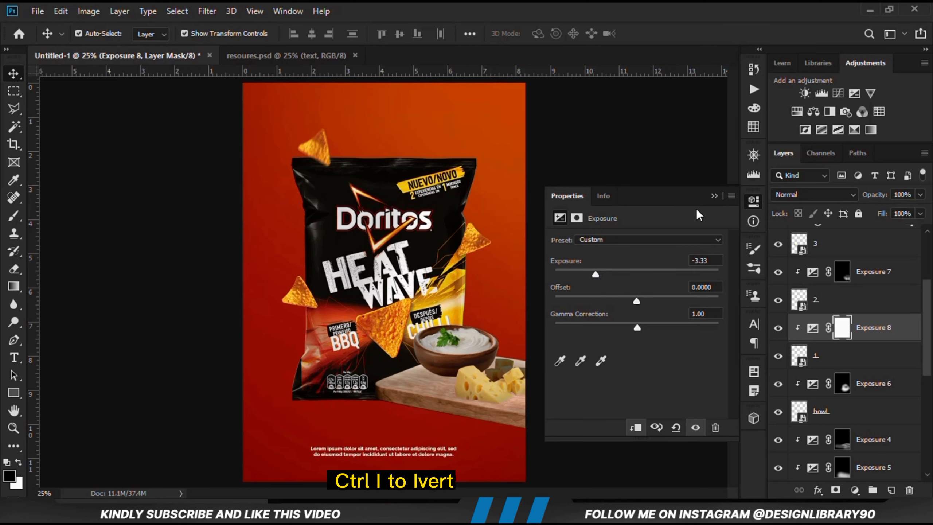
Invert the Exposure 8 mask to black and set the Brush opacity to 19%
left_click(714, 196)
left_click(779, 329)
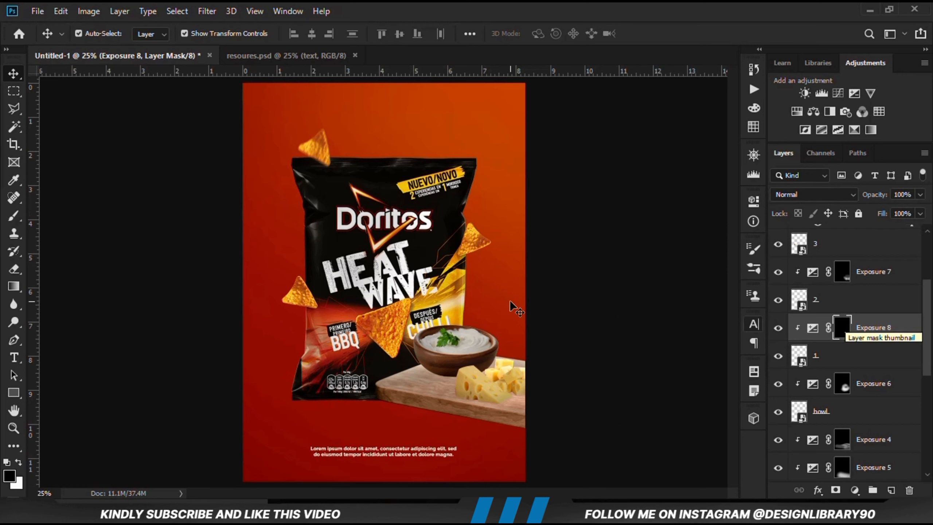
left_click_drag(13, 216, 103, 223)
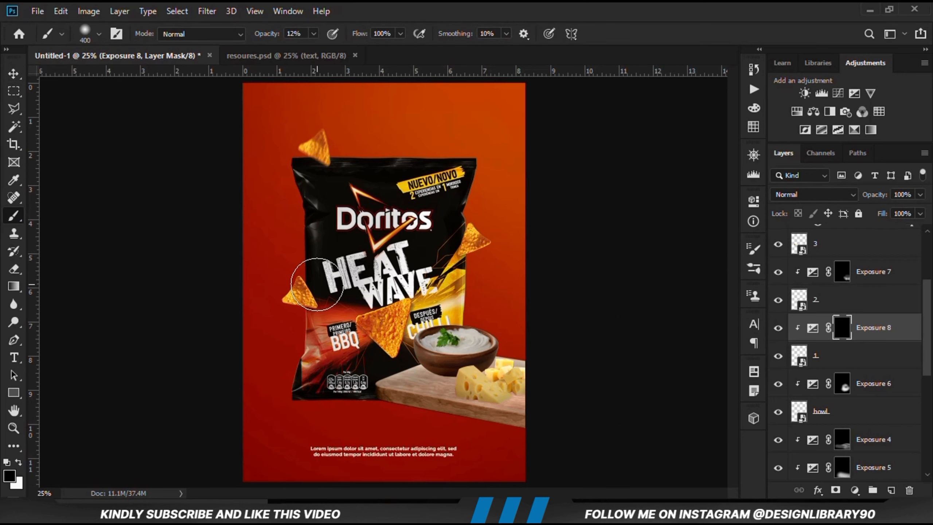
left_click(314, 34)
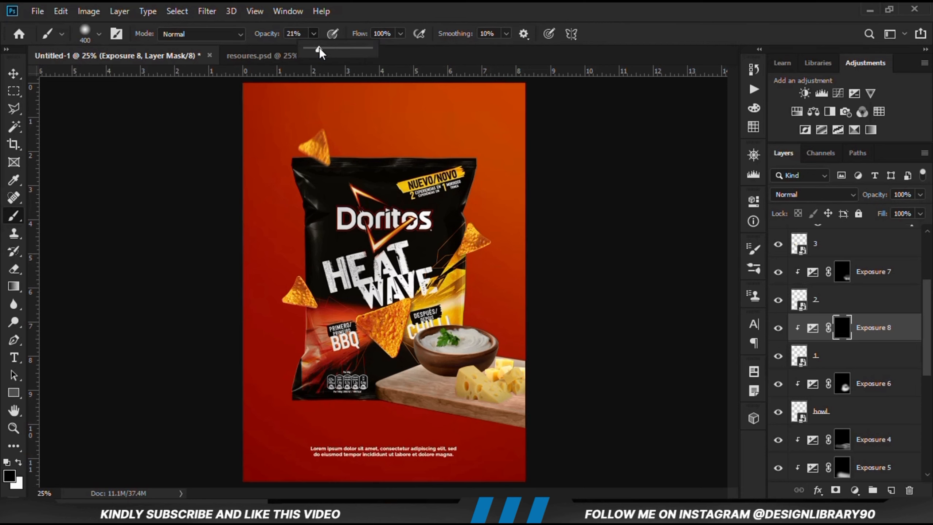
left_click(369, 17)
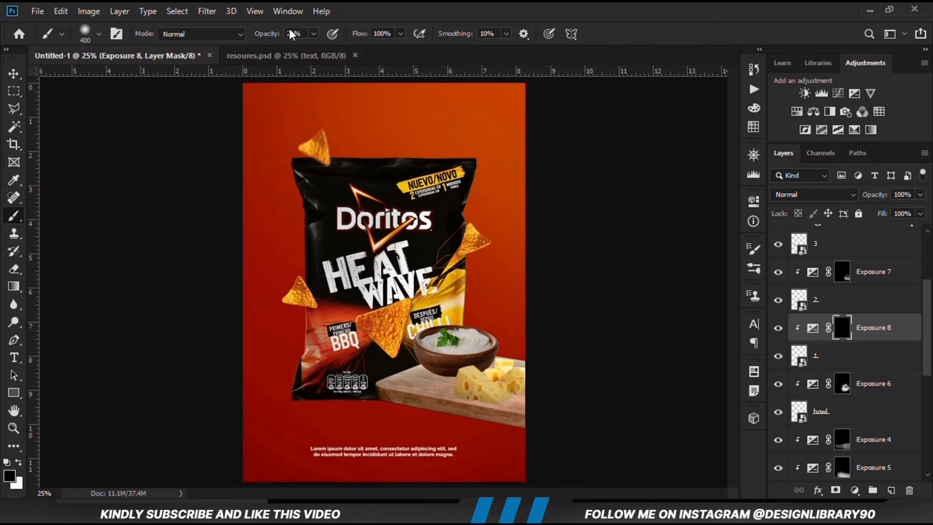
left_click(312, 35)
left_click_drag(311, 47, 310, 46)
left_click(360, 5)
Paint white over the rear cheese on the Exposure 8 mask to shade it, and deselect the layer with the Move tool
mouse_move(447, 367)
left_mouse_down()
mouse_move(485, 377)
mouse_move(467, 367)
mouse_move(516, 404)
mouse_move(539, 388)
left_mouse_up()
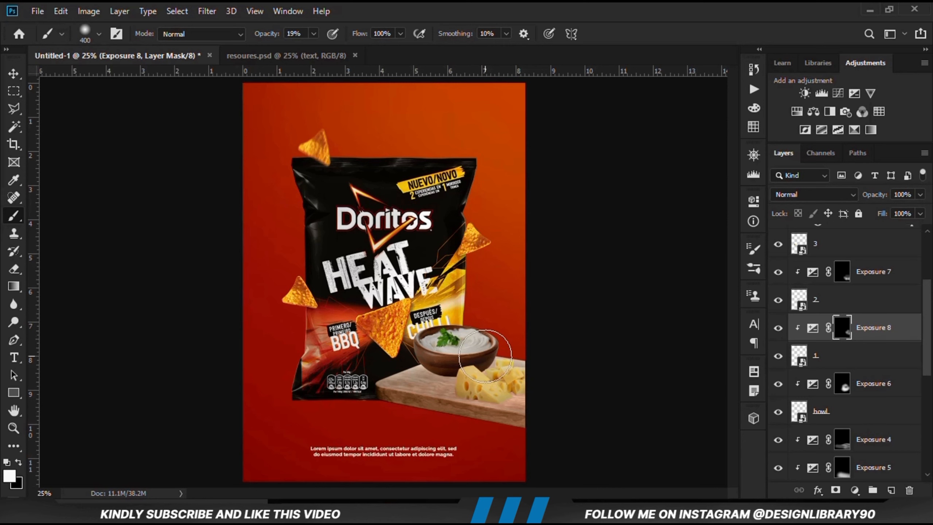
left_click(13, 80)
left_click(161, 336)
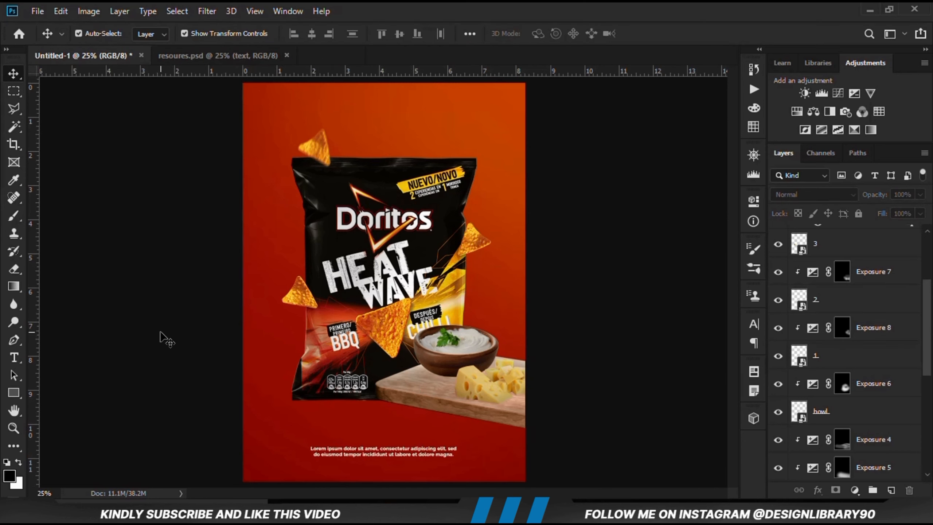
Select the bag's Exposure 3 adjustment and compare the bag with its adjustments hidden and shown
left_click(371, 235)
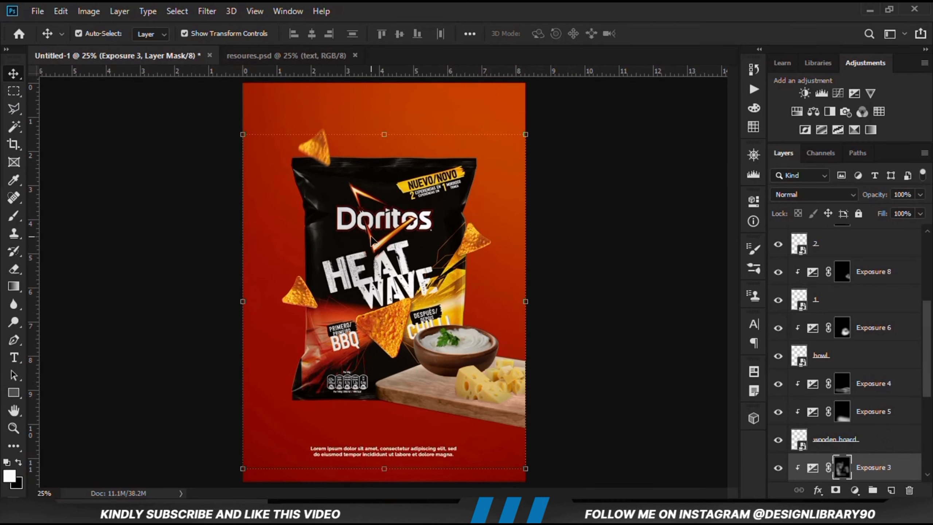
scroll(896, 400, "down", 3)
left_click(779, 384)
left_click(779, 385)
left_click(841, 448)
left_click(779, 439)
left_click(779, 439)
Add a clipped Exposure adjustment directly above Exposure 2 on the bag and set its exposure to +3.11
left_click(873, 413)
left_click(852, 491)
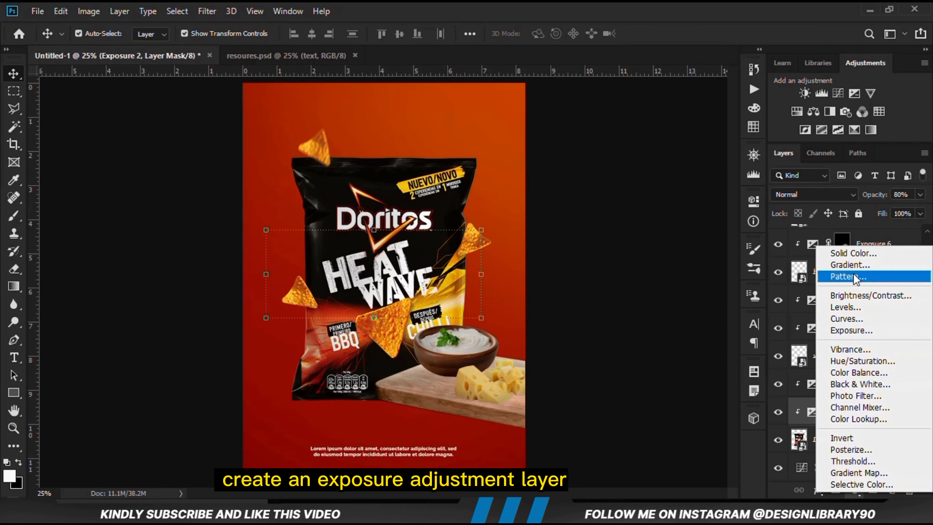
left_click(854, 332)
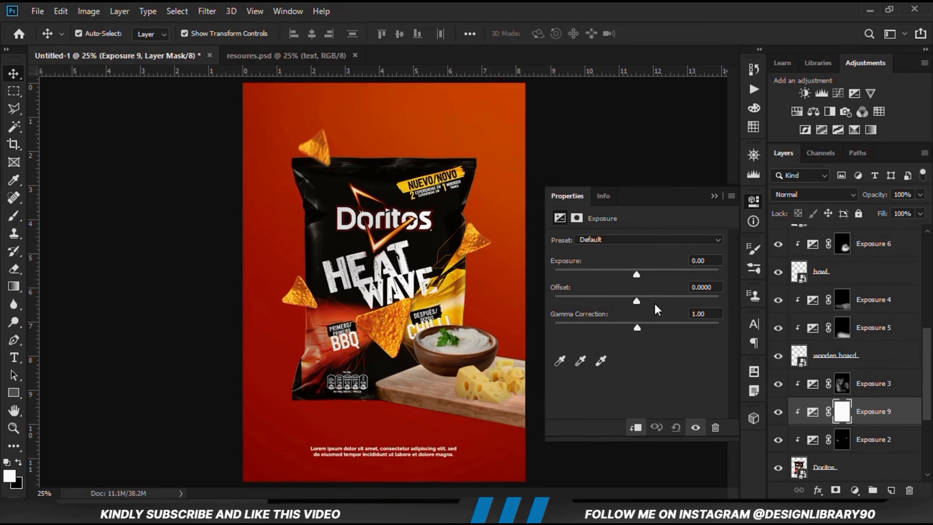
left_click_drag(638, 276, 676, 269)
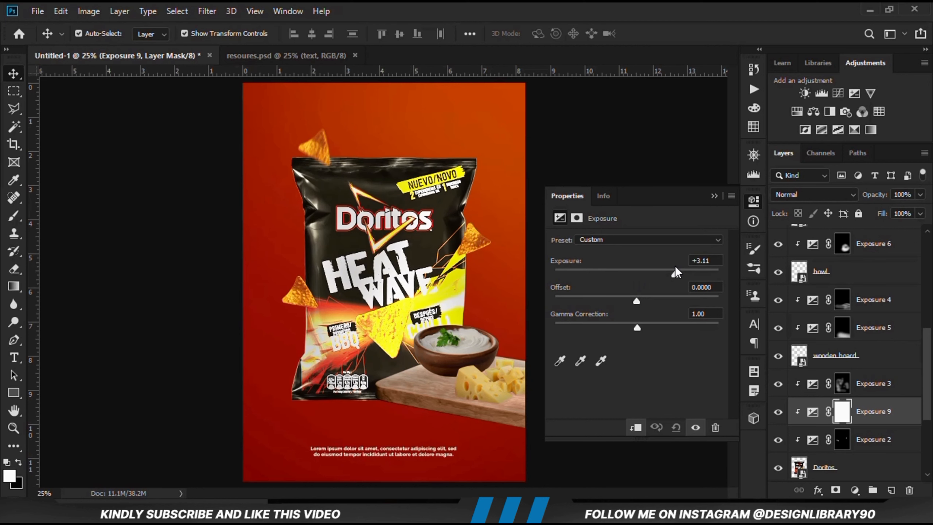
left_click(714, 196)
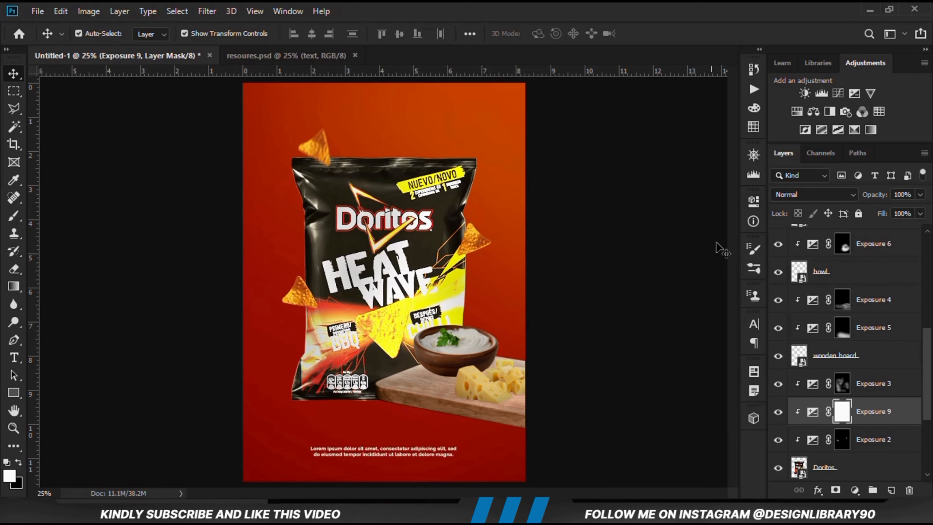
Invert the Exposure 9 mask to black and ready the Brush with white (ffffff) at 17% opacity
left_click(778, 412)
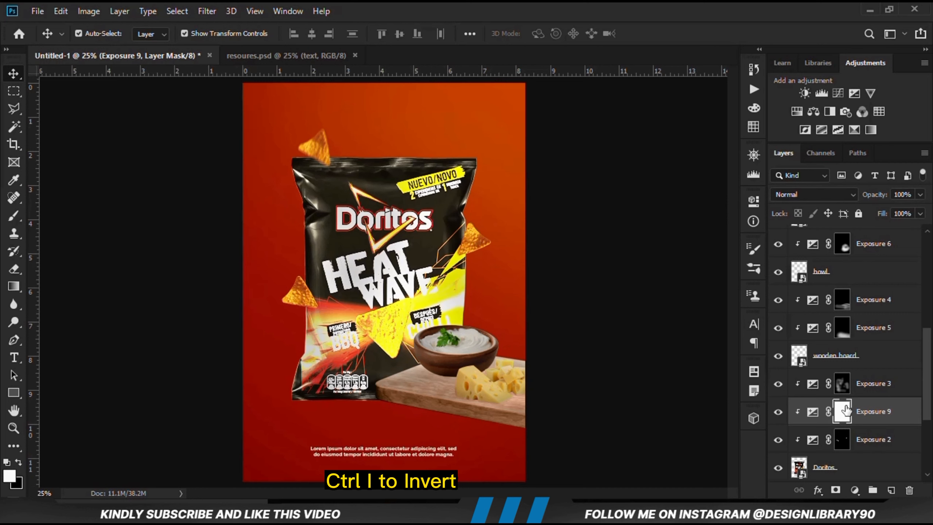
key("ctrl+i")
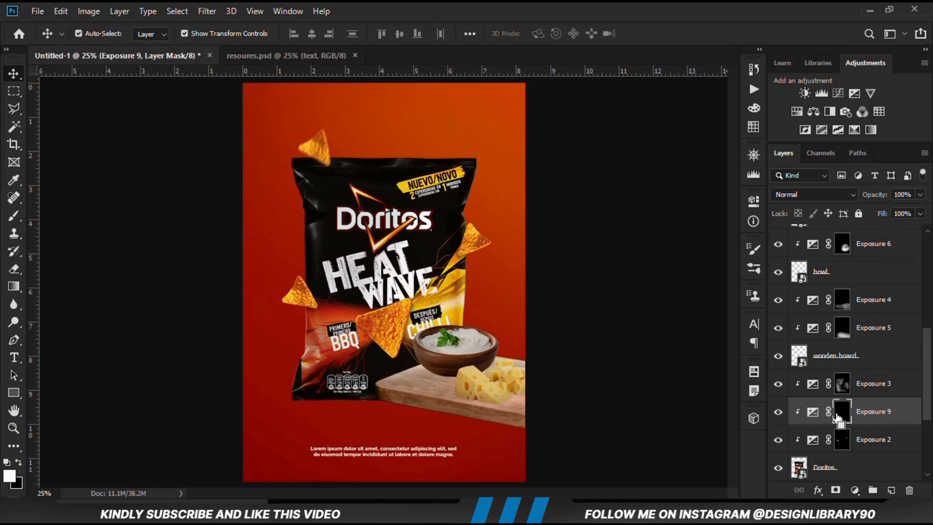
left_click(14, 215)
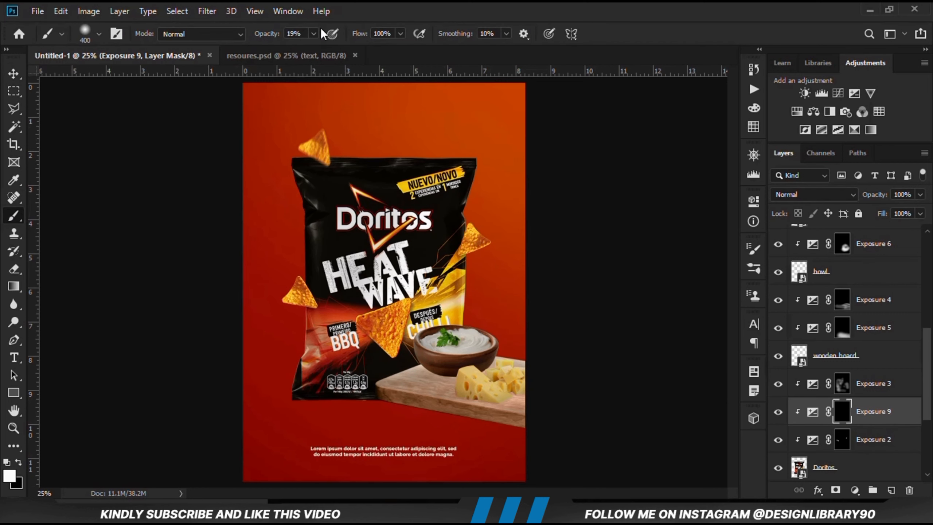
left_click_drag(305, 47, 310, 50)
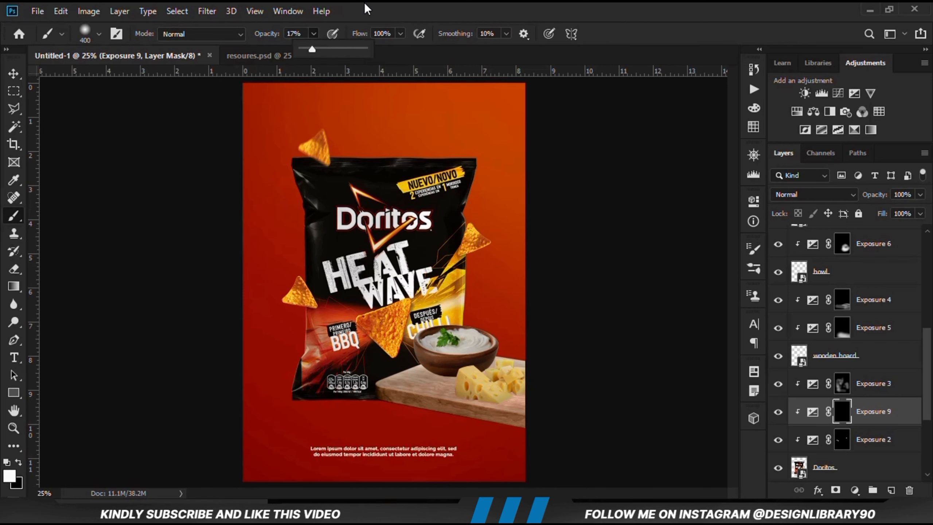
left_click(12, 479)
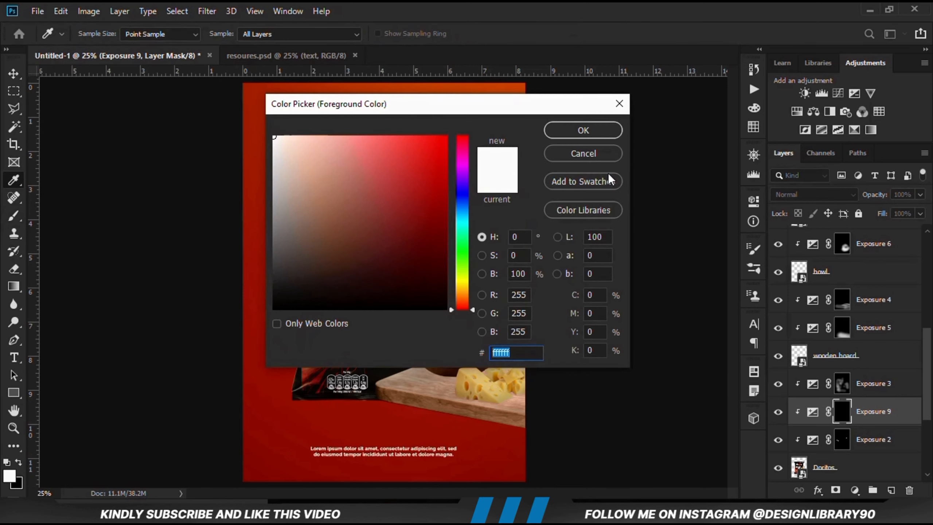
left_click(580, 130)
Brush highlights across the bag's top edge and upper right side on the Exposure 9 mask, comparing with the adjustment hidden
mouse_move(466, 129)
left_mouse_down()
mouse_move(517, 134)
mouse_move(466, 140)
left_mouse_up()
mouse_move(466, 140)
left_mouse_down()
mouse_move(512, 251)
mouse_move(467, 269)
mouse_move(458, 188)
mouse_move(394, 159)
mouse_move(461, 162)
mouse_move(554, 289)
mouse_move(417, 206)
mouse_move(400, 214)
left_mouse_up()
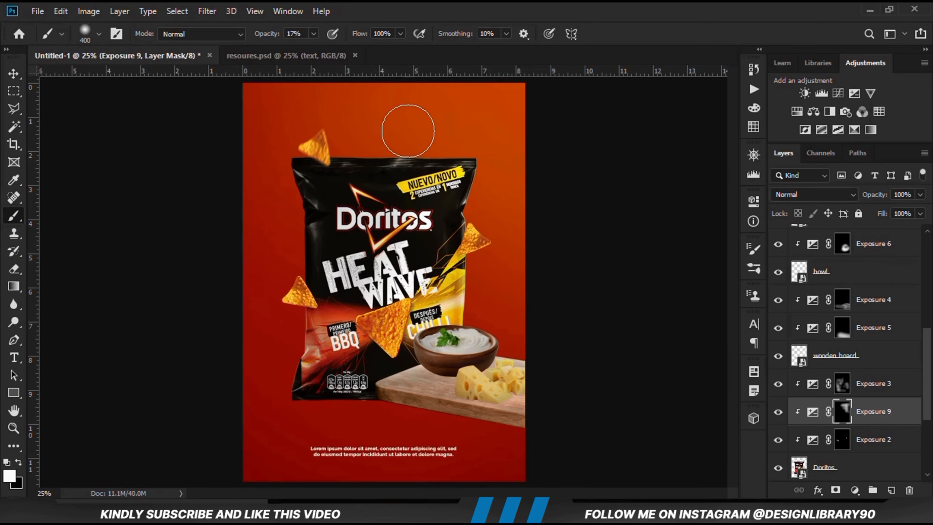
left_click(779, 419)
mouse_move(354, 155)
left_mouse_down()
mouse_move(456, 147)
mouse_move(441, 231)
left_mouse_up()
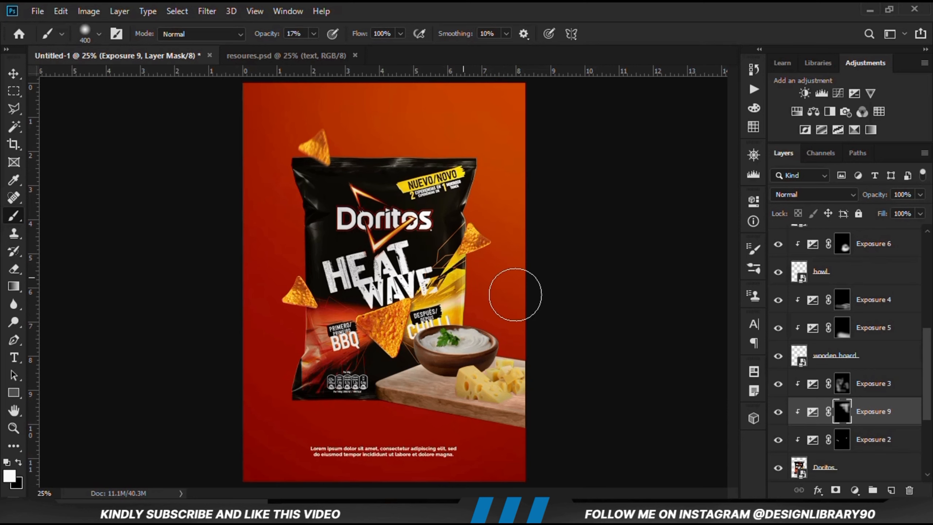
left_click(779, 412)
Add a clipped Solid Color fill above Exposure 9 using the hex code e08522 copied from the Notepad colour list
left_click(854, 490)
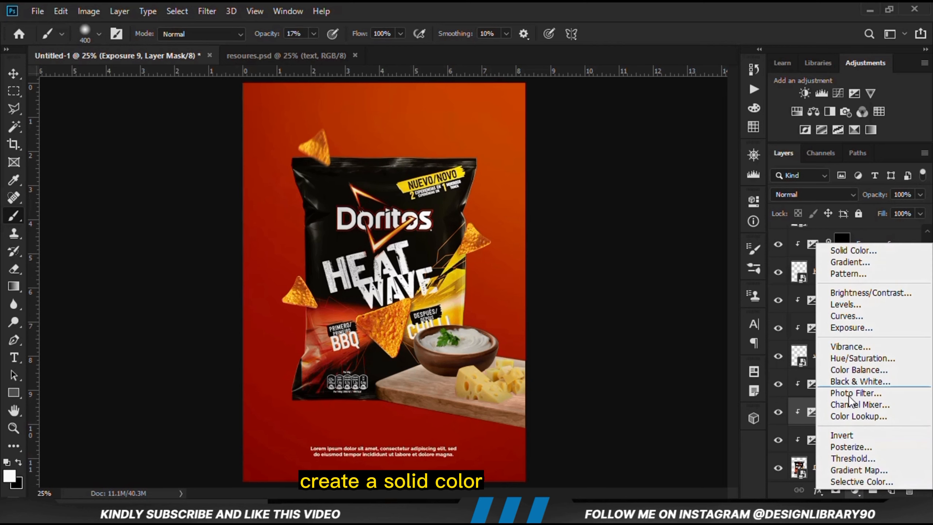
left_click(857, 250)
key("alt+Tab")
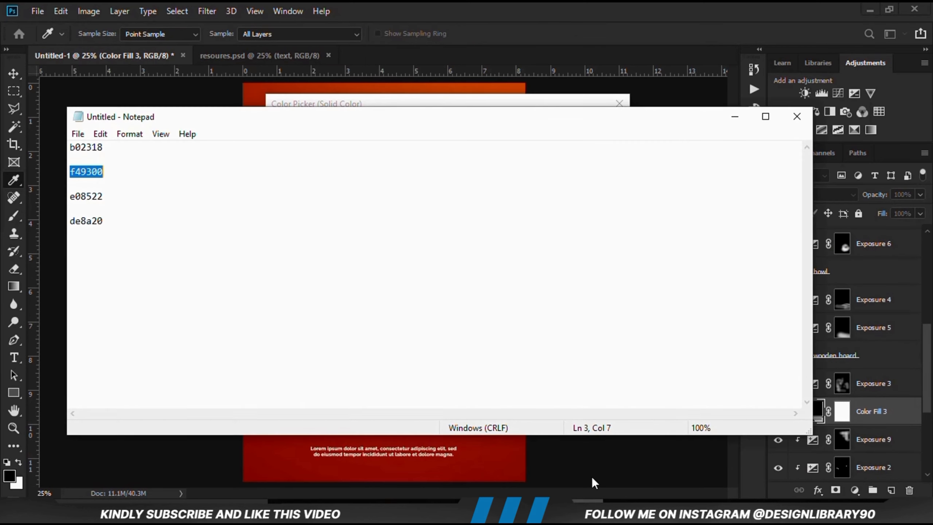
double_click(119, 197)
right_click(85, 196)
left_click(119, 240)
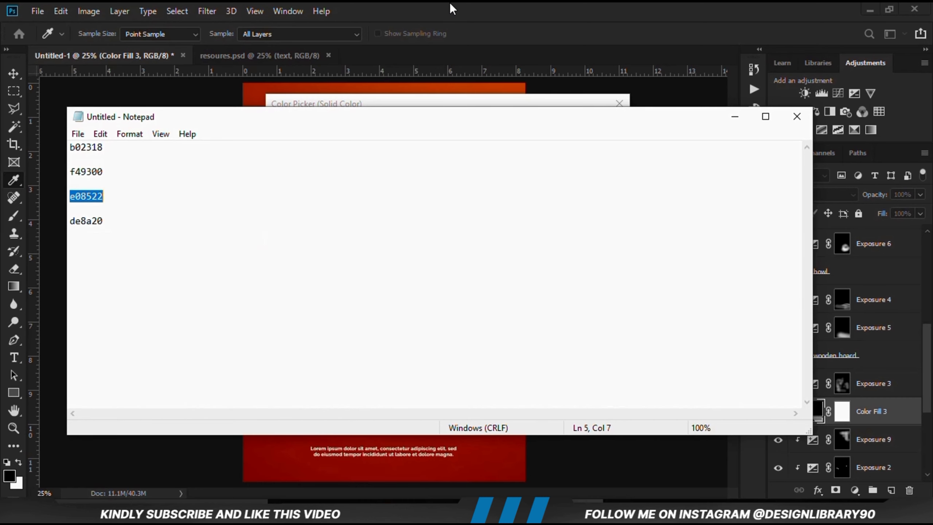
left_click(453, 9)
right_click(514, 354)
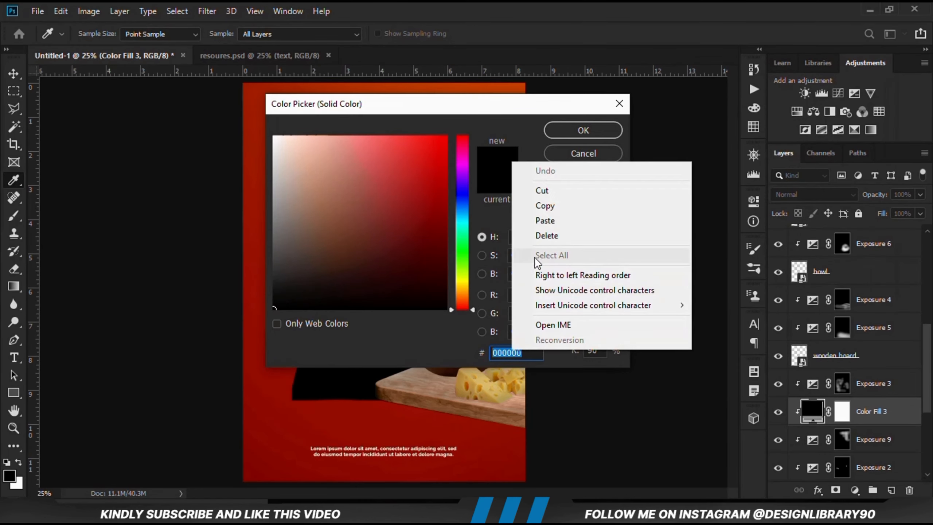
left_click(553, 221)
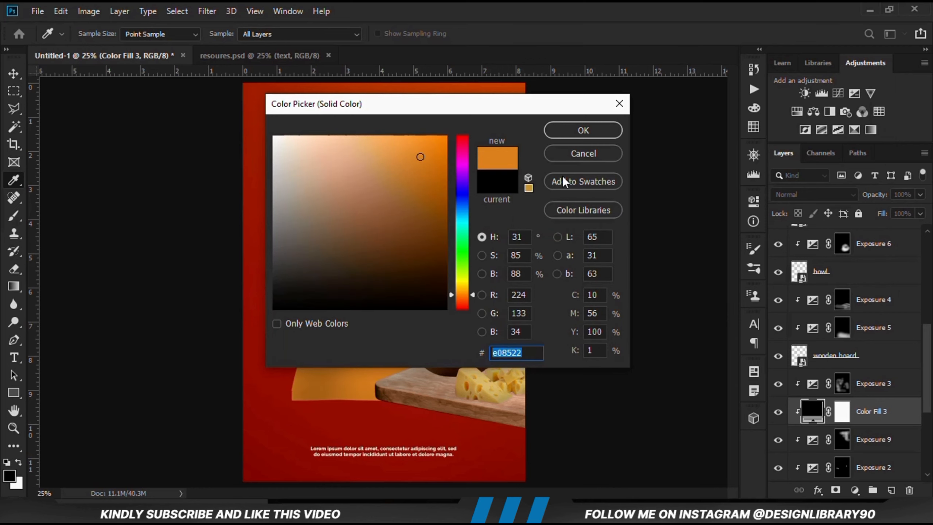
left_click(568, 134)
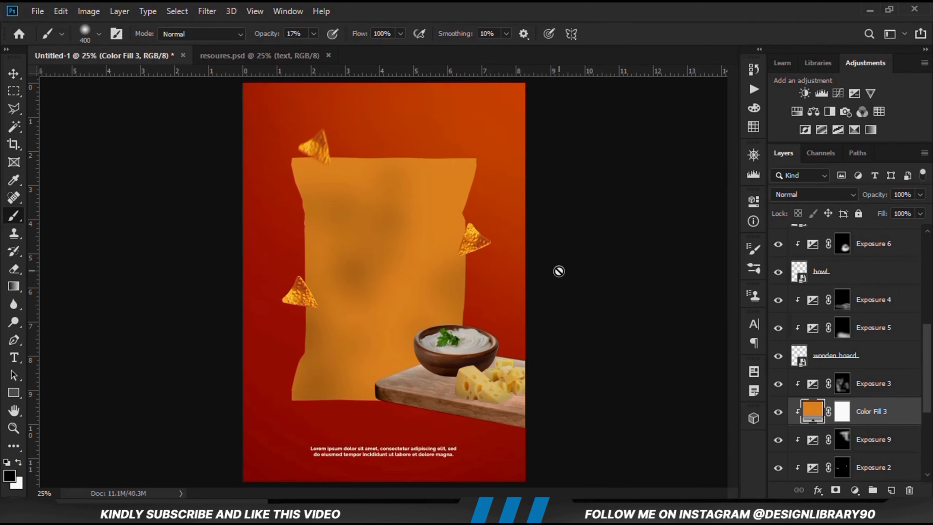
Set the orange fill layer's blend mode to Linear Dodge (Add) and compare the bag with the fill hidden
right_click(18, 76)
left_click(89, 75)
left_click(777, 410)
left_click(777, 411)
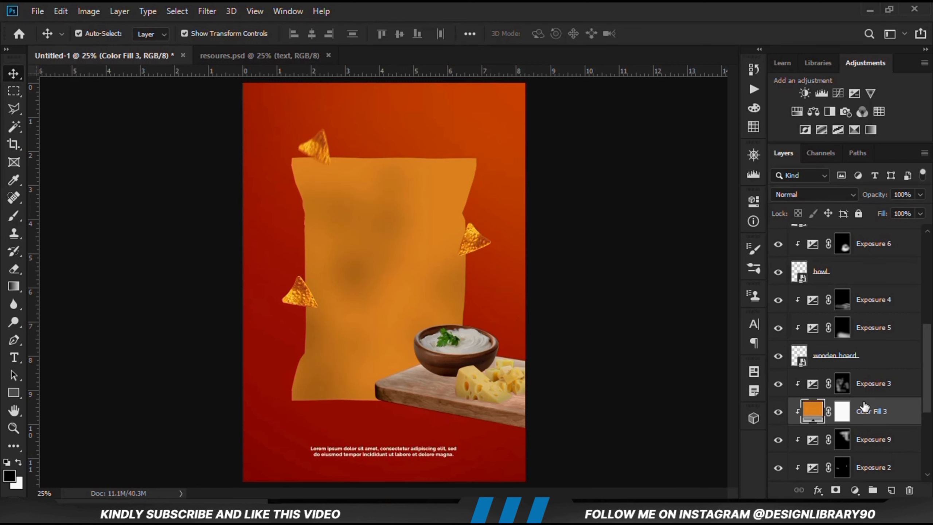
left_click(815, 195)
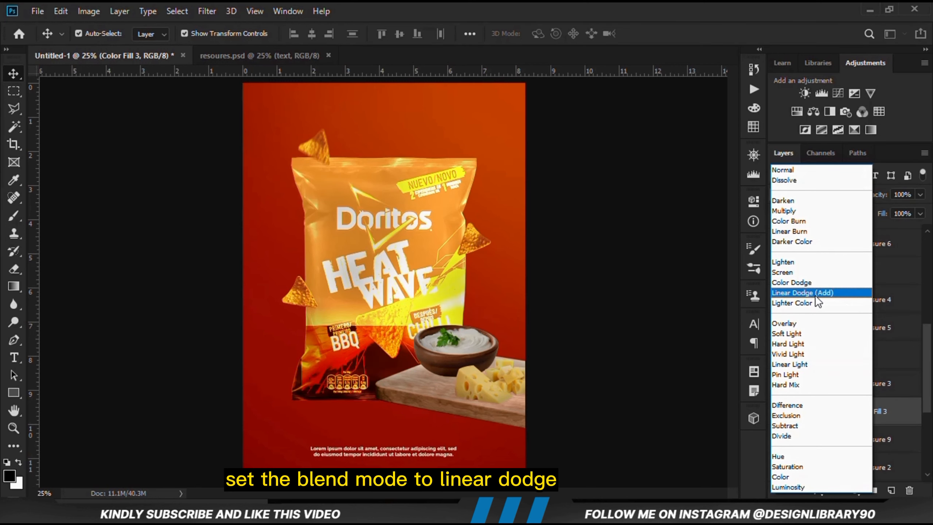
left_click(815, 296)
left_click(778, 411)
left_click(778, 411)
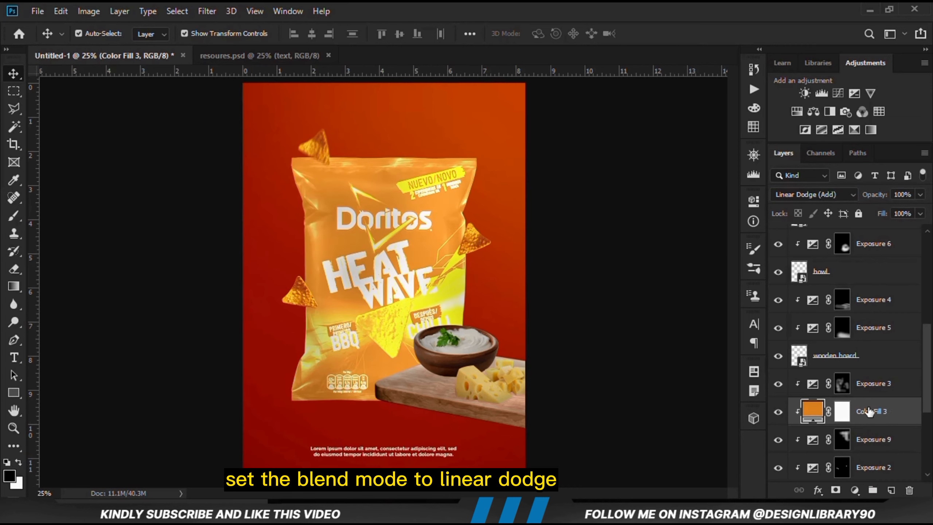
In the orange fill's Blending Options, split the Underlying Layer black Blend If slider to 10 / 31, and compare the result
right_click(884, 410)
left_click(768, 22)
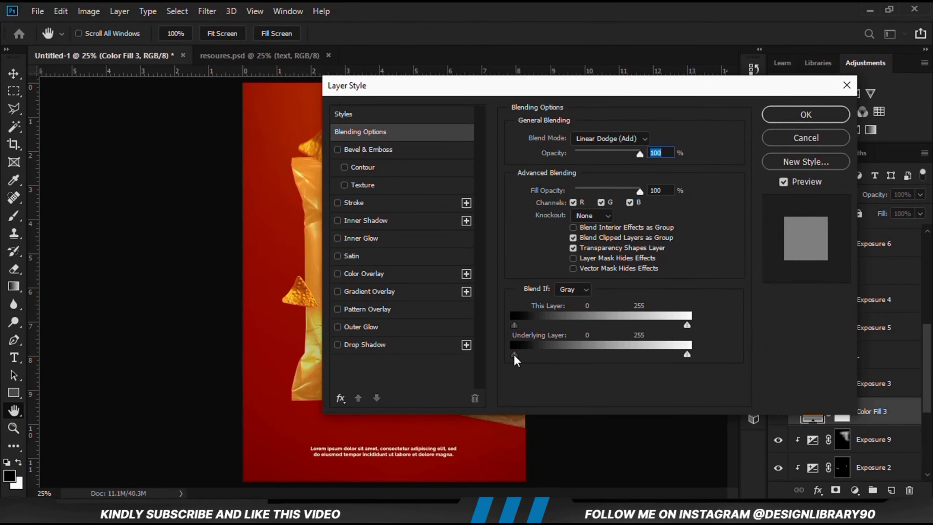
left_click_drag(518, 354, 535, 353)
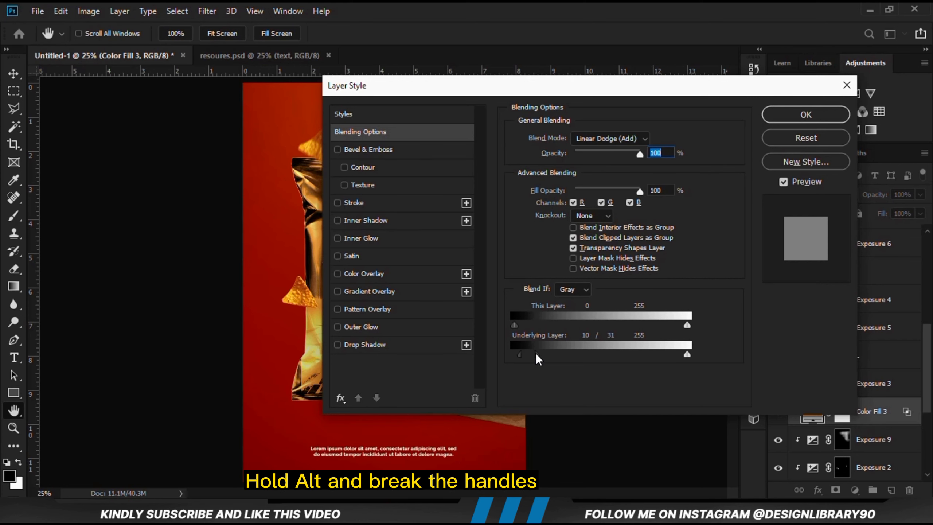
left_click(781, 117)
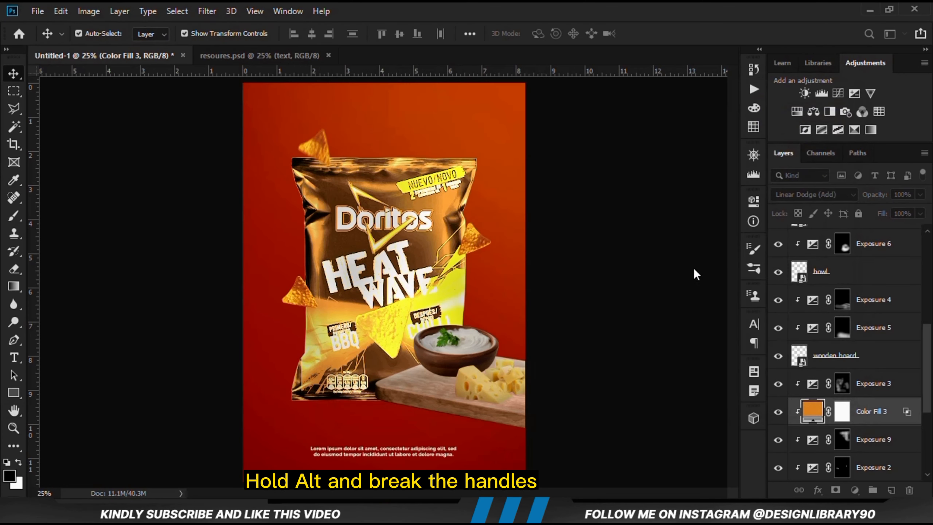
left_click(778, 412)
left_click(778, 411)
Invert the Color Fill 3 mask to black and activate the Brush with white for painting on it
left_click(842, 411)
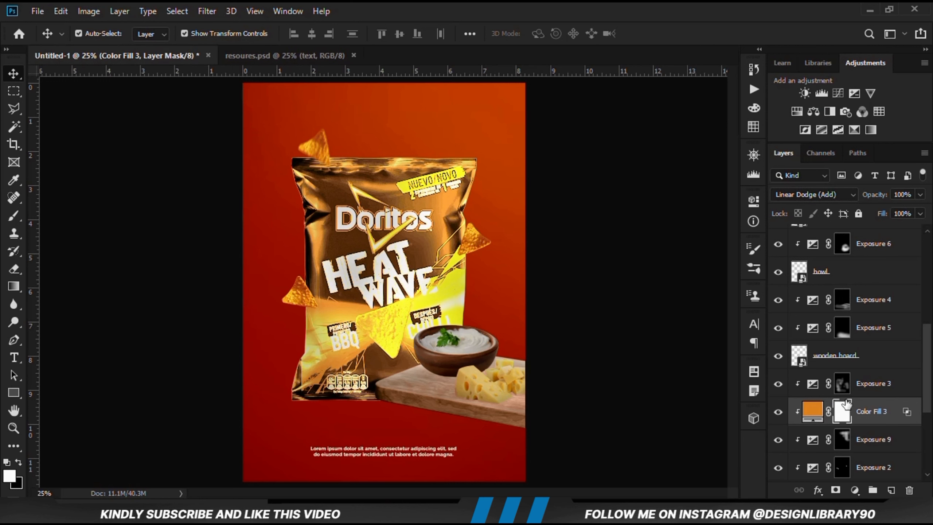
key("ctrl+i")
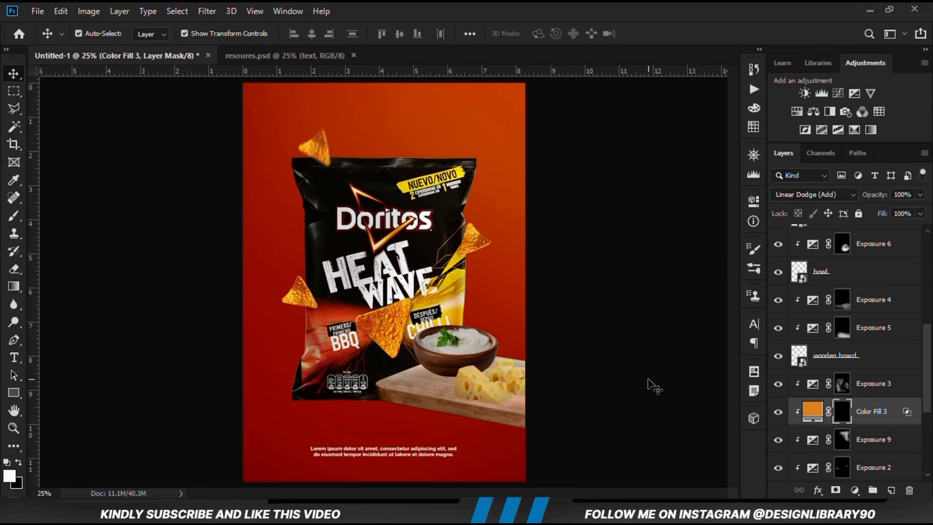
left_click(23, 220)
left_click(84, 211)
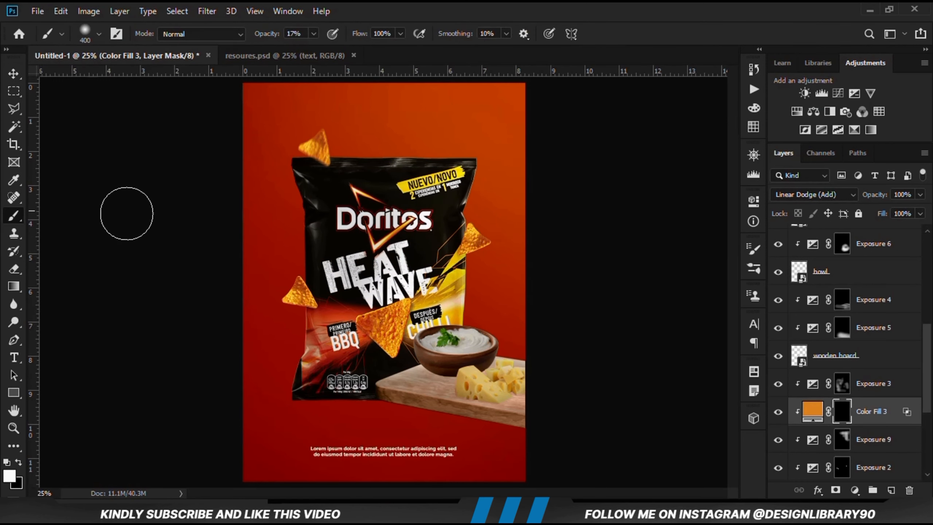
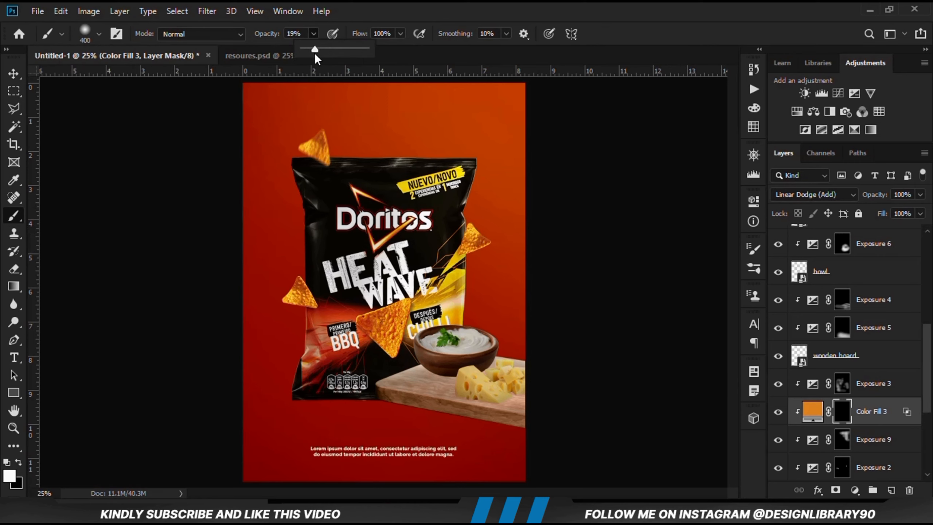
Paint white at 19% brush opacity on the Color Fill 3 mask to bring the orange glow onto the bag's upper part and right side
left_click(408, 4)
left_click(9, 475)
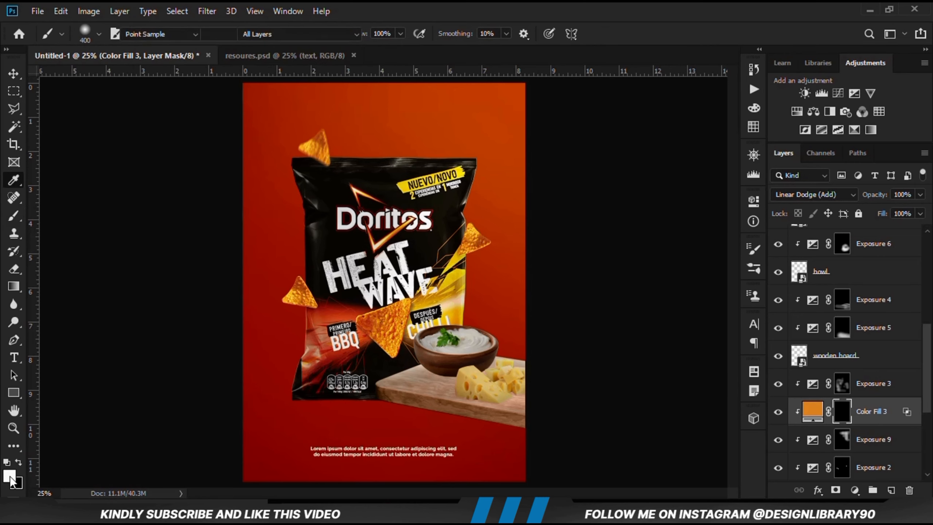
left_click(567, 130)
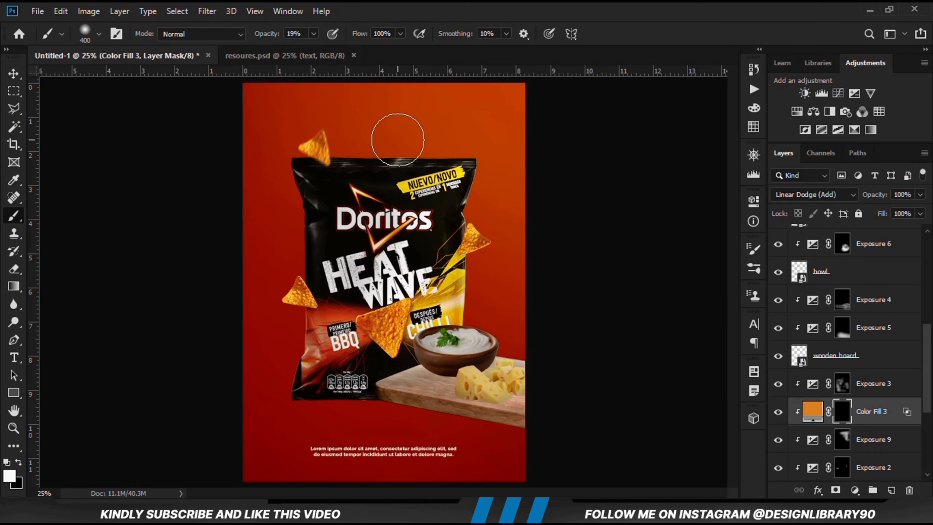
mouse_move(505, 144)
left_mouse_down()
mouse_move(468, 142)
mouse_move(514, 290)
mouse_move(466, 276)
mouse_move(444, 285)
left_mouse_up()
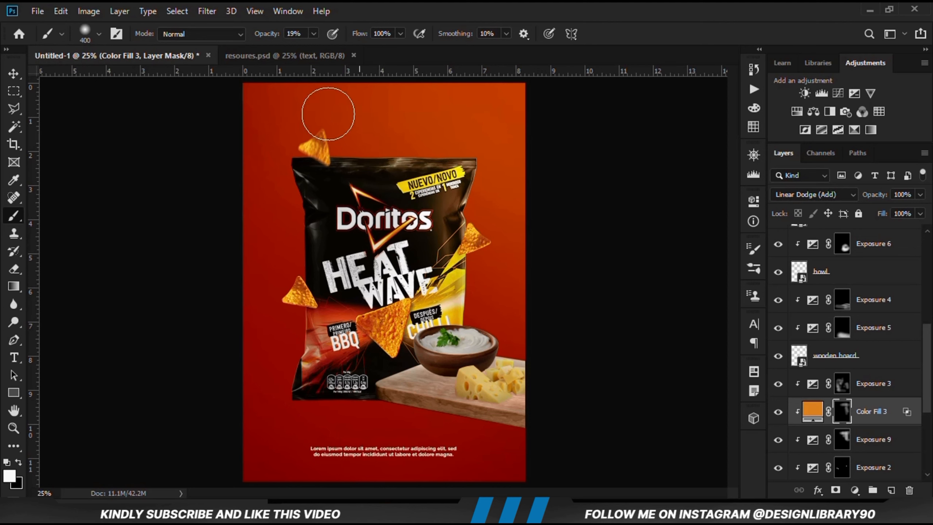
Extend the orange glow along the bag's right side and top edge using a 600 px brush at 10% opacity
left_click(417, 3)
key("bracketright")
key("bracketright")
left_click_drag(500, 166, 515, 317)
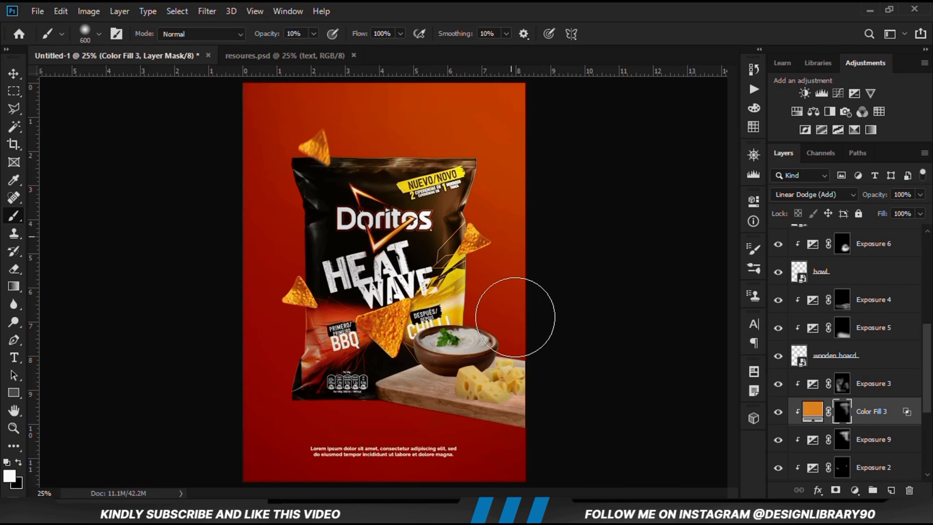
left_click_drag(483, 247, 491, 286)
mouse_move(489, 139)
left_mouse_down()
mouse_move(415, 127)
mouse_move(375, 141)
left_mouse_up()
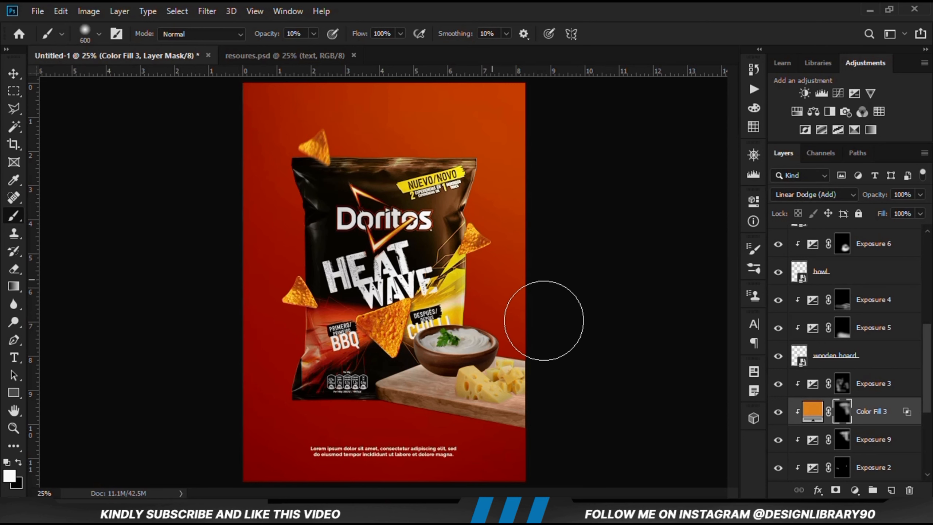
Compare the bag with the Color Fill 3 glow hidden and shown, then view the whole poster with no layer selected
left_click(778, 412)
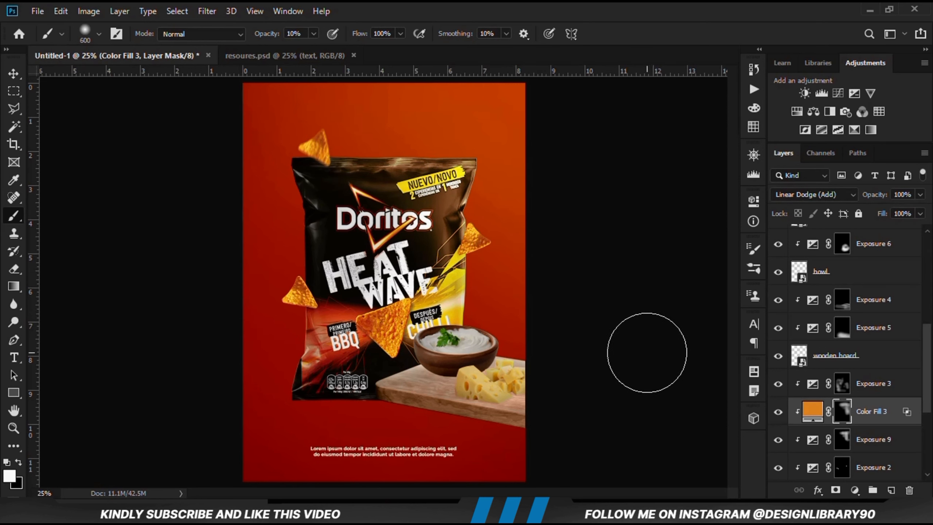
left_click(14, 74)
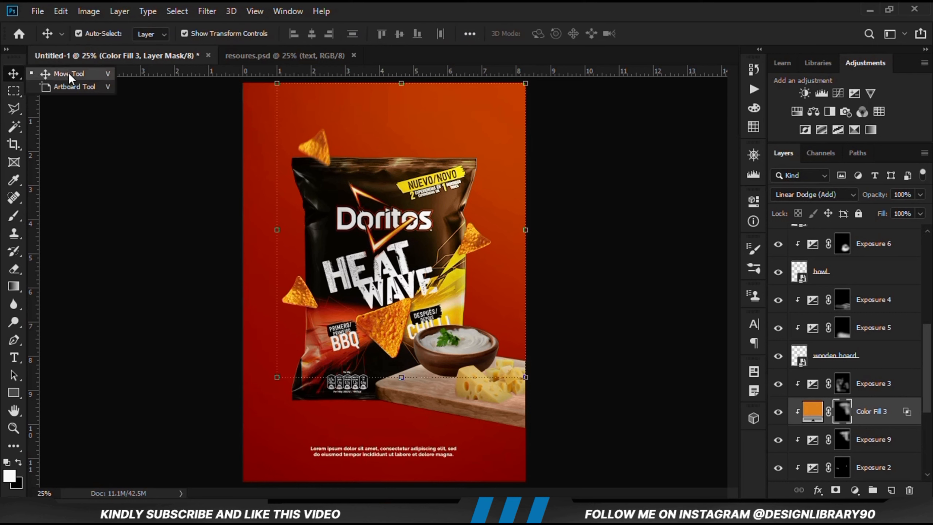
left_click(779, 422)
left_click(778, 422)
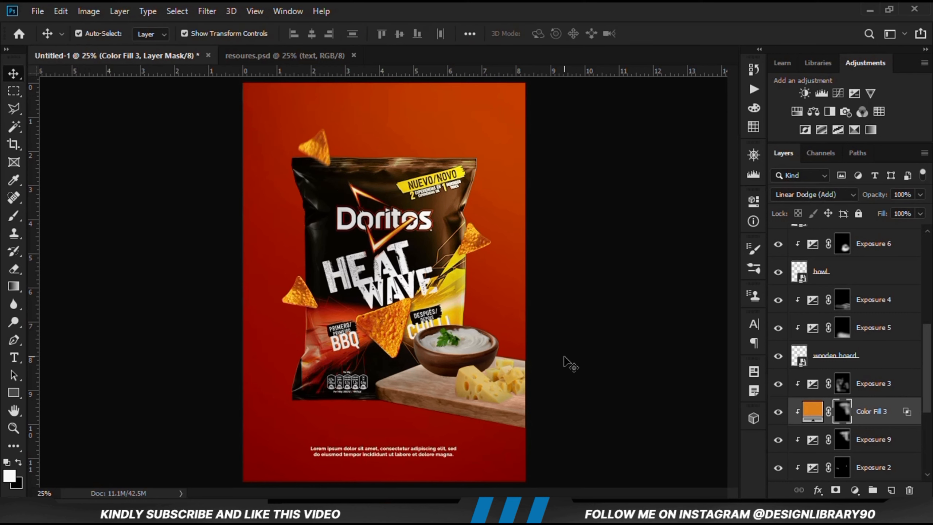
left_click(564, 356)
key("ctrl+0")
key("ctrl+minus")
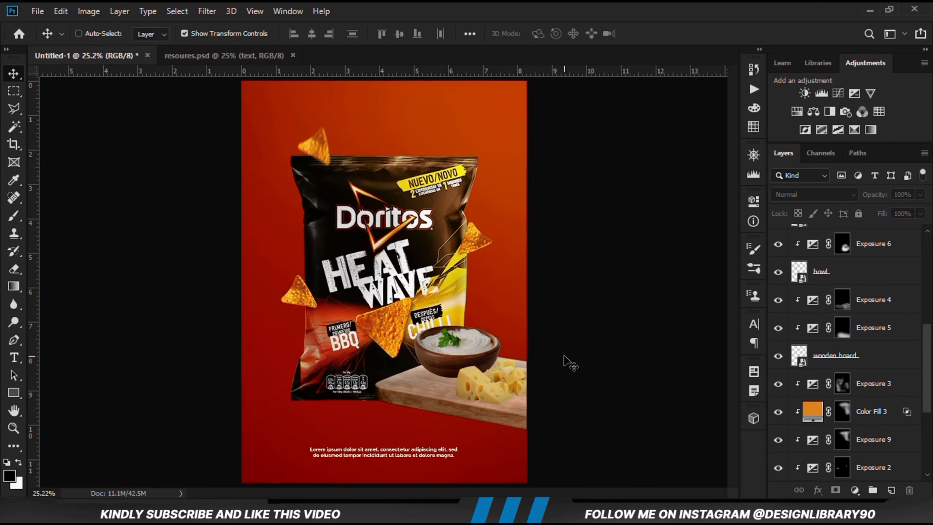
Select the board's Exposure 4 layer and check the board's shading by toggling Exposure 4 and the wooden board layer
left_click(411, 395)
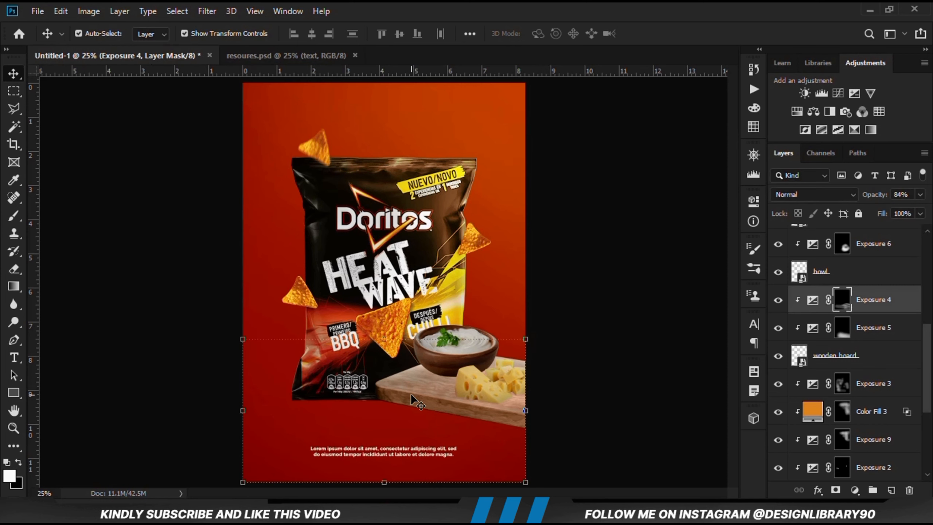
left_click(777, 300)
left_click(778, 300)
left_click(778, 300)
left_click(778, 355)
left_click(778, 356)
left_click(777, 300)
left_click(778, 300)
Add an Exposure adjustment clipped above Exposure 4 with Exposure set to -3.22, and compare the board with it hidden
left_click(854, 491)
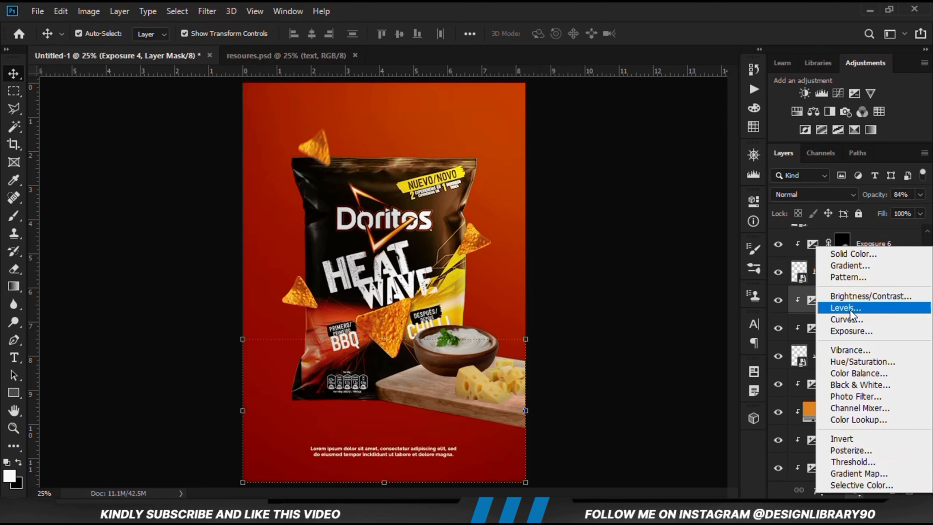
left_click(856, 333)
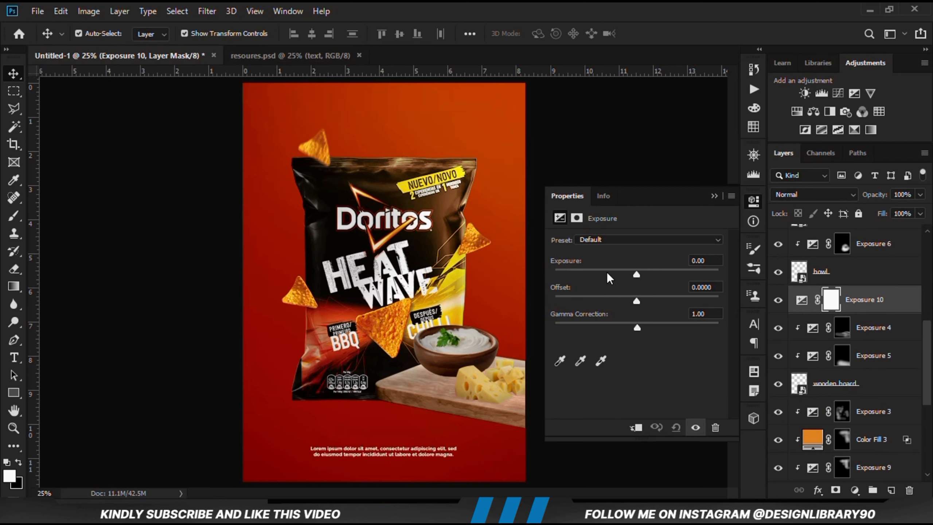
left_click_drag(607, 272, 596, 268)
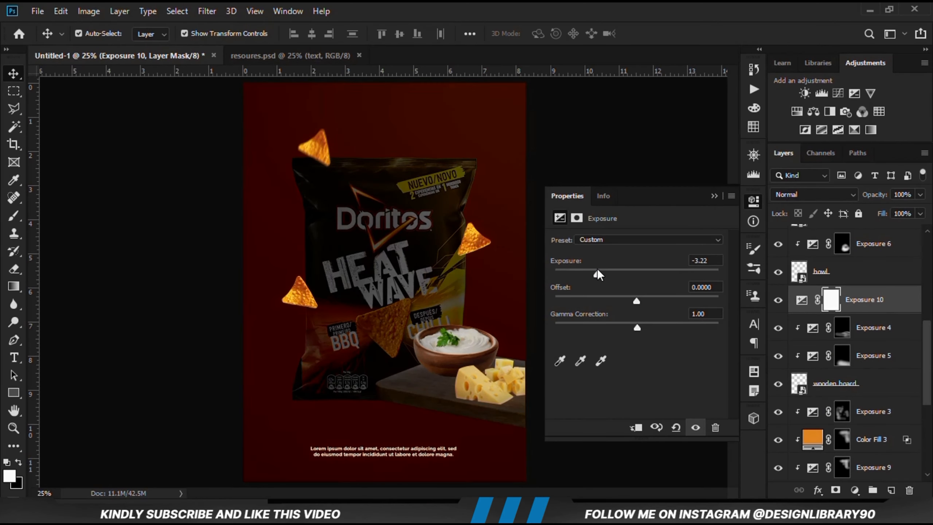
left_click(636, 427)
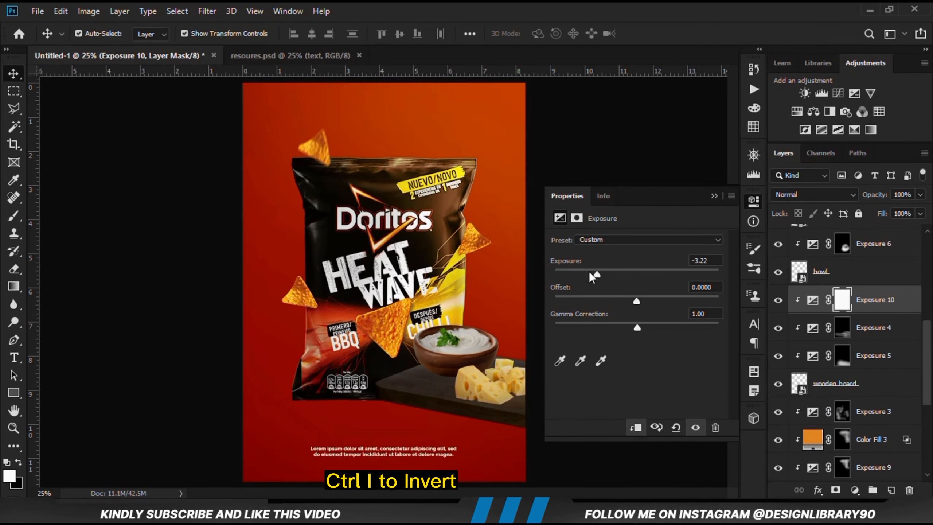
left_click(714, 195)
left_click(778, 300)
left_click(779, 300)
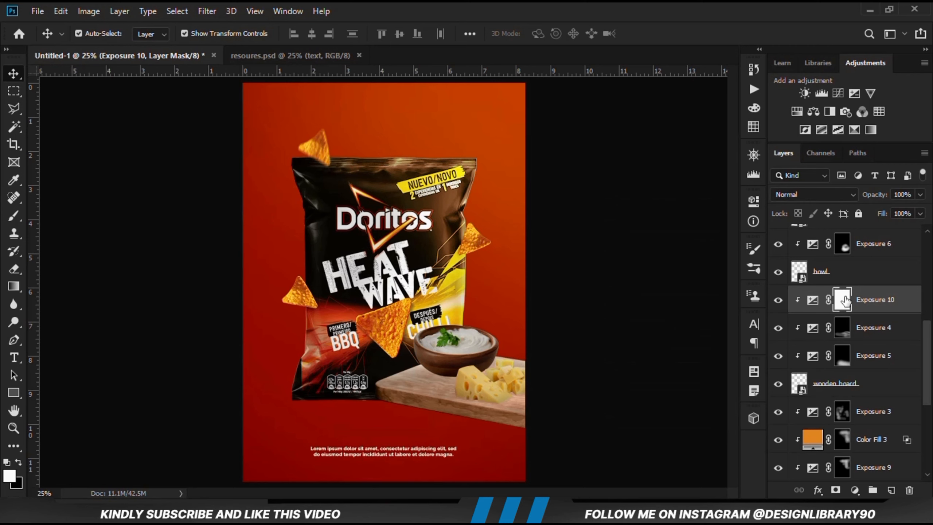
Invert the Exposure 10 mask to black and set the Brush to 21% opacity for painting on it
key("ctrl+i")
left_click(14, 216)
left_click(55, 215)
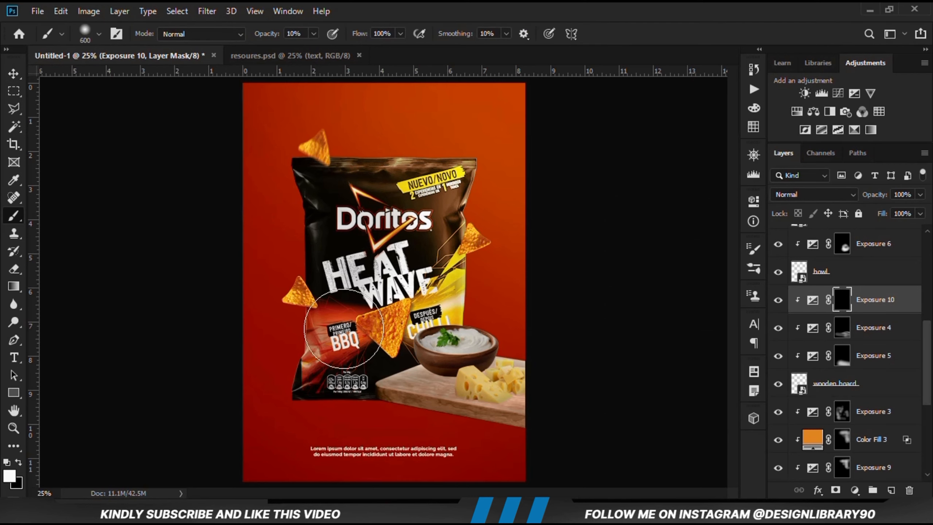
left_click(314, 33)
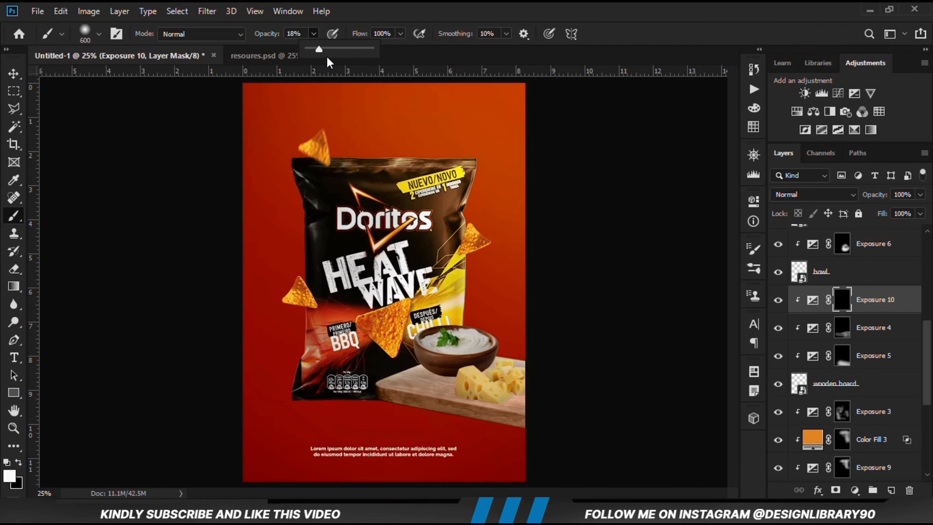
left_click(399, 4)
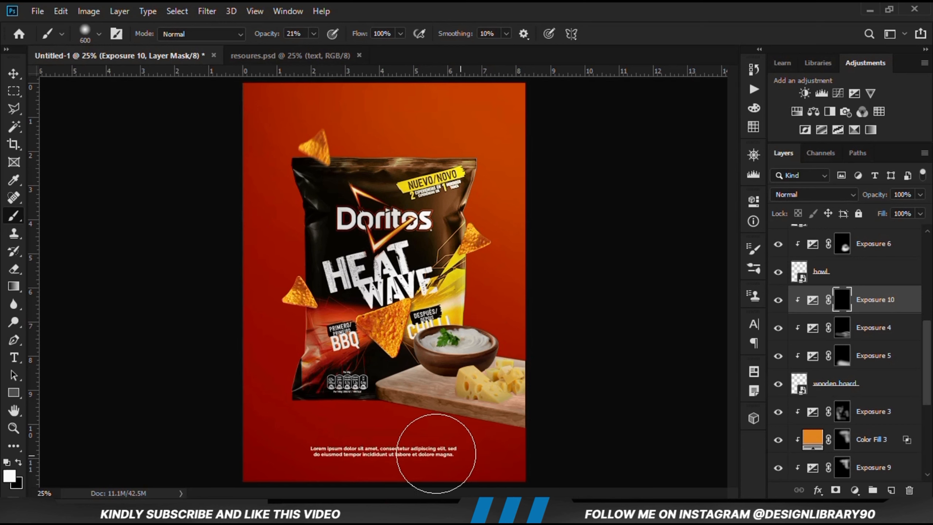
Paint white on the Exposure 10 mask along the board's lower edge, reducing the brush to 300 px, and compare the shading
left_click_drag(444, 451, 381, 448)
key("bracketleft")
key("bracketleft")
key("bracketleft")
mouse_move(491, 426)
left_mouse_down()
mouse_move(388, 409)
mouse_move(541, 436)
left_mouse_up()
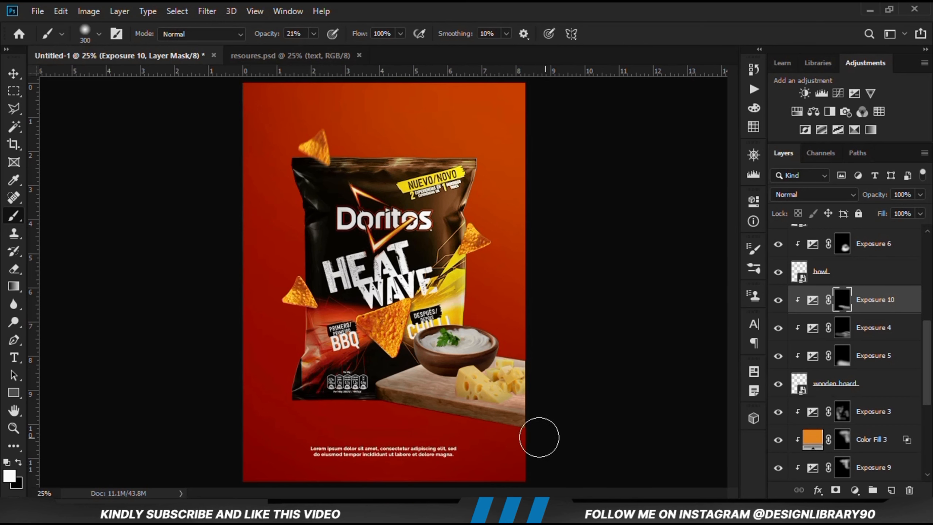
left_click(775, 300)
left_click(774, 299)
Identify the bowl layer by toggling its visibility and add a new empty layer beneath it, directly above Exposure 10
key("v")
left_click(492, 359)
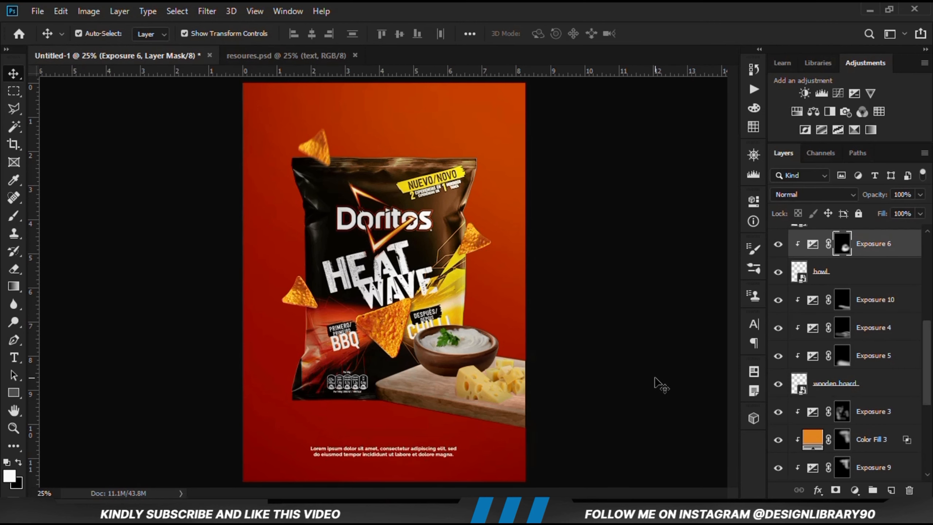
left_click(825, 277)
left_click(778, 272)
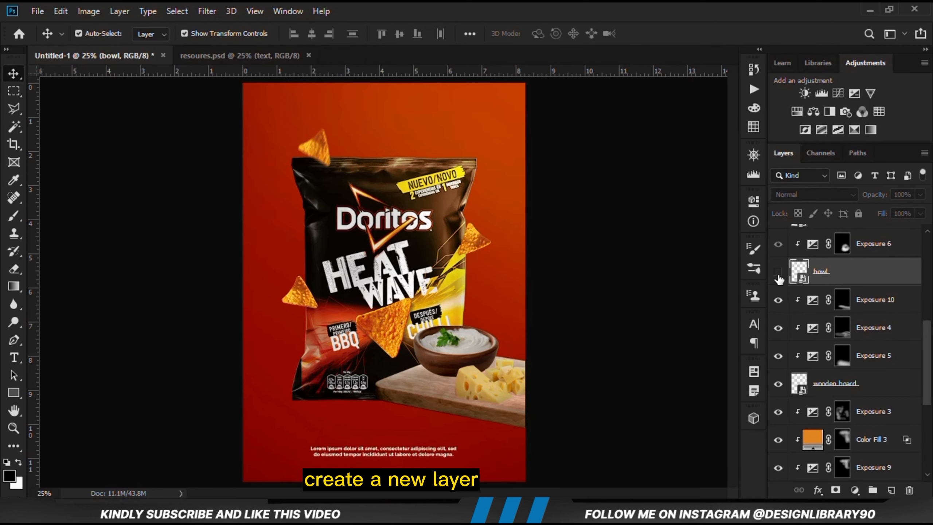
left_click(778, 273)
left_click(866, 304)
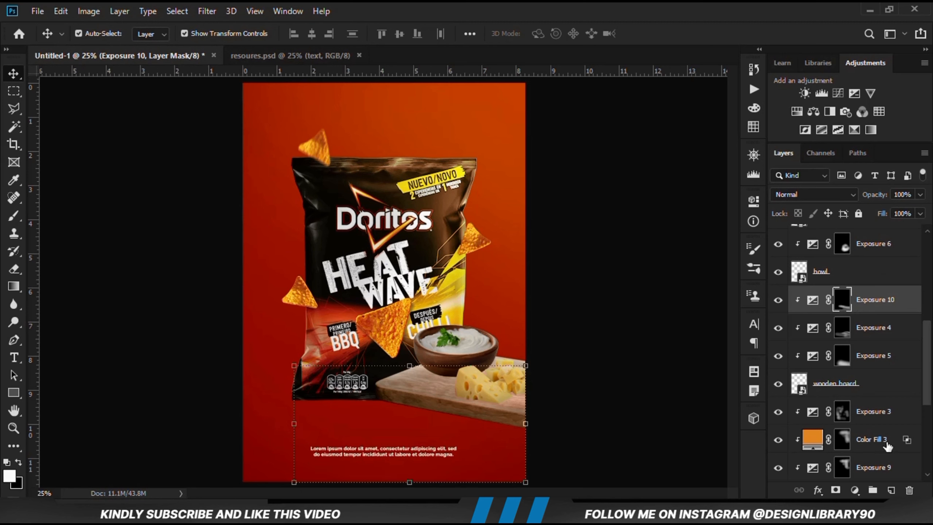
left_click(891, 489)
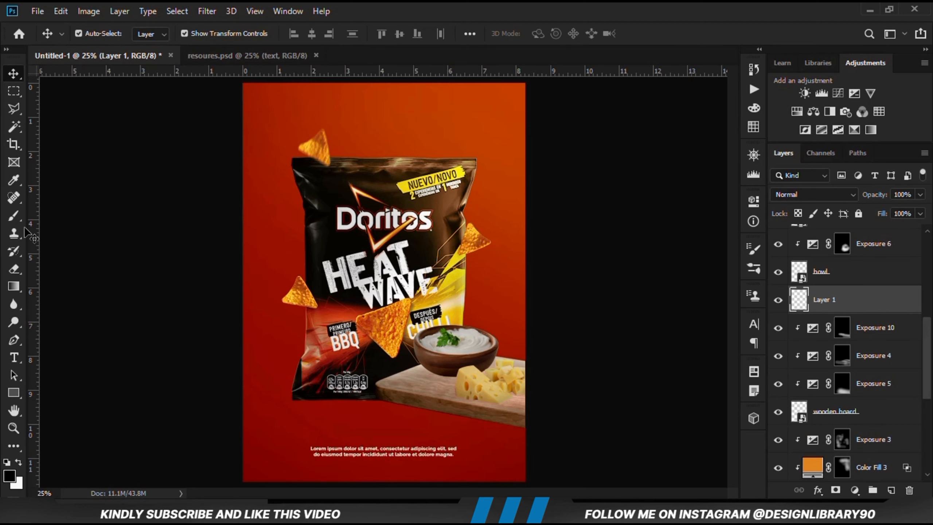
Flatten the soft brush tip into a thin horizontal ellipse and set the brush opacity to 100%
right_click(13, 216)
left_click(73, 218)
right_click(369, 341)
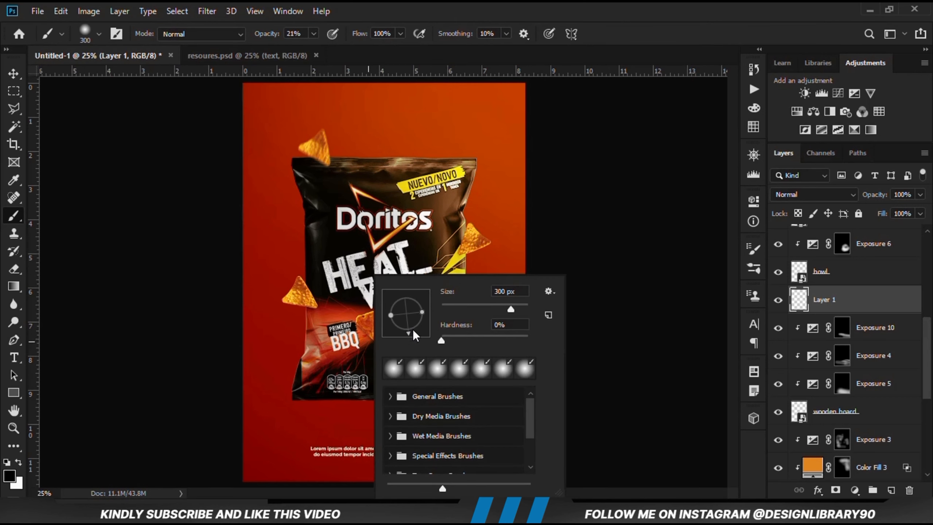
left_click_drag(408, 330, 408, 312)
left_click(407, 2)
left_click(313, 34)
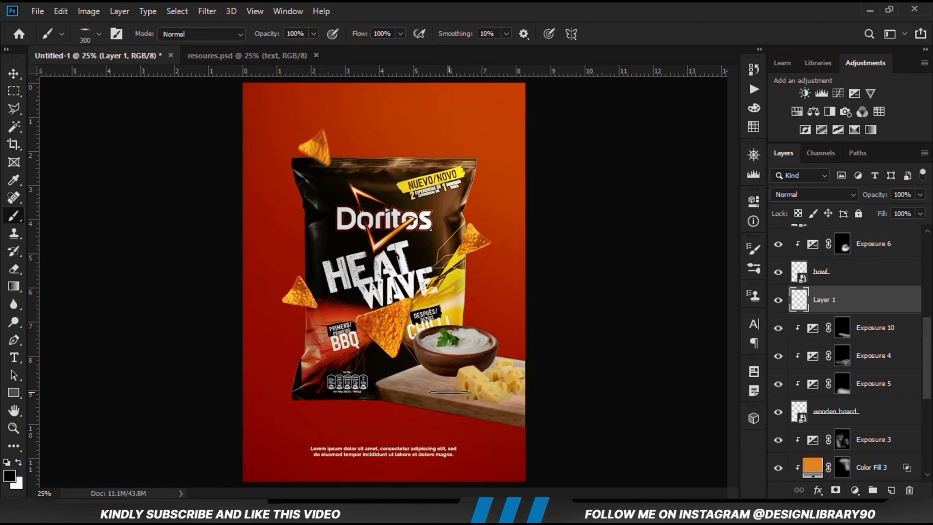
Paint a flat black contact shadow beneath the bowl on Layer 1 using the flattened brush at 500 px
key("bracketright")
key("bracketright")
key("bracketright")
left_click(9, 475)
left_click(568, 133)
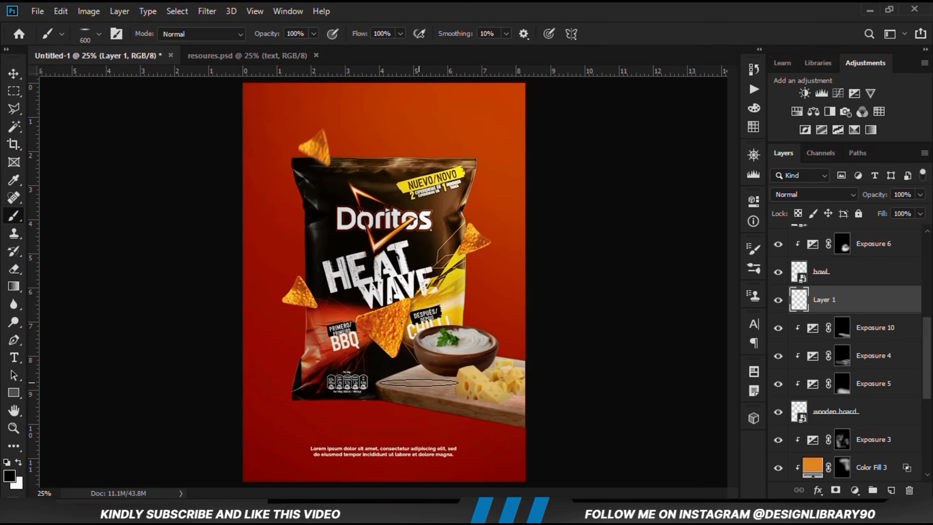
key("bracketleft")
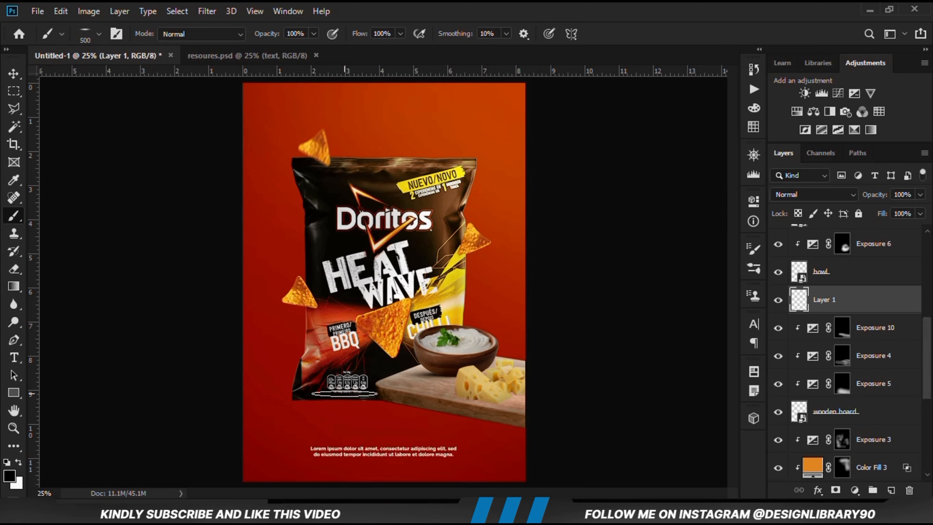
Rotate the bowl shadow on Layer 1 slightly with Free Transform, and compare the board with the shadow hidden
left_click(15, 76)
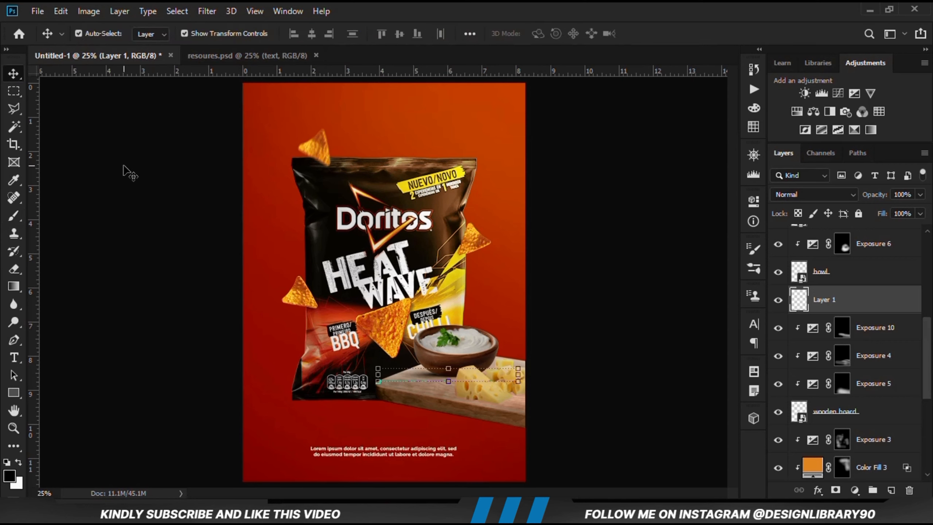
left_click(124, 167)
left_click(778, 302)
left_click(812, 302)
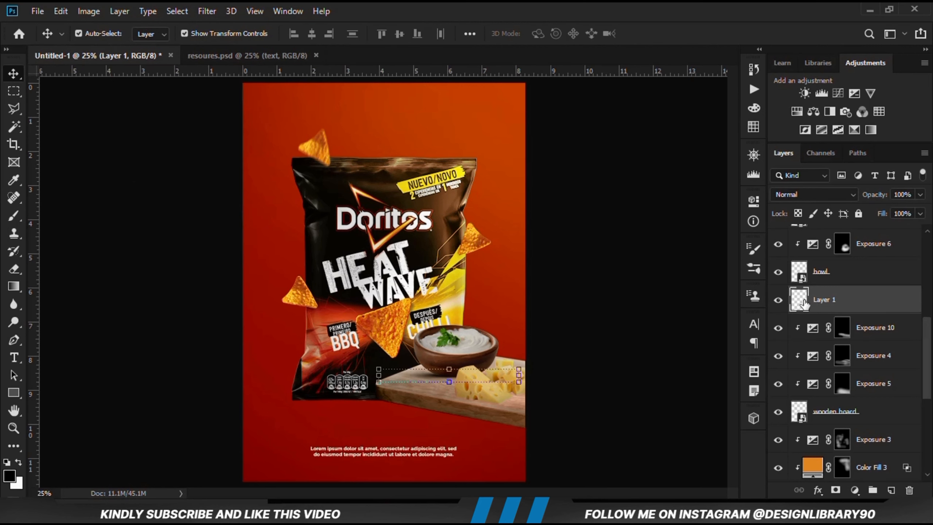
key("ctrl+t")
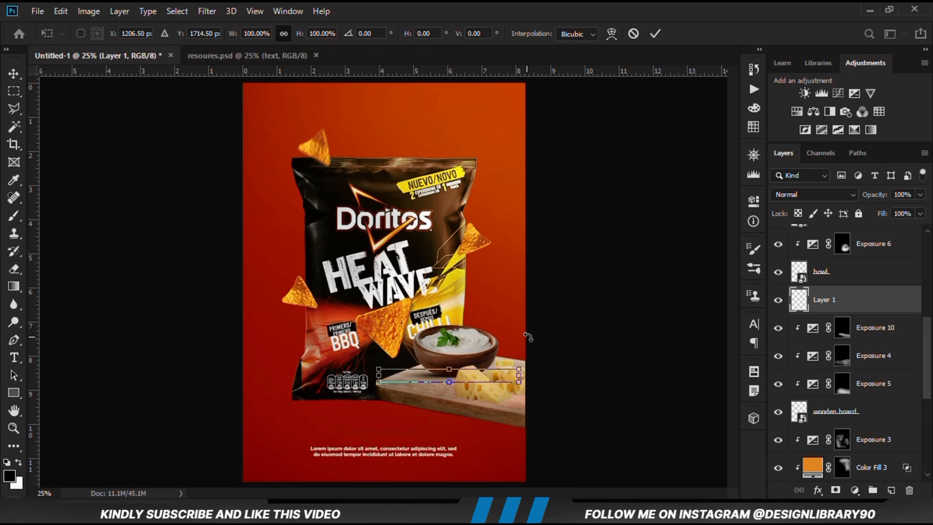
left_click_drag(528, 337, 533, 336)
key("Return")
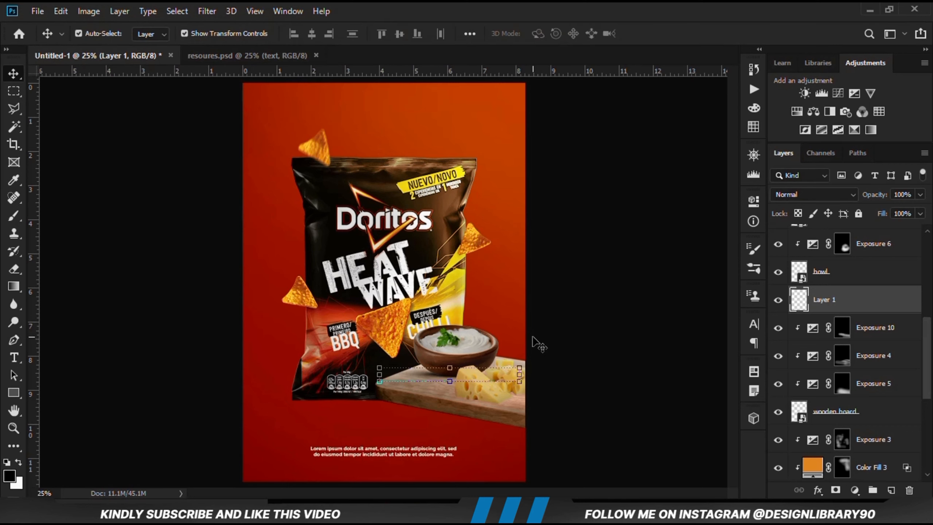
left_click(778, 300)
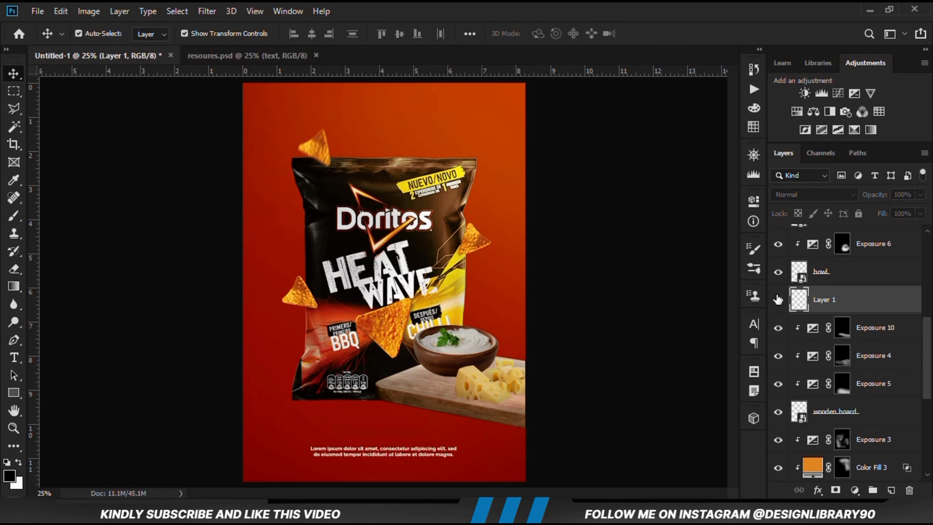
left_click(577, 346)
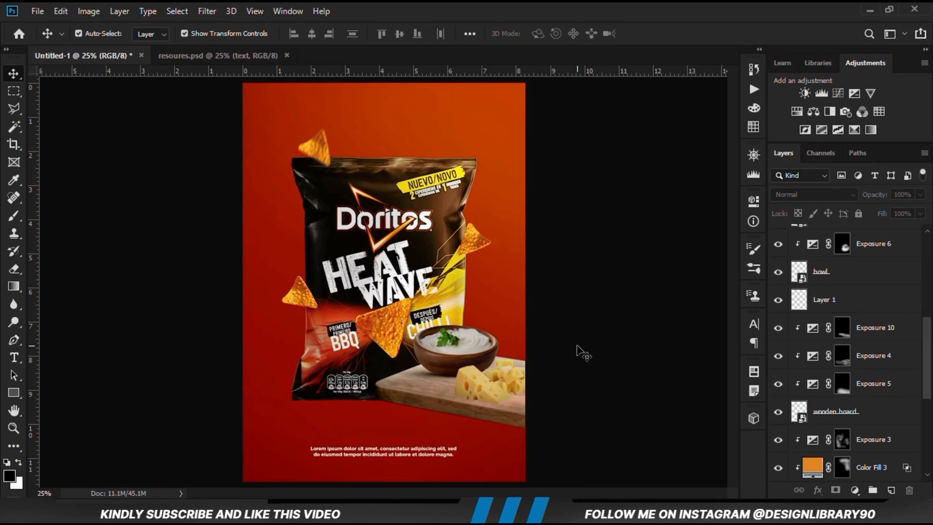
Identify the Doritos bag layer by toggling its visibility and add a new empty layer directly beneath it, above Curves 1
left_click(305, 372)
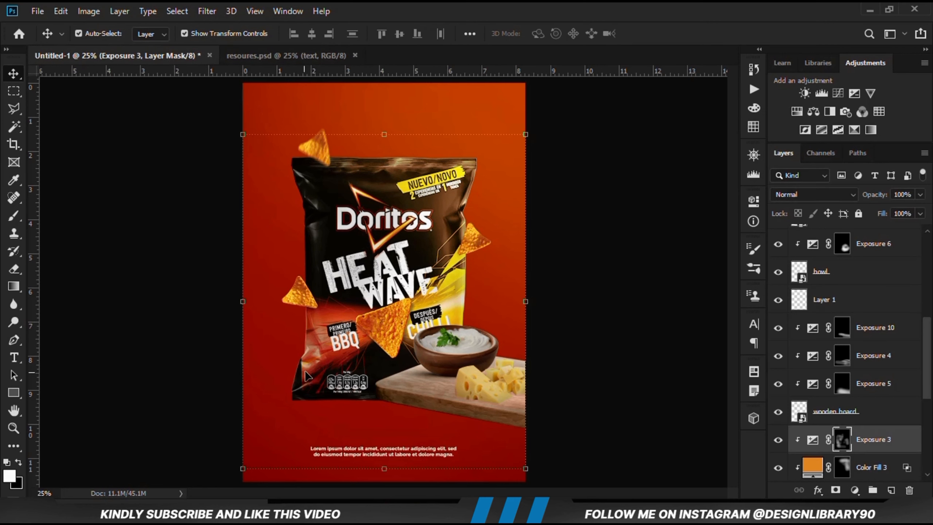
scroll(859, 433, "down", 4)
left_click(863, 419)
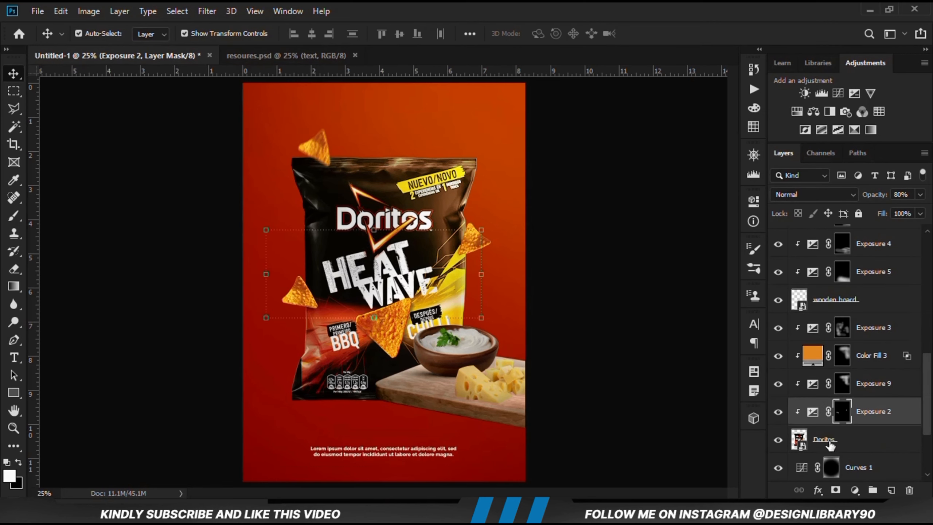
left_click(778, 440)
left_click(778, 440)
scroll(845, 369, "down", 1)
left_click(841, 366)
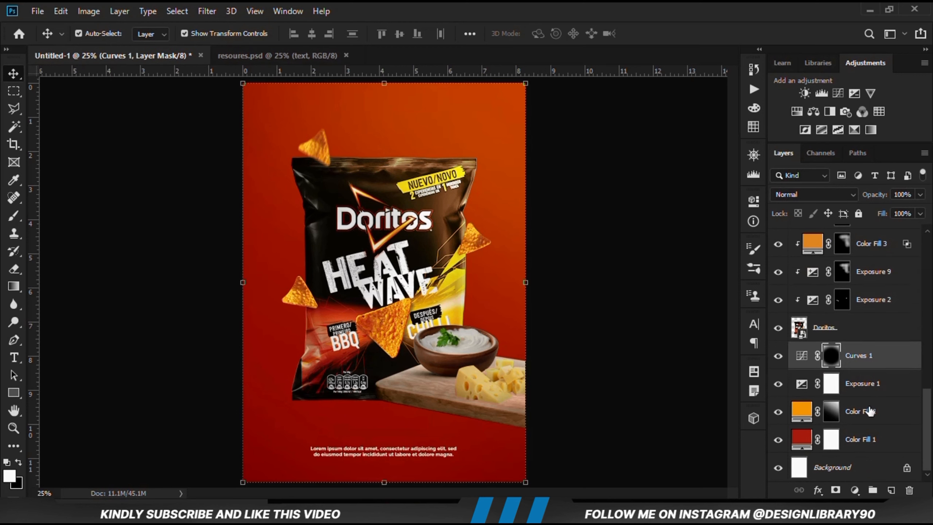
left_click(888, 491)
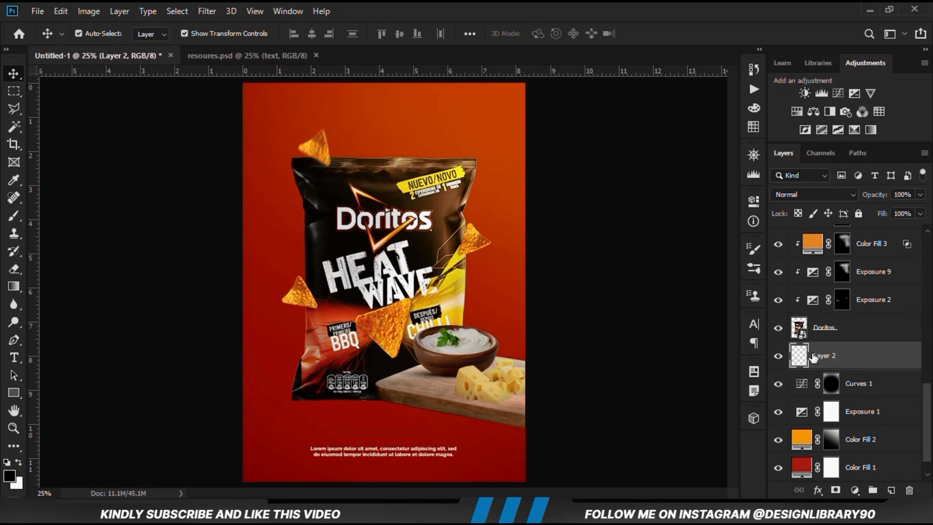
Enlarge the flattened black brush to 1000 px and try a contact shadow under the bag on Layer 2
right_click(13, 219)
left_click(57, 215)
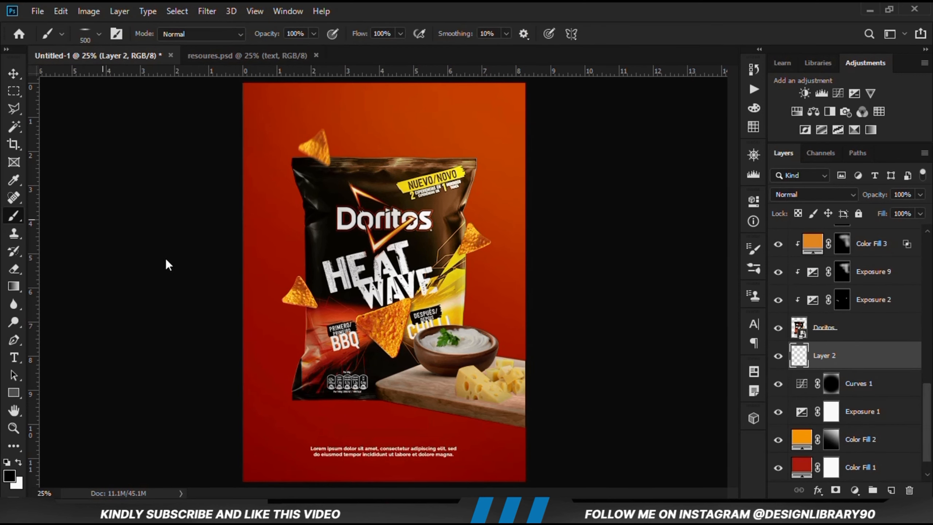
key("bracketright")
key("bracketright")
key("bracketright")
key("bracketright")
key("bracketright")
key("bracketright")
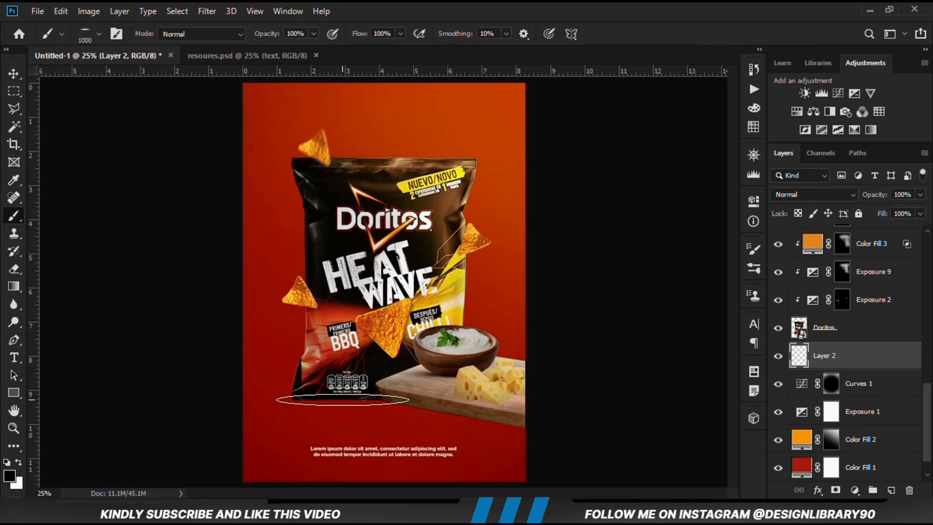
left_click(342, 399)
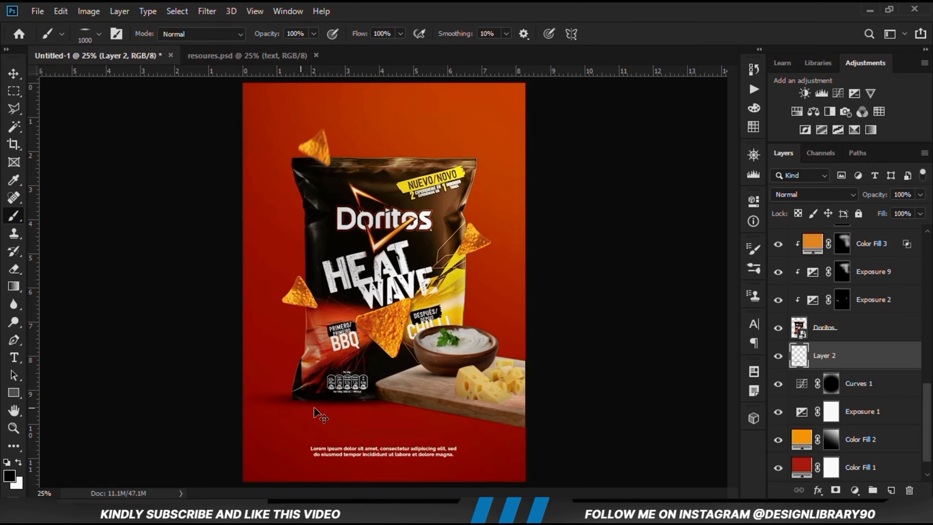
Flatten the 1000 px brush tip further by setting its roundness to 7%
scroll(315, 411, "up", 2)
right_click(341, 389)
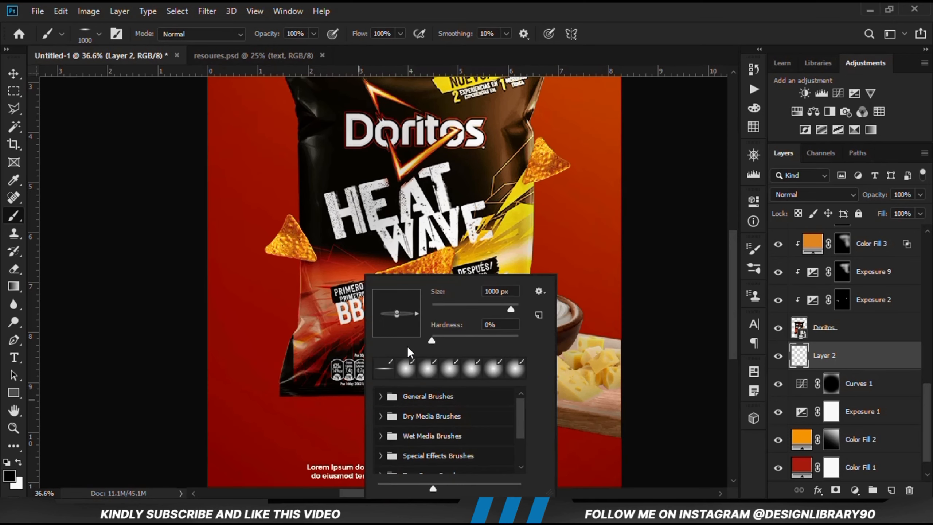
left_click(563, 4)
left_click(754, 249)
left_click_drag(658, 305, 598, 304)
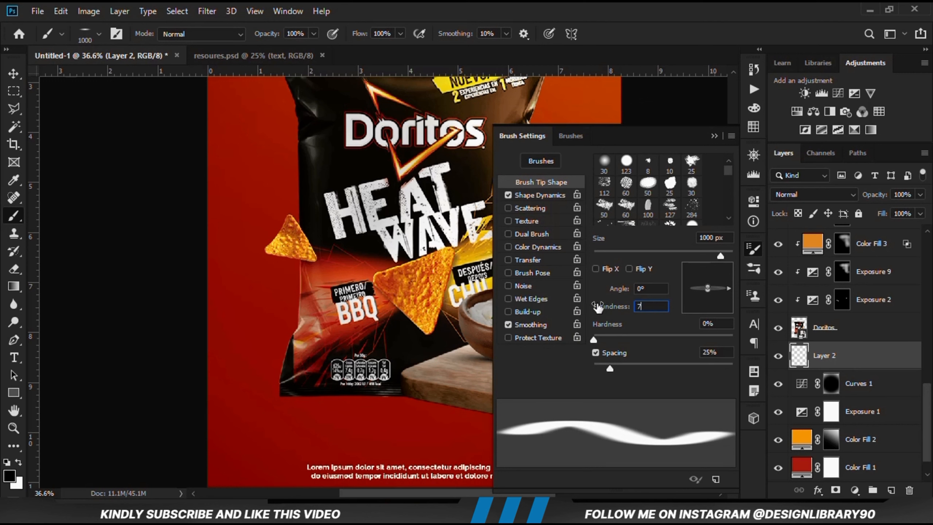
left_click(714, 136)
Stamp a thin black shadow along the bag's bottom edge on Layer 2 and lower the layer opacity to 79%
left_click(340, 394)
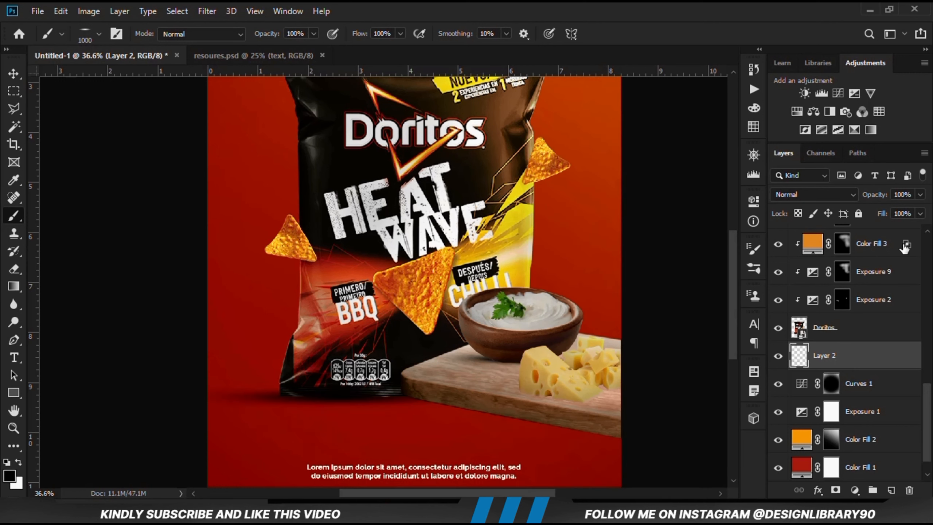
left_click(920, 195)
key("v")
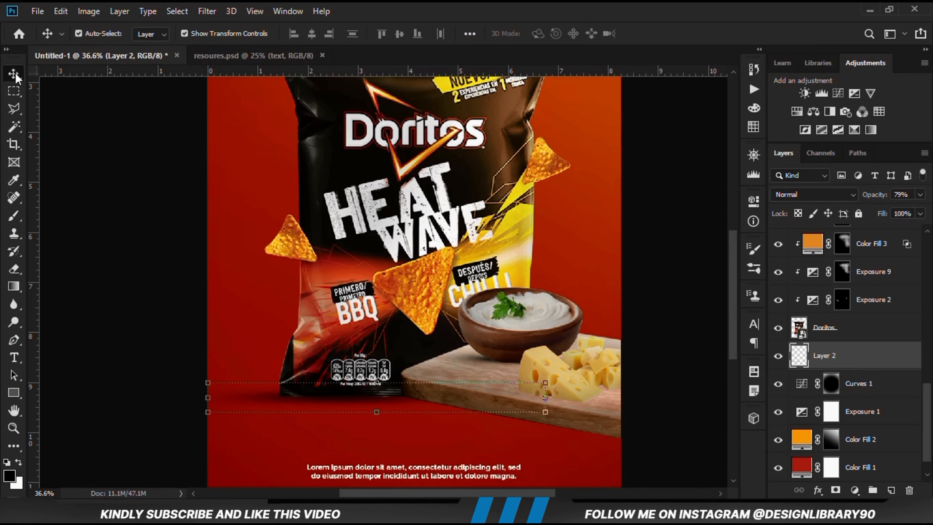
Try shifting the bag's shadow slightly right and squashing its height with Free Transform
key("ctrl+t")
left_click_drag(242, 391, 253, 391)
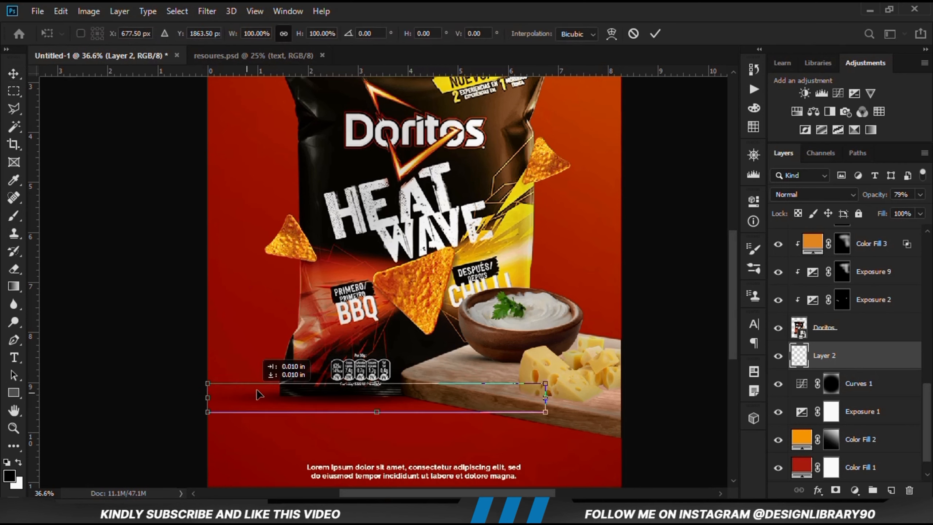
key("Return")
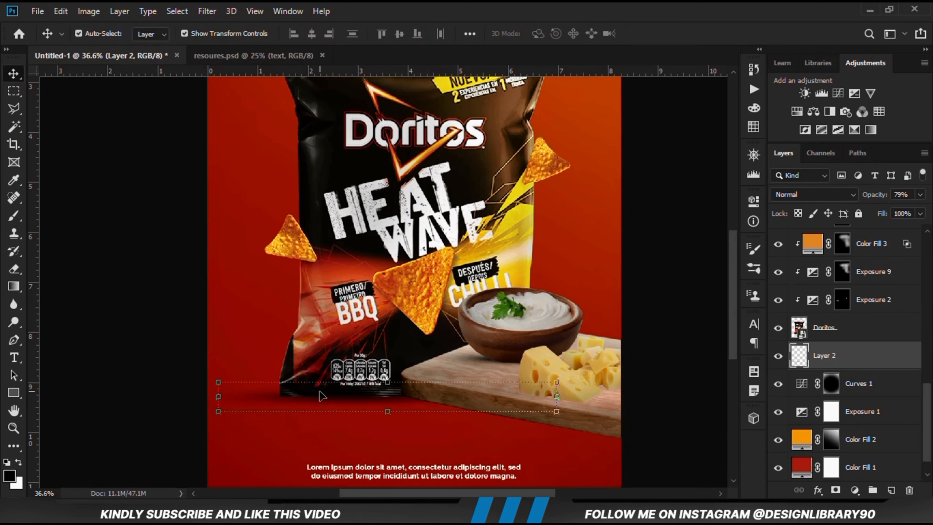
left_click(387, 384)
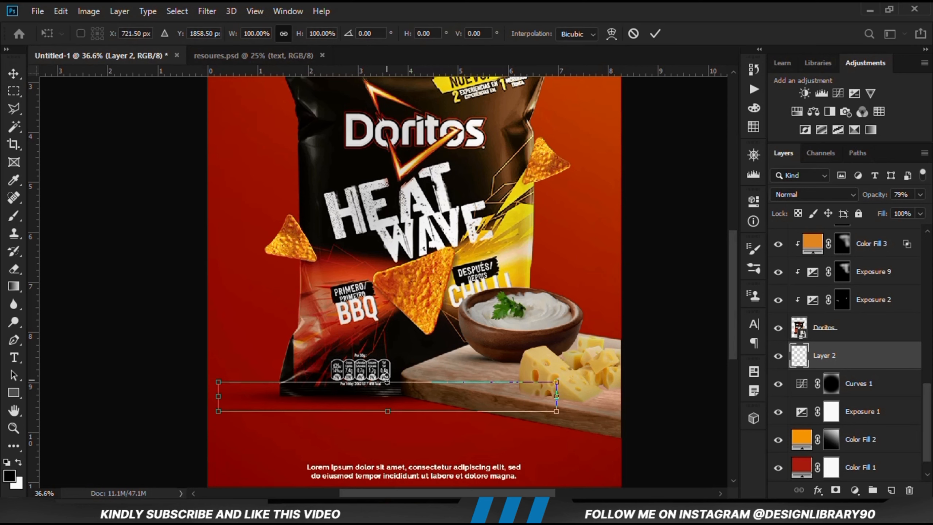
left_click_drag(387, 382, 392, 391)
key("Return")
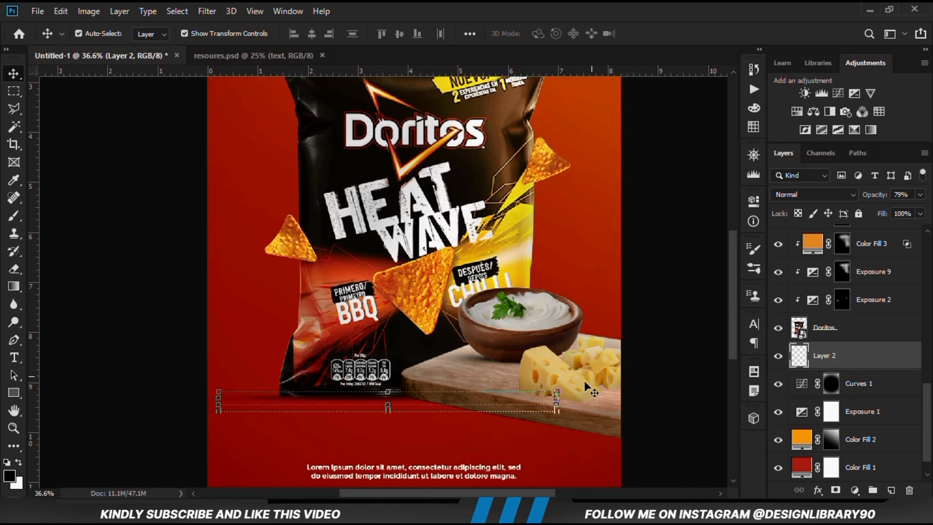
Try nudging the squashed bag shadow with Free Transform, and undo its transforms back to the shape as painted
scroll(559, 398, "down", 1)
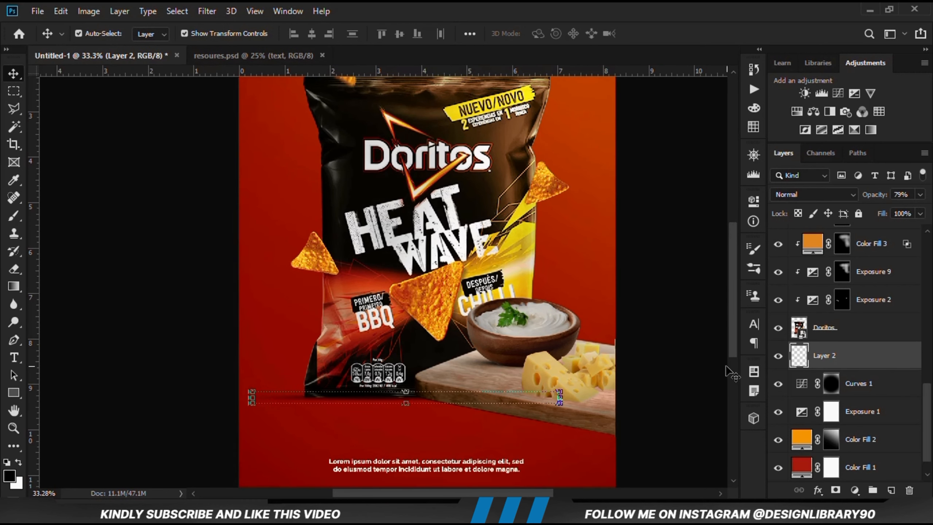
left_click(691, 358)
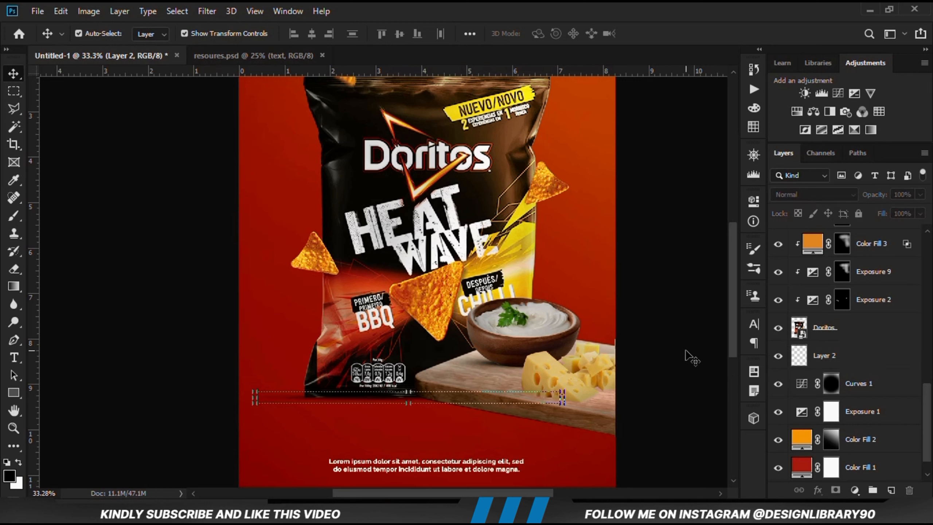
left_click(821, 356)
key("ctrl+t")
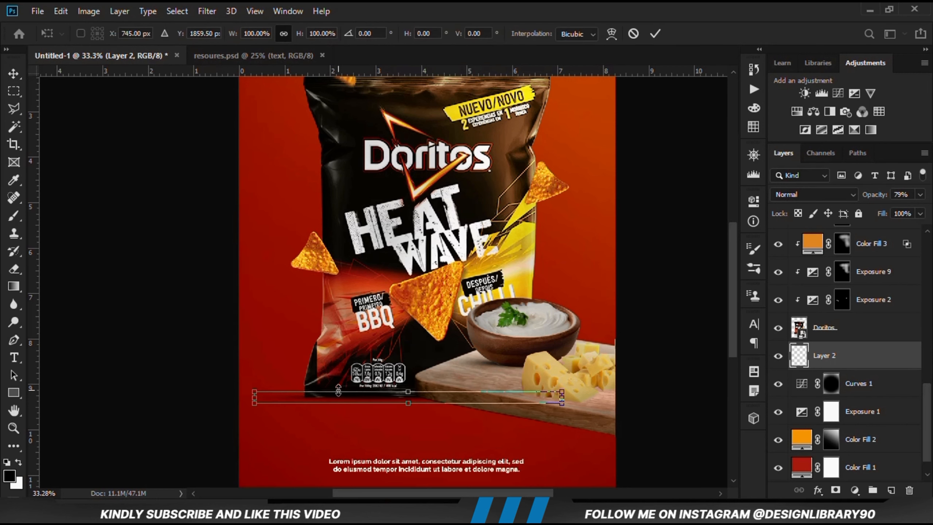
mouse_move(336, 396)
left_mouse_down()
mouse_move(359, 396)
mouse_move(339, 394)
left_mouse_up()
key("Return")
left_click(187, 408)
left_click(298, 397)
left_click_drag(398, 392, 392, 400)
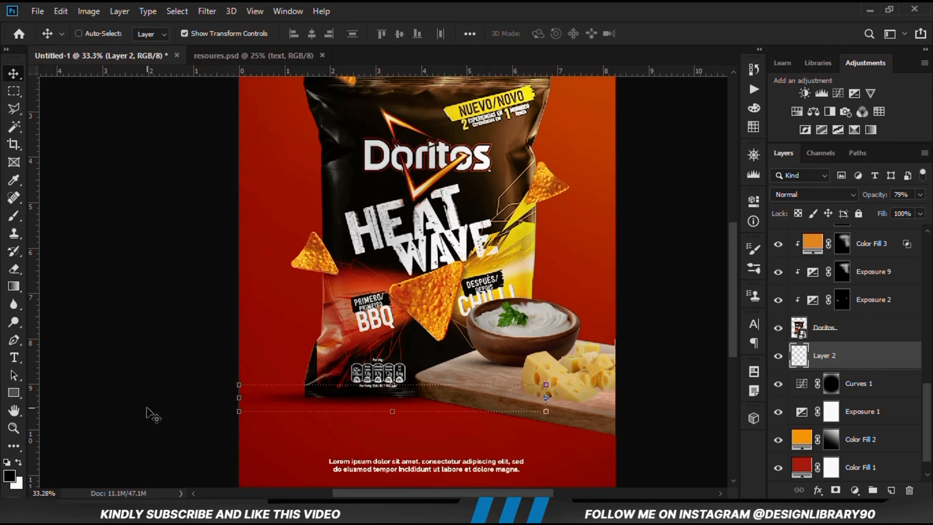
Move the bag's shadow slightly to the right and squash its height to 76.52% with Free Transform
left_click(164, 413, "ctrl")
left_click_drag(288, 406, 361, 401)
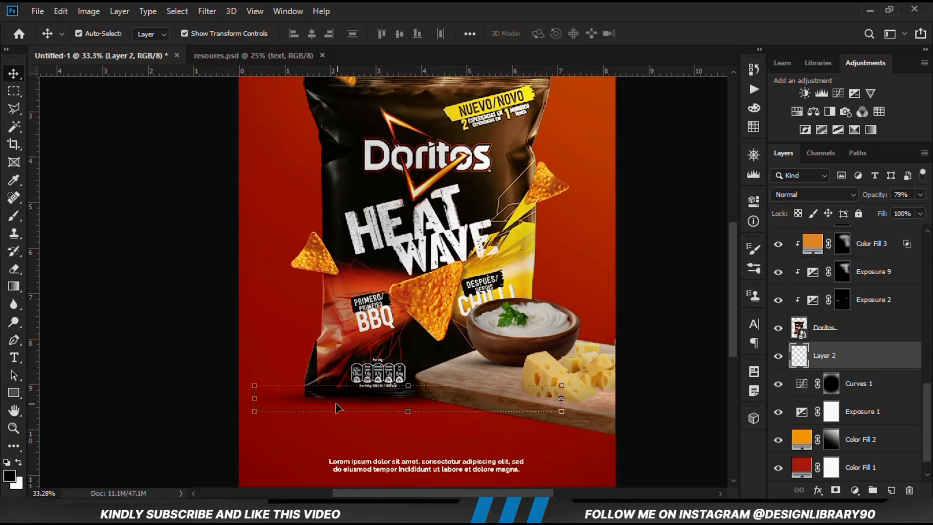
key("ctrl+t")
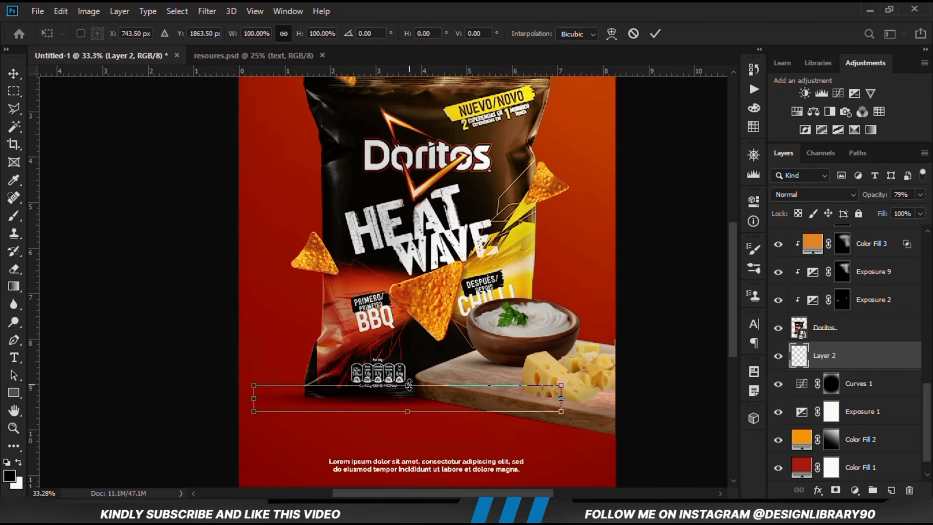
left_click_drag(408, 385, 409, 388)
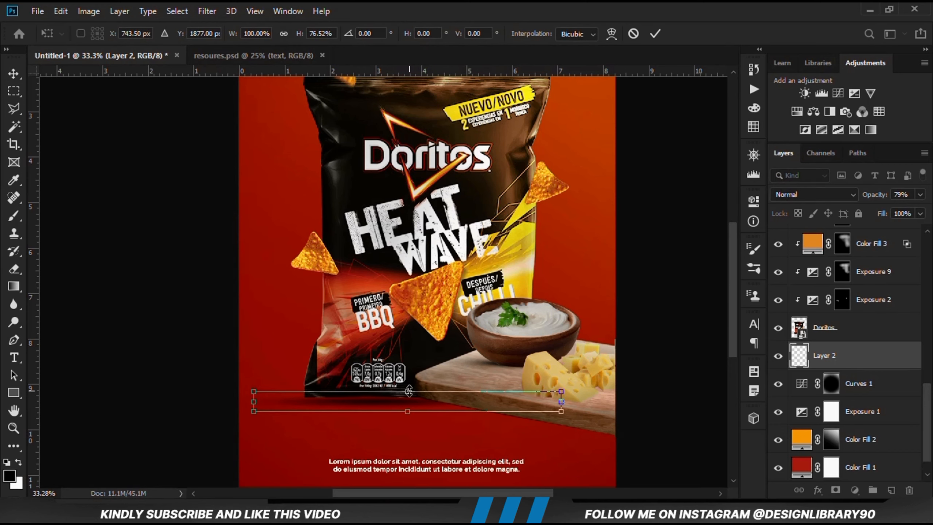
key("Return")
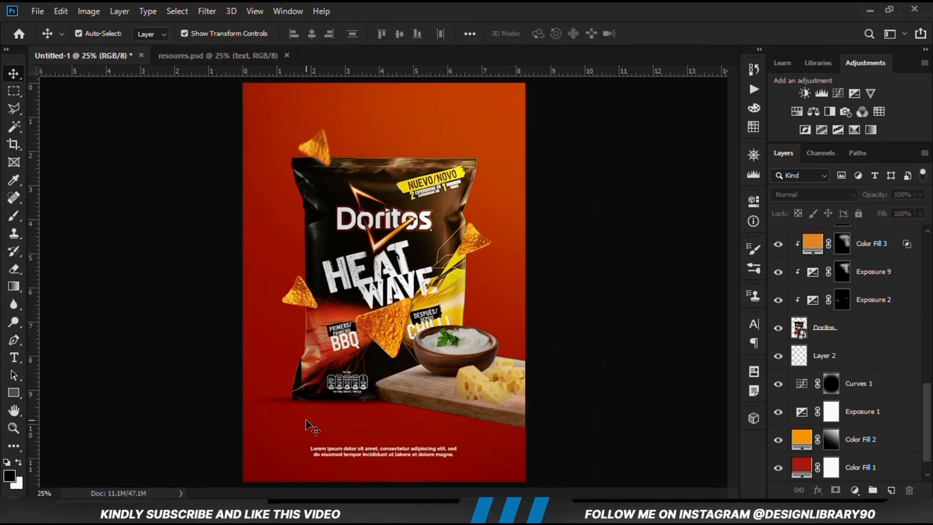
Compare the bag with its shadow hidden, add a layer mask to Layer 2, and activate the Brush tool
left_click(793, 355)
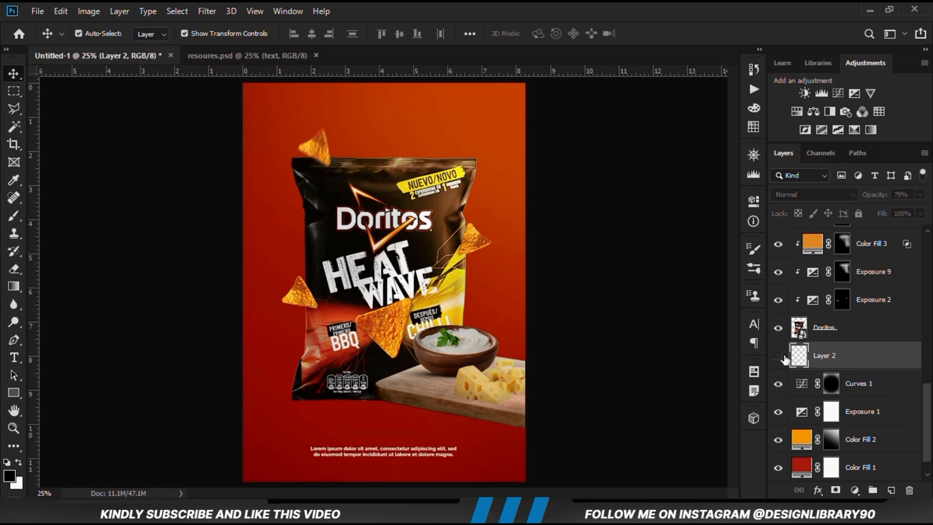
left_click(836, 490)
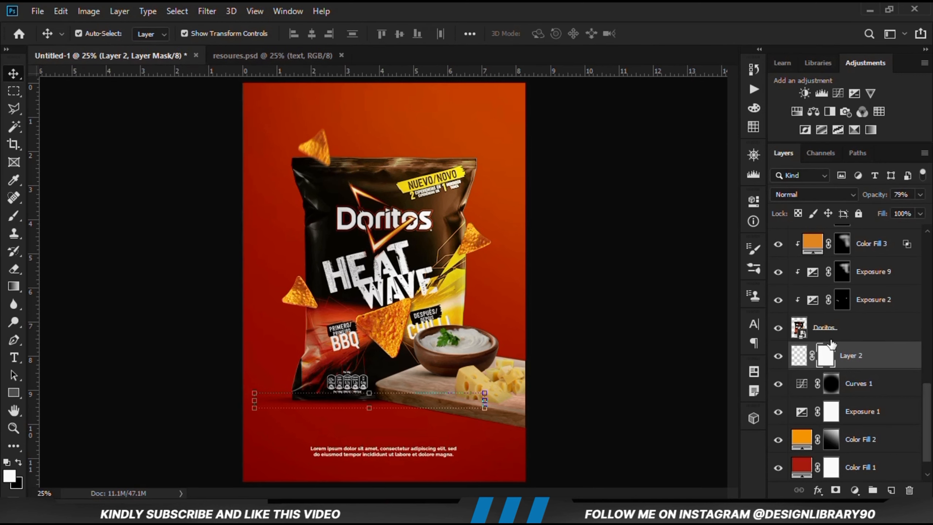
left_click(13, 216)
left_click(107, 225)
right_click(13, 219)
left_click(63, 214)
Restore a soft round brush tip at 400 px and fade the bag shadow's left end with black on the Layer 2 mask
right_click(327, 233)
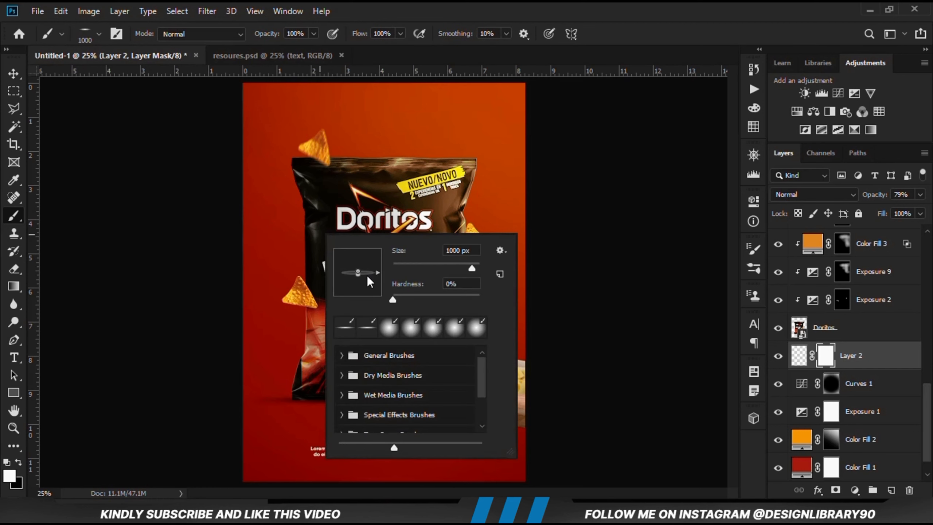
left_click(376, 8)
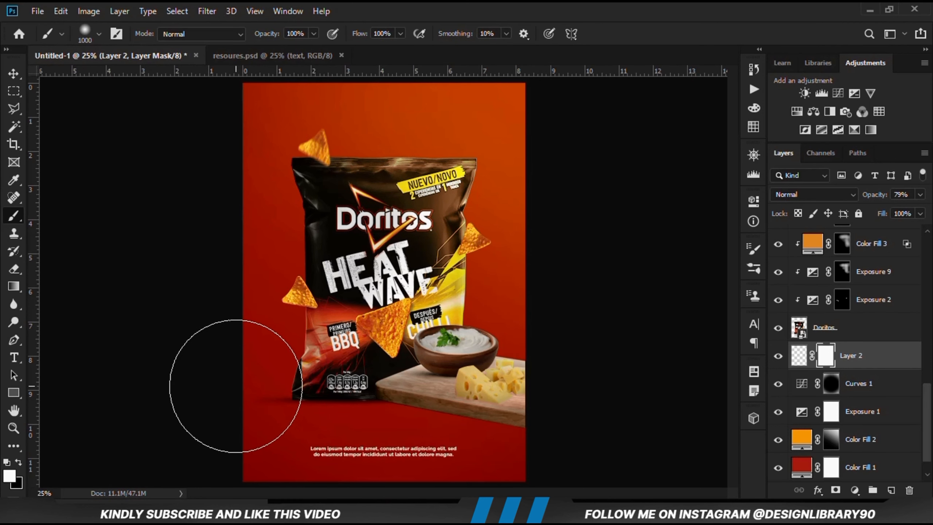
key("bracketleft")
key("bracketleft")
key("bracketleft")
key("bracketleft")
key("bracketleft")
key("bracketleft")
left_click(22, 465)
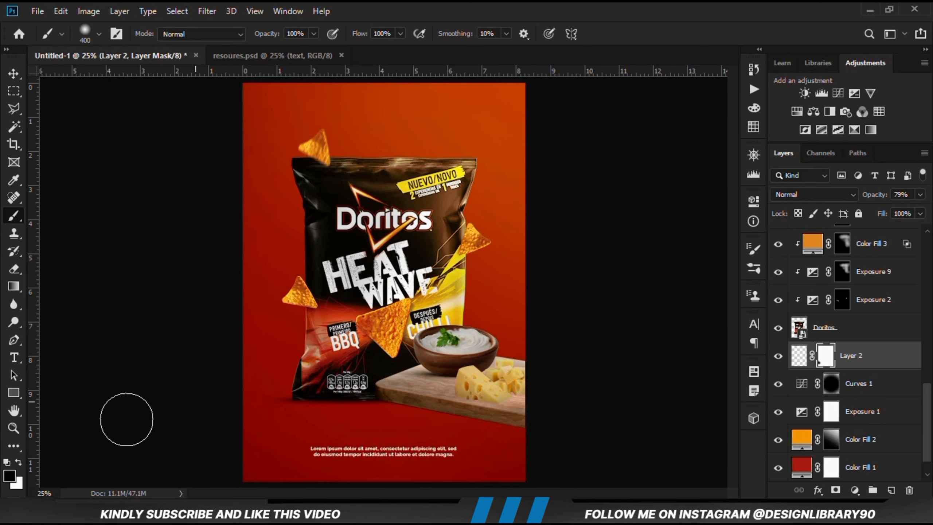
Switch back to the Move tool
left_click(14, 74)
left_click(48, 86)
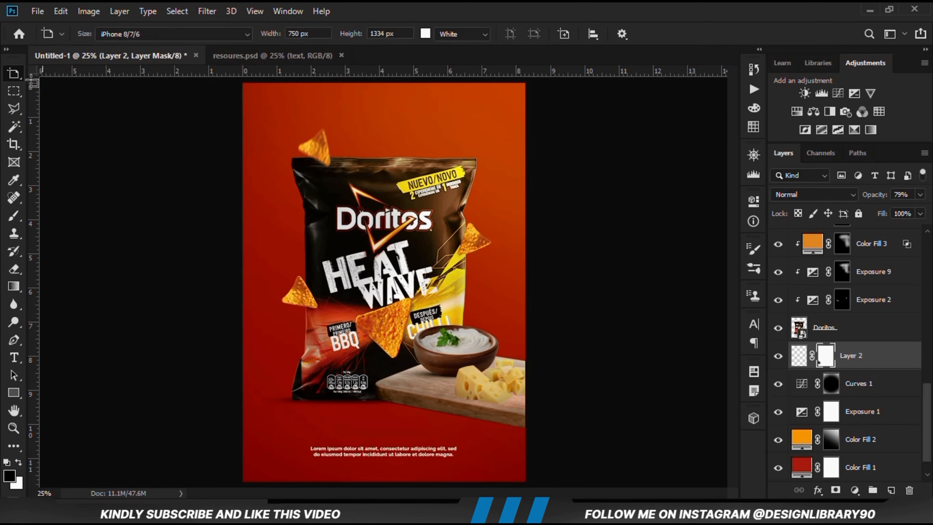
right_click(30, 76)
right_click(20, 73)
left_click(96, 74)
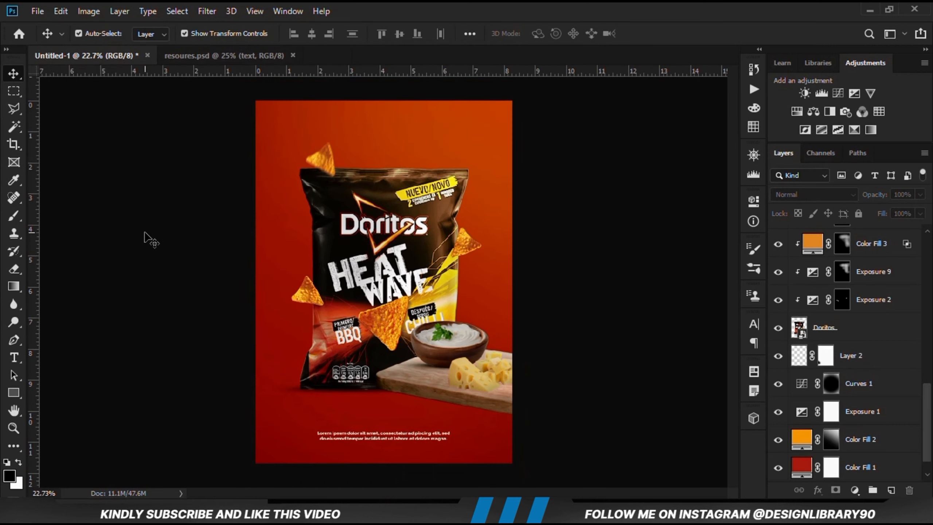
key("ctrl+plus")
Identify the wooden board layer by toggling layer visibility and add a new empty layer directly beneath it, above Exposure 3
left_click(492, 384)
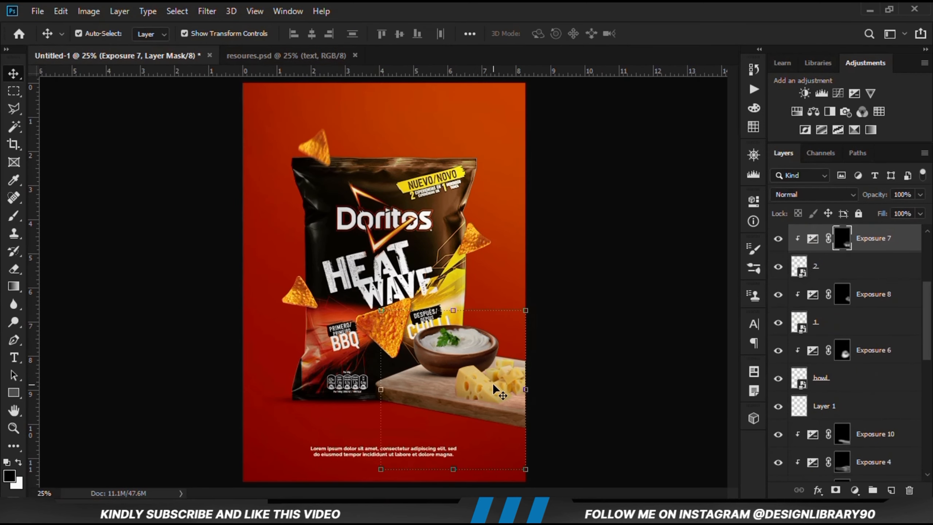
left_click(779, 238)
left_click(778, 238)
left_click(509, 429)
scroll(889, 436, "down", 3)
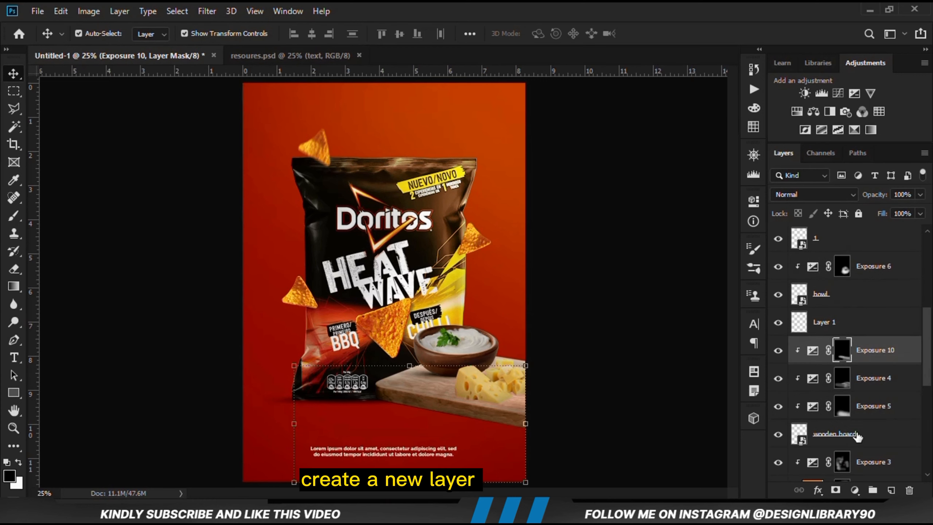
left_click(861, 437)
left_click(778, 434)
left_click(778, 434)
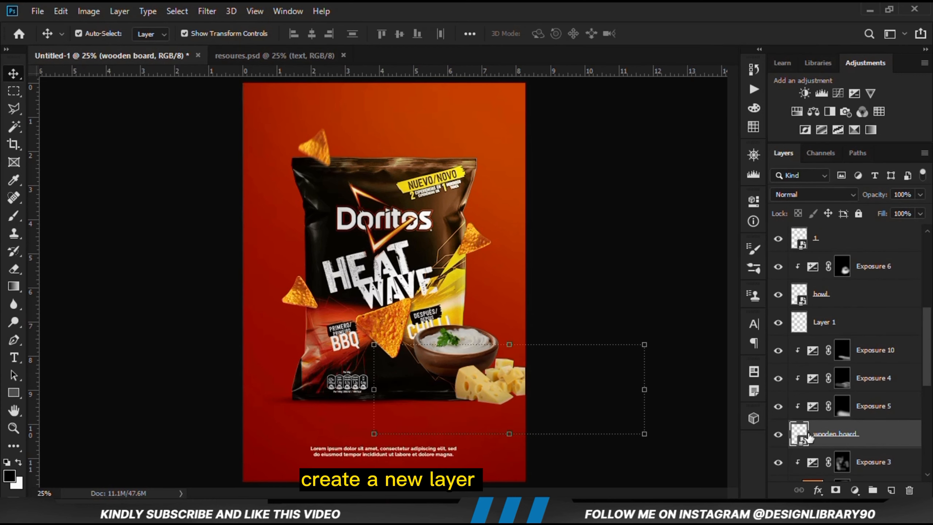
left_click(875, 464)
left_click(890, 490)
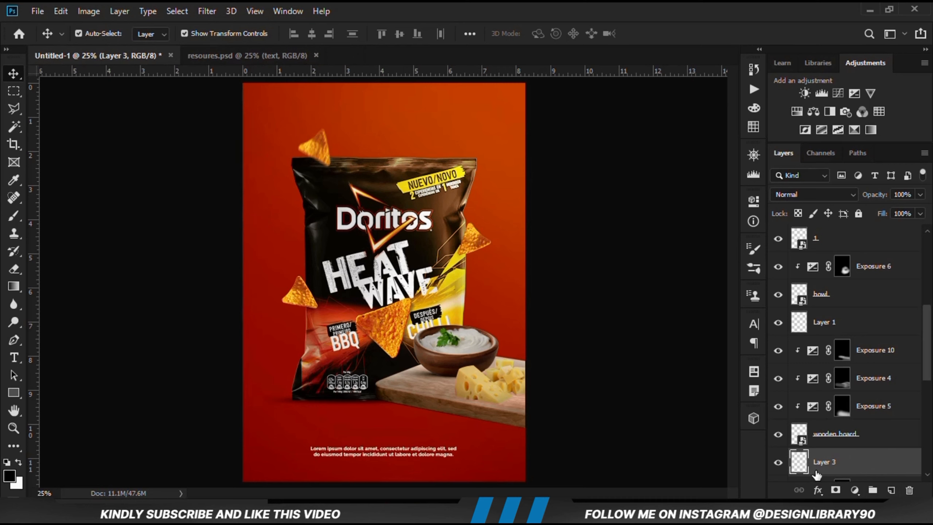
Outline a thin wedge-shaped selection along the wooden board's lower front edge with the Polygonal Lasso, extending past the poster's right side
right_click(14, 108)
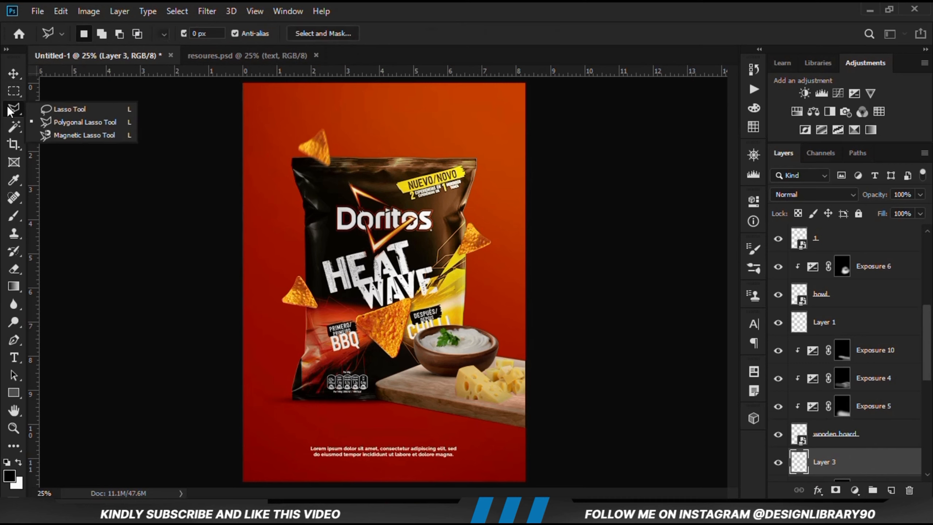
left_click(56, 119)
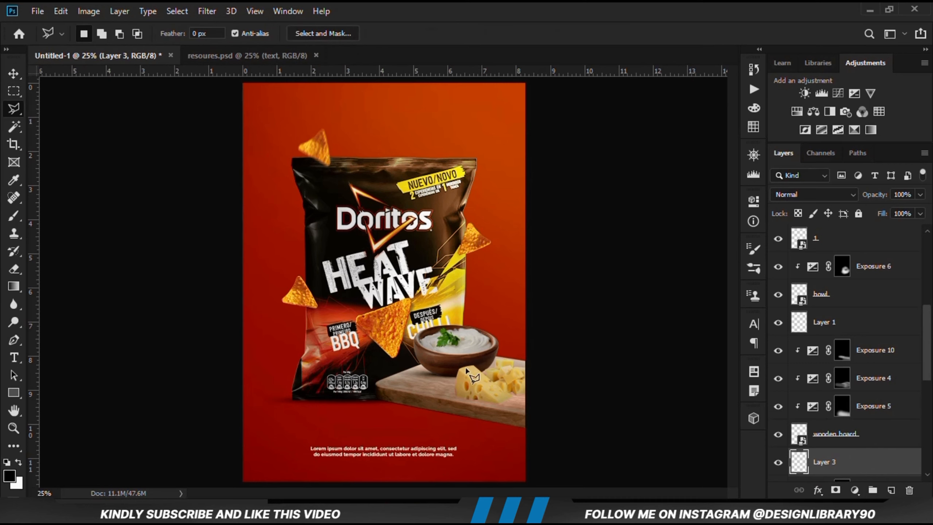
left_click(529, 434)
left_click(347, 398)
left_click(381, 398)
left_click(539, 420)
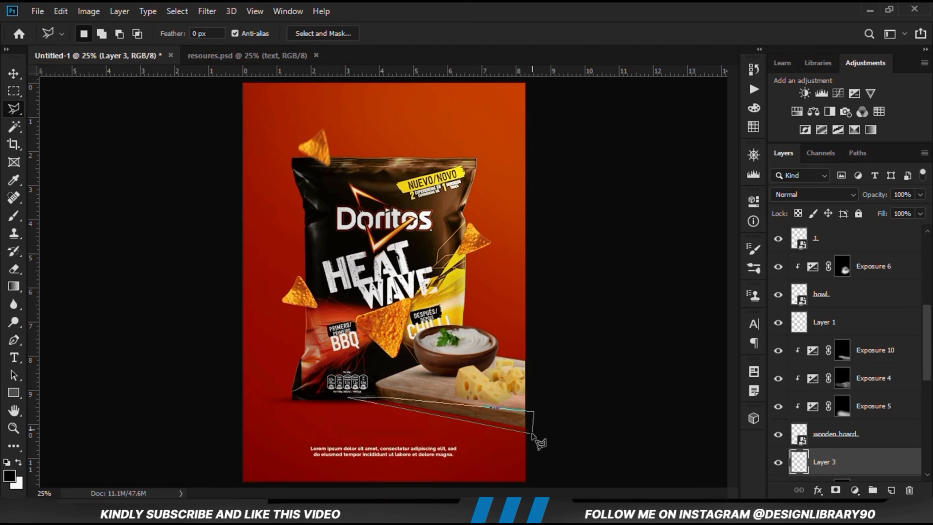
left_click(531, 434)
Fill the board shadow selection on Layer 3 with the black foreground color, deselect it, and return to the Move tool
right_click(502, 428)
left_click(527, 340)
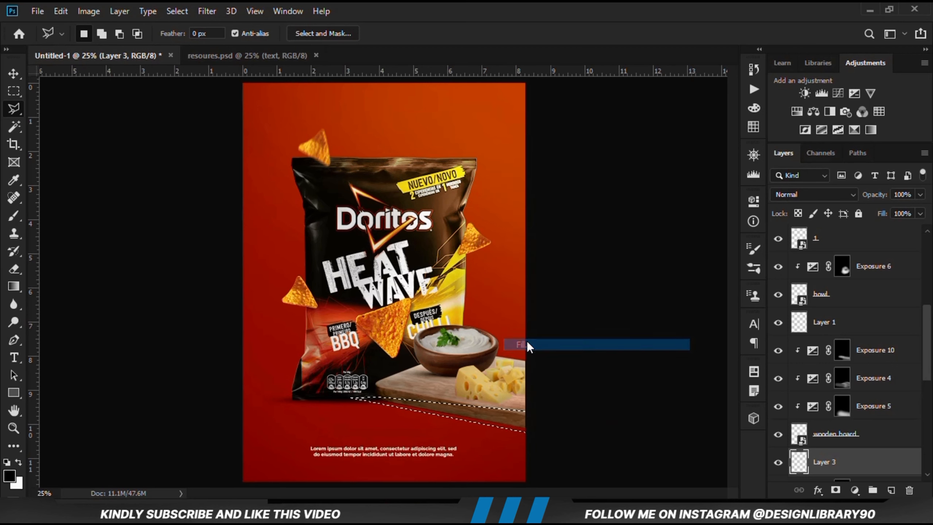
left_click(489, 124)
left_click(452, 132)
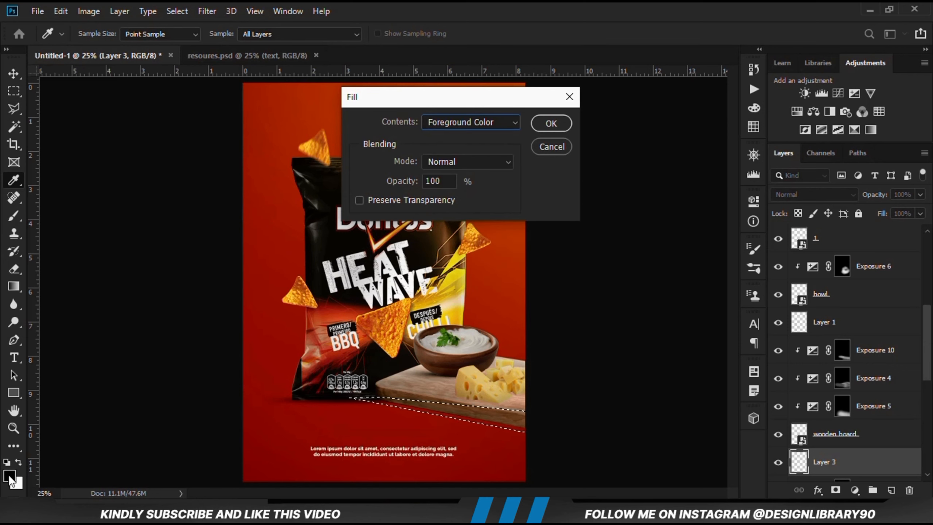
left_click(551, 124)
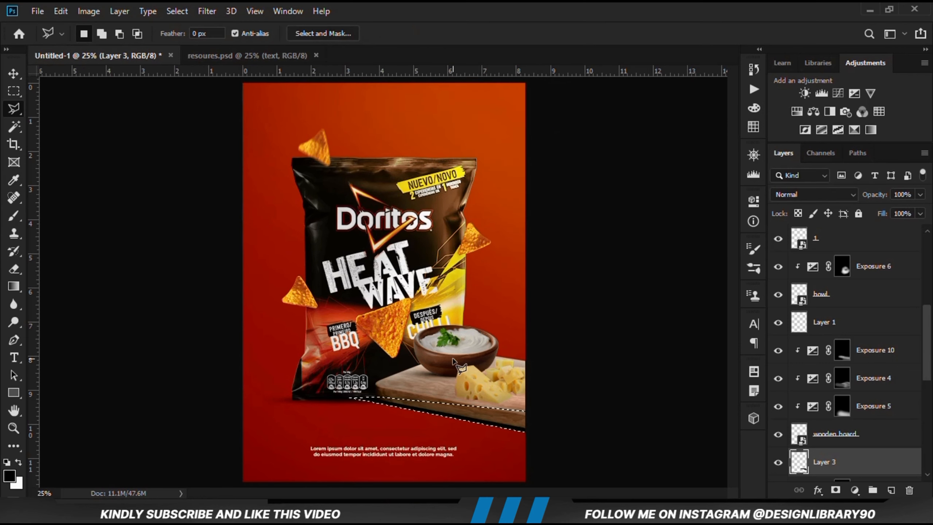
key("ctrl+d")
left_click(15, 80)
Convert the board's shadow layer, Layer 3, to a smart object and nudge it slightly upward under the board
left_click(777, 472)
left_click(777, 472)
right_click(834, 474)
left_click(707, 190)
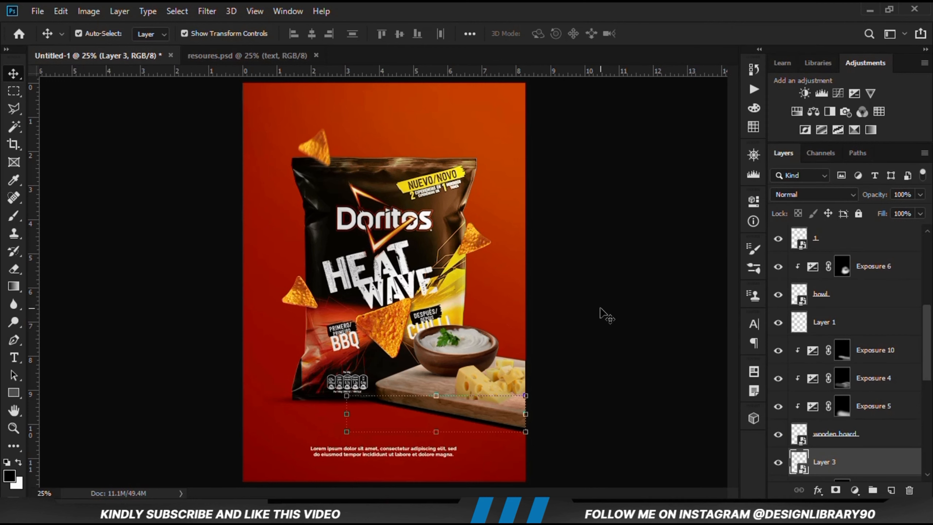
key("Up")
key("Up")
key("Up")
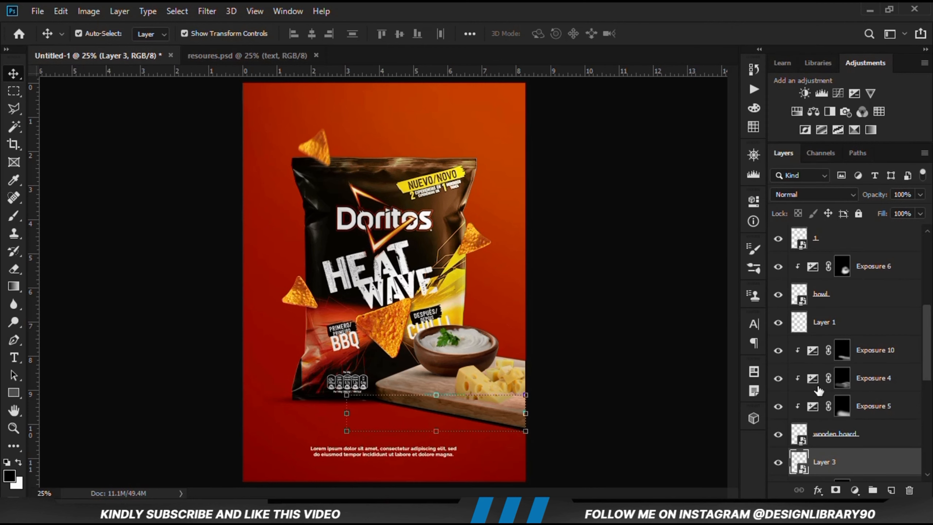
Apply a Gaussian Blur with a 12-pixel radius to the board shadow on Layer 3
scroll(818, 391, "down", 2)
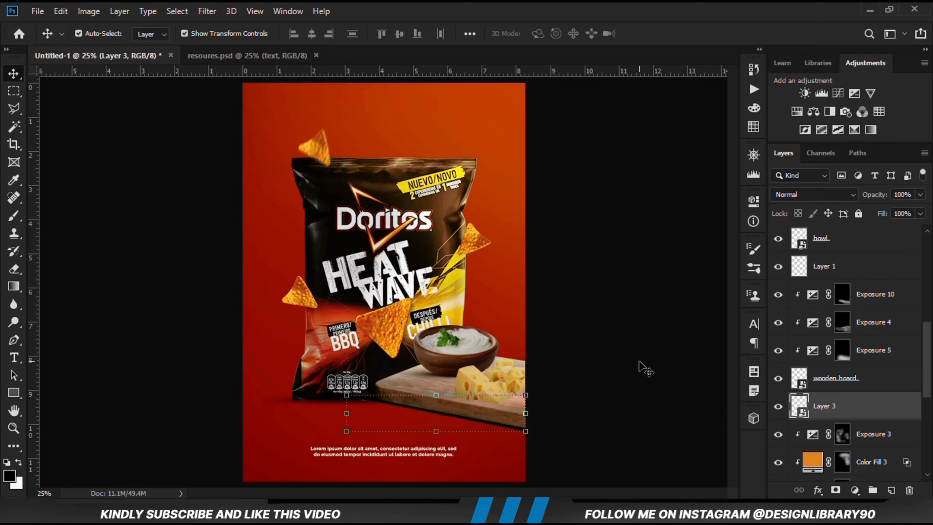
left_click(207, 11)
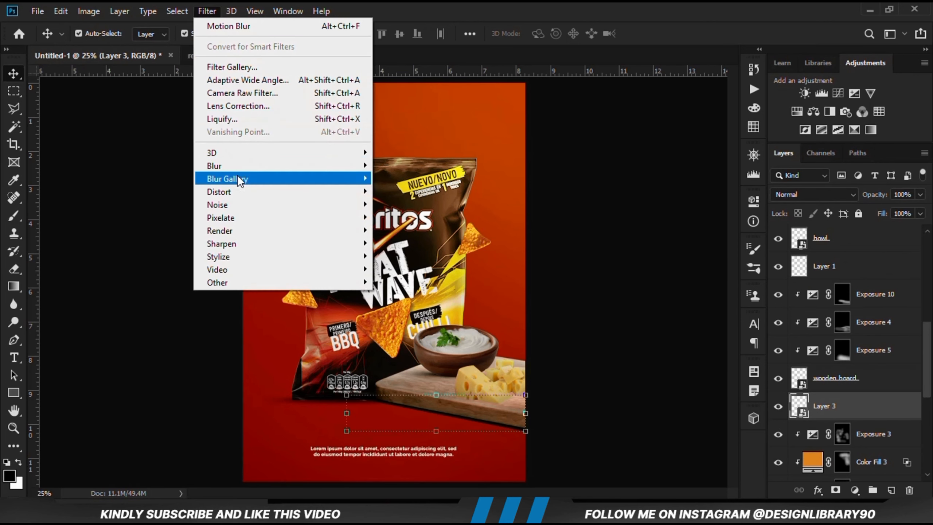
mouse_move(241, 166)
left_click(411, 216)
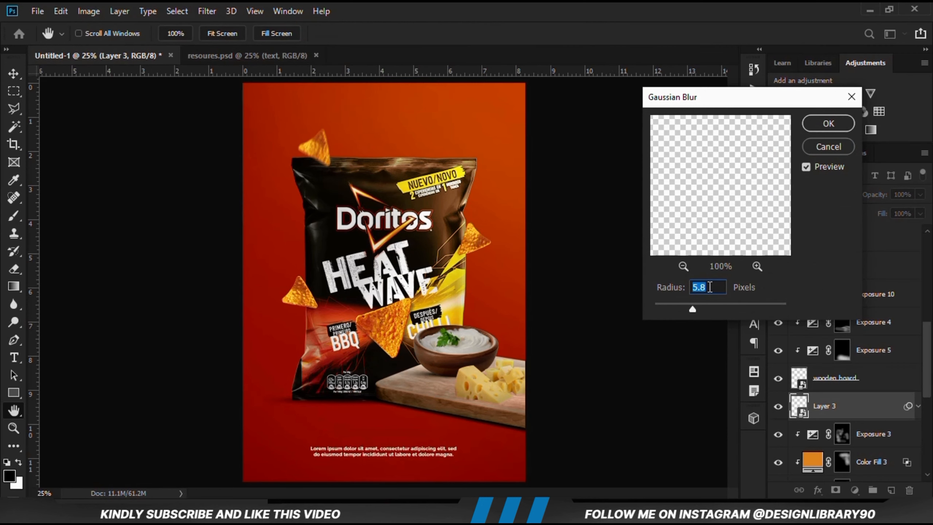
type("8")
left_click(830, 124)
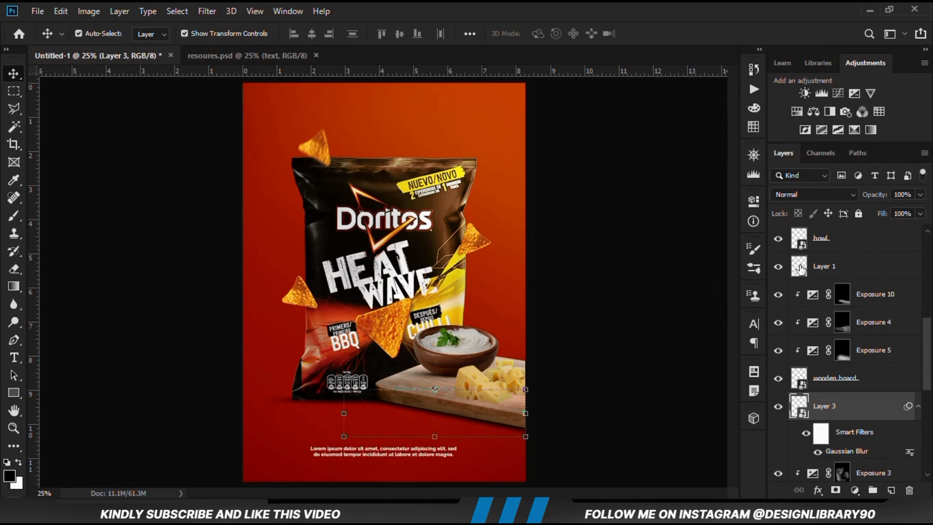
Set Layer 3's opacity to 70% and compare the board with its shadow hidden and shown
left_click(920, 194)
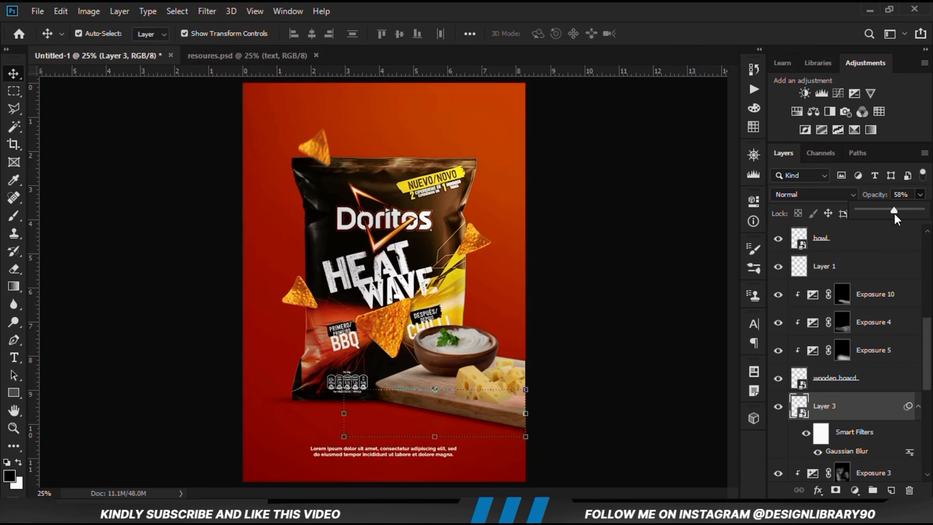
left_click(673, 392)
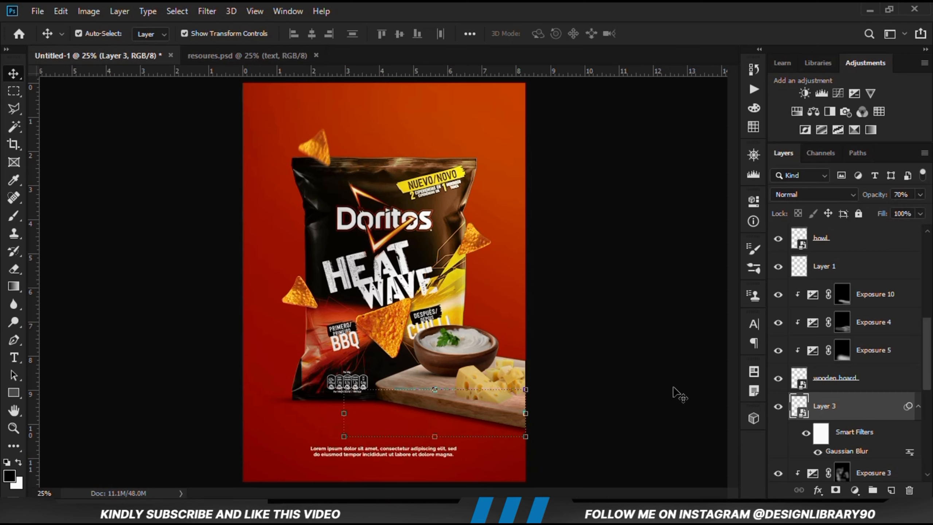
left_click(779, 407)
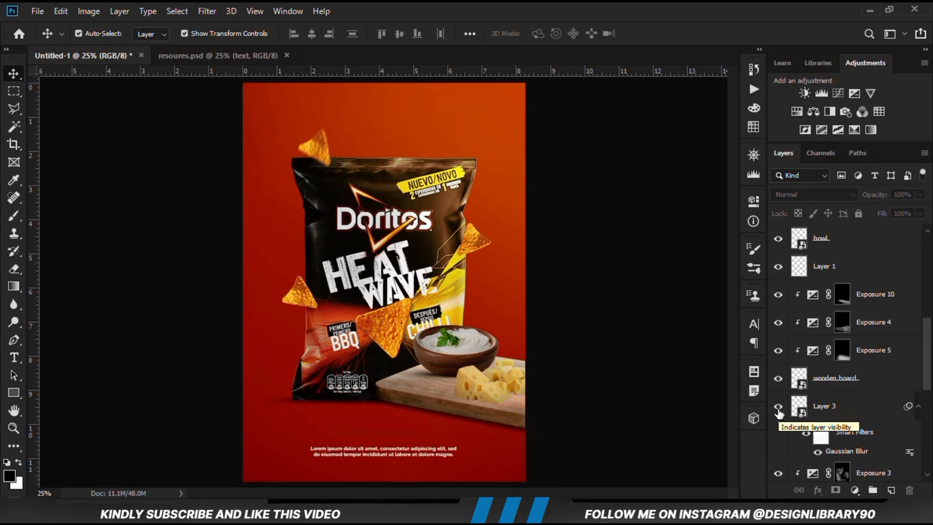
left_click(851, 409)
left_click(921, 195)
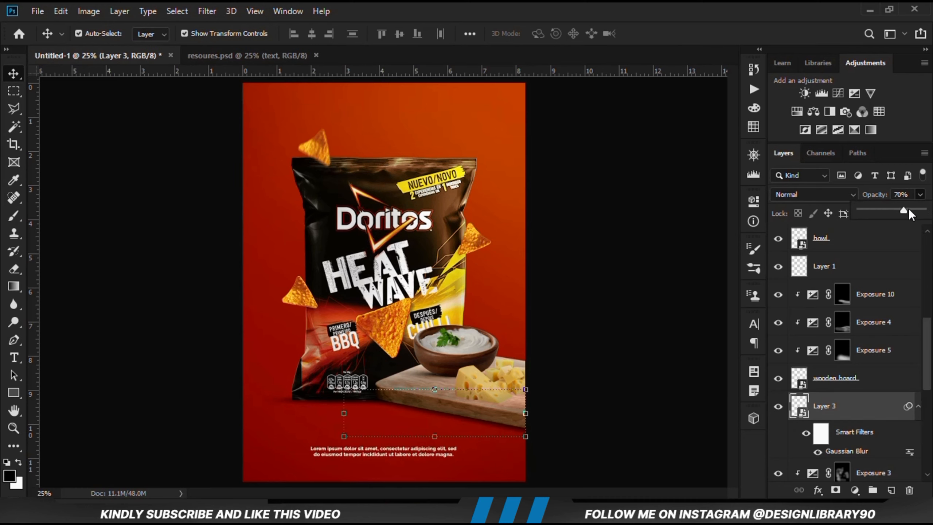
left_click(664, 406)
left_click(778, 408)
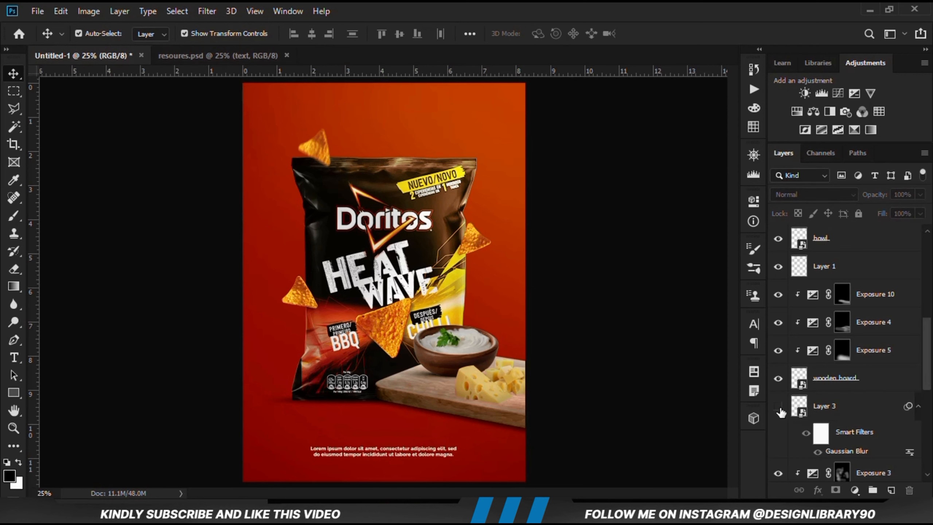
left_click(778, 408)
Identify the large cheese wedge's layer, 2, by toggling its visibility and add an empty layer directly beneath it, above Exposure 8
left_click(484, 400)
left_click(836, 273)
left_click(779, 267)
left_click(779, 267)
left_click(870, 300)
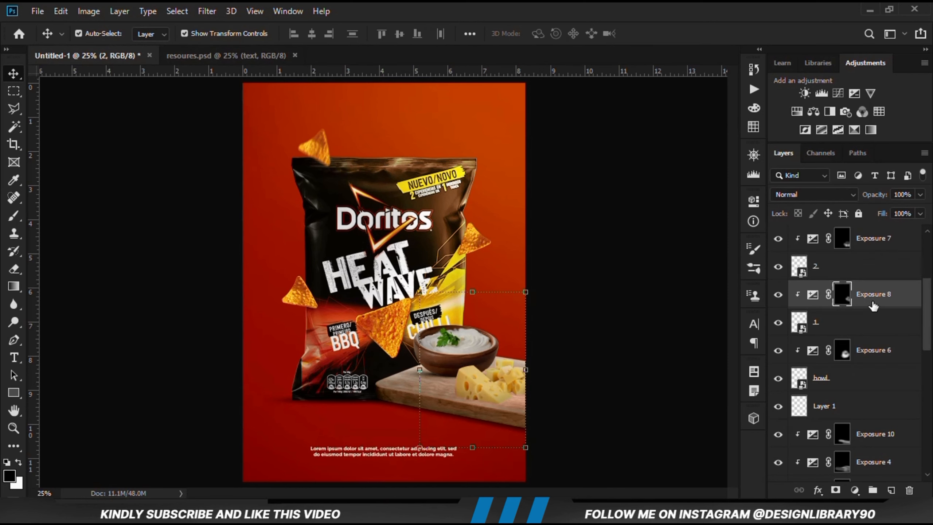
left_click(892, 490)
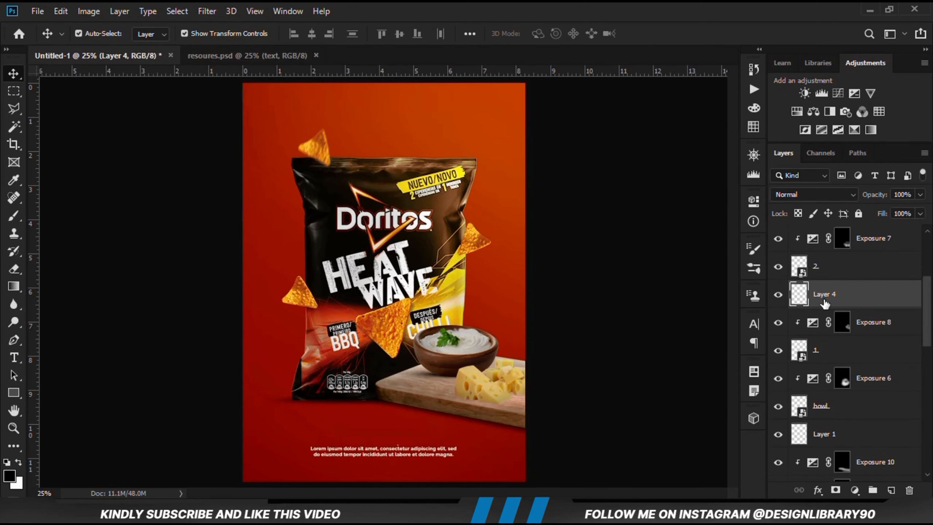
Outline a narrow four-sided selection with the Polygonal Lasso under the large cheese wedge, extending left across the board
key("l")
scroll(484, 382, "up", 5)
left_click(519, 429)
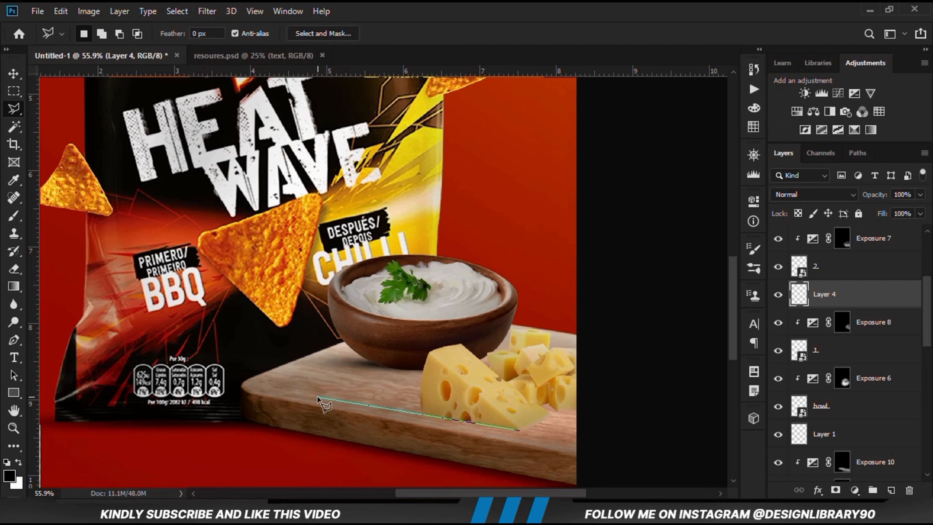
left_click(319, 397)
left_click(364, 381)
left_click(550, 415)
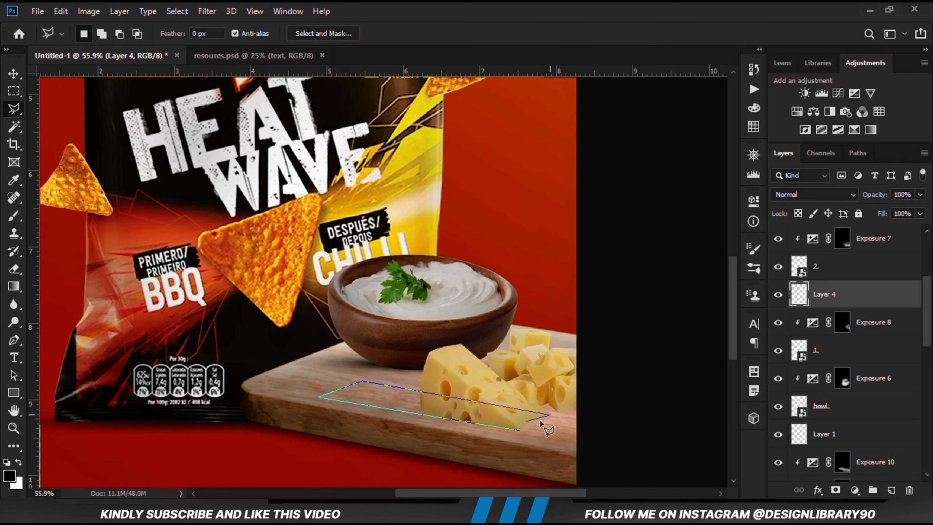
left_click(519, 428)
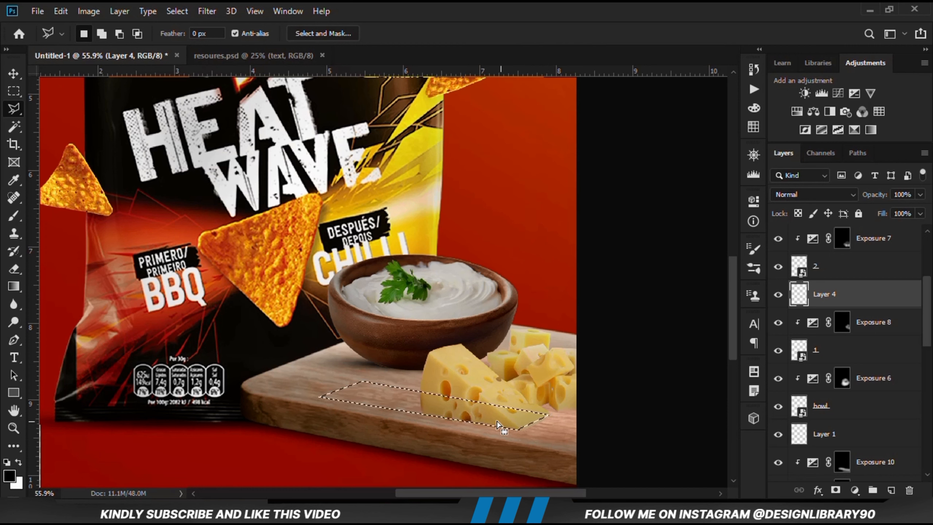
Fill the cheese shadow selection on Layer 4 with the black foreground color, return to the Move tool, and deselect
right_click(448, 401)
left_click(477, 321)
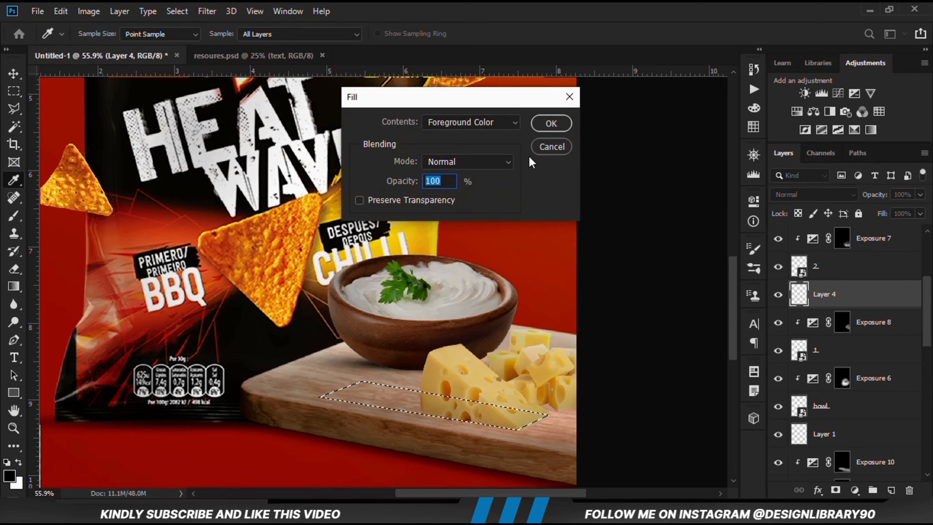
left_click(550, 122)
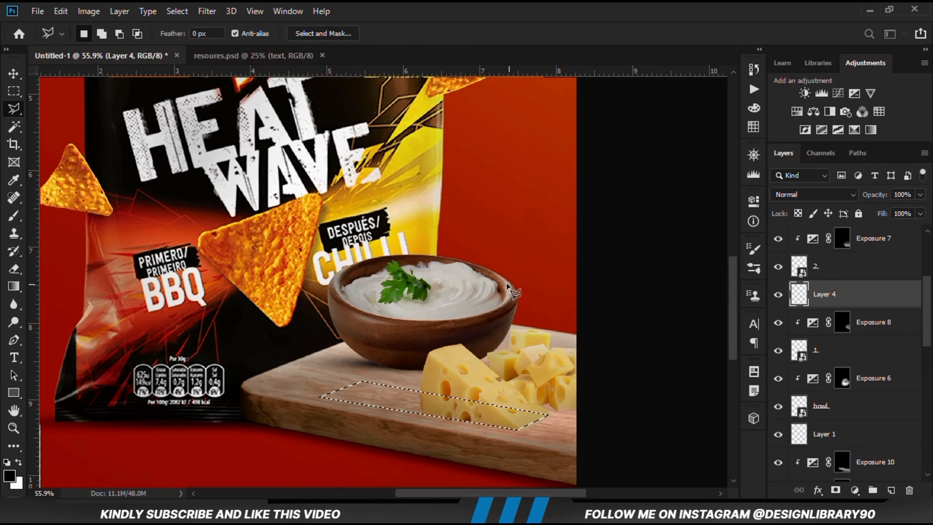
left_click(14, 74)
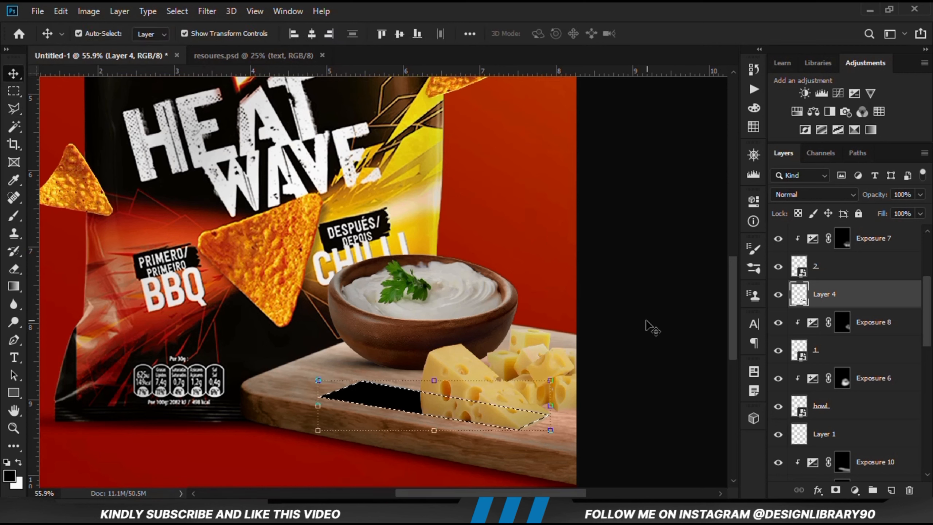
key("ctrl+d")
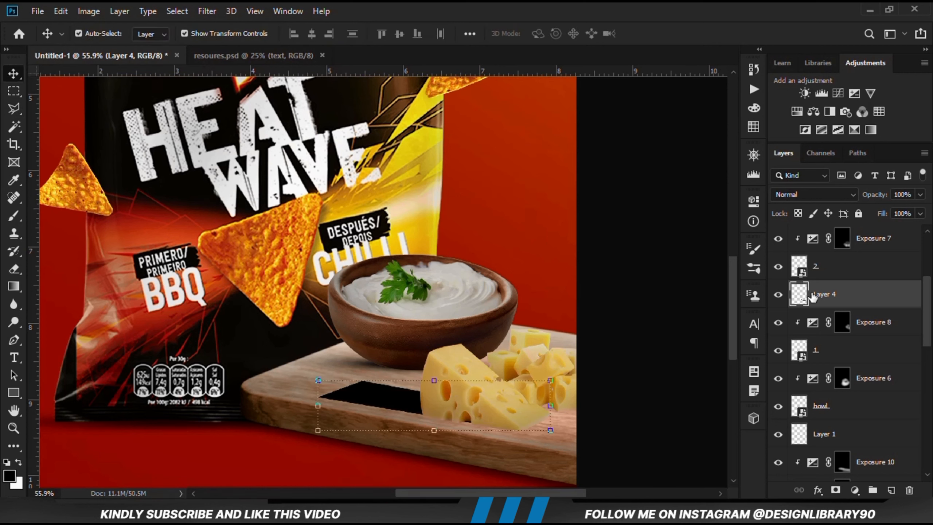
Nudge the black cheese shadow on Layer 4 slightly downward to meet the wedge's base
key("Down")
key("Down")
key("Down")
key("Down")
key("Down")
key("Down")
key("Down")
key("Down")
key("Down")
key("Down")
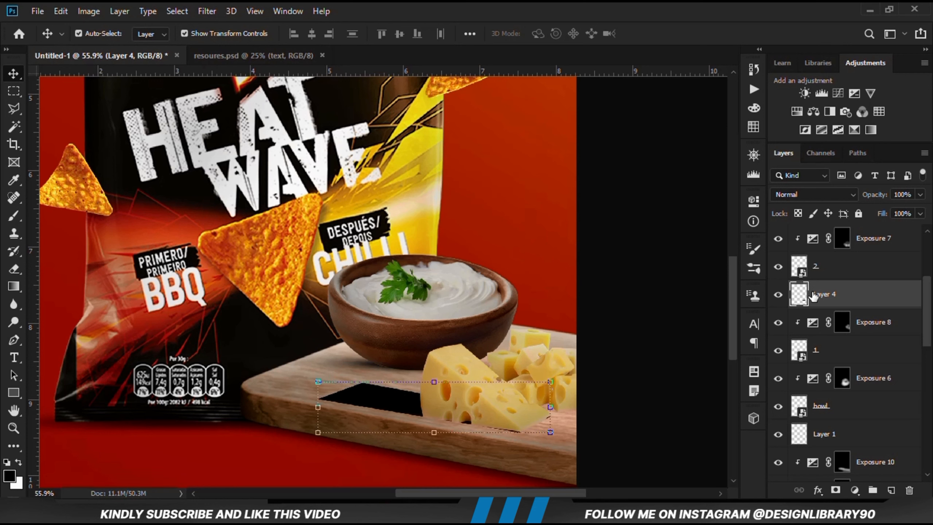
key("Down")
key("Down")
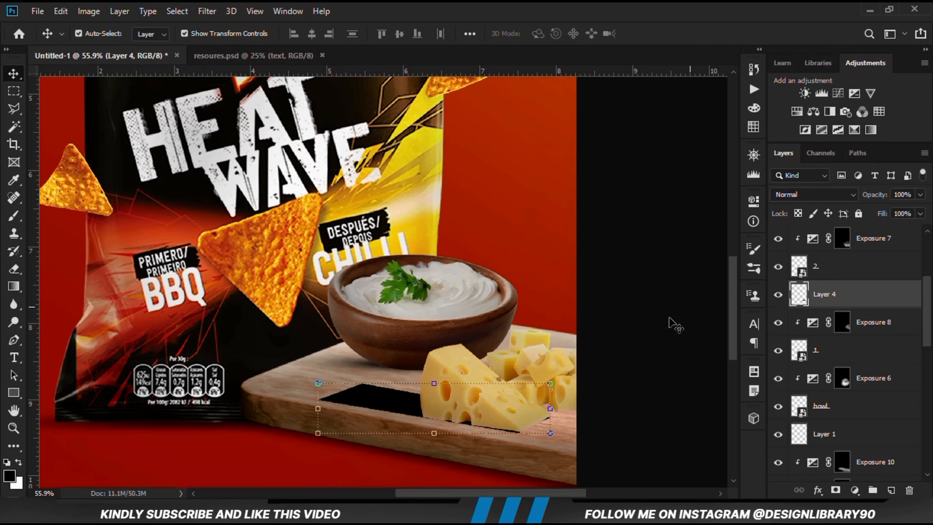
Distort the cheese shadow, pulling its upper right corner inward and adjusting its lower edge to follow the wedge's base
left_click(548, 384)
right_click(490, 404)
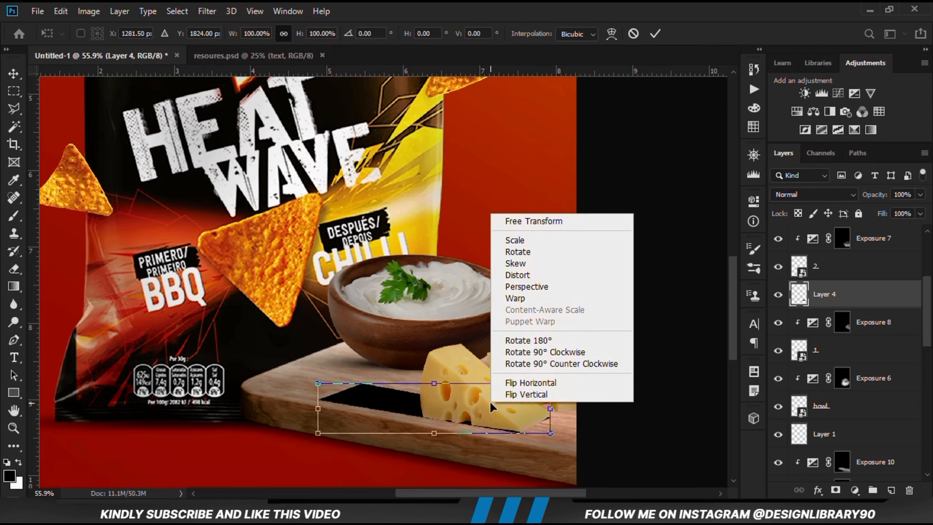
left_click(529, 272)
left_click_drag(551, 384, 542, 383)
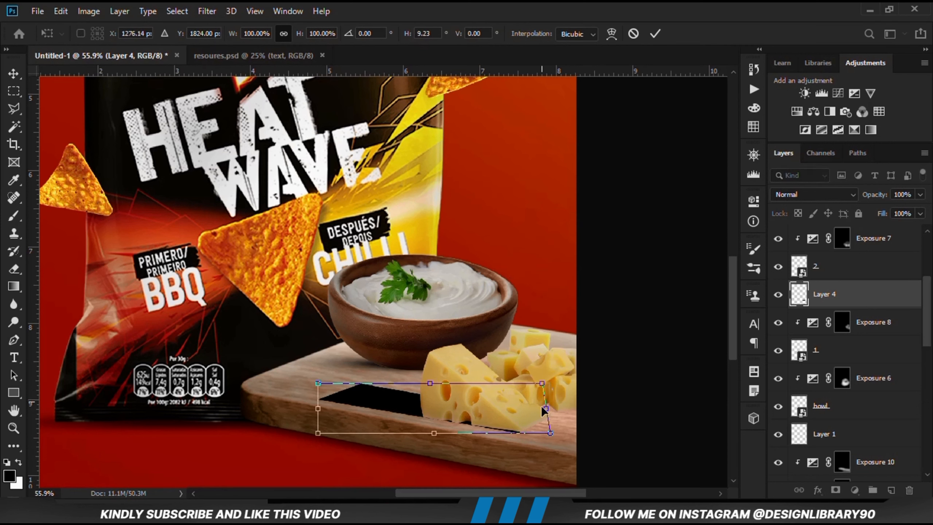
left_click_drag(435, 437, 435, 443)
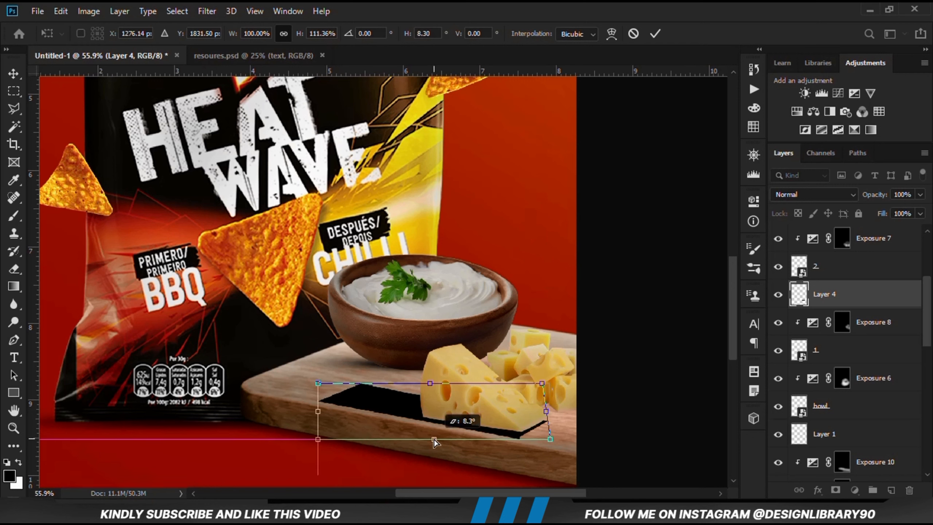
left_click_drag(551, 440, 551, 436)
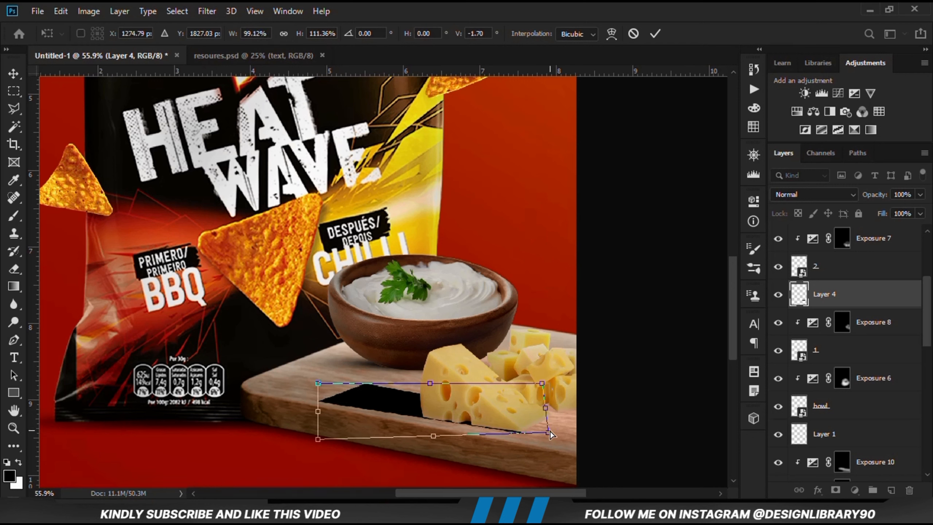
left_click(661, 38)
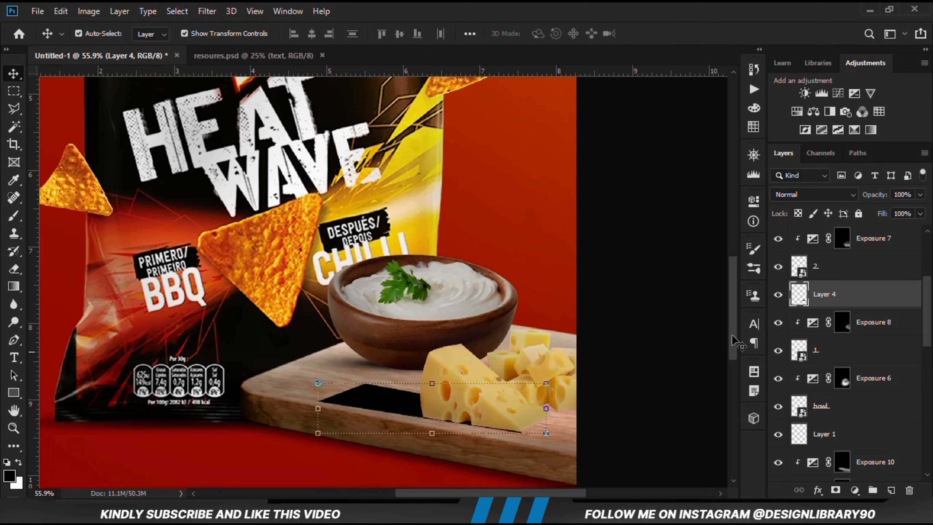
Convert the black cheese shadow on Layer 4 to a smart object and apply a Gaussian Blur with a 6-pixel radius
left_click(778, 302)
left_click(778, 294)
right_click(838, 298)
left_click(681, 190)
left_click(207, 11)
mouse_move(237, 166)
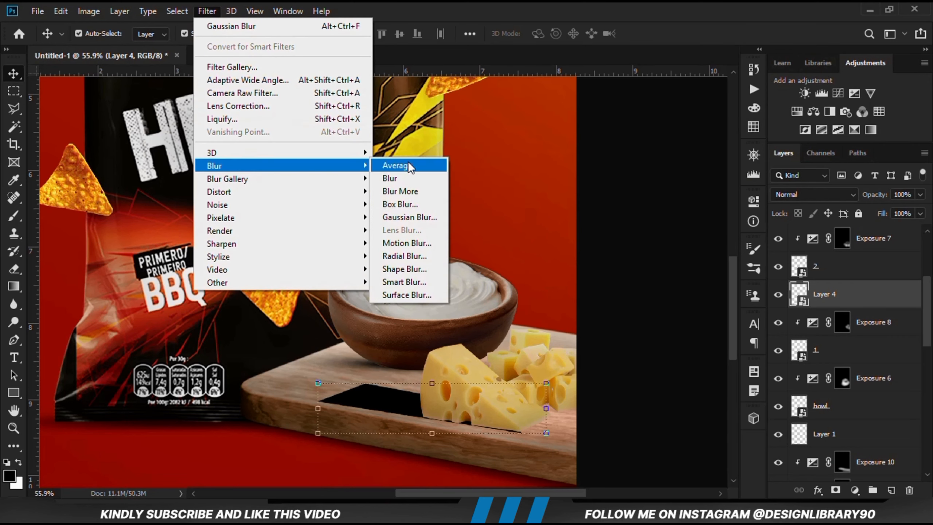
left_click(410, 218)
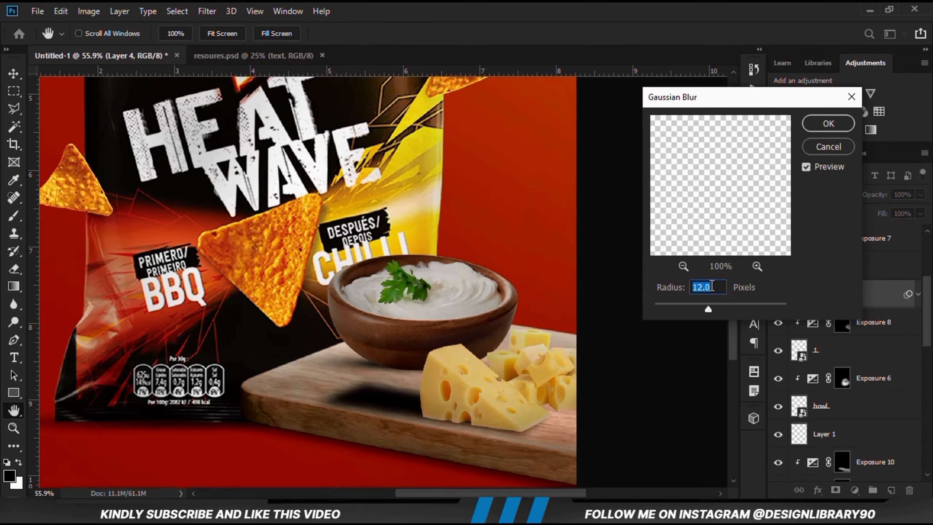
type("6")
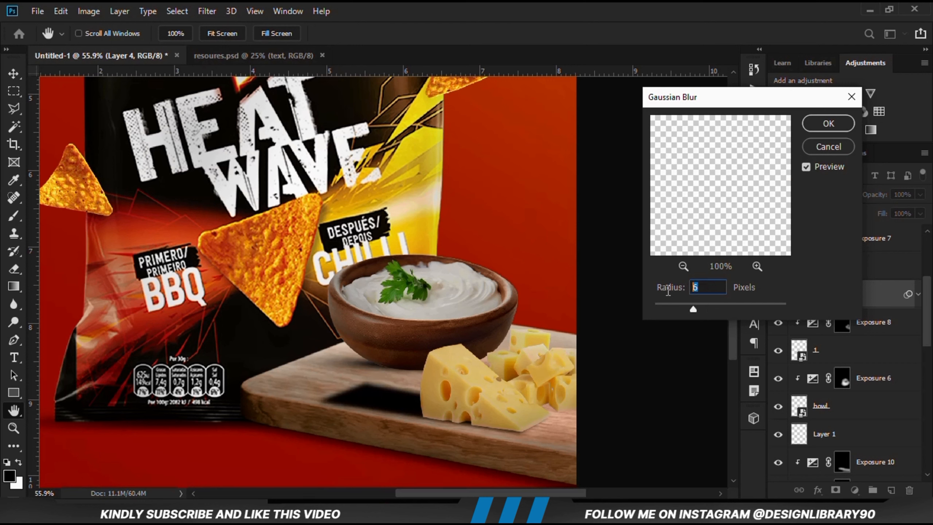
left_click(827, 123)
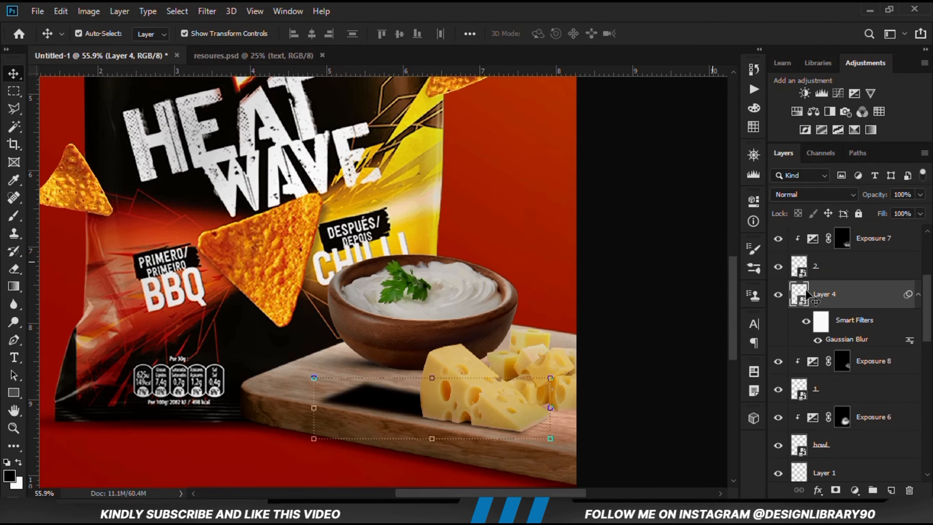
Add a layer mask to Layer 4 and fade the cheese shadow's far left end with a Foreground to Transparent linear gradient
left_click(778, 295)
left_click(779, 295)
left_click(834, 491)
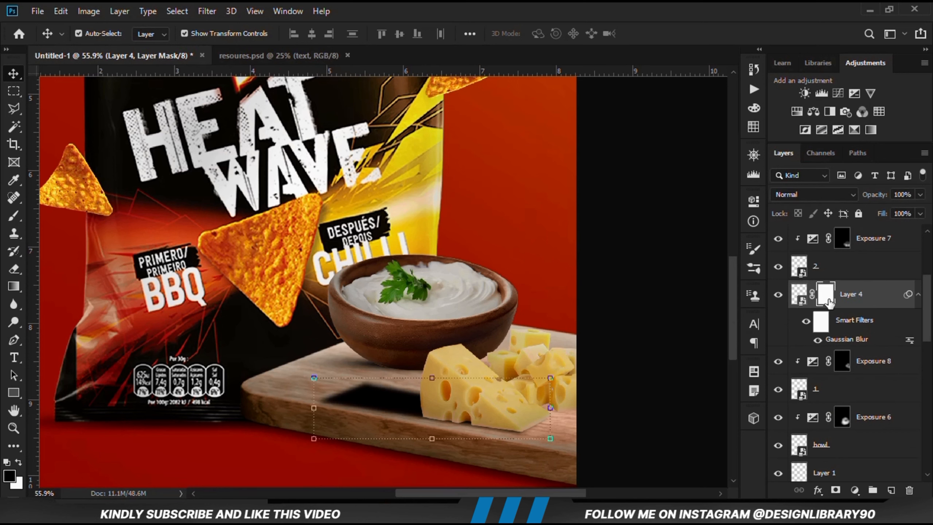
left_click(14, 286)
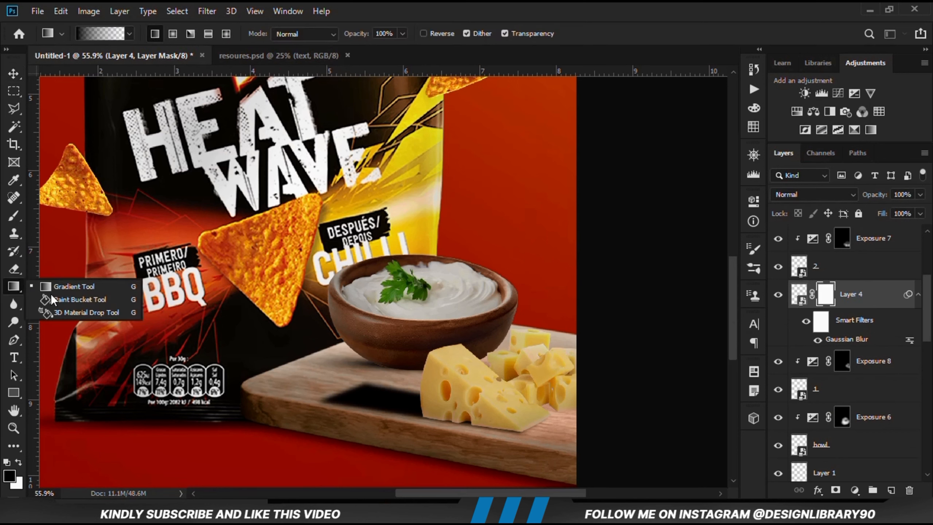
left_click(73, 273)
left_click(110, 38)
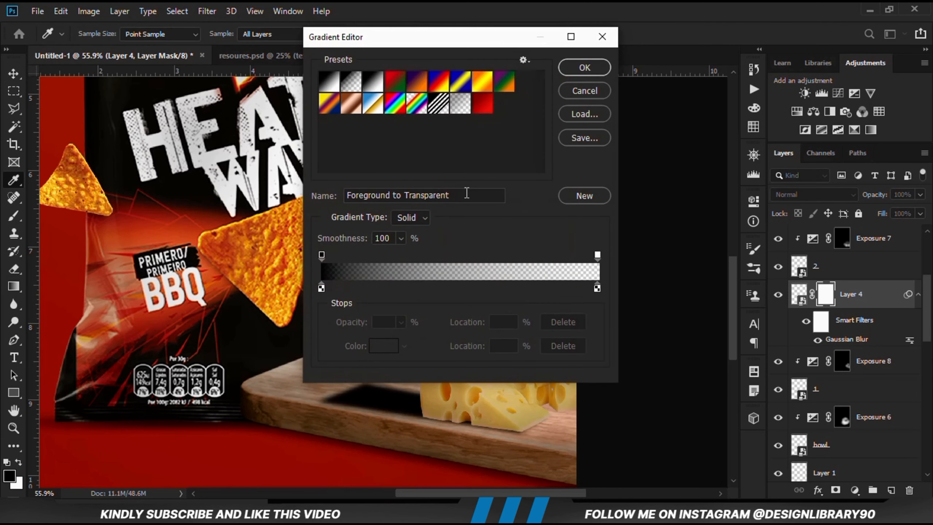
left_click(468, 195)
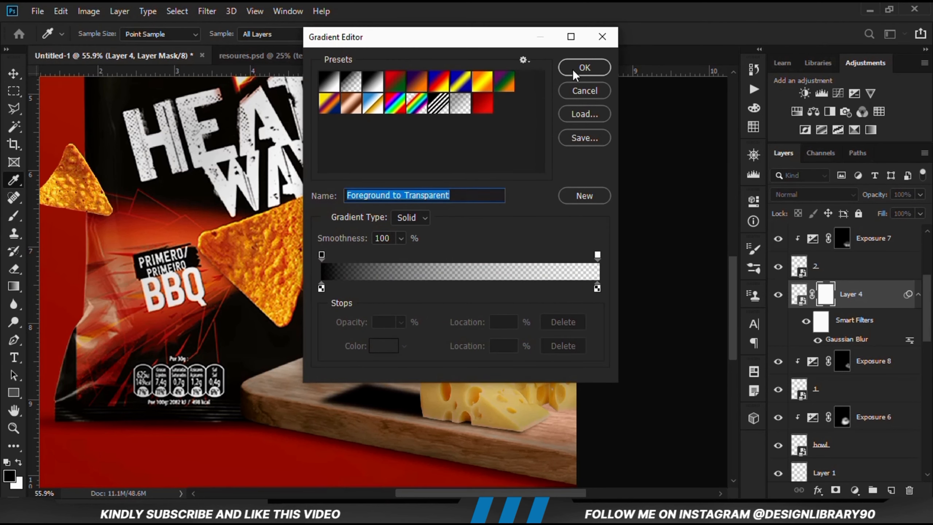
left_click(584, 67)
scroll(439, 295, "down", 1)
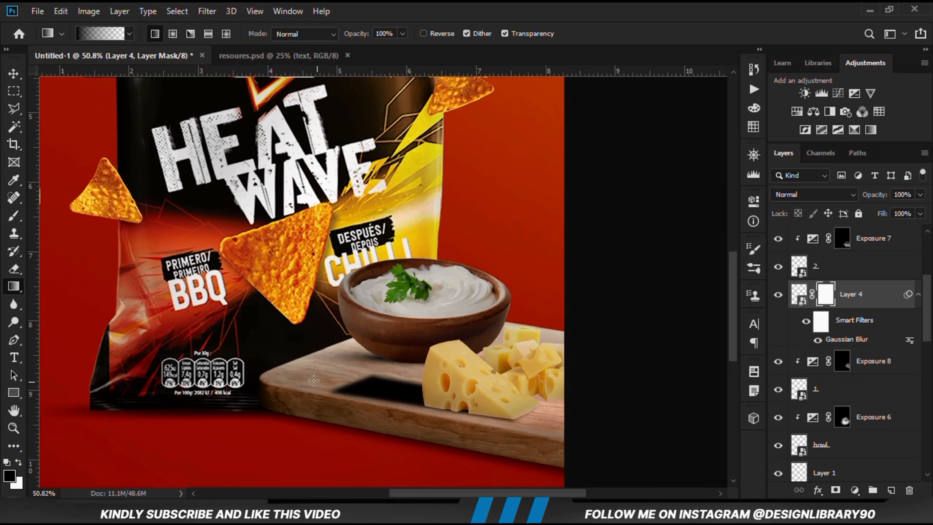
left_click_drag(385, 394, 415, 392)
key("ctrl+z")
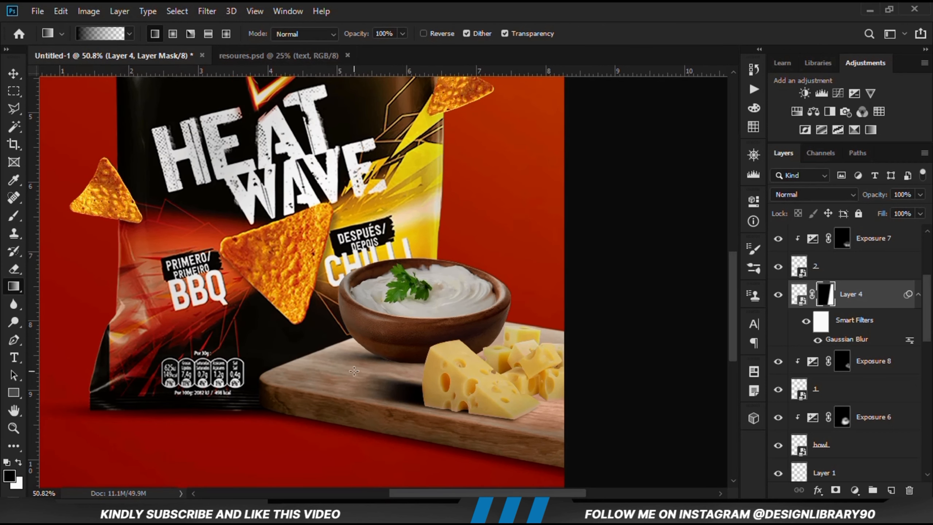
left_click_drag(366, 371, 403, 388)
Lower the opacity of the cheese shadow on Layer 4 to 57%, compare it hidden and shown, and return to the Move tool
left_click(919, 195)
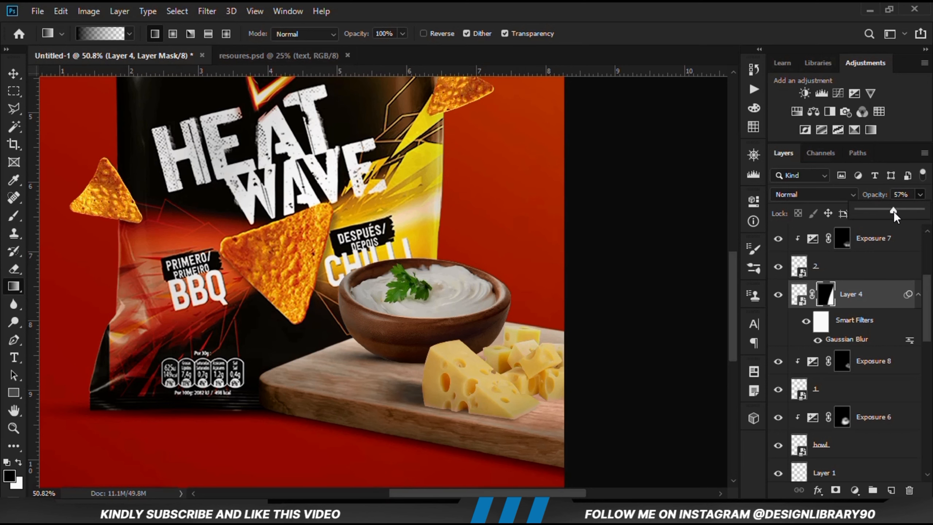
scroll(602, 333, "down", 1)
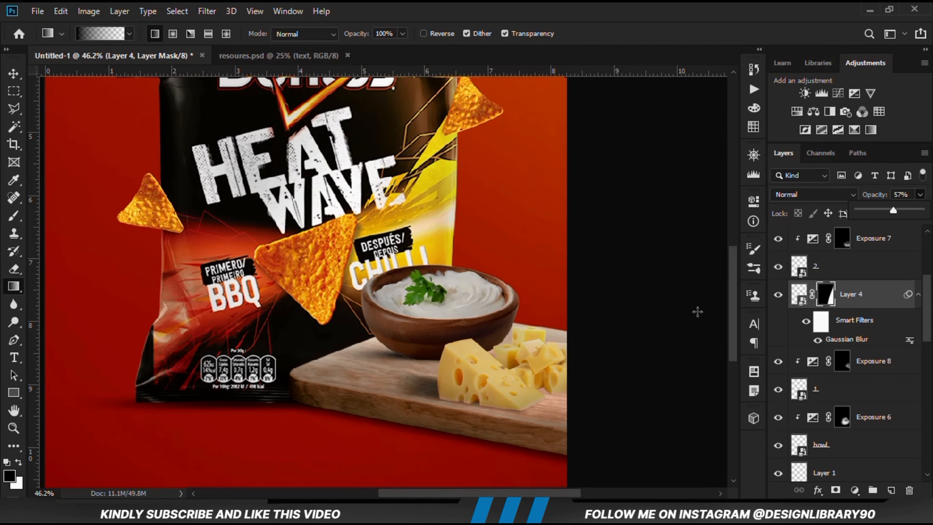
left_click(778, 295)
left_click(778, 294)
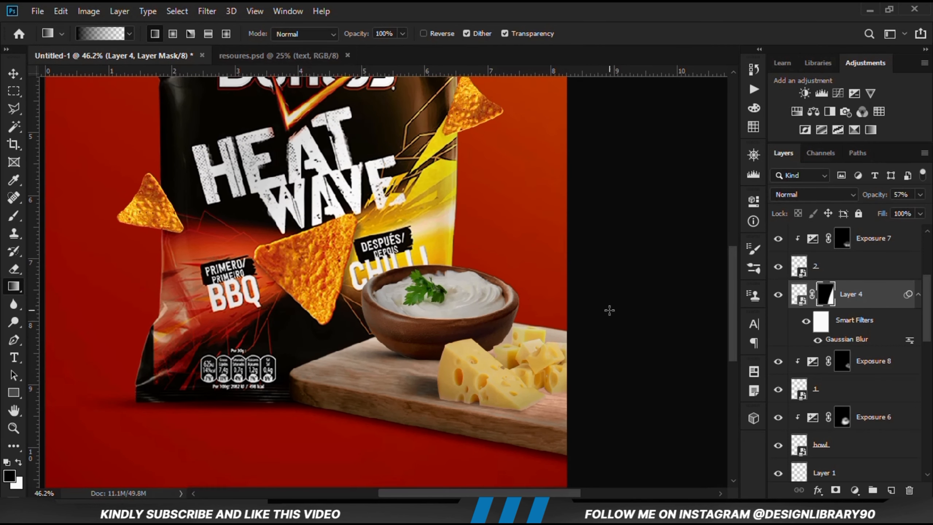
left_click(14, 74)
left_click(58, 73)
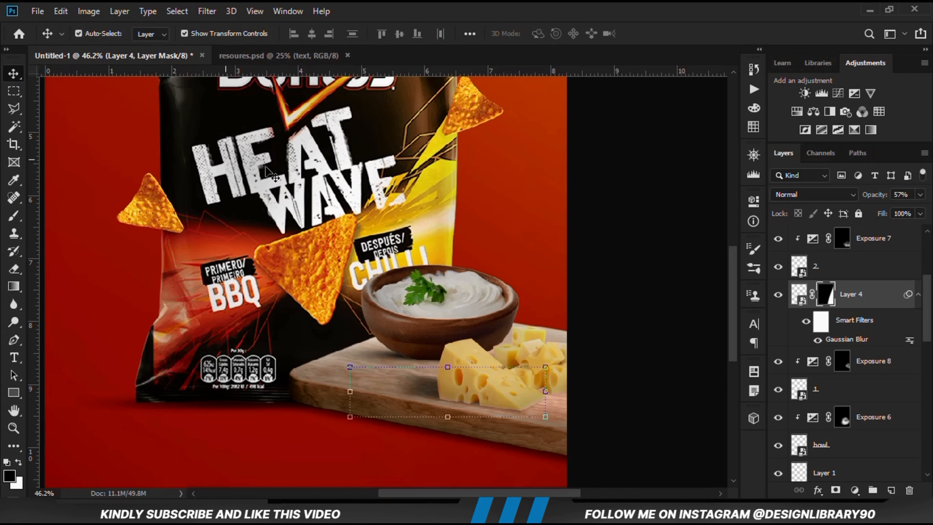
Examine which cheese pieces layers 1 and 2 contain by hiding and showing each layer
left_click(638, 369)
left_click(553, 367)
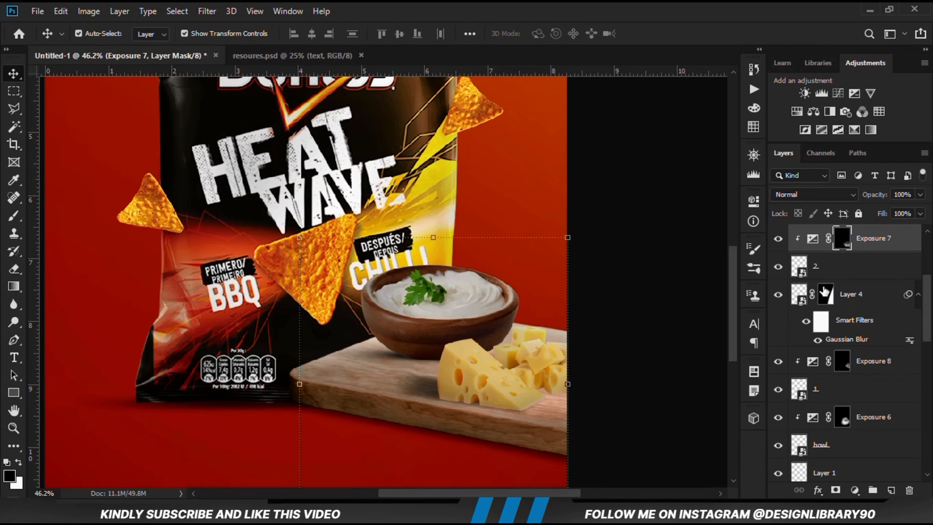
left_click(793, 268)
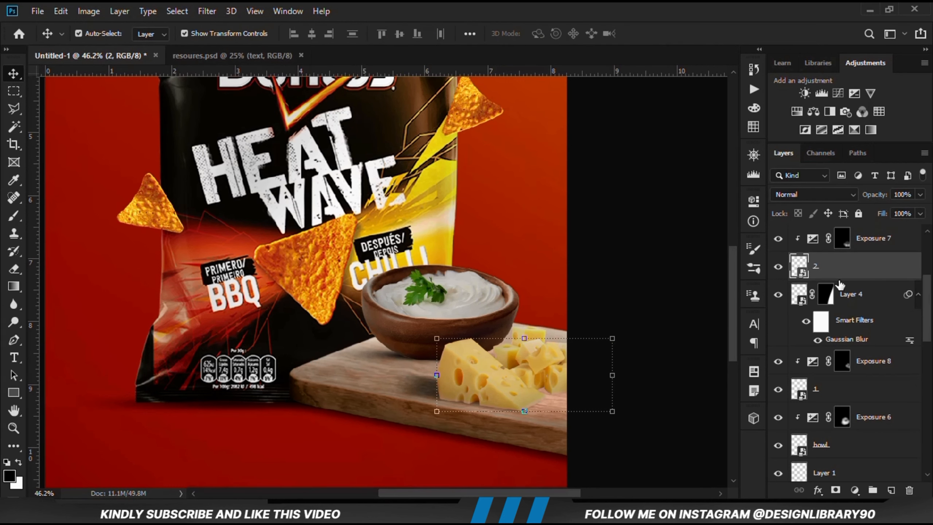
left_click(841, 389)
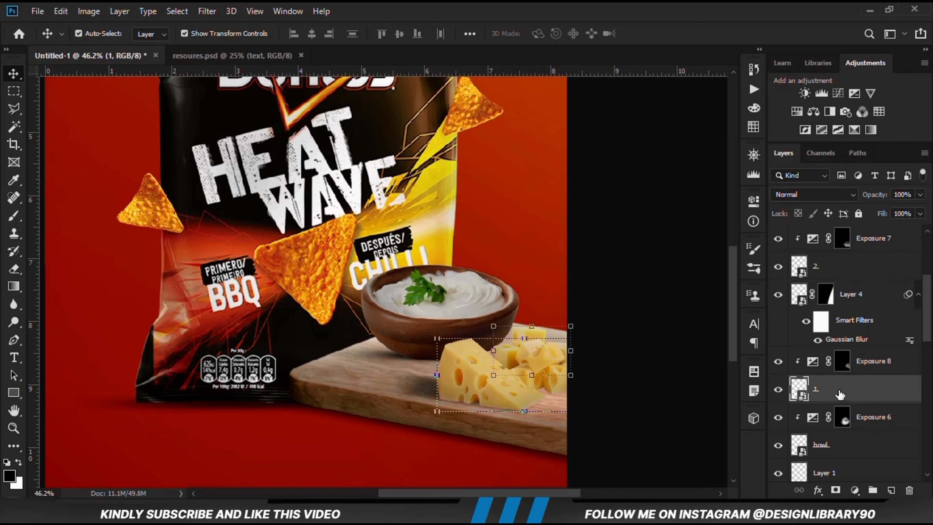
left_click(777, 390)
left_click(777, 391)
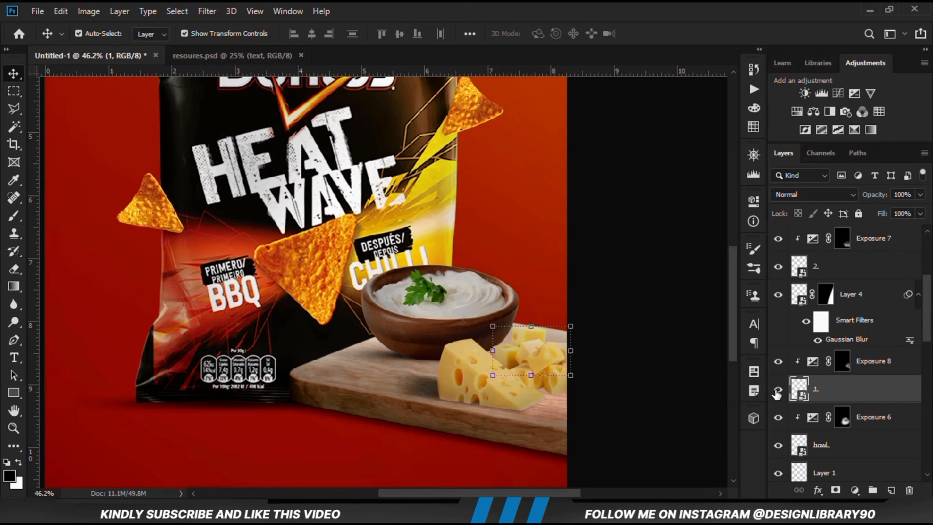
left_click(789, 273)
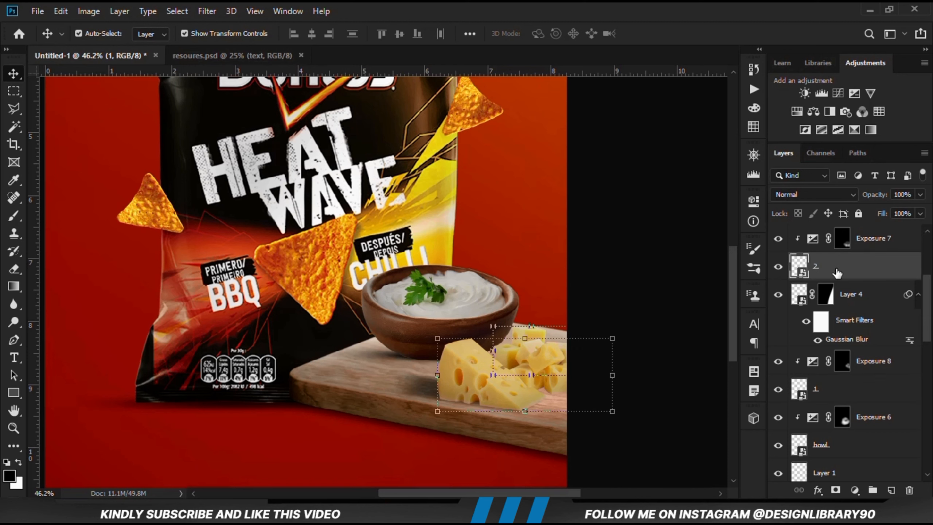
left_click(778, 267)
left_click(778, 268)
Add a layer above Layer 4 and paint a soft black shadow under the cheese's right side with a flattened 200 px brush
left_click(865, 295)
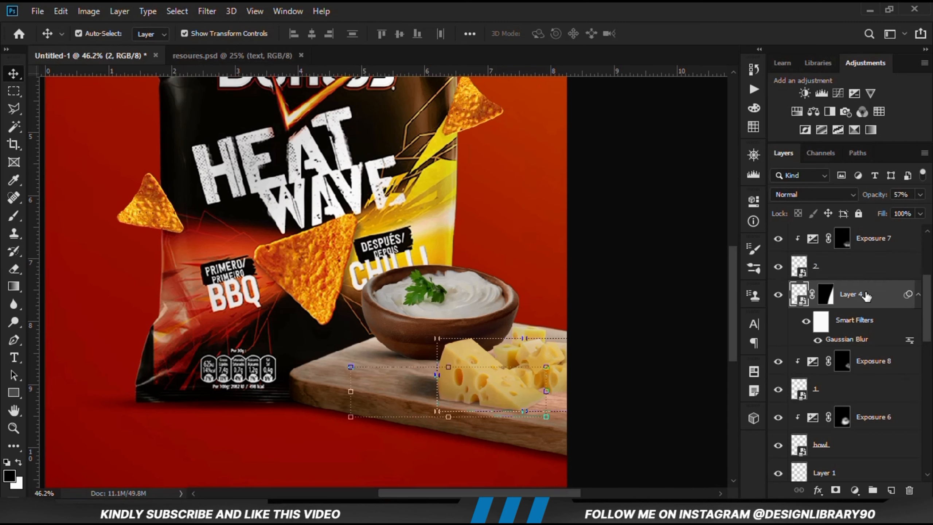
left_click(891, 489)
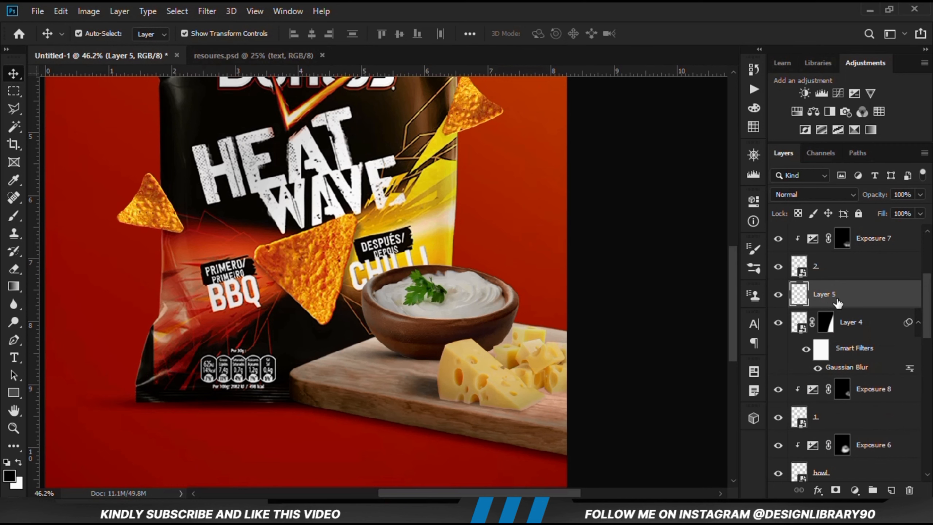
left_click(14, 216)
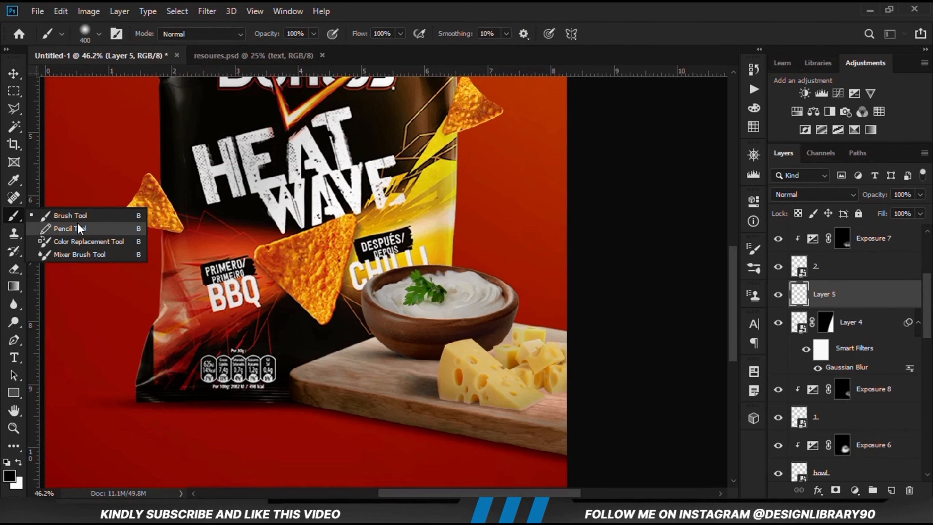
left_click(84, 216)
right_click(470, 329)
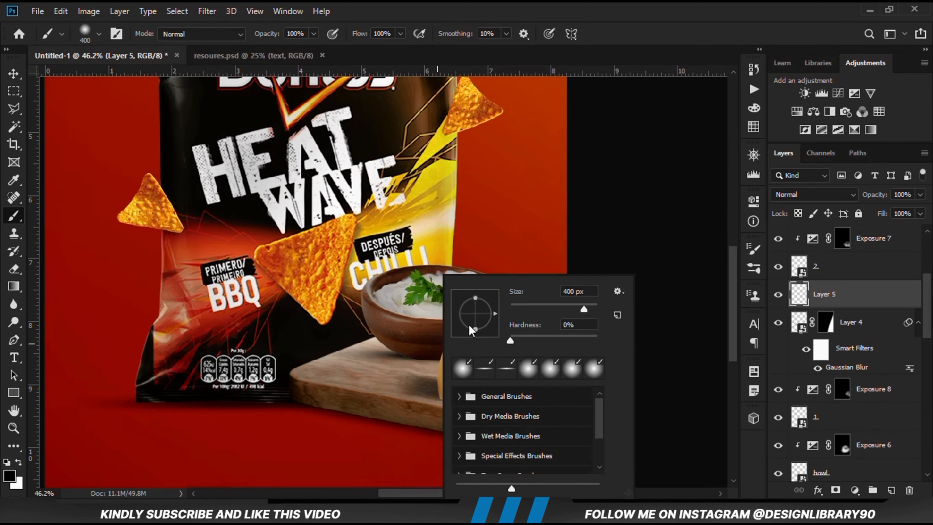
left_click(493, 12)
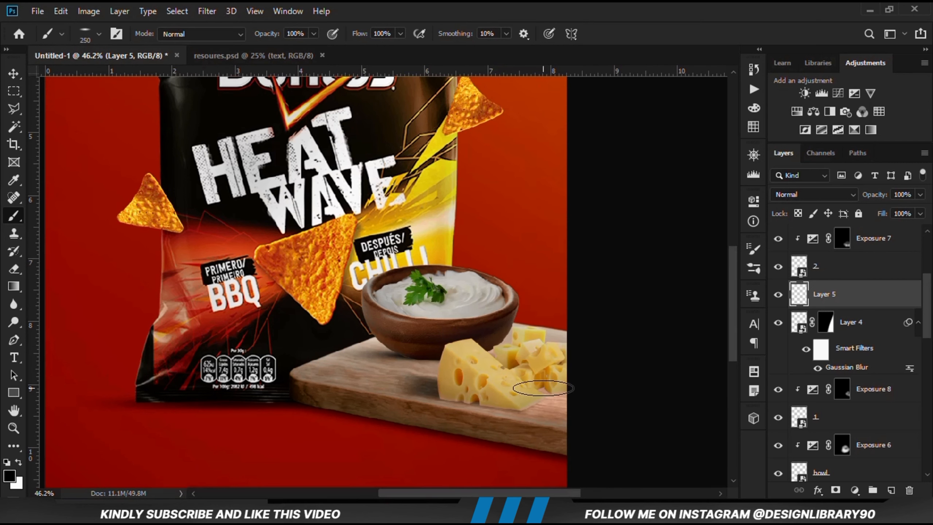
key("bracketleft")
key("bracketleft")
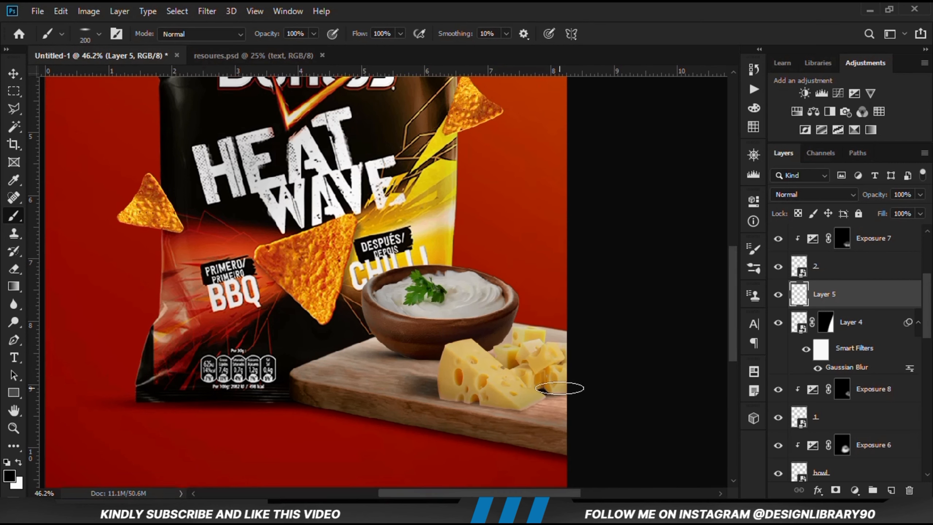
Lower the opacity of the painted cheese shadow on Layer 5 to 52% and adjust its lower edge slightly upward
left_click(920, 194)
left_click_drag(924, 209, 881, 213)
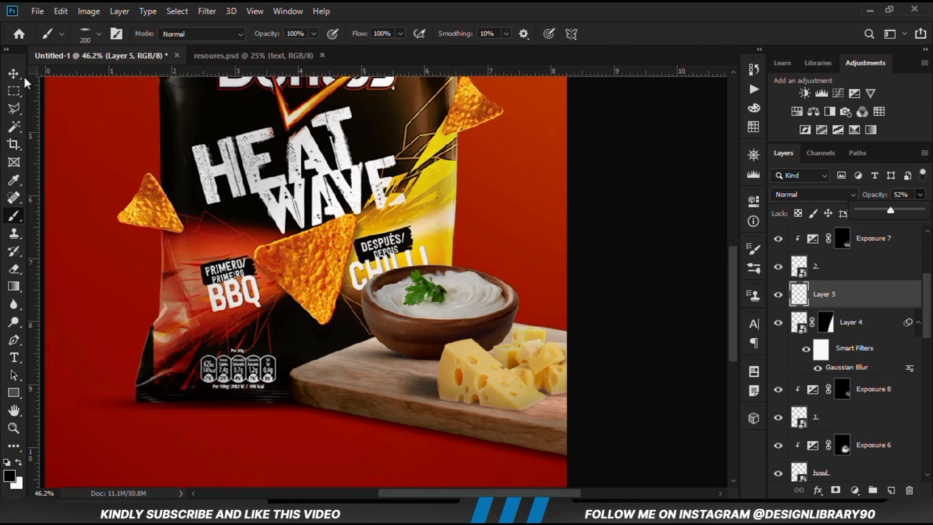
left_click(14, 74)
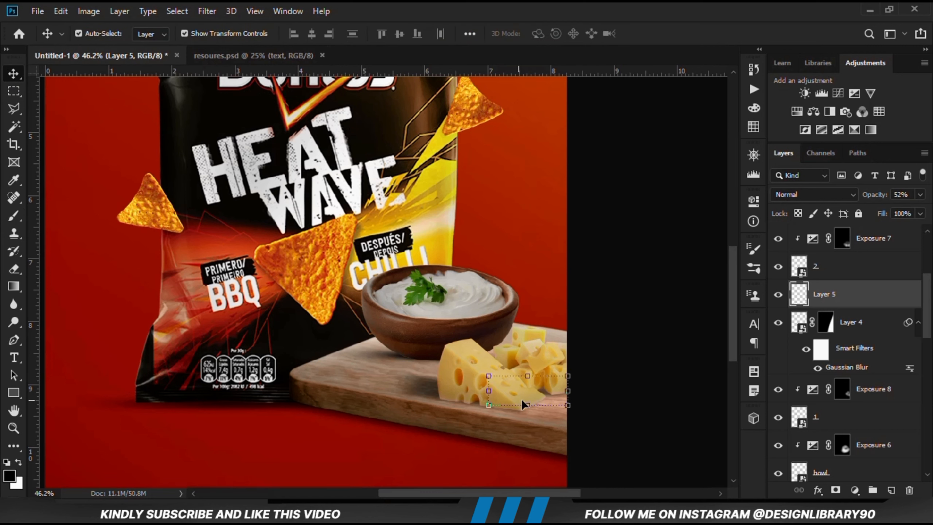
left_click(525, 404)
left_click_drag(525, 405, 523, 399)
key("Return")
left_click(632, 394)
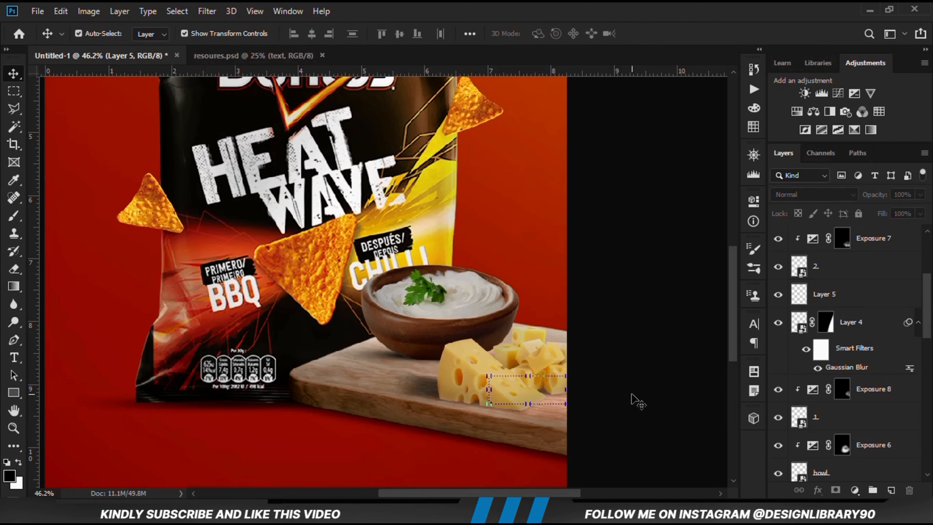
Check the effect of cheese layer 2 and its Exposure 7 adjustment by hiding and showing each
left_click(555, 368)
left_click(819, 269)
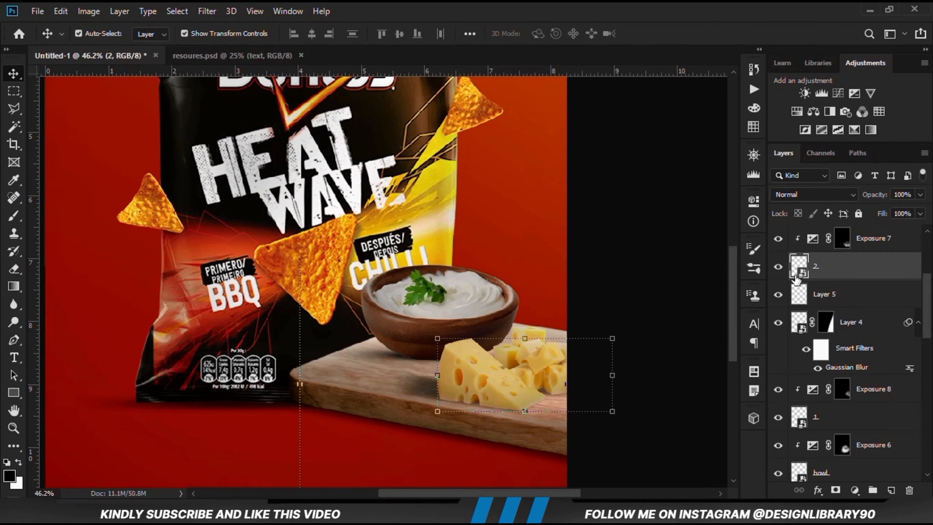
left_click(779, 267)
left_click(779, 268)
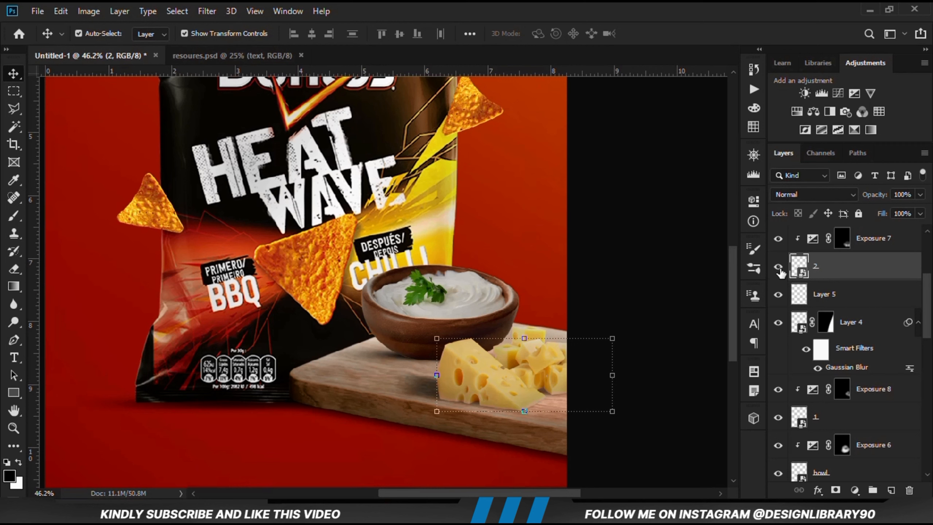
left_click(840, 239)
left_click(778, 240)
left_click(778, 240)
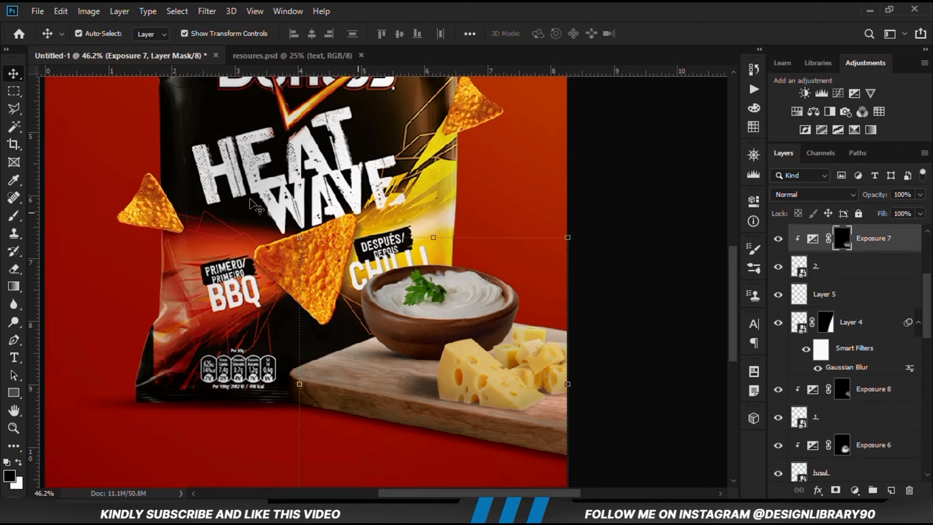
Restore the flattened brush to a round tip for painting on the Exposure 7 mask
right_click(13, 216)
left_click(55, 216)
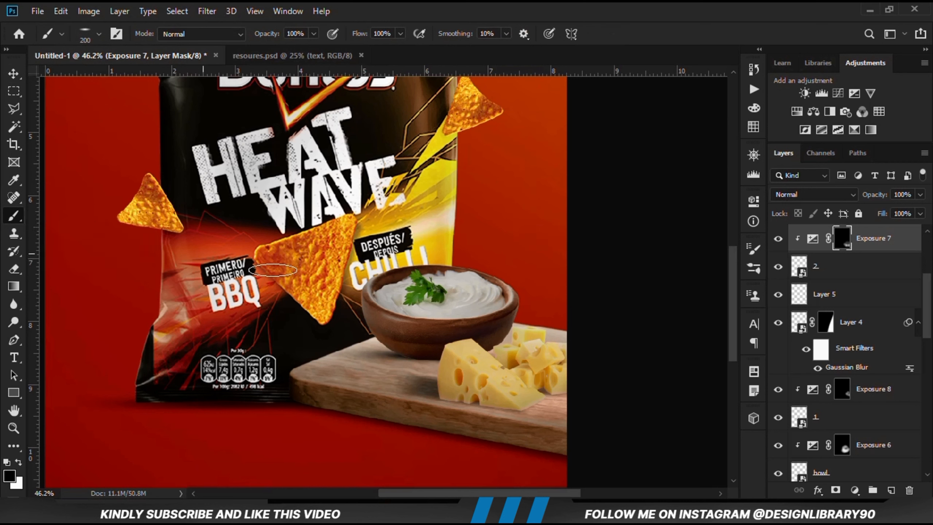
right_click(379, 264)
left_click_drag(410, 310, 412, 330)
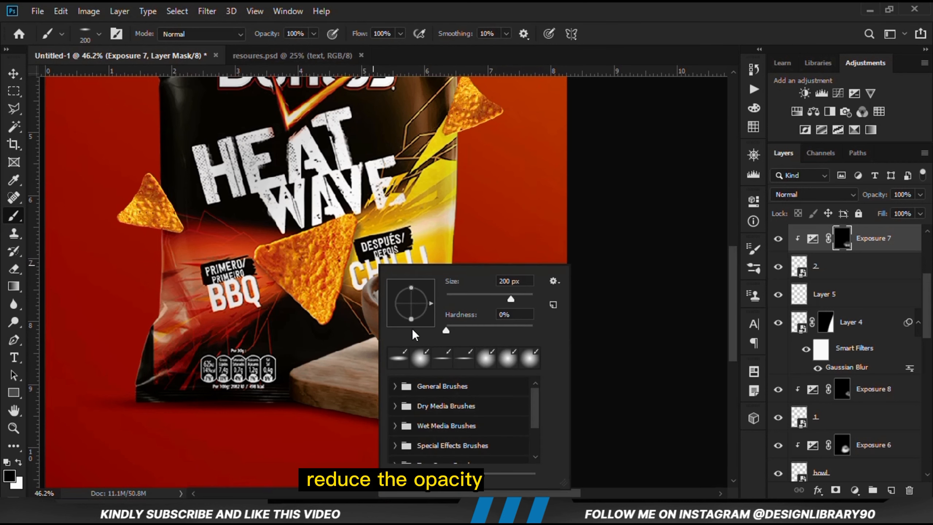
left_click(411, 3)
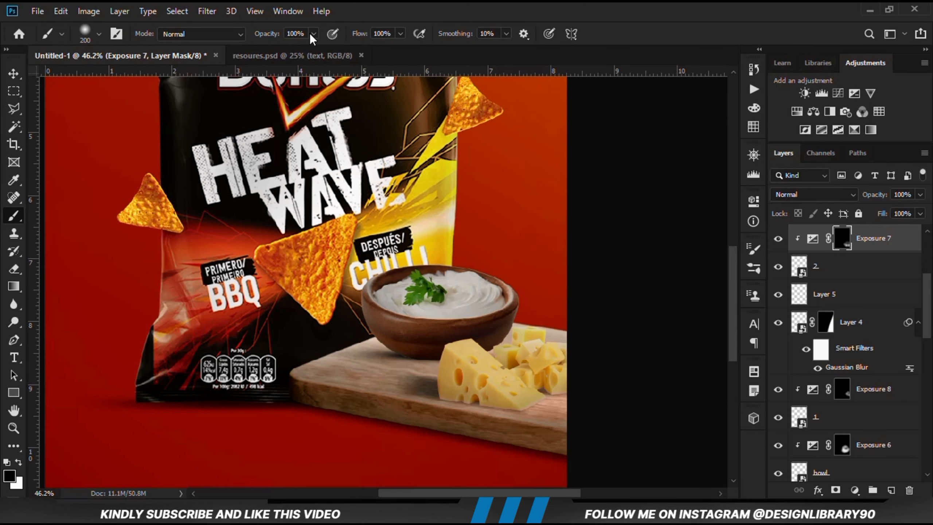
Paint white on the Exposure 7 mask over the cheese's right side with a soft 300 px brush at 14% opacity, then compare the effect
left_click_drag(310, 35, 287, 54)
key("x")
key("bracketright")
key("bracketright")
left_click(314, 35)
left_click_drag(312, 49, 305, 47)
left_click(403, 5)
mouse_move(564, 400)
left_mouse_down()
mouse_move(479, 414)
mouse_move(422, 403)
mouse_move(601, 371)
mouse_move(555, 389)
left_mouse_up()
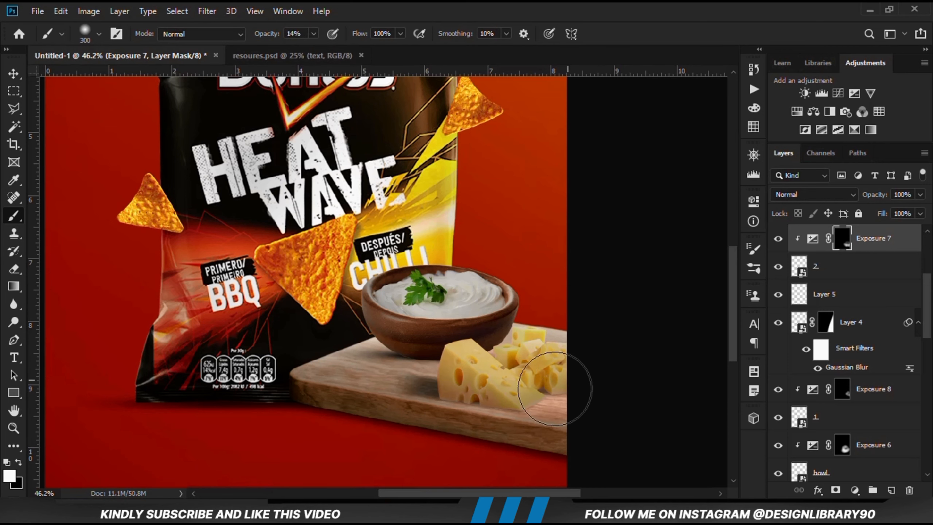
left_click(778, 238)
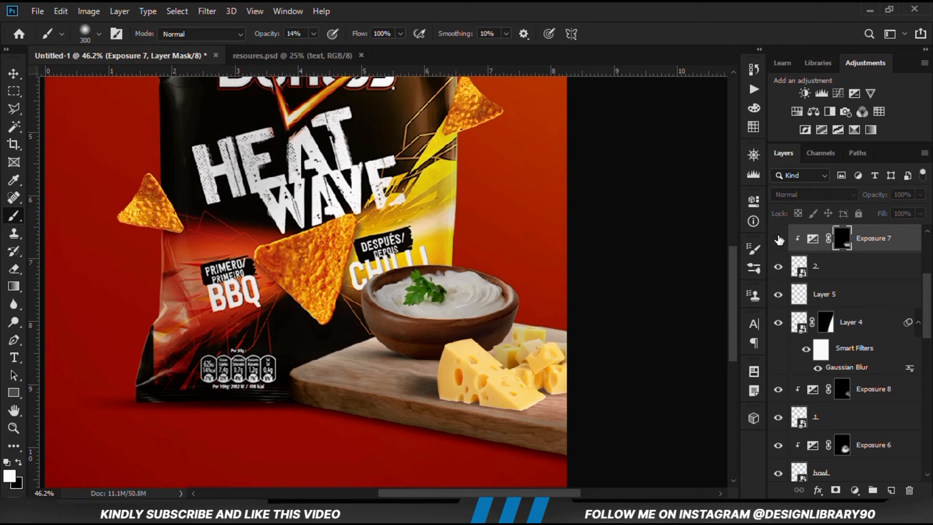
Show the Exposure 7 adjustment and add a new empty layer at the top of the layer stack
left_click(778, 239)
key("ctrl+0")
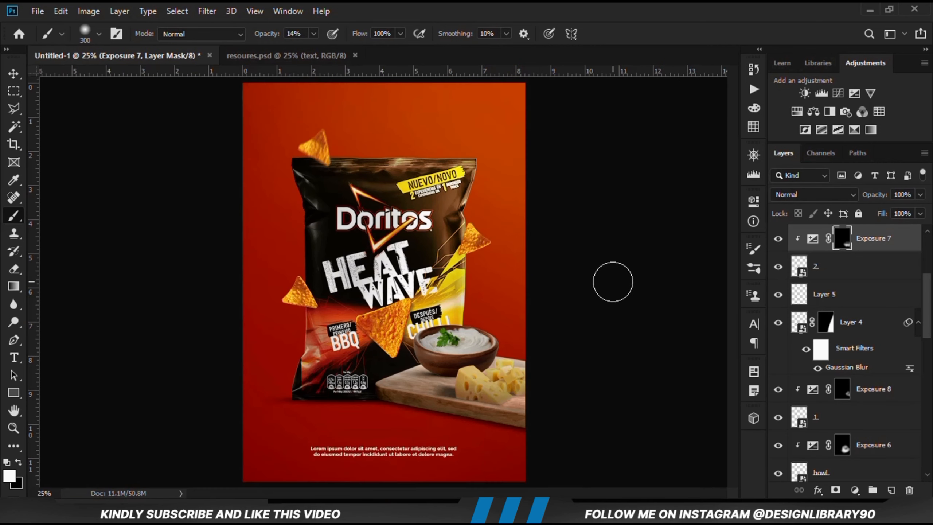
left_click(13, 74)
left_click(144, 208)
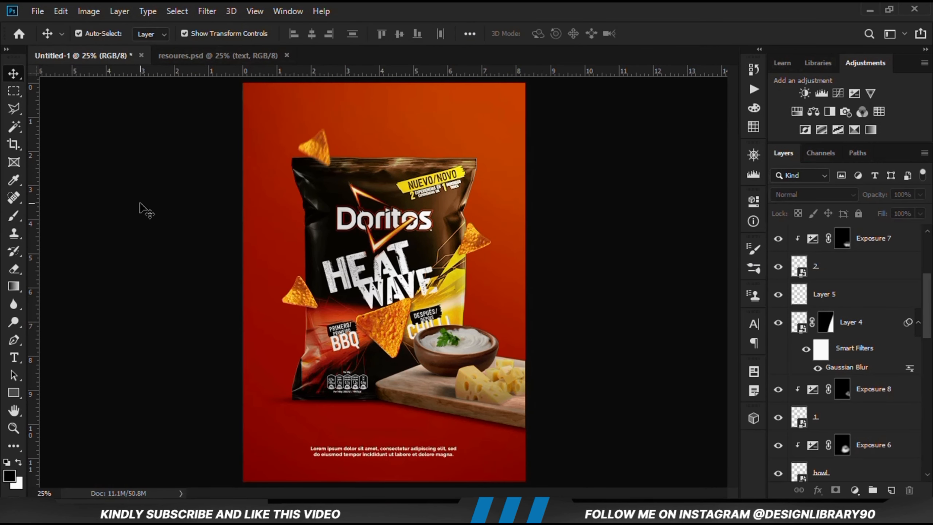
left_click(891, 491)
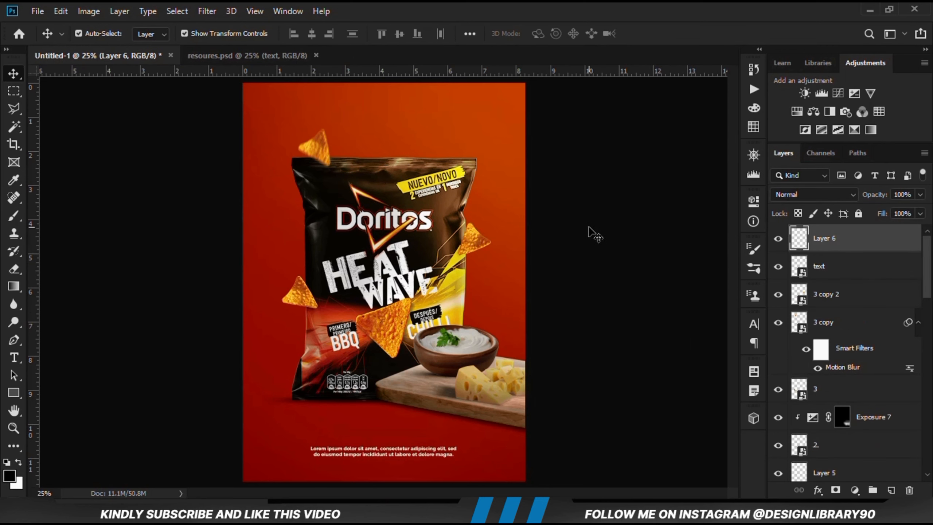
Paint a soft white glow in the poster's upper right on Layer 6 with a very large round brush at 100% opacity
left_click(12, 220)
left_click(55, 216)
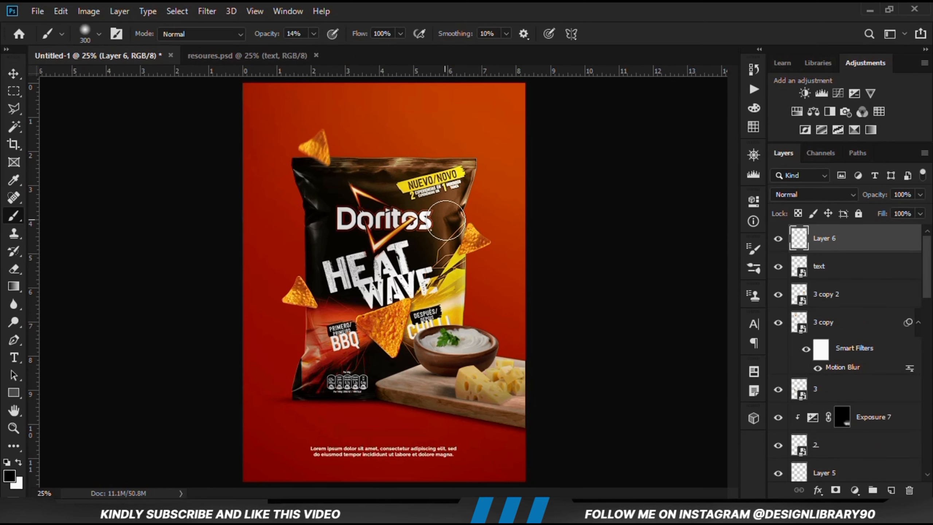
key("bracketright")
key("bracketright")
key("bracketright")
key("bracketright")
key("bracketright")
key("bracketright")
key("bracketright")
key("bracketright")
key("bracketright")
key("bracketright")
key("bracketright")
key("bracketright")
key("bracketright")
key("bracketright")
key("bracketright")
left_click_drag(314, 40, 430, 9)
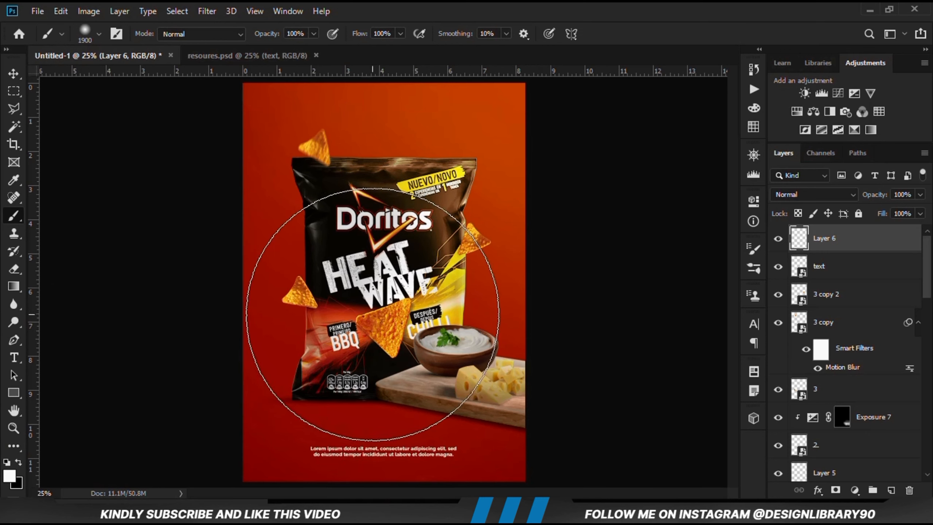
key("bracketleft")
key("bracketleft")
key("bracketleft")
key("bracketleft")
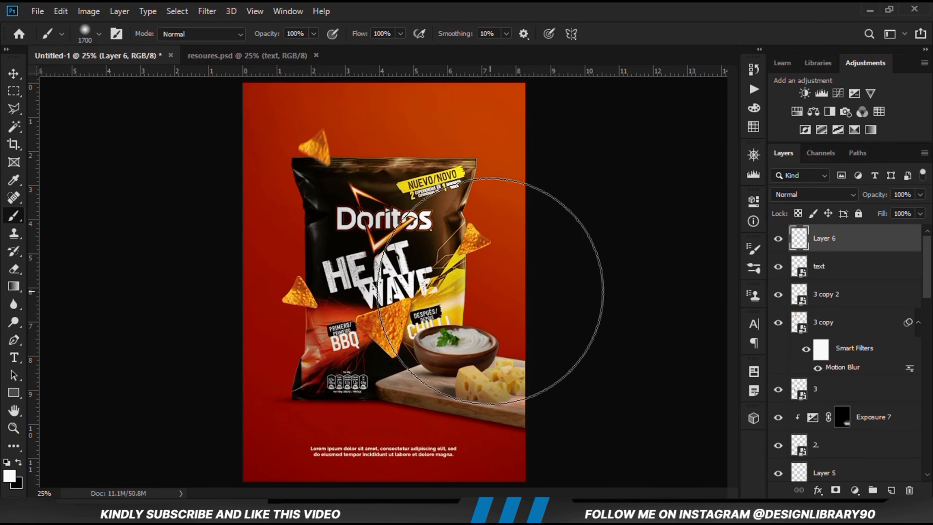
scroll(397, 294, "down", 2)
key("bracketright")
left_click(449, 165)
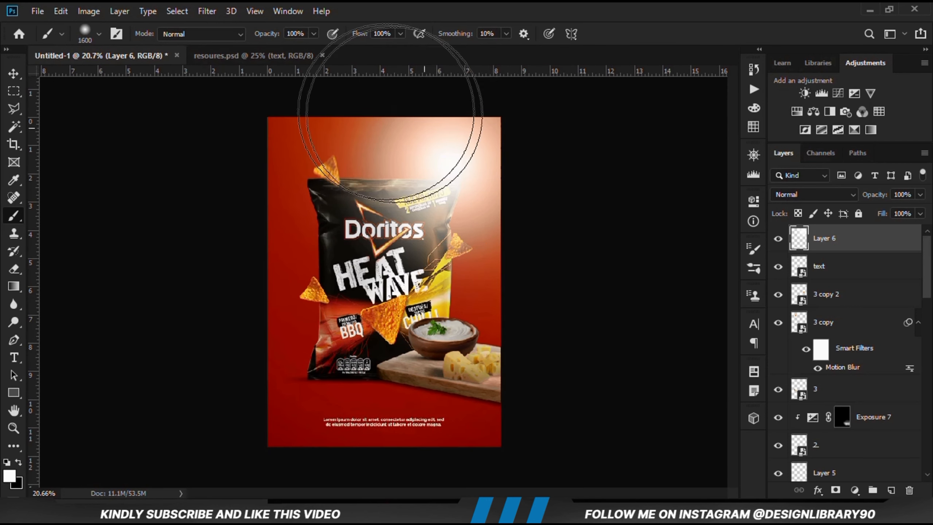
Scale up the white glow on Layer 6 so that it extends past the poster's upper and side edges
left_click(14, 73)
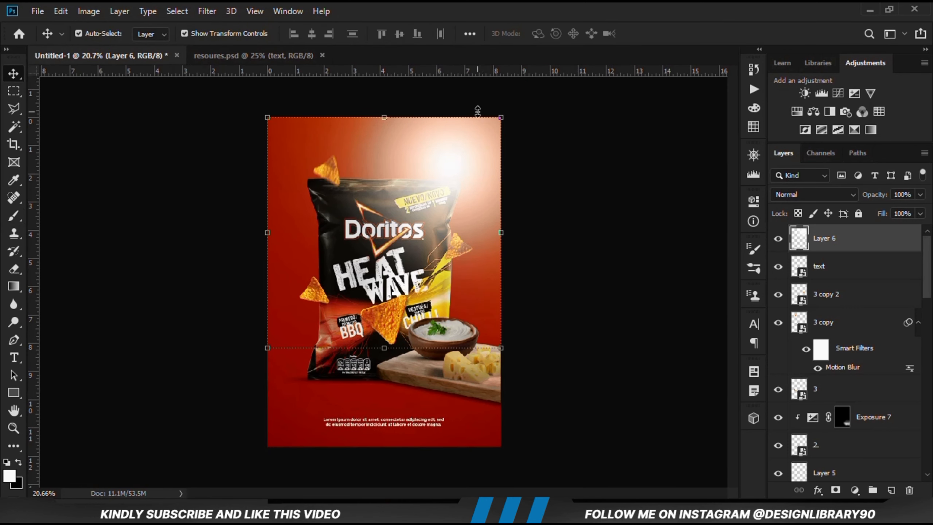
left_click_drag(501, 117, 523, 95)
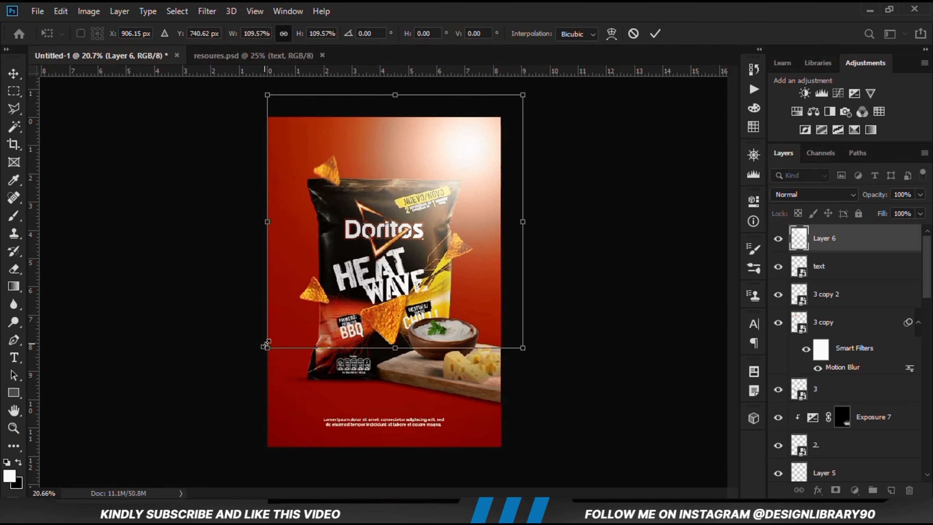
left_click_drag(265, 346, 247, 367)
key("Return")
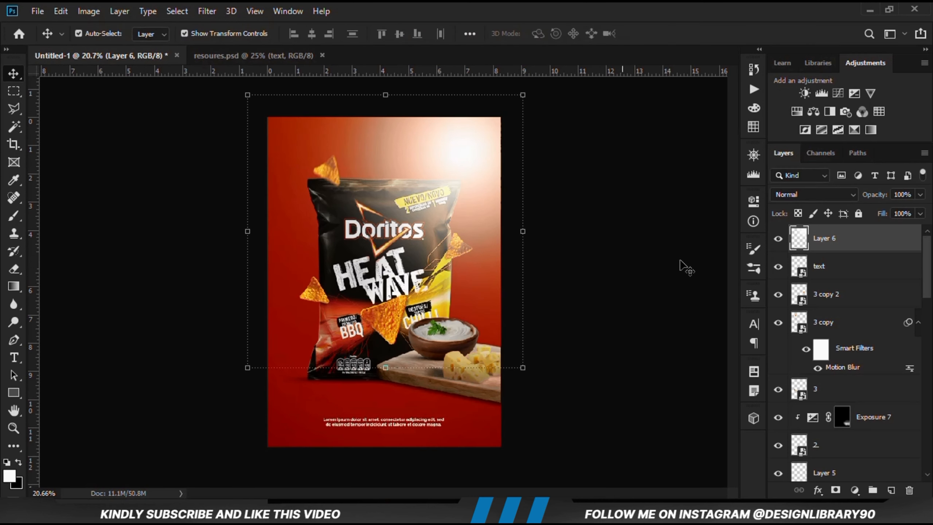
Set the blend mode of the glow on Layer 6 to Overlay and compare the poster with and without it
left_click(804, 194)
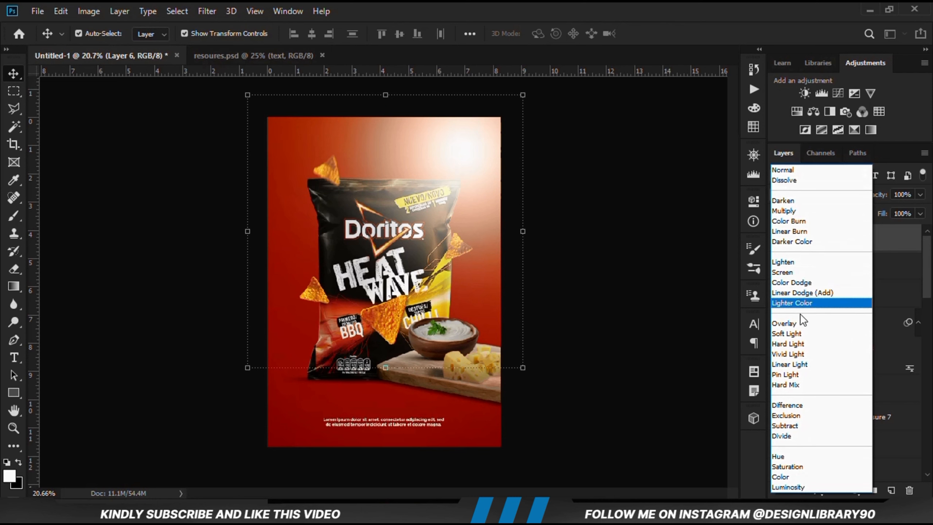
left_click(802, 324)
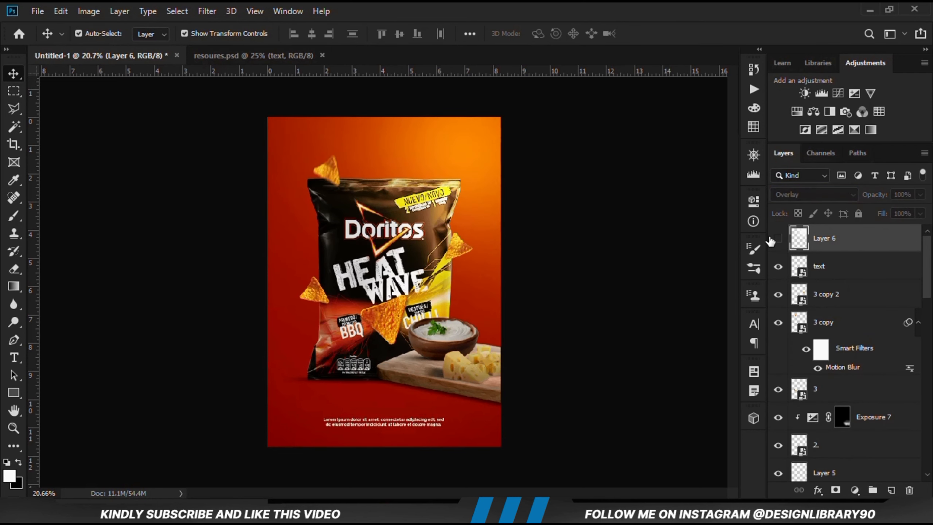
left_click(778, 238)
left_click(920, 194)
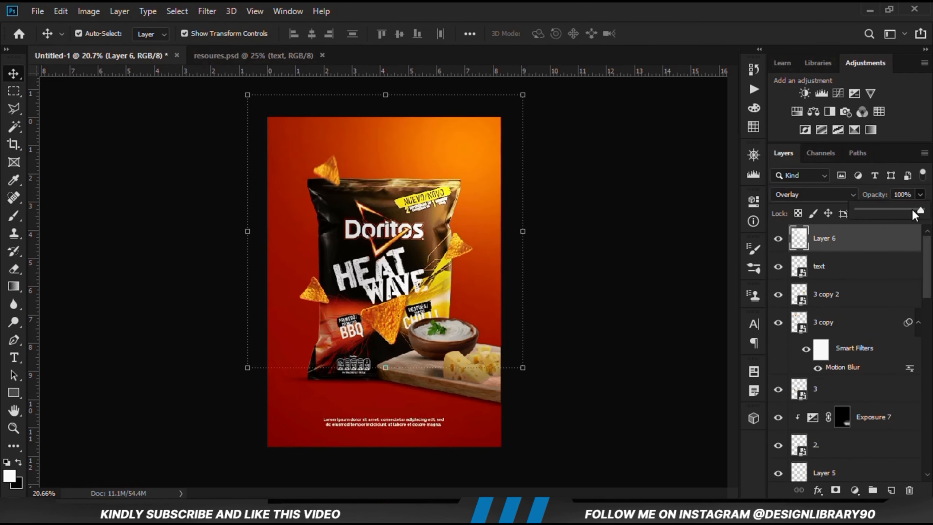
left_click_drag(913, 210, 914, 210)
left_click(613, 266)
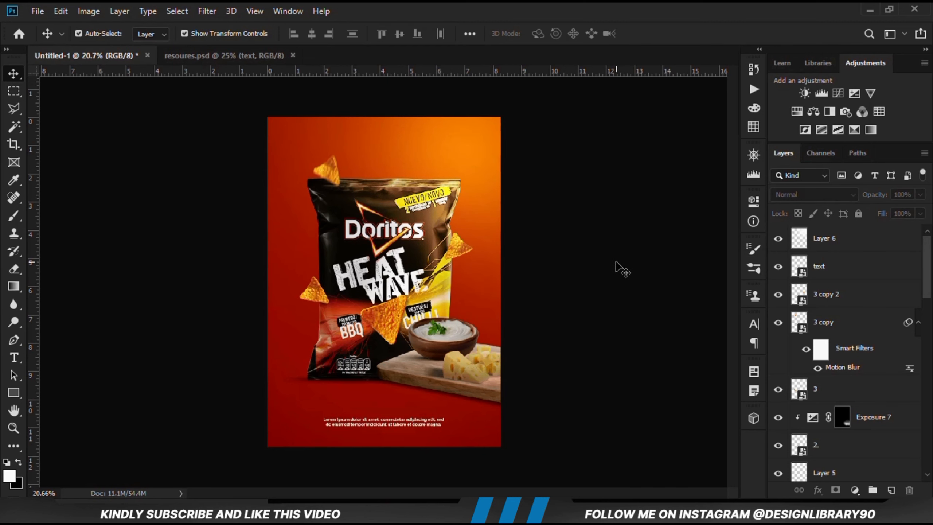
Lower the opacity of the blurred cheese shadow on Layer 4 to 45%
key("ctrl+plus")
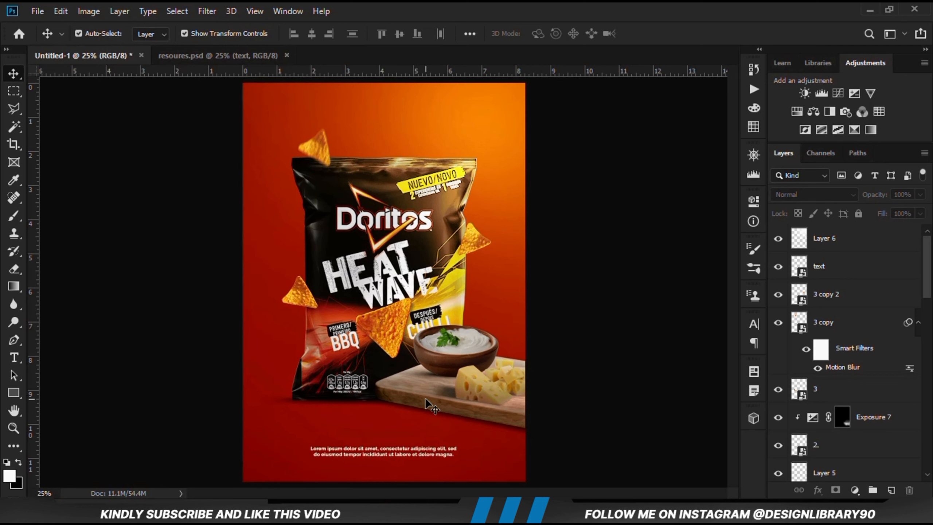
left_click(455, 400)
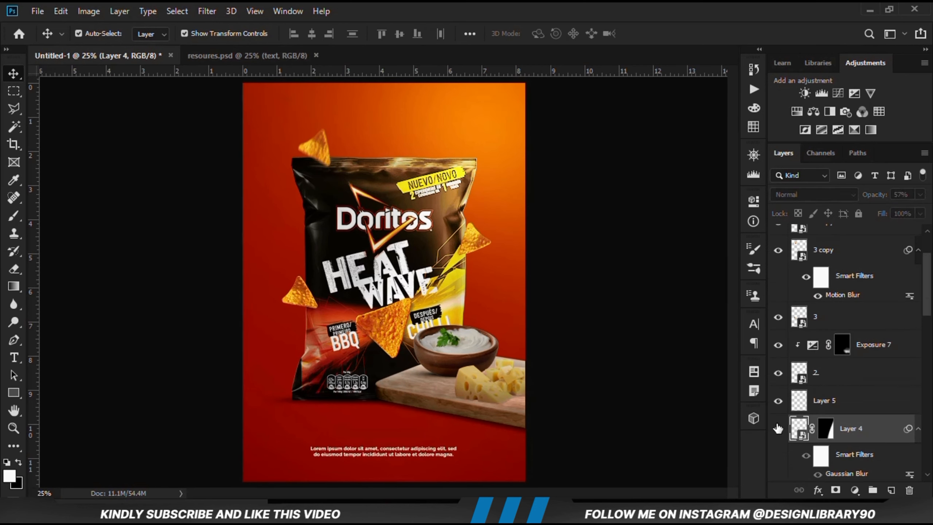
left_click(921, 195)
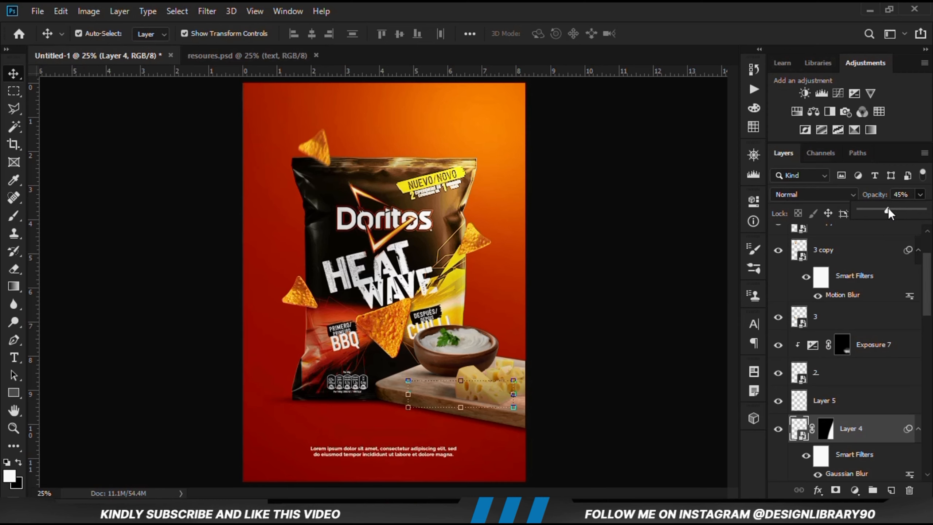
left_click(647, 382)
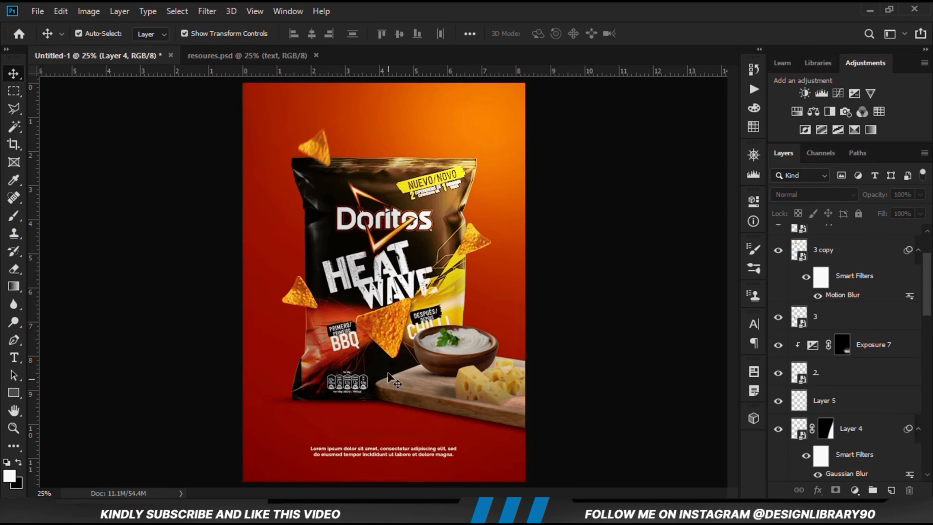
Lower the opacity of the shadow beneath the bowl on Layer 1 to 64% and compare it hidden and shown
left_click(426, 380)
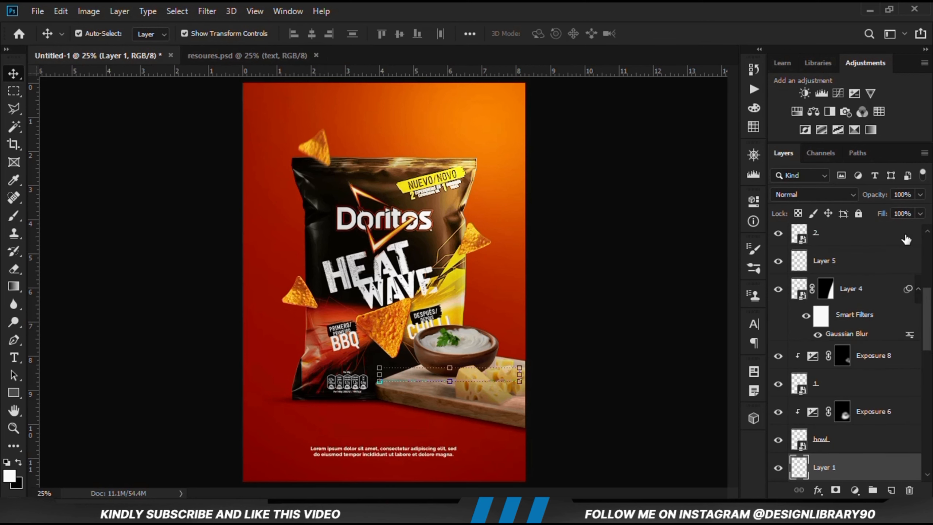
left_click(920, 195)
left_click_drag(891, 217, 886, 217)
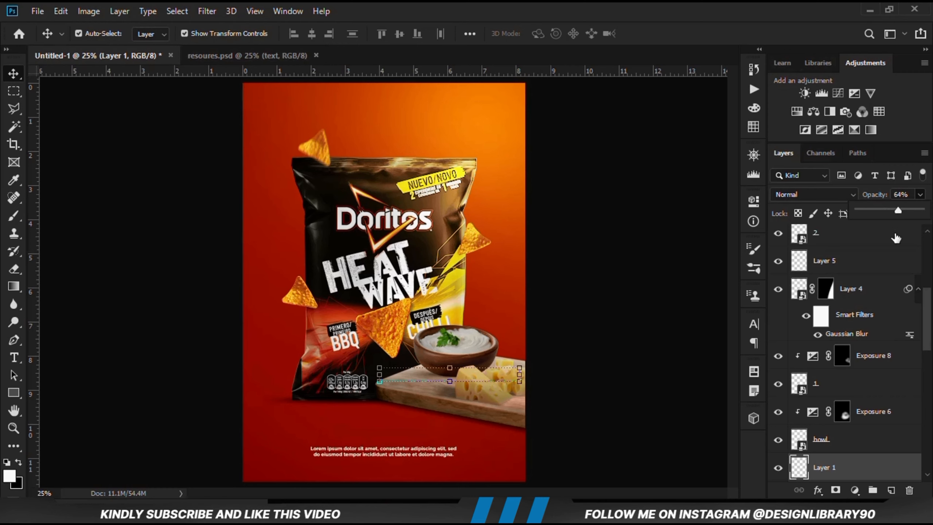
left_click(778, 468)
left_click(778, 467)
left_click(651, 416)
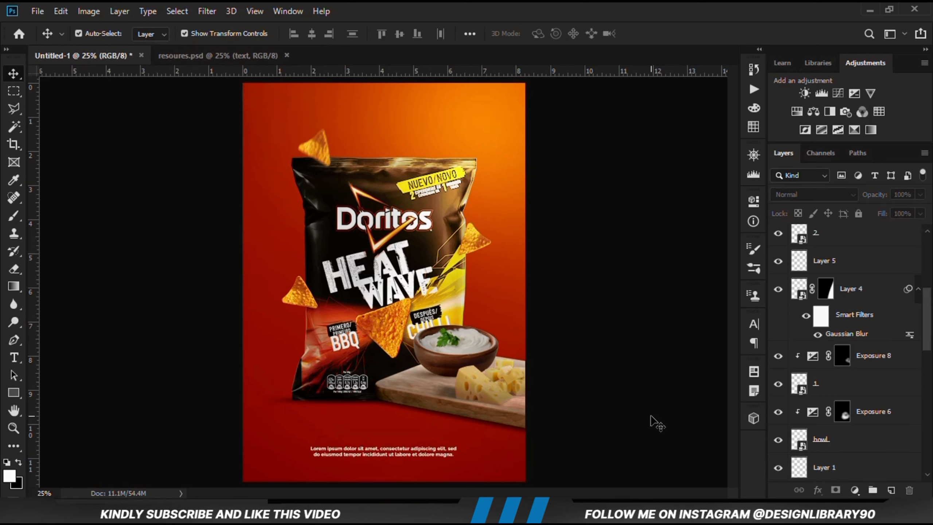
Select the bowl's Exposure 6 adjustment and check the bowl by toggling layer visibility
key("ctrl+0")
key("ctrl+minus")
left_click(472, 352)
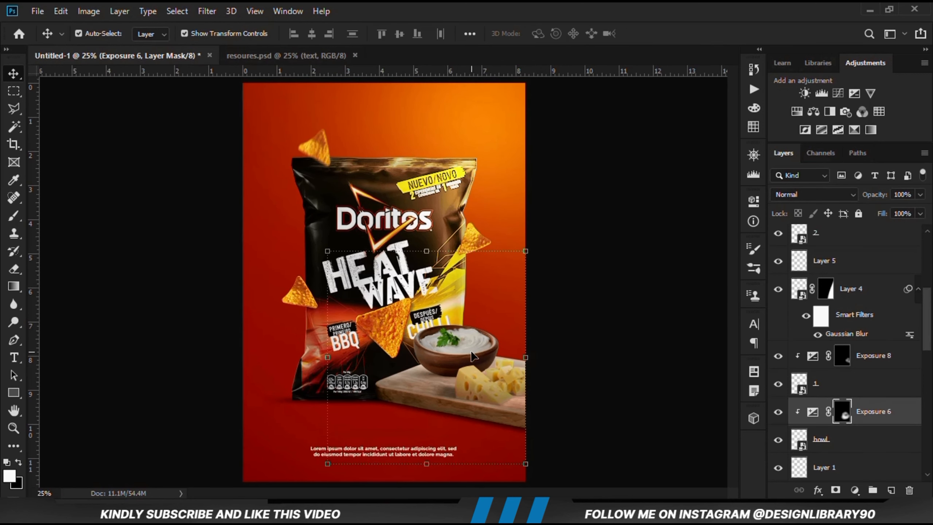
scroll(872, 410, "down", 1)
left_click(777, 411)
left_click(778, 411)
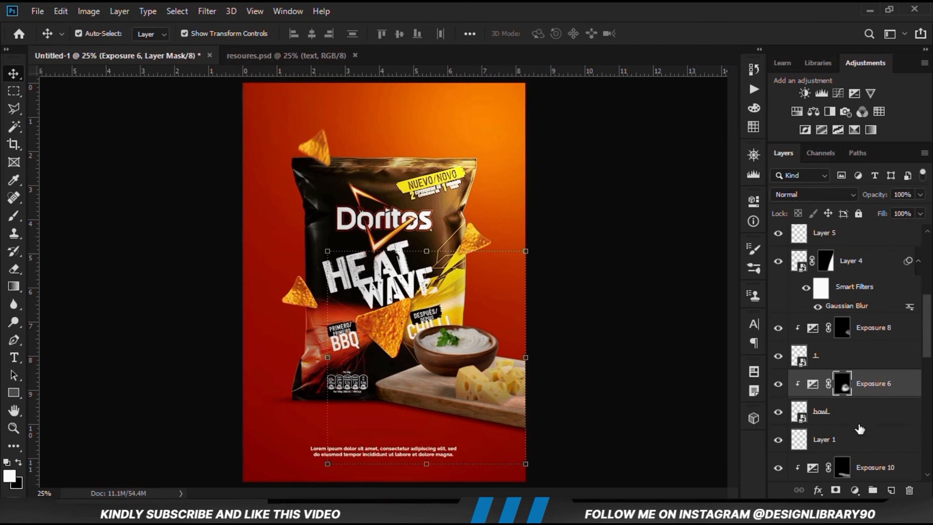
Add a Solid Color fill layer above Exposure 6 with the color de8a20 copied from the Notepad list
left_click(856, 490)
left_click(844, 251)
key("alt+Tab")
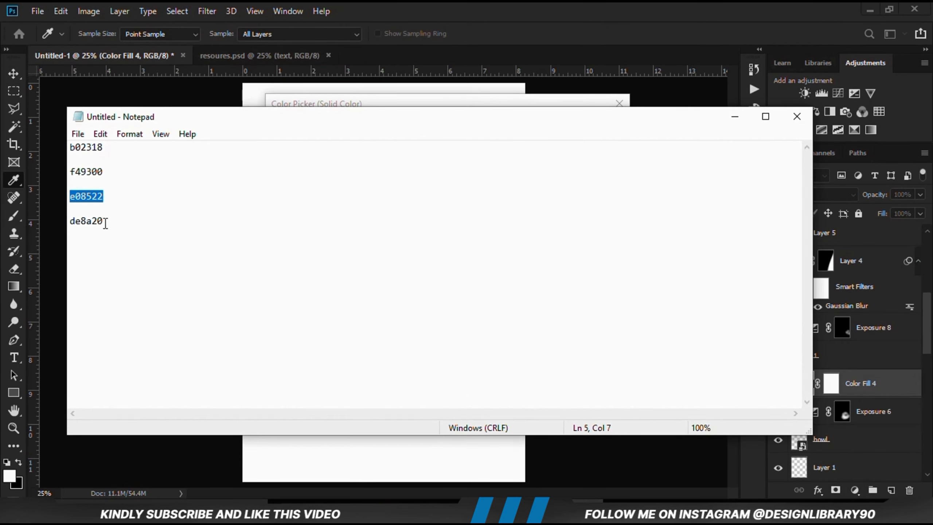
double_click(114, 222)
right_click(97, 228)
left_click(147, 268)
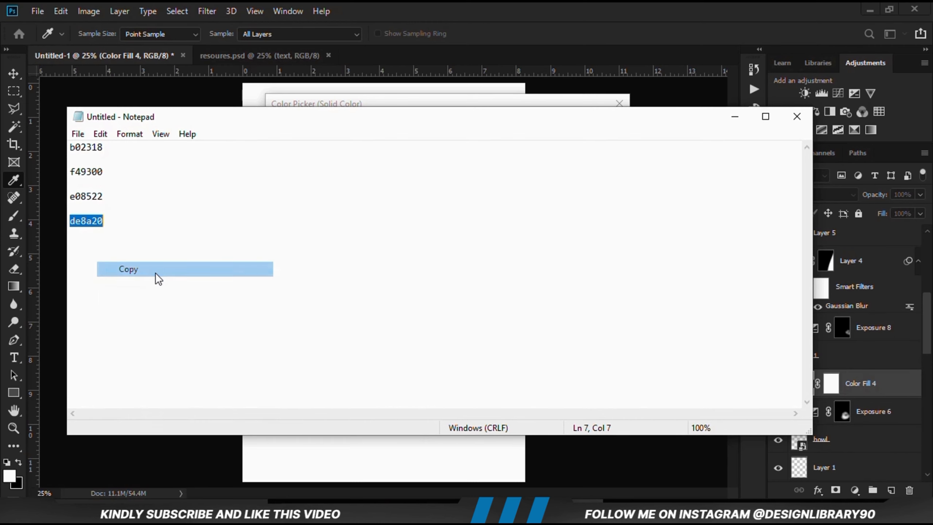
key("alt+Tab")
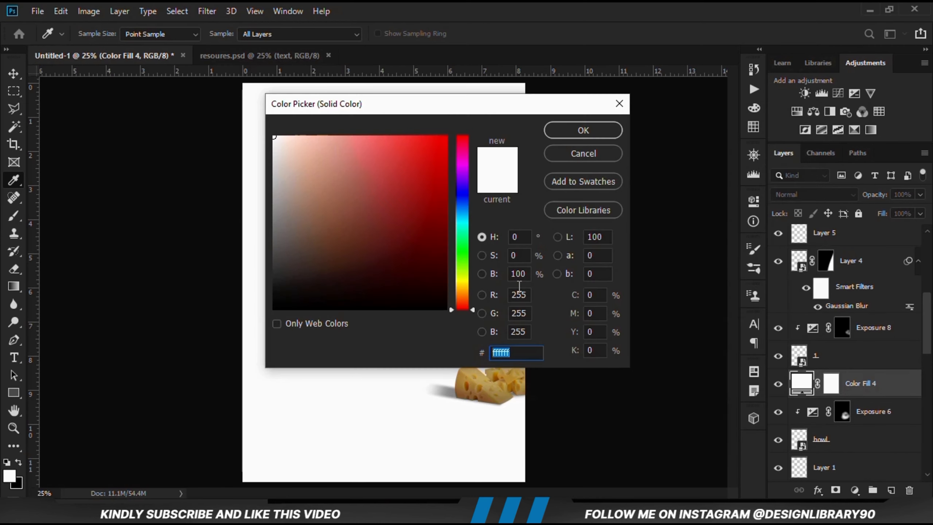
right_click(500, 356)
left_click(526, 225)
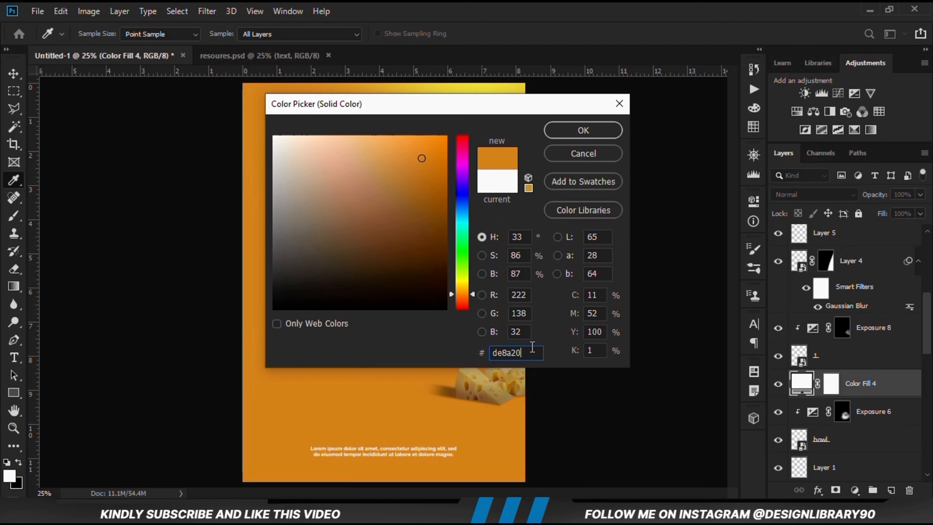
left_click(580, 131)
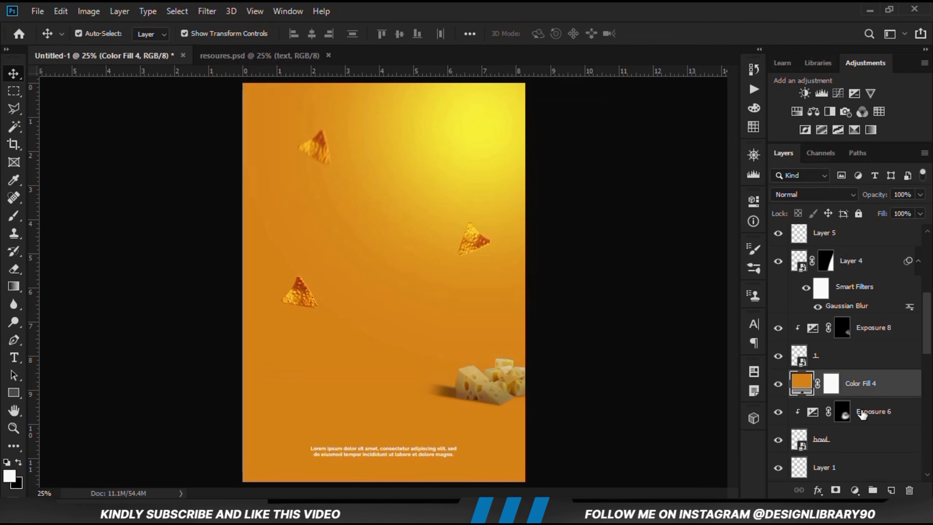
Clip Color Fill 4 to the bowl and set its blend mode to Linear Dodge (Add), comparing the effect
right_click(870, 384)
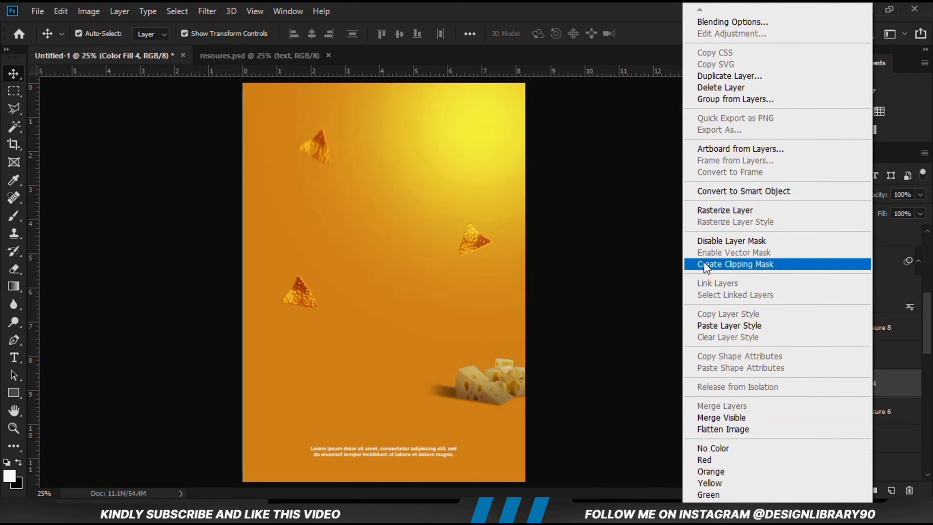
left_click(728, 263)
left_click(778, 383)
left_click(778, 383)
left_click(827, 199)
left_click(809, 292)
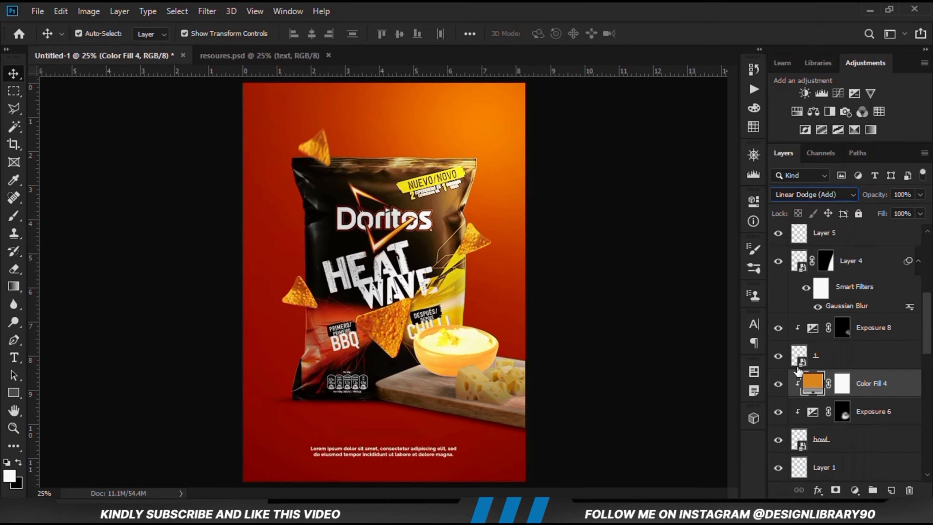
left_click(778, 383)
left_click(778, 384)
Set Color Fill 4's Blend If underlying-layer shadow range to 13 / 92, compare the effect, and select the layer's mask
right_click(859, 395)
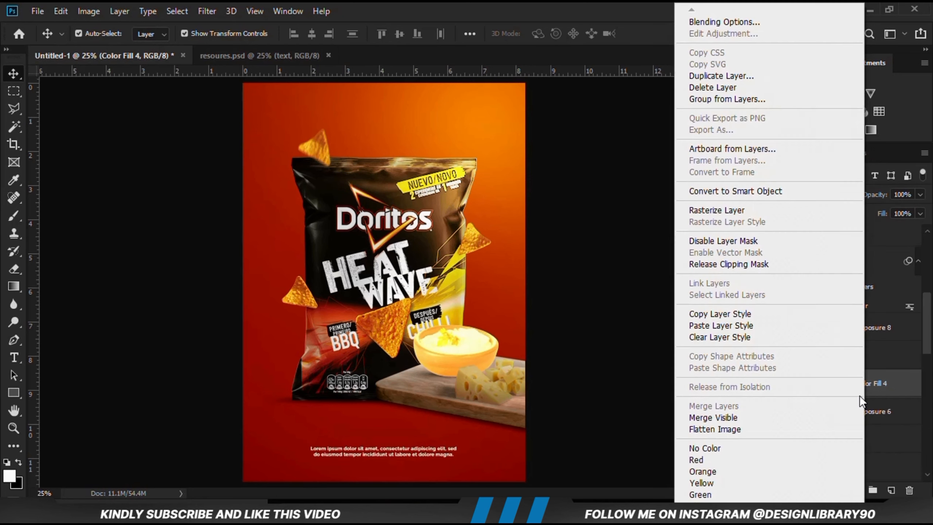
left_click(736, 23)
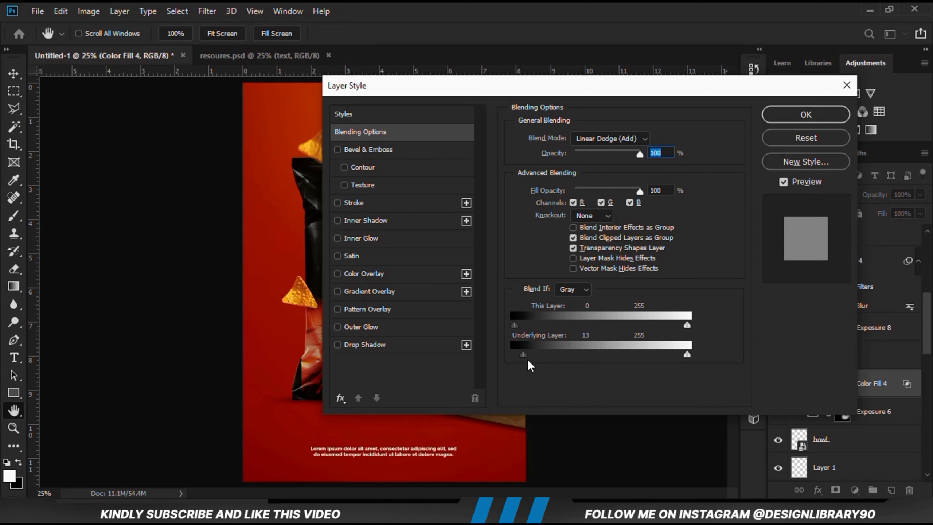
left_click_drag(525, 355, 576, 350)
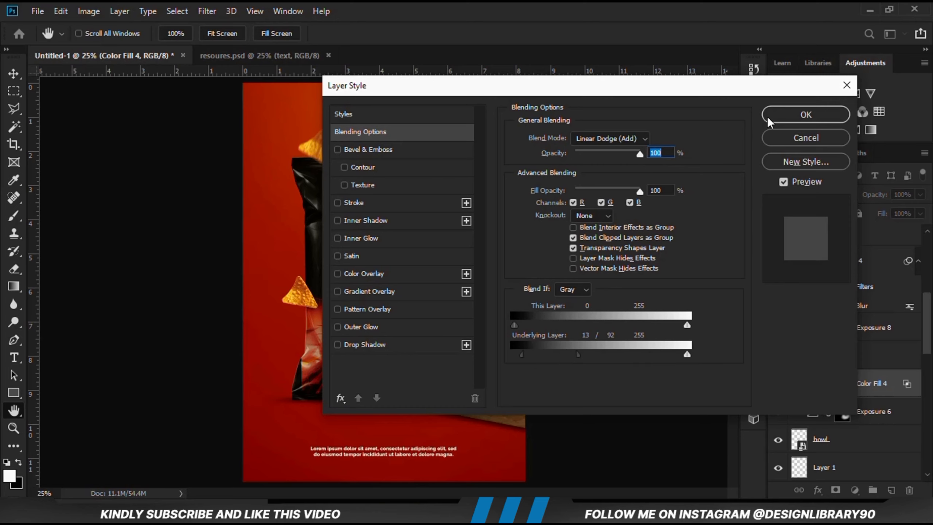
left_click(806, 115)
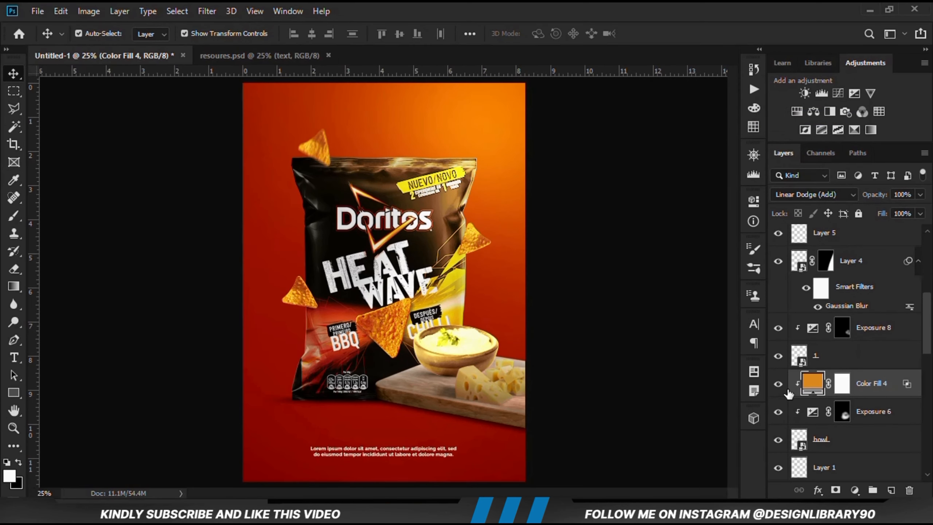
left_click(777, 383)
left_click(778, 384)
left_click(841, 382)
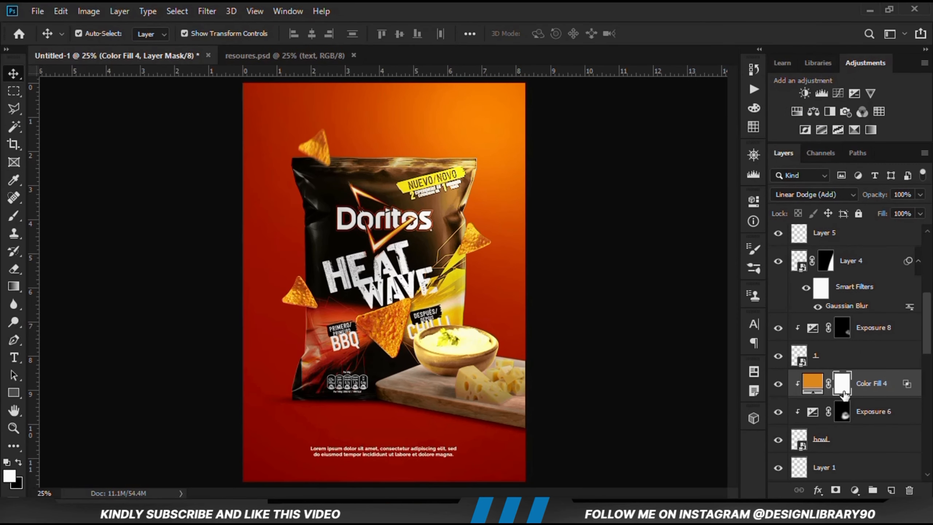
Invert Color Fill 4's mask to black and set up a white brush (ffffff) at 19% opacity
key("ctrl+i")
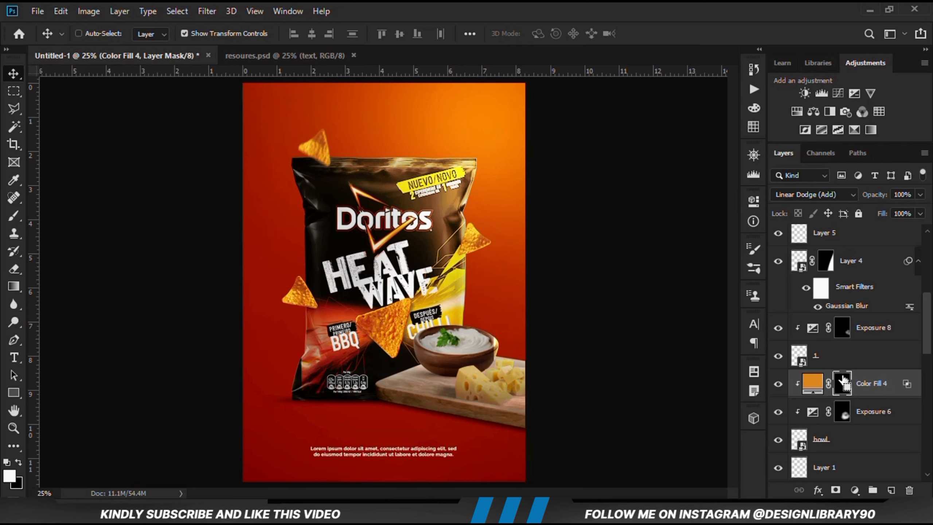
left_click(11, 219)
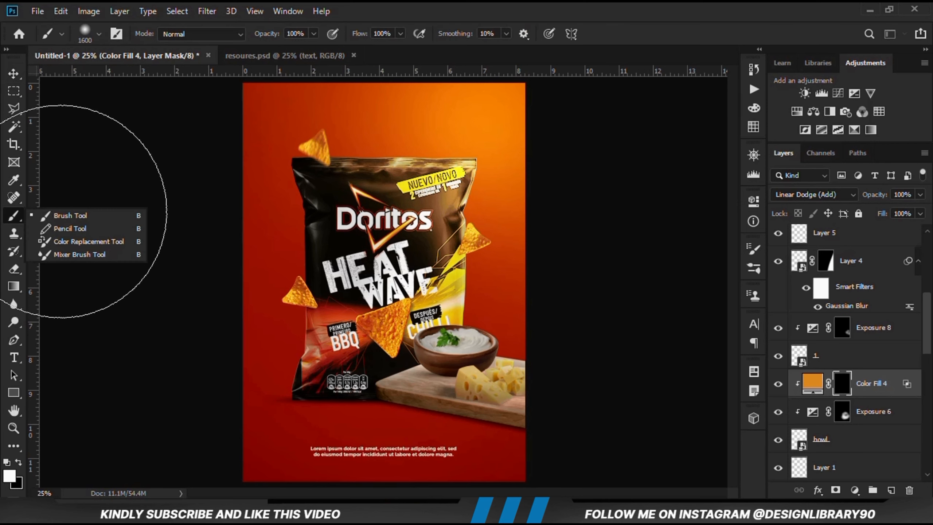
left_click(66, 219)
key("bracketleft")
key("bracketleft")
key("bracketleft")
key("bracketleft")
key("bracketleft")
key("bracketleft")
key("bracketleft")
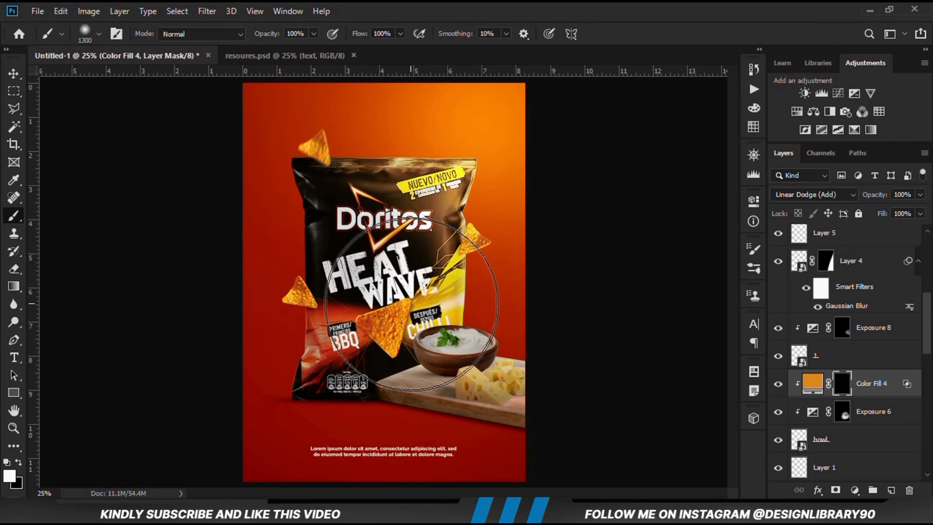
left_click(313, 33)
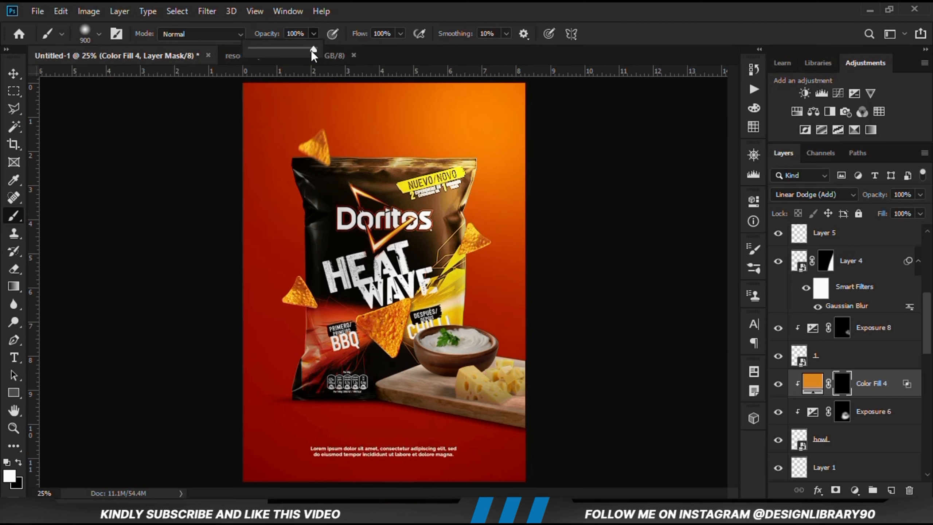
left_click(280, 48)
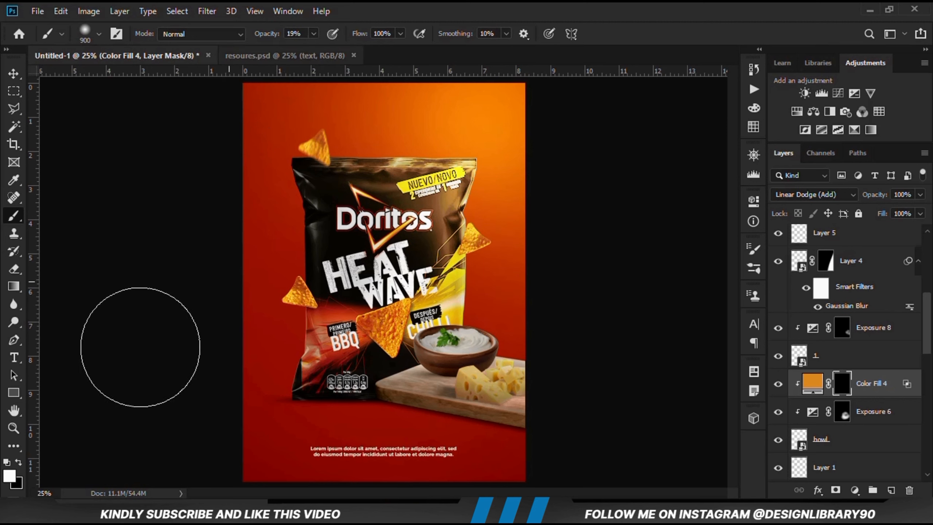
left_click(10, 476)
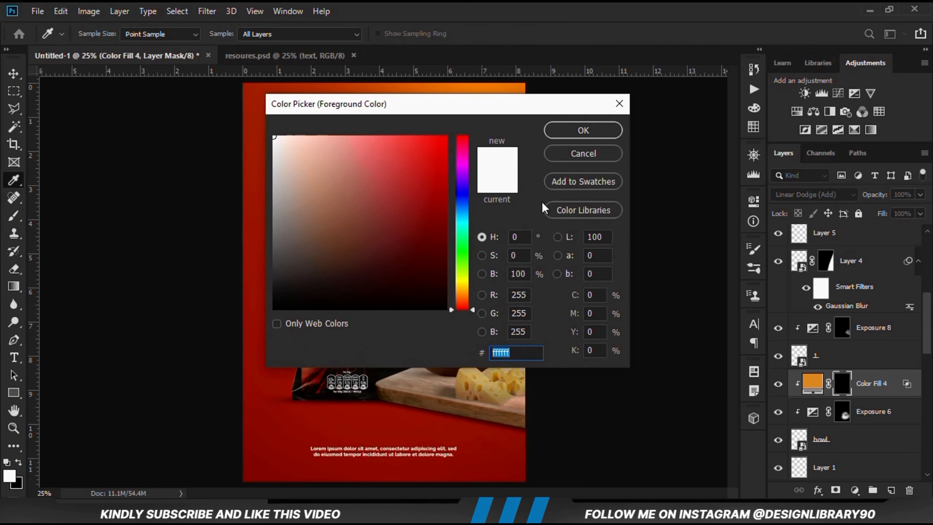
left_click(583, 130)
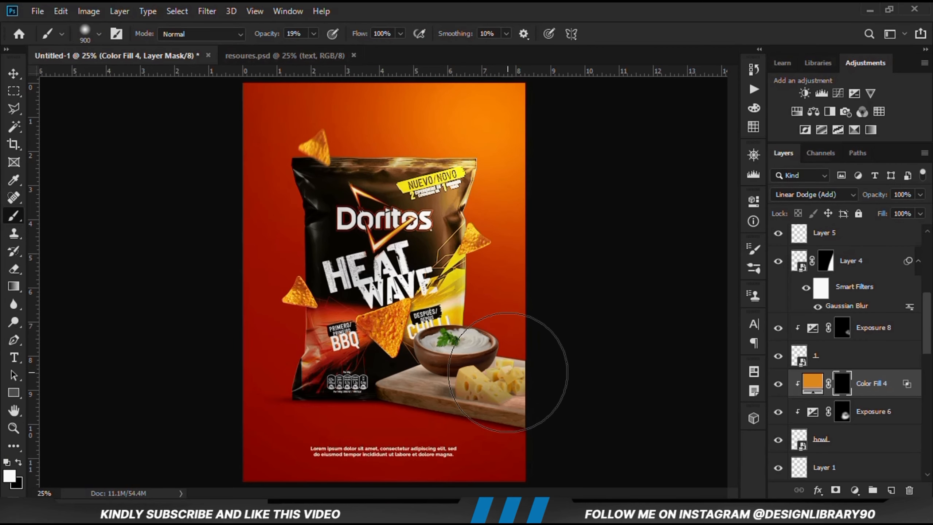
Paint on Color Fill 4's mask over the bowl's edges with a 300 px brush, reduce the layer opacity and deselect it
key("bracketleft")
key("bracketleft")
key("bracketleft")
key("bracketleft")
key("bracketleft")
key("bracketleft")
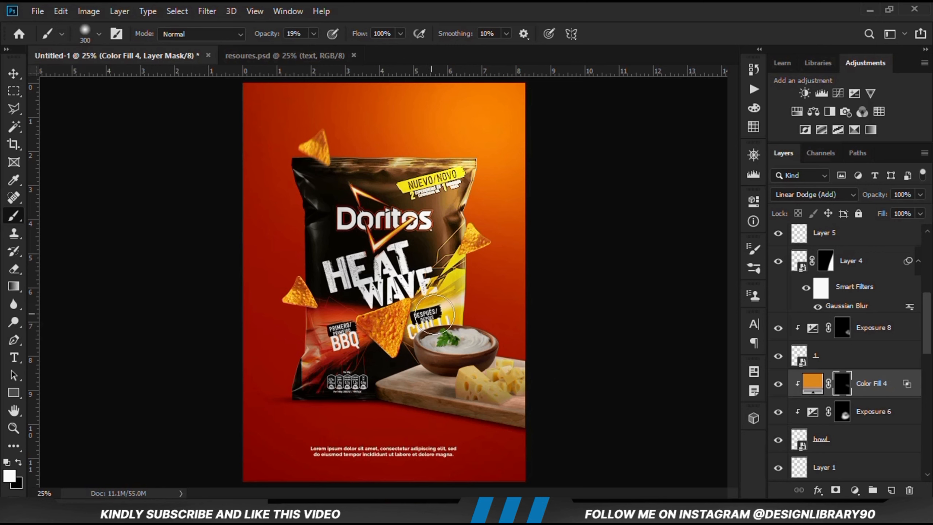
mouse_move(435, 314)
left_mouse_down()
mouse_move(522, 318)
mouse_move(507, 350)
left_mouse_up()
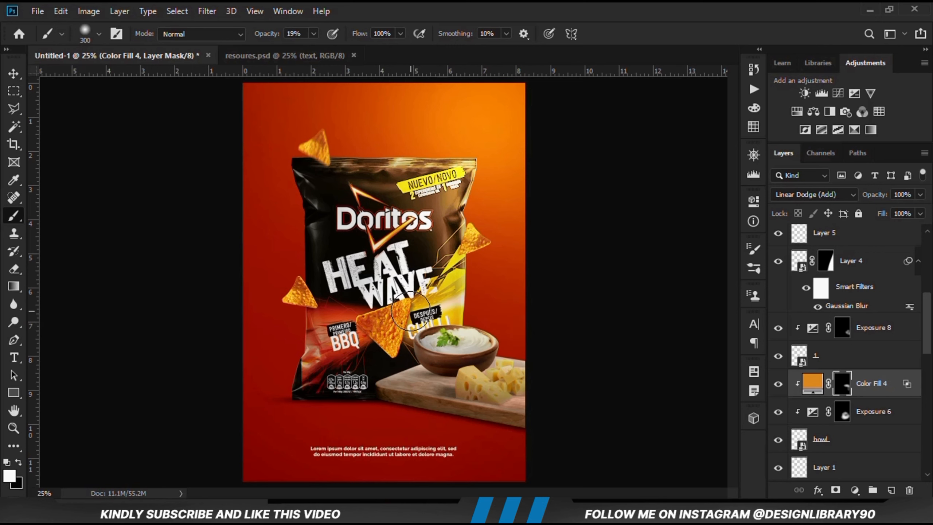
left_click(920, 194)
left_click_drag(923, 213, 886, 214)
left_click(14, 74)
left_click(126, 164)
key("ctrl+0")
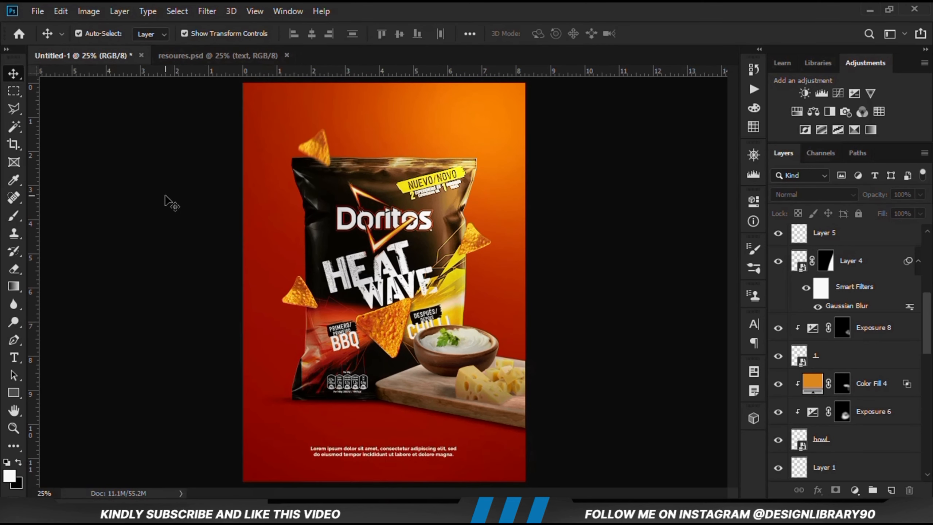
Show the dark particle overlay layer in resoures.psd and copy it into the Untitled-1 poster
left_click(206, 55)
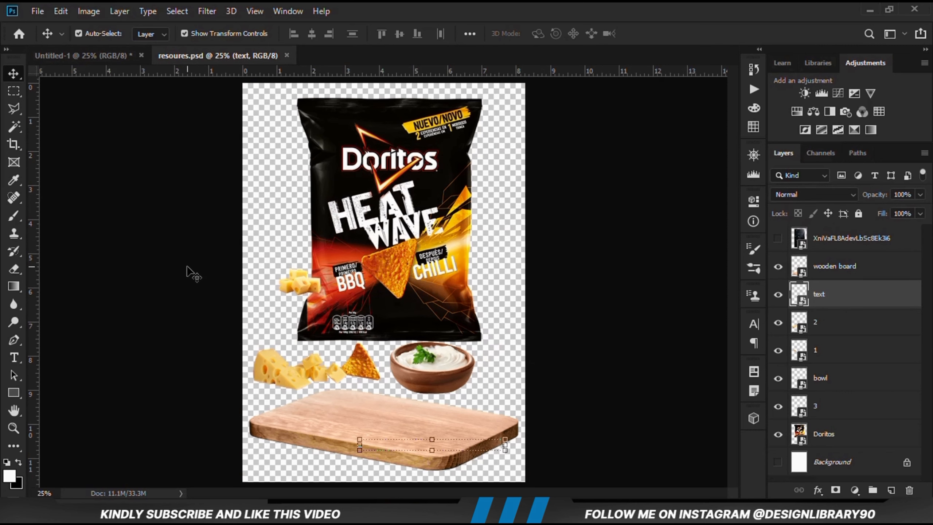
left_click(498, 268)
left_click(777, 238)
left_click(777, 238)
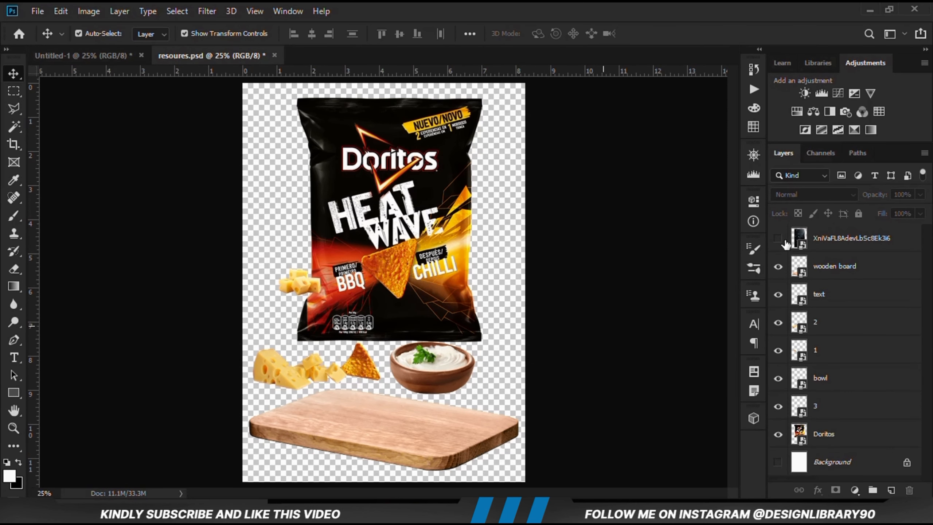
left_click(782, 240)
left_click_drag(455, 299, 389, 238)
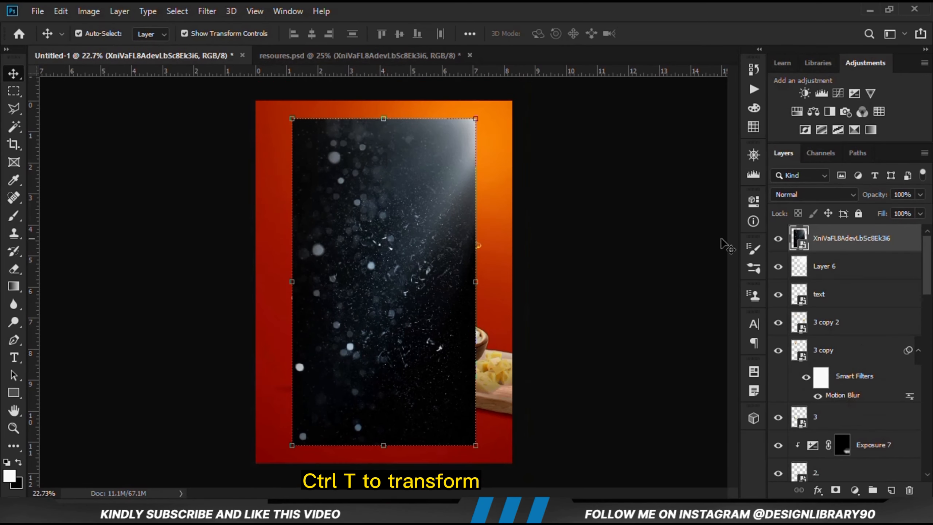
Scale the particle overlay proportionally to 143.90% and position it to cover the whole poster, with its light in the upper-right corner
right_click(880, 239)
left_click(726, 145)
key("ctrl+t")
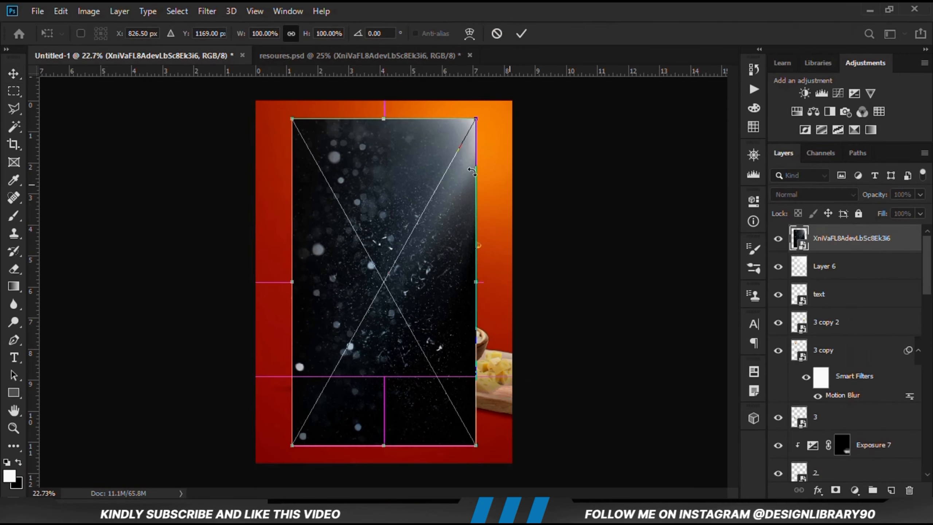
left_click_drag(476, 119, 507, 66)
left_click_drag(495, 160, 501, 192)
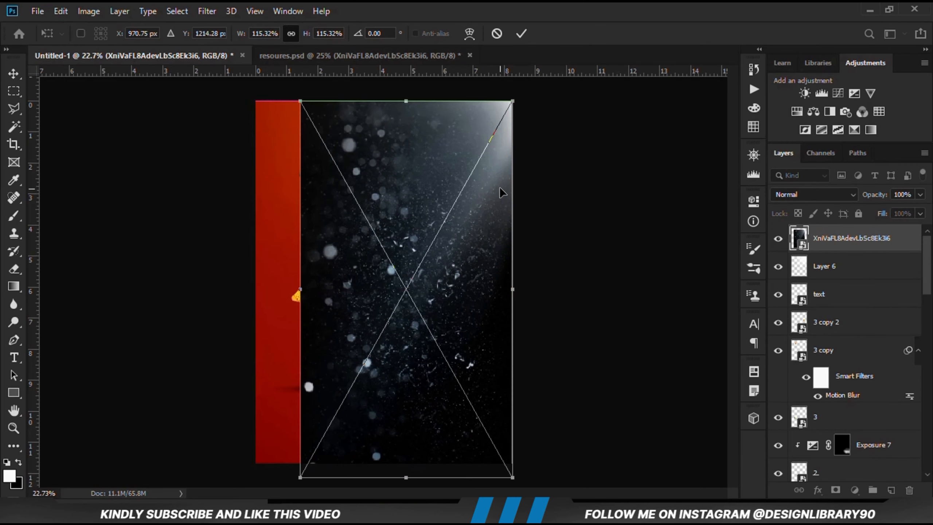
left_click_drag(299, 294, 247, 296)
left_click_drag(364, 248, 367, 293)
key("Return")
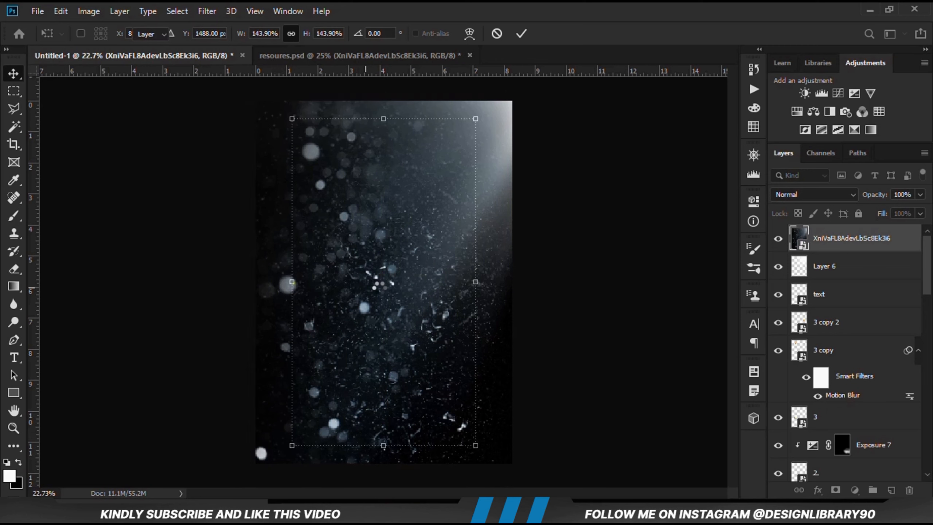
Compare the poster with and without the particle overlay, and set its blend mode to Screen
left_click(772, 239)
left_click(771, 239)
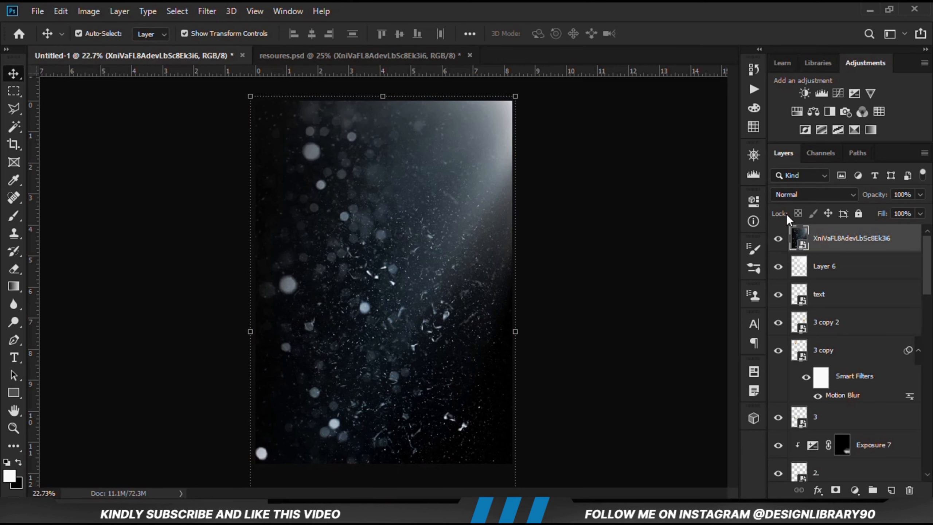
left_click(796, 195)
left_click(792, 271)
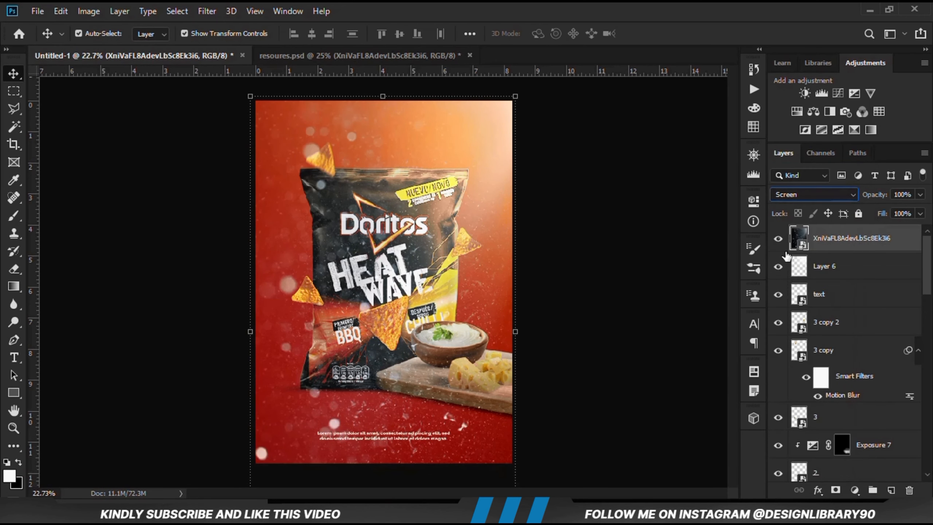
Add a Hue/Saturation adjustment with Colorize enabled and clip it to the particle overlay
left_click(854, 490)
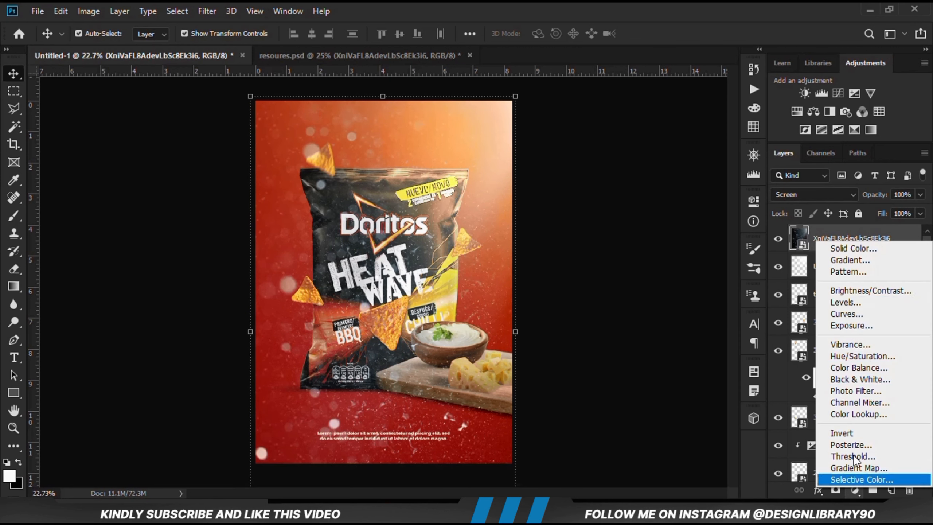
left_click(856, 354)
left_click(632, 365)
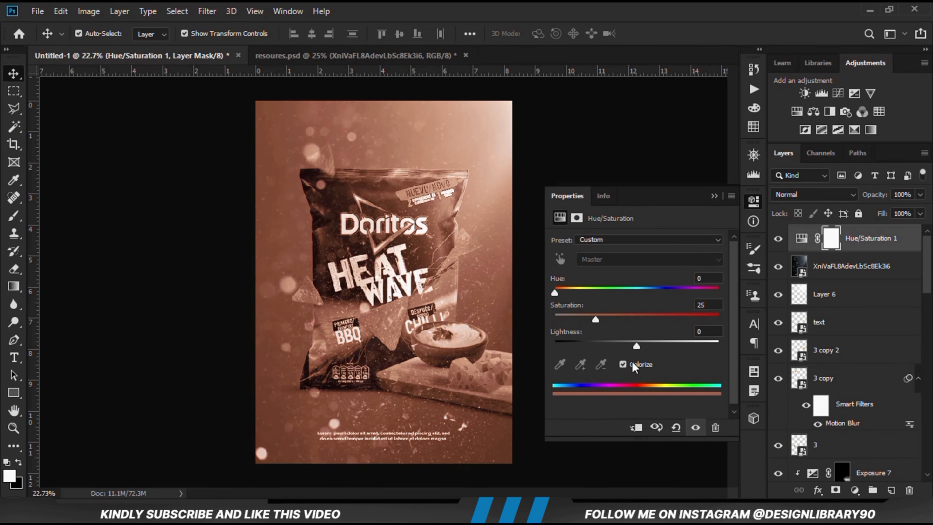
left_click(637, 428)
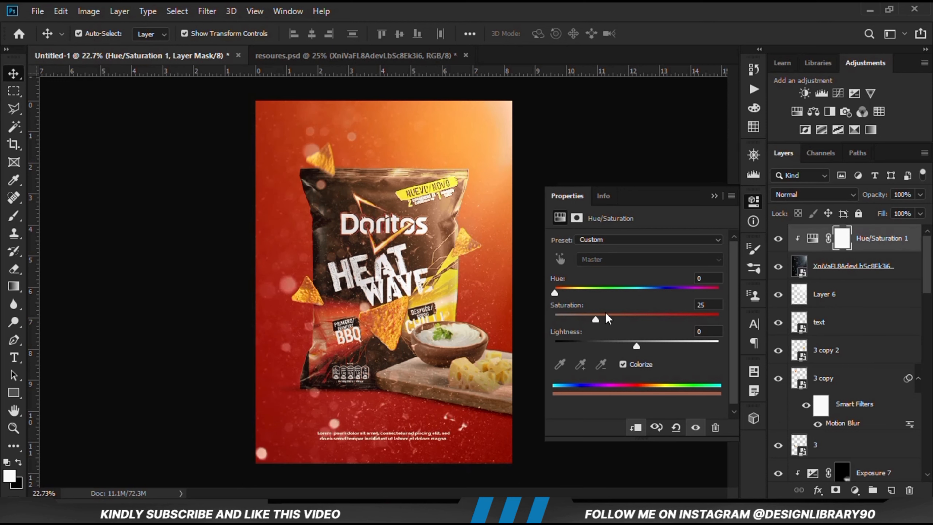
Set the Hue/Saturation adjustment's hue to 66 and saturation to 59, and compare the overlay with and without it
left_click_drag(571, 291, 585, 293)
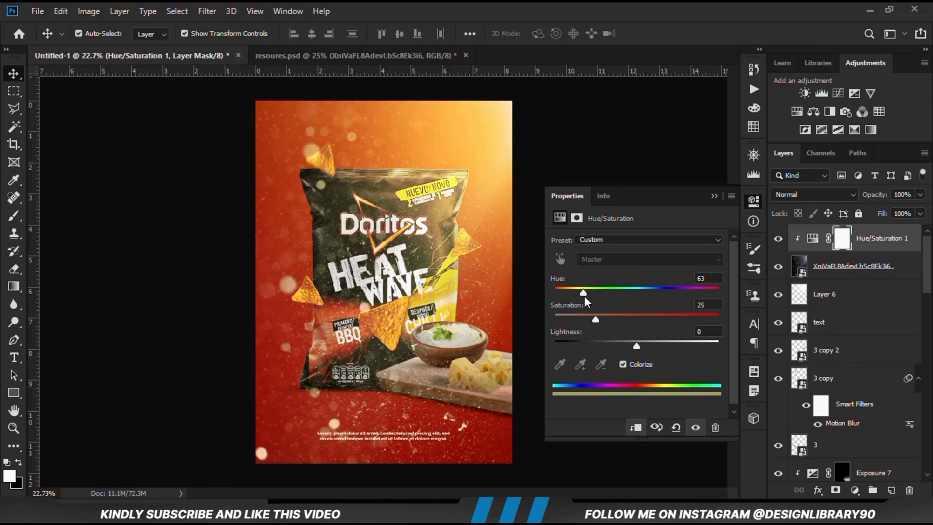
key("Down")
left_click_drag(597, 323, 635, 317)
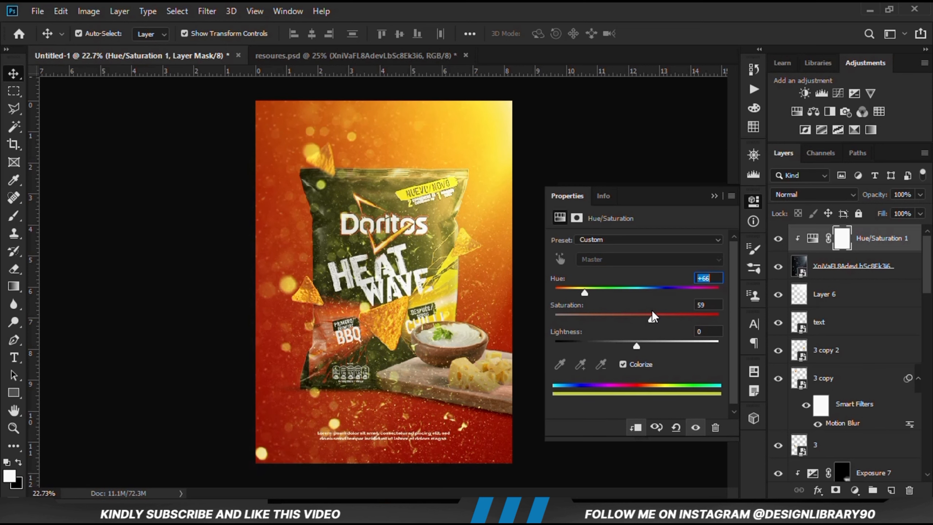
left_click(714, 195)
left_click(778, 238)
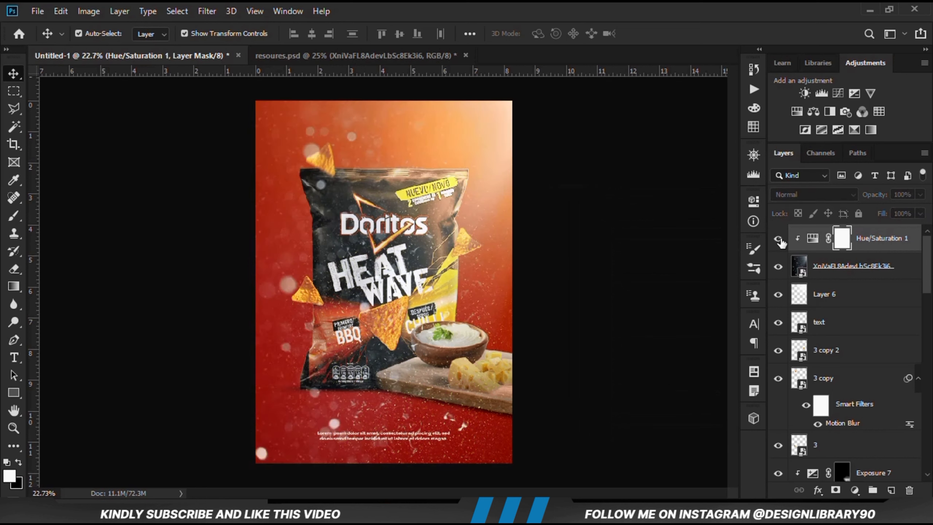
left_click(777, 238)
Add a Levels adjustment clipped to the particle overlay, raise its shadow input to darken the haze, and compare the effect
left_click(838, 267)
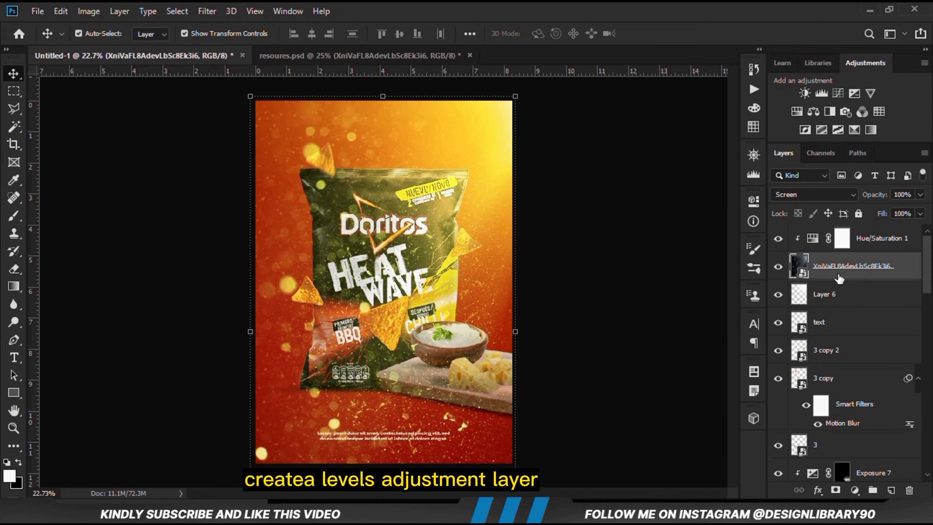
left_click(778, 266)
left_click(778, 266)
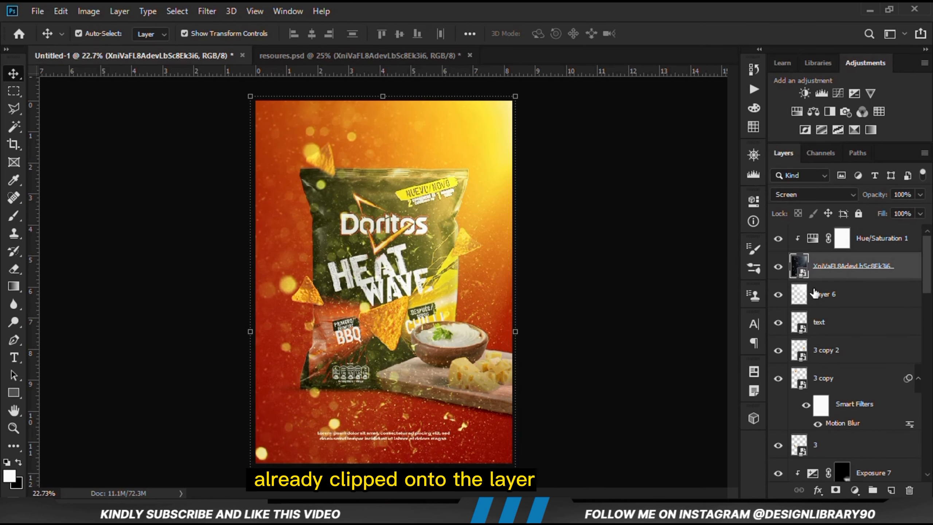
left_click(855, 493)
left_click(839, 301)
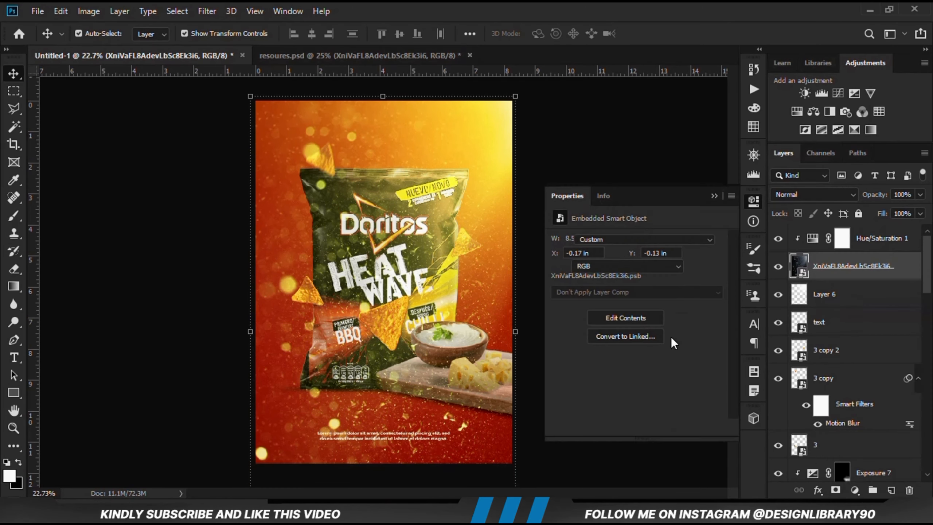
left_click_drag(573, 339, 587, 335)
left_click(718, 196)
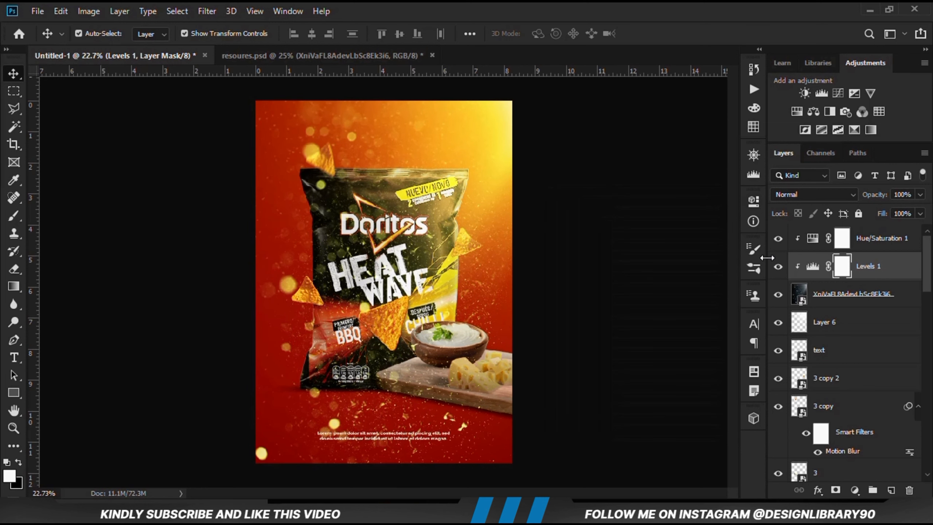
left_click(777, 267)
left_click(778, 267)
Add a layer mask to the particle overlay and invert it to black
left_click(818, 295)
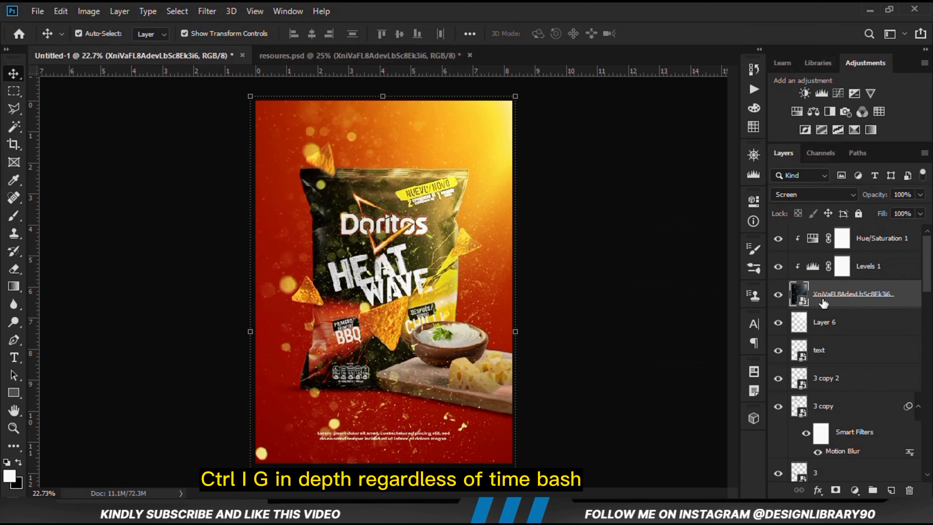
left_click(835, 491)
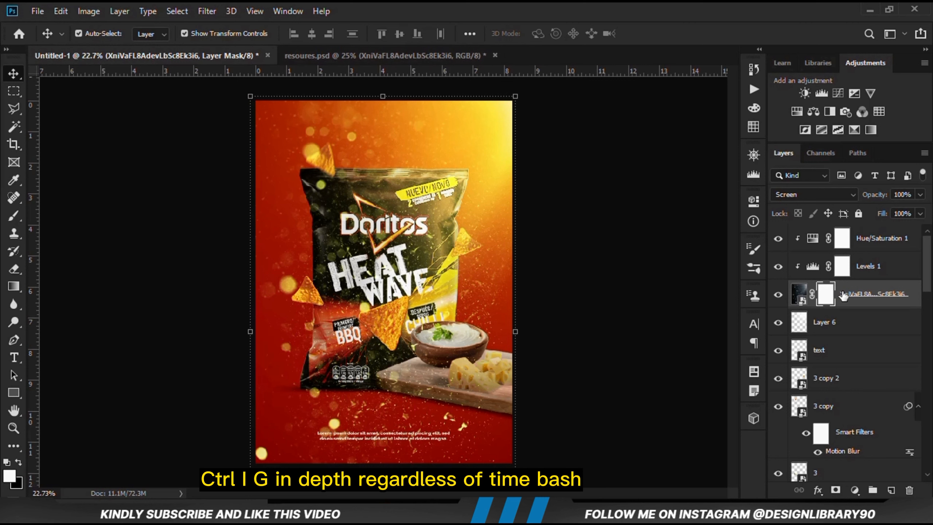
key("ctrl+i")
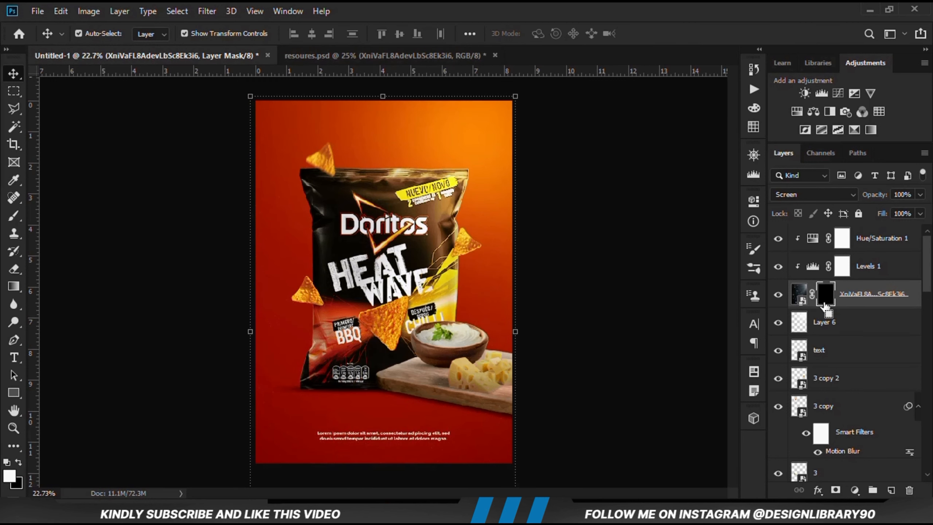
Paint the particle overlay's mask with a 1400 px brush at 27% opacity, using white to reveal the particles and black to reduce them
left_click(14, 215)
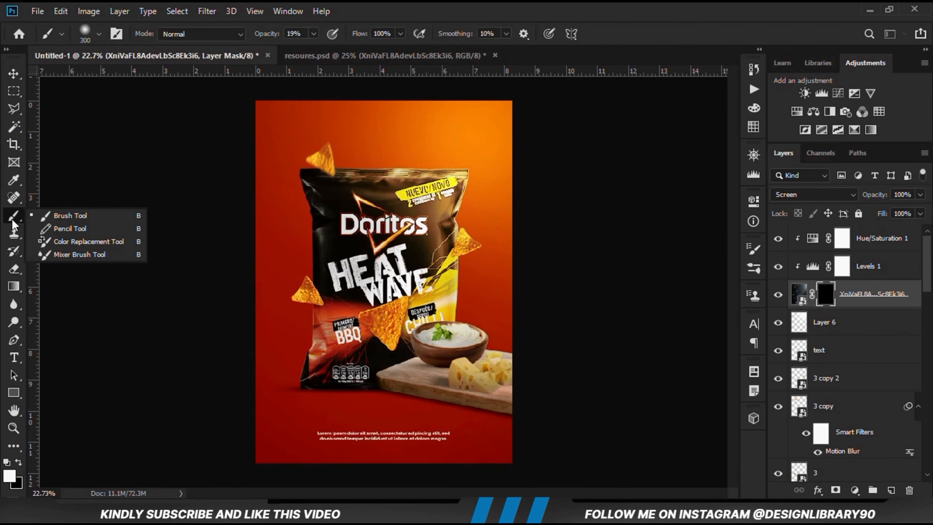
left_click(88, 217)
key("bracketright")
key("bracketright")
key("bracketright")
key("bracketright")
key("bracketright")
key("bracketright")
key("bracketright")
key("bracketright")
key("bracketright")
key("bracketright")
key("bracketright")
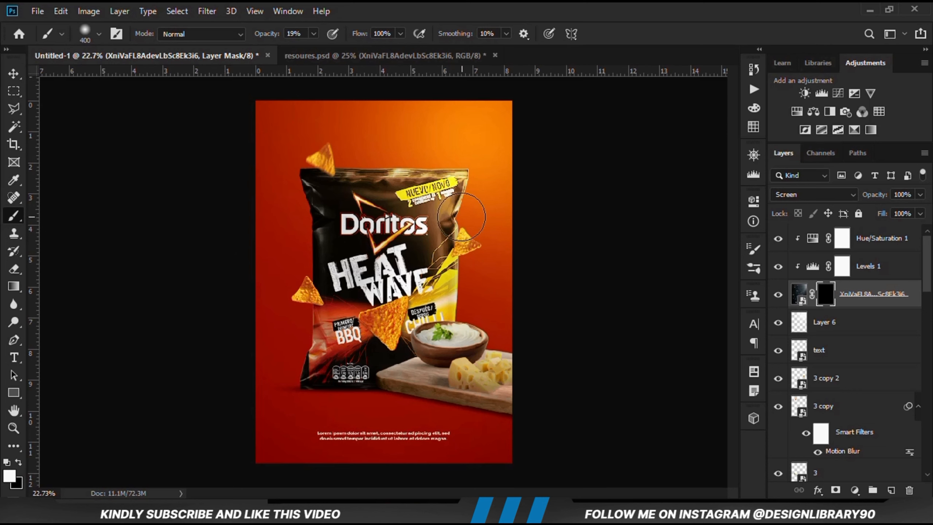
left_click(314, 34)
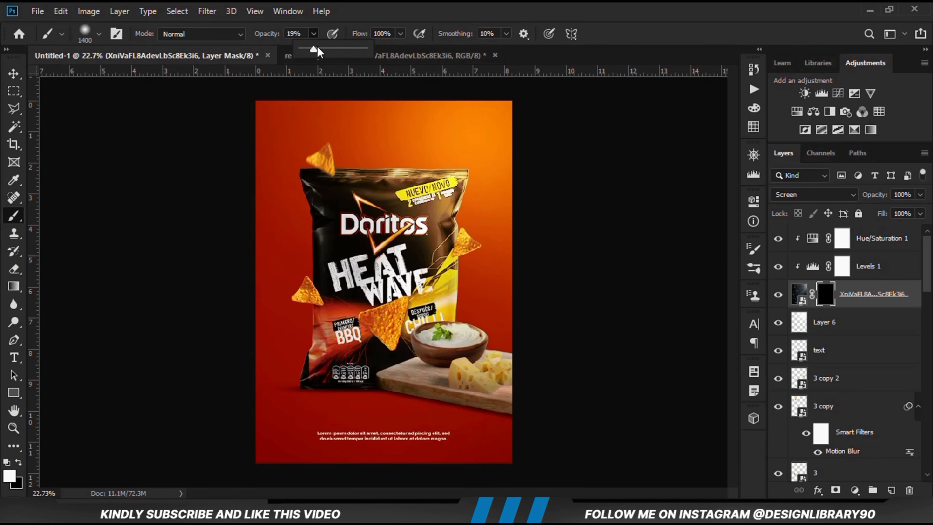
left_click(9, 476)
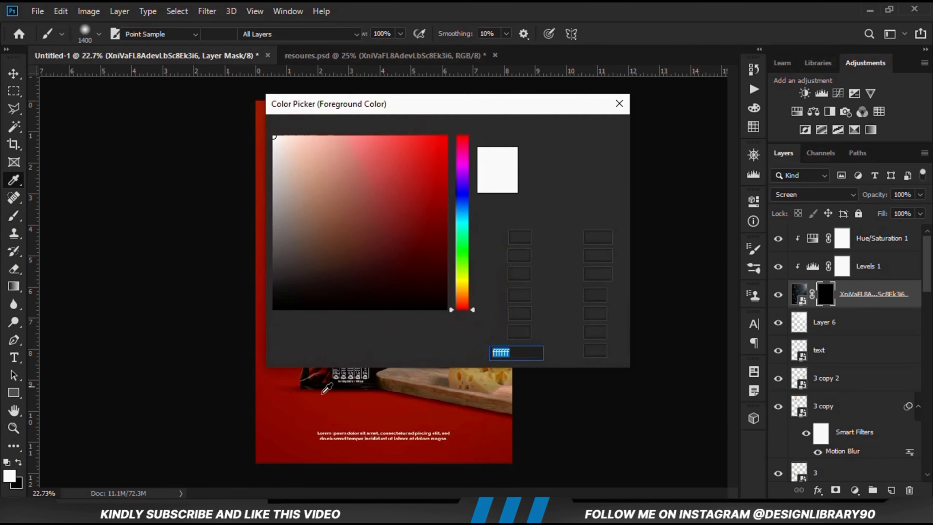
left_click(580, 131)
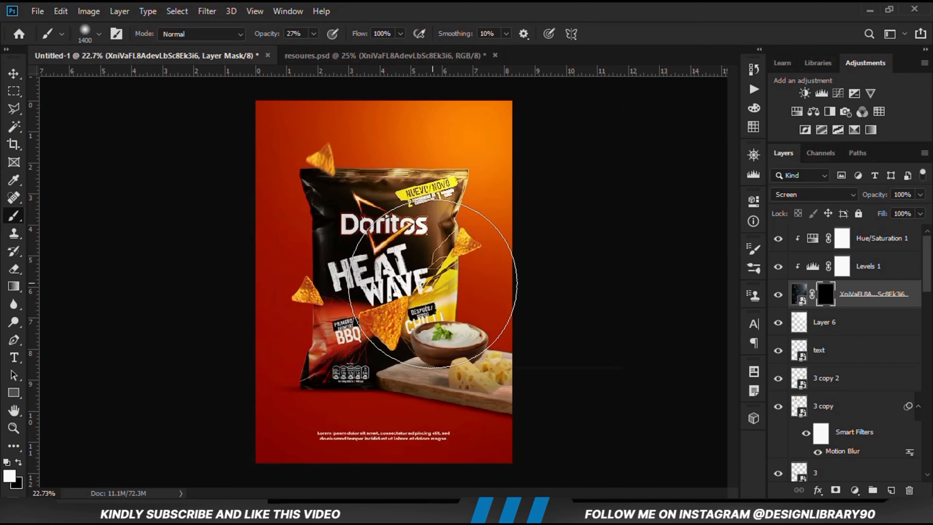
mouse_move(413, 139)
left_mouse_down()
mouse_move(405, 217)
mouse_move(475, 246)
mouse_move(470, 307)
mouse_move(329, 238)
mouse_move(373, 151)
mouse_move(357, 167)
mouse_move(500, 141)
left_mouse_up()
left_click(19, 462)
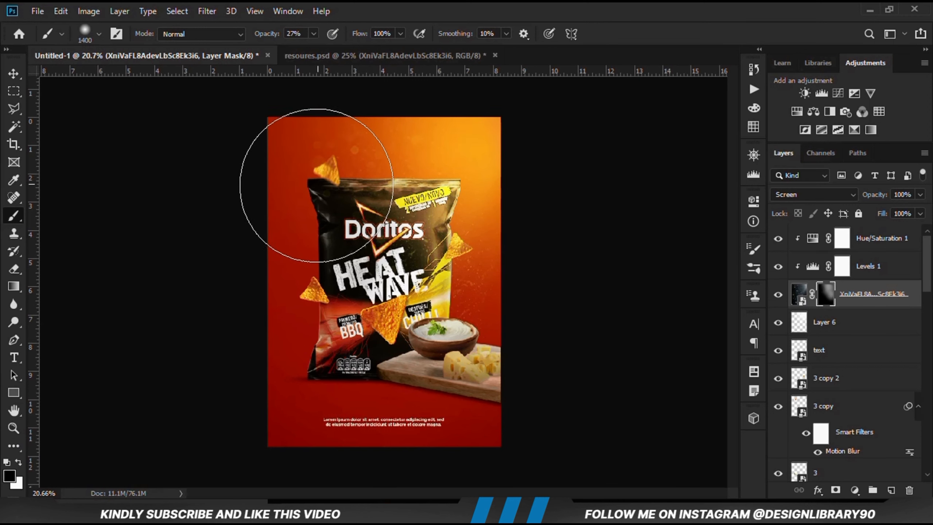
left_click(19, 463)
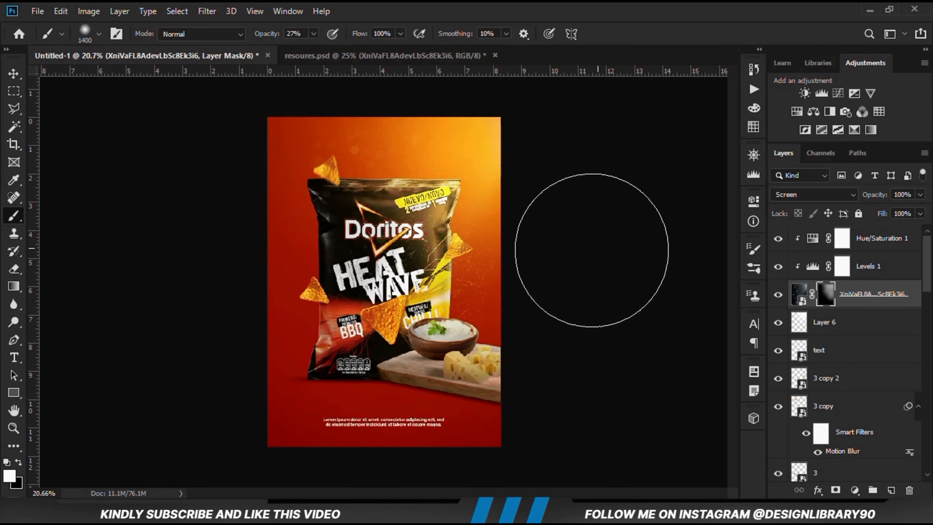
Compare the poster with and without the masked particle overlay, and deselect the layer
left_click(778, 294)
left_click(778, 294)
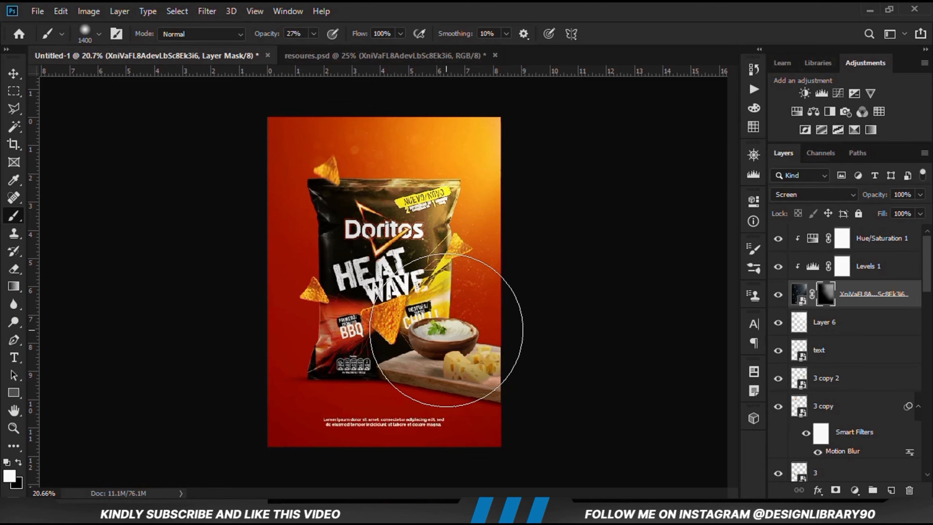
scroll(446, 330, "up", 1)
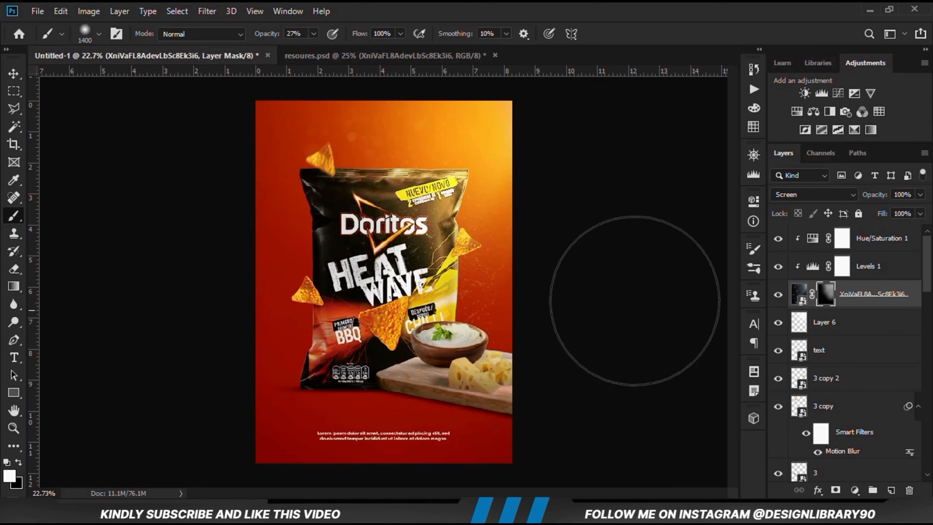
left_click(778, 294)
left_click(779, 294)
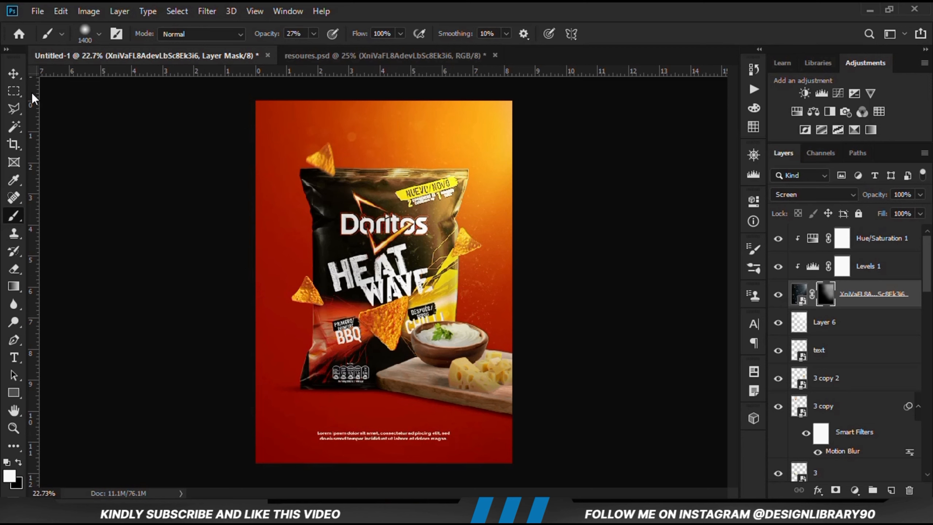
left_click(13, 74)
left_click(130, 213)
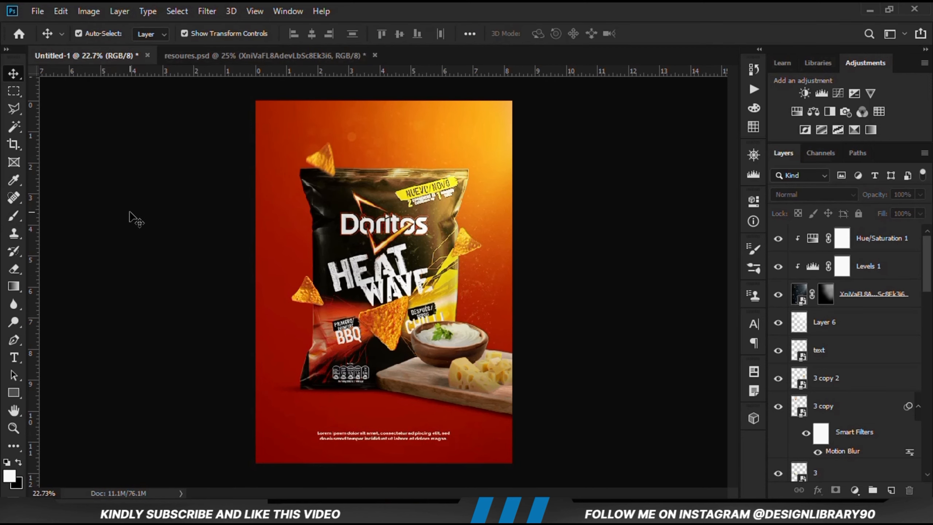
Stamp all visible layers into a new merged layer at the top of the stack and convert it to a smart object
key("ctrl+plus")
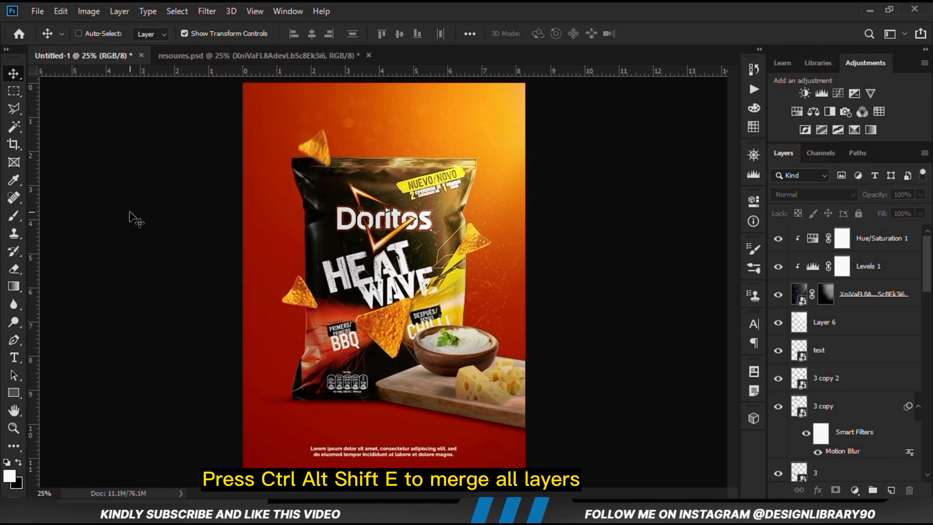
key("ctrl+alt+shift+e")
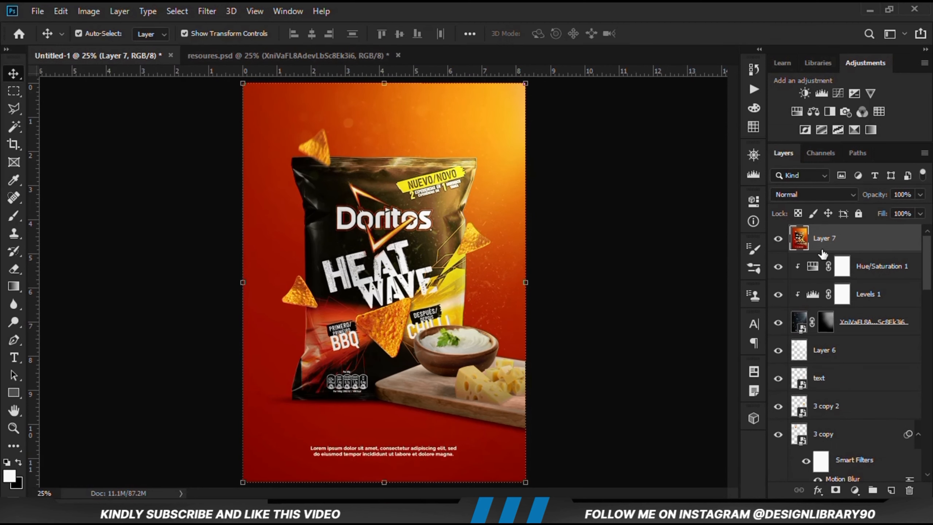
right_click(836, 254)
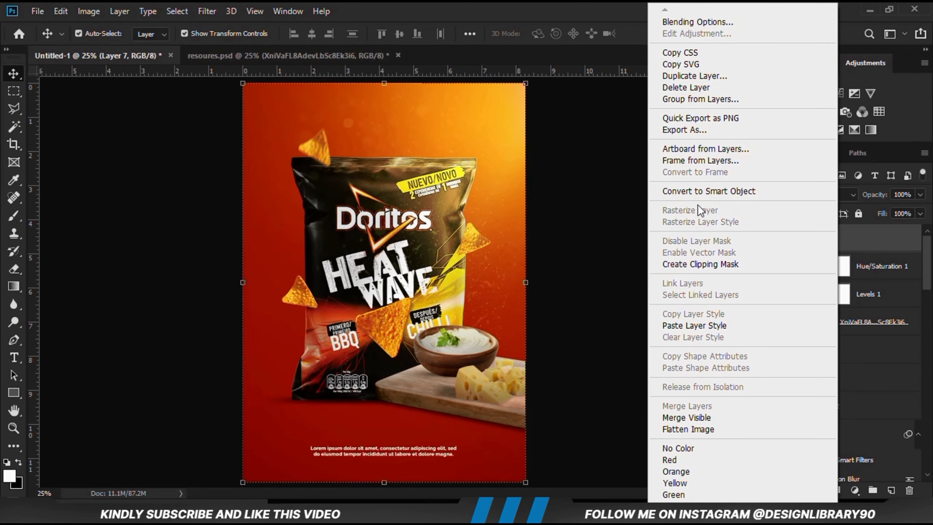
left_click(699, 195)
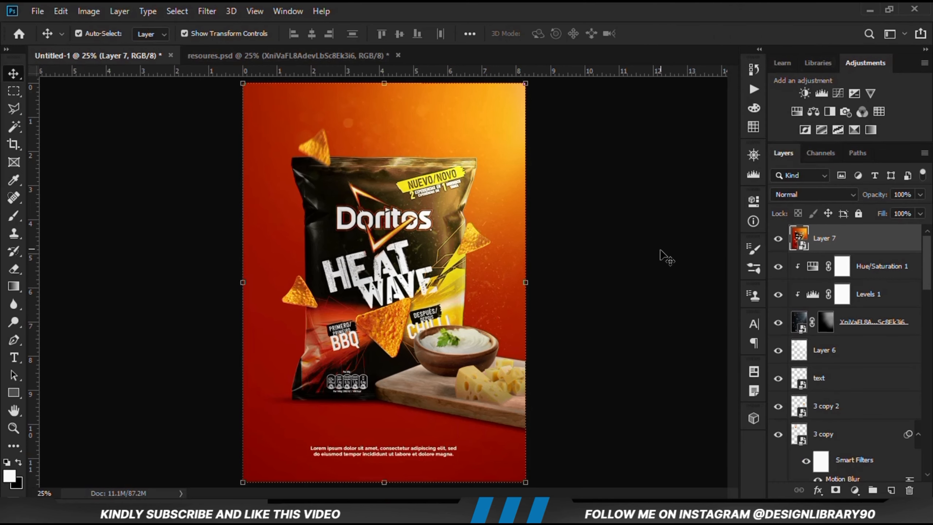
Start a Camera Raw Filter on the merged layer and set exposure to +0.10 and contrast to +18
left_click(207, 11)
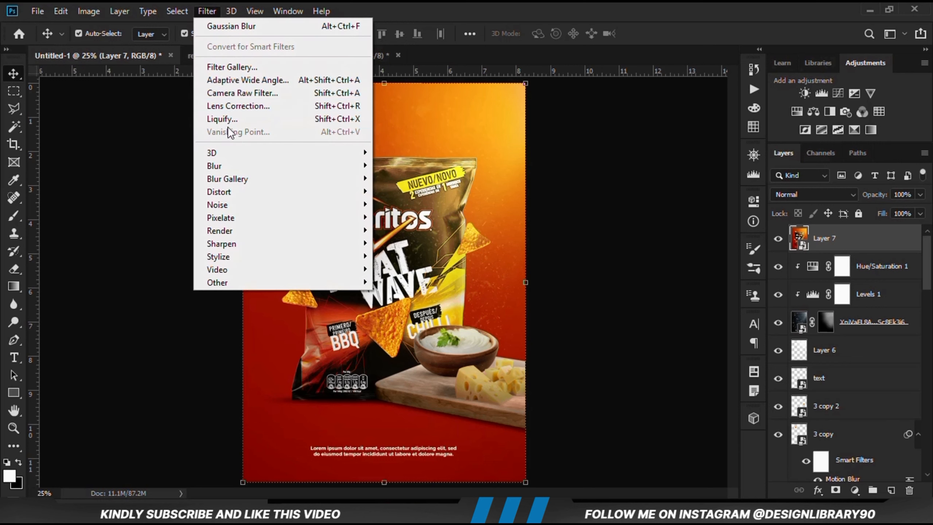
left_click(226, 92)
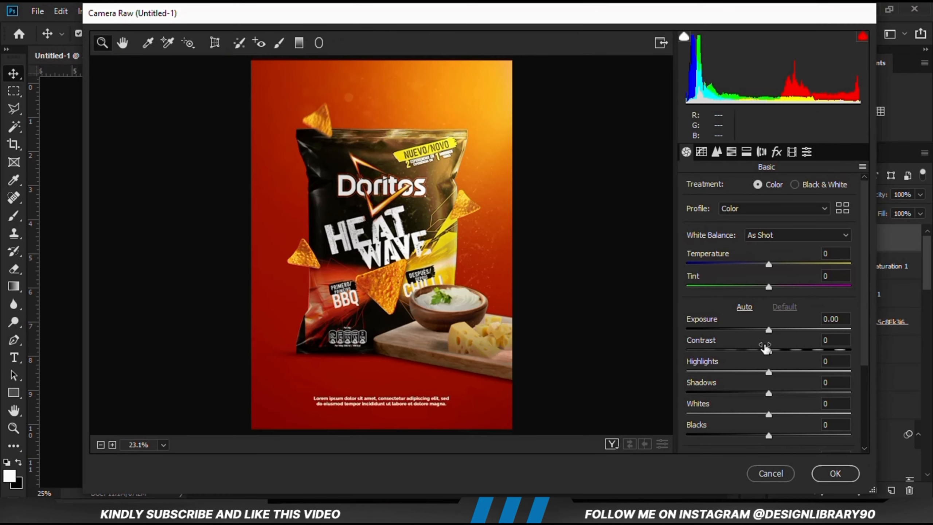
left_click(771, 336)
left_click(775, 331)
key("Down")
key("Down")
key("Down")
key("Down")
key("Down")
key("Down")
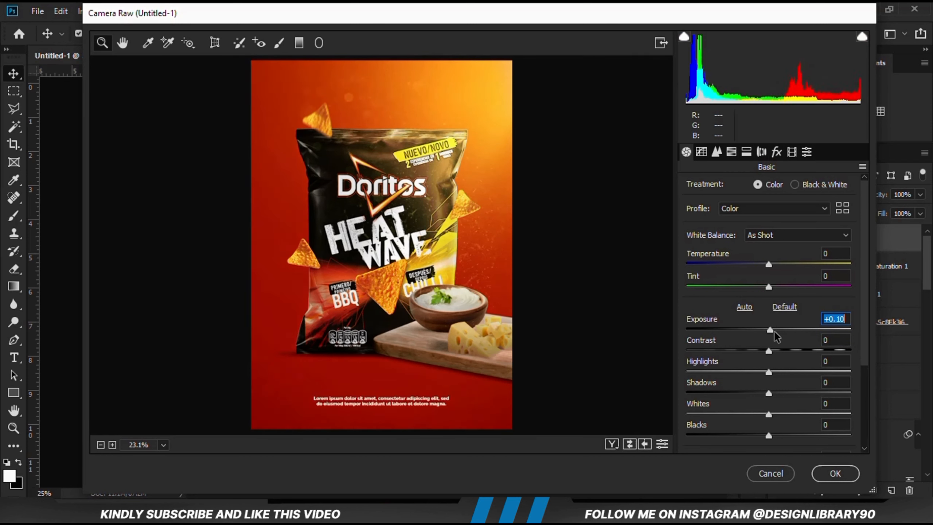
left_click(777, 351)
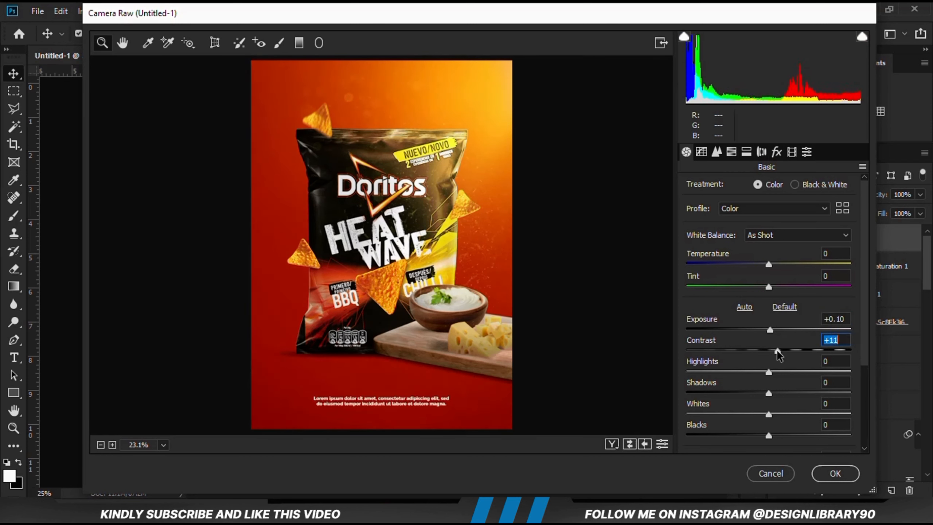
left_click_drag(777, 351, 783, 352)
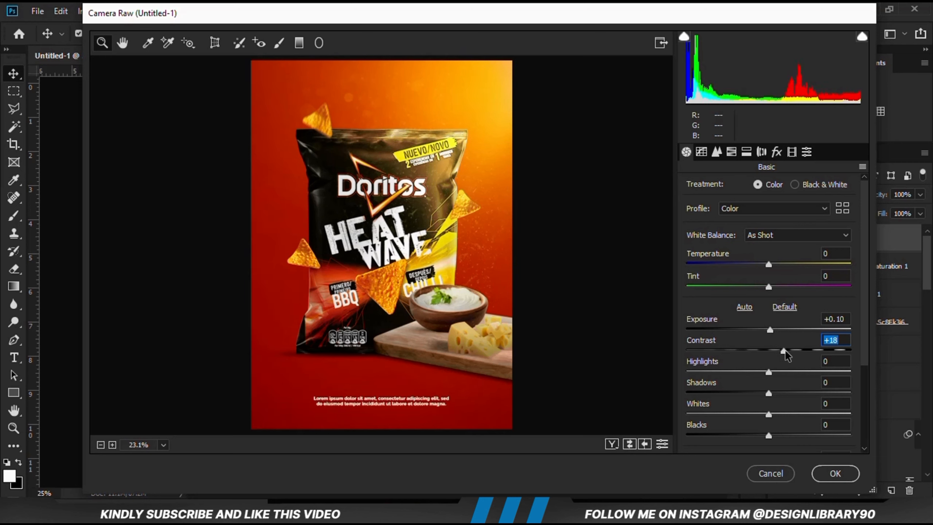
Set the Camera Raw highlights to +8, shadows to -18, whites to +3 and blacks to -19
left_click(774, 372)
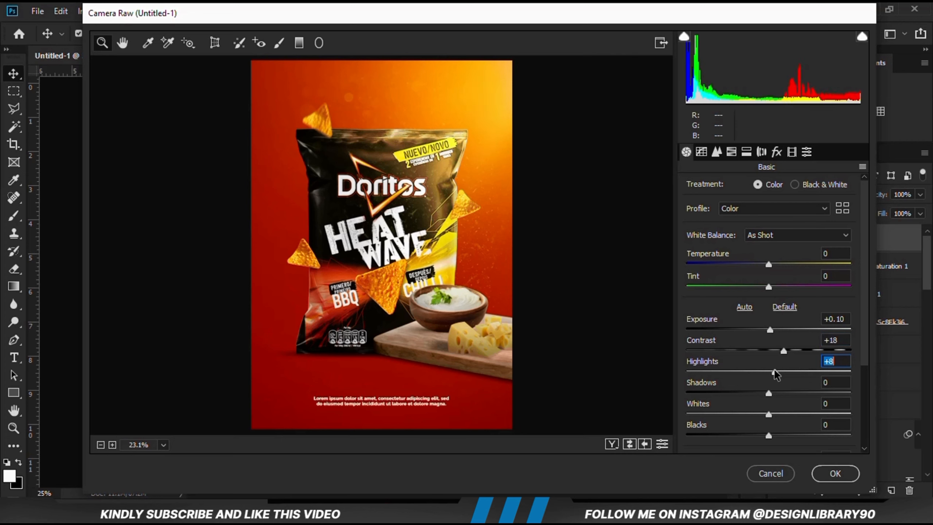
left_click_drag(768, 392, 771, 413)
scroll(771, 433, "down", 3)
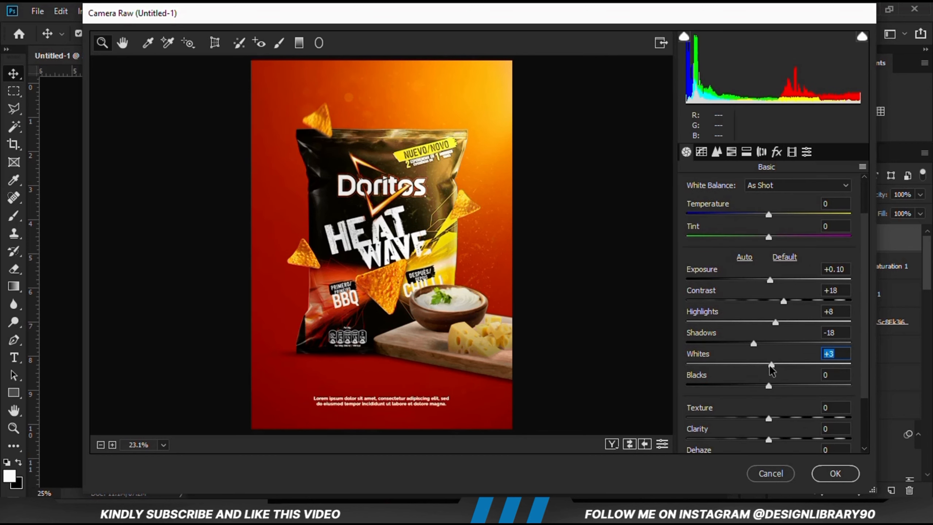
left_click_drag(768, 386, 754, 391)
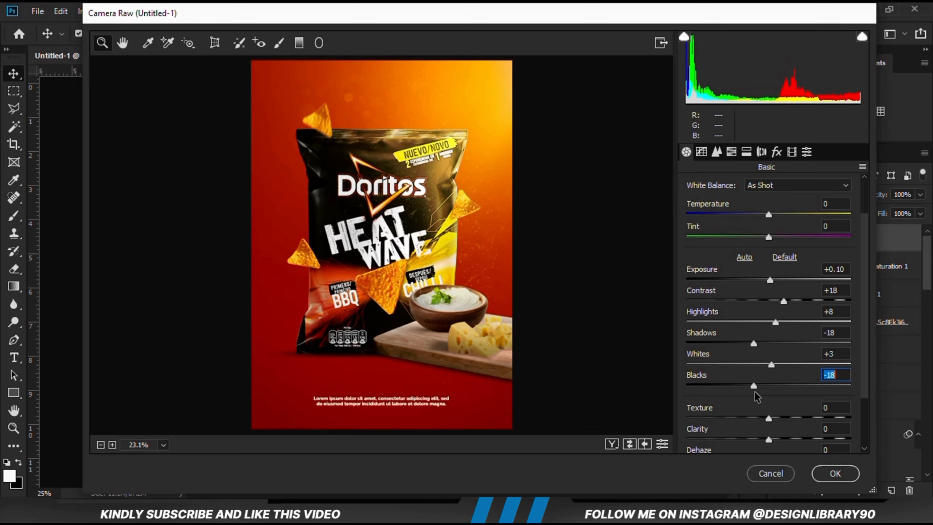
mouse_move(755, 392)
left_mouse_down()
mouse_move(741, 384)
mouse_move(753, 387)
left_mouse_up()
Set the Camera Raw texture to +15 and clarity to +8, and apply the filter
left_click_drag(768, 419, 776, 441)
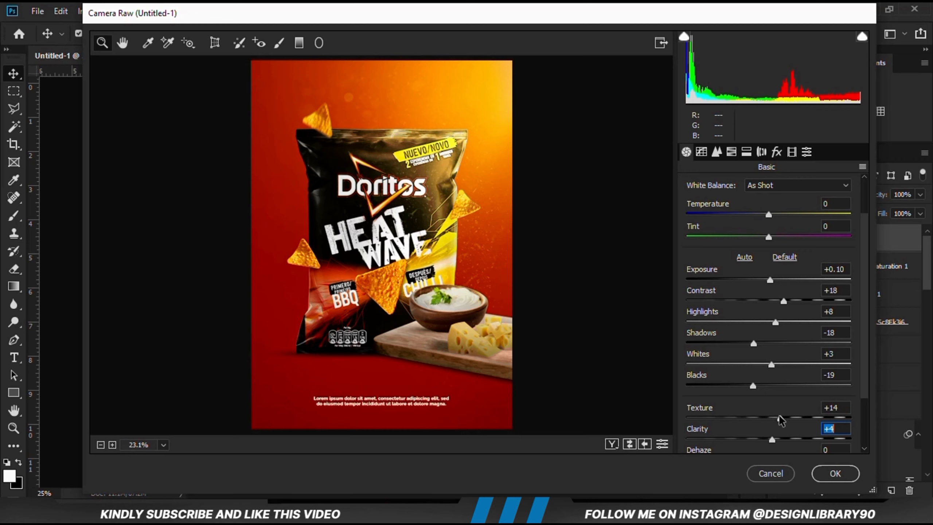
left_click_drag(778, 416, 782, 417)
left_click(773, 440)
left_click(834, 473)
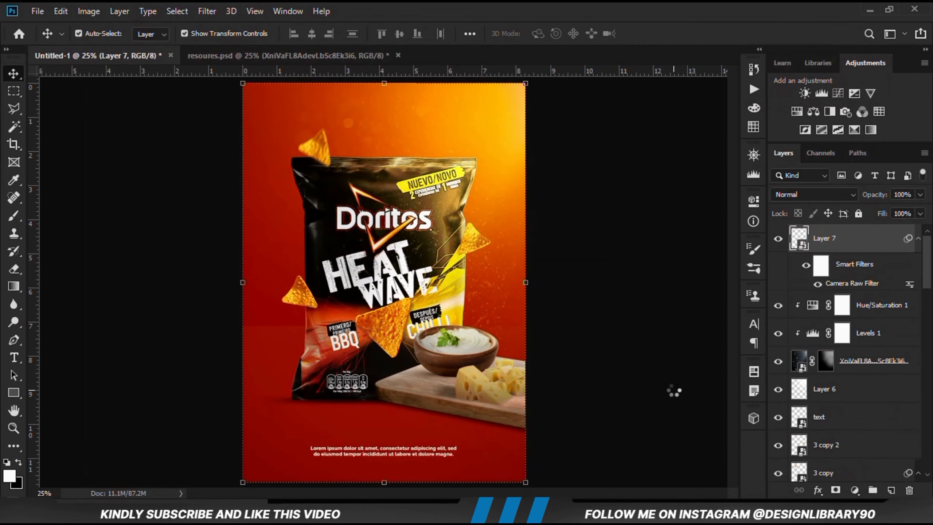
Compare the poster with and without the Camera Raw-graded layer and inspect the whole design
left_click(778, 239)
left_click(777, 239)
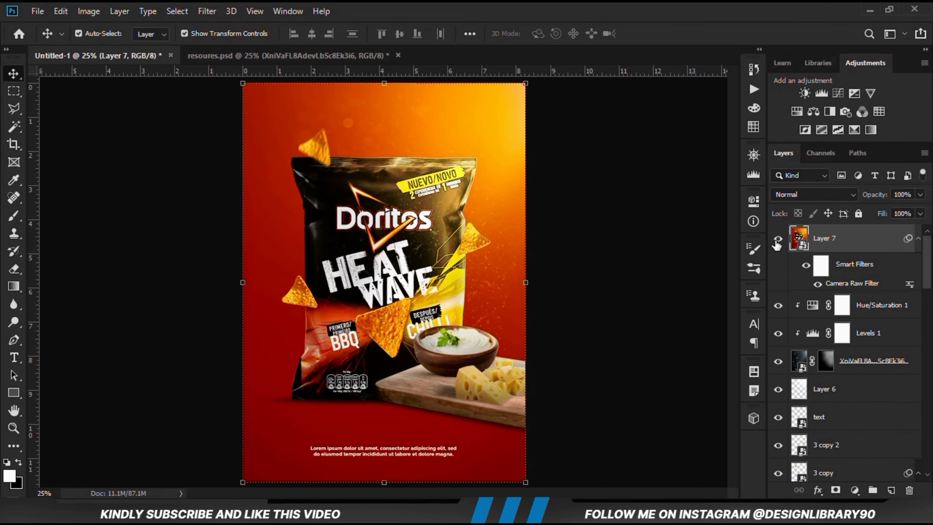
left_click(776, 241)
left_click(776, 241)
left_click(666, 343)
scroll(655, 354, "down", 4)
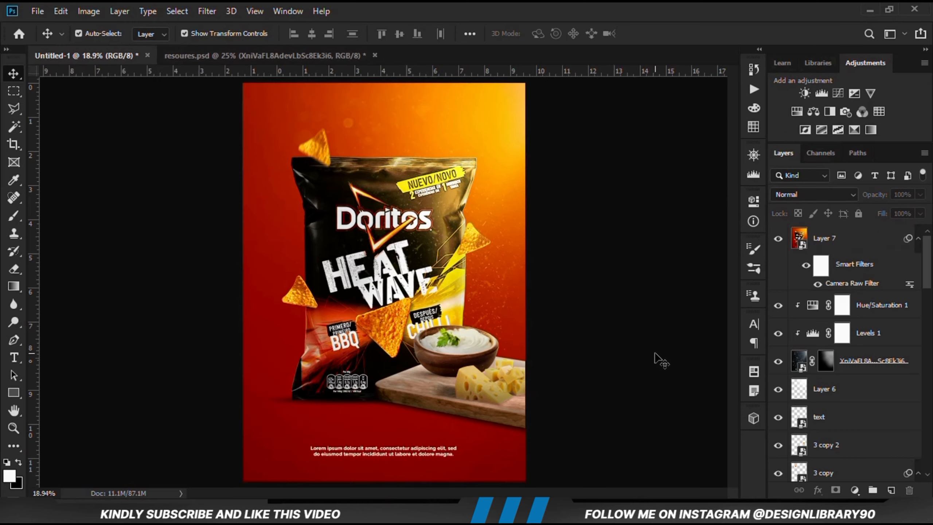
scroll(655, 355, "up", 3)
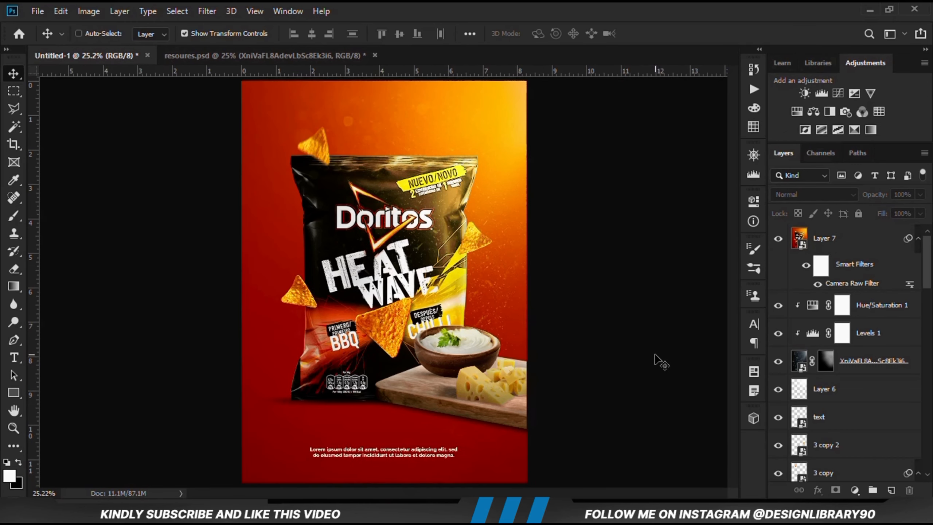
scroll(655, 354, "down", 1)
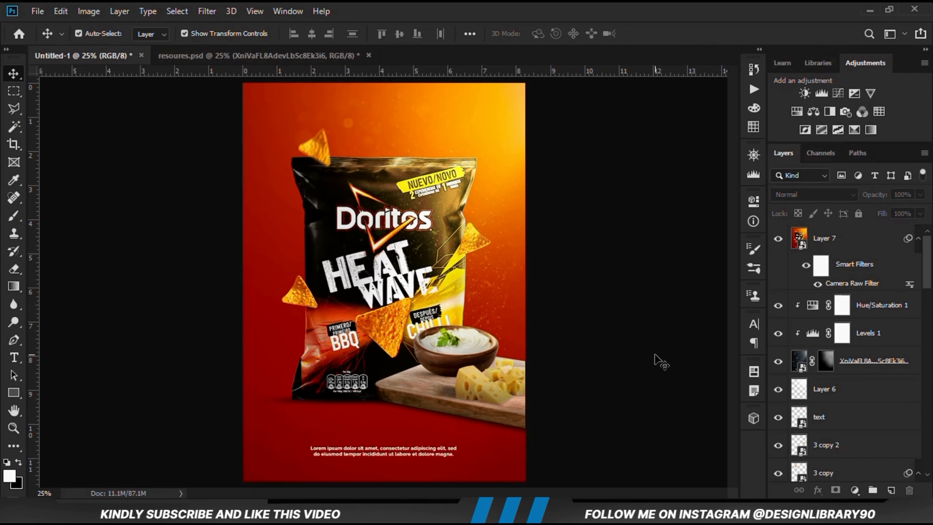